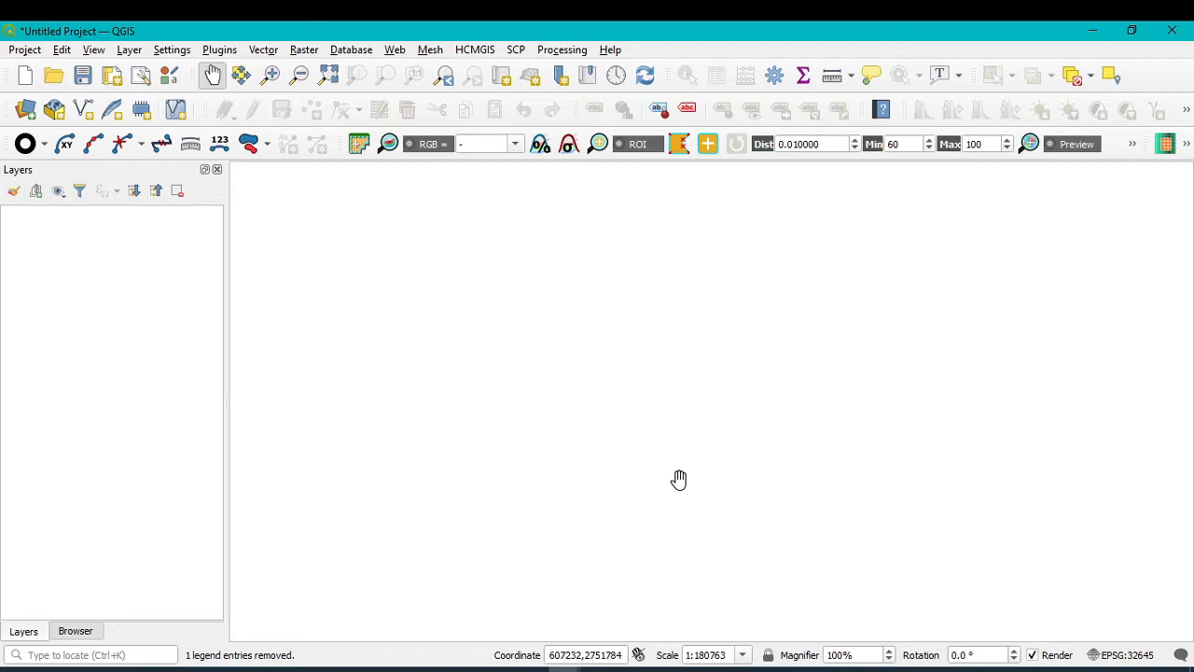
Step: Add the LULC_Maldah.tif raster from the Mal folder to the map and show the project's layer list
{"action": "left_click", "coordinate": [75, 632]}
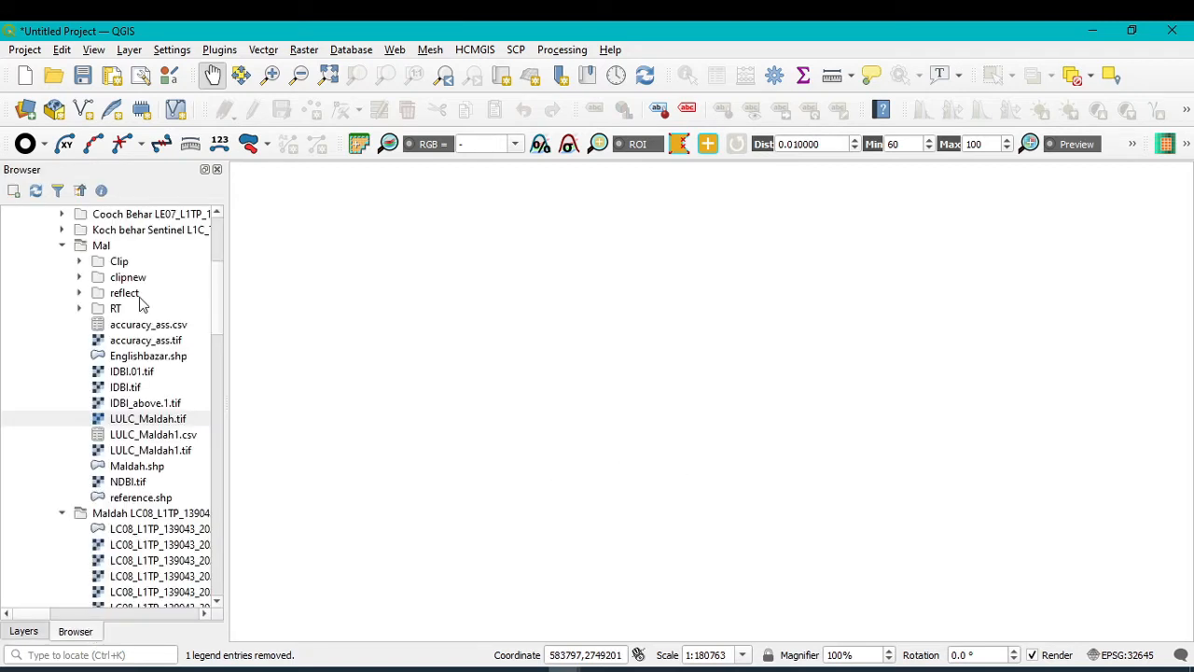
{"action": "left_click", "coordinate": [158, 426]}
{"action": "left_click_drag", "start_coordinate": [157, 425], "coordinate": [738, 367]}
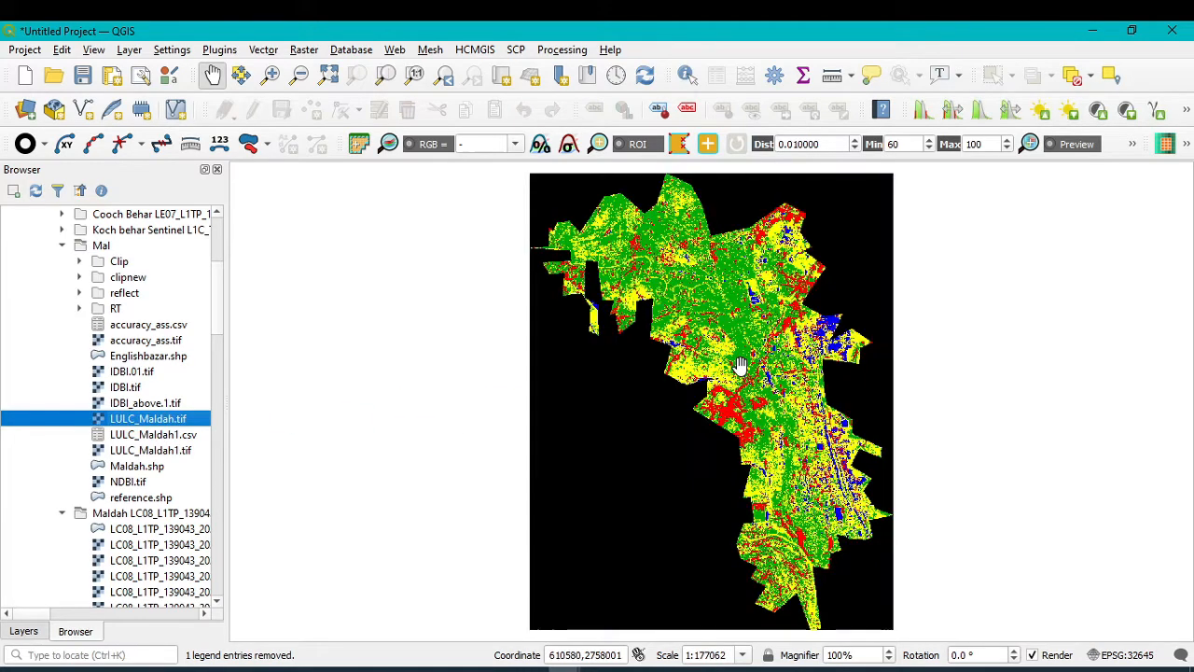
{"action": "left_click", "coordinate": [35, 634]}
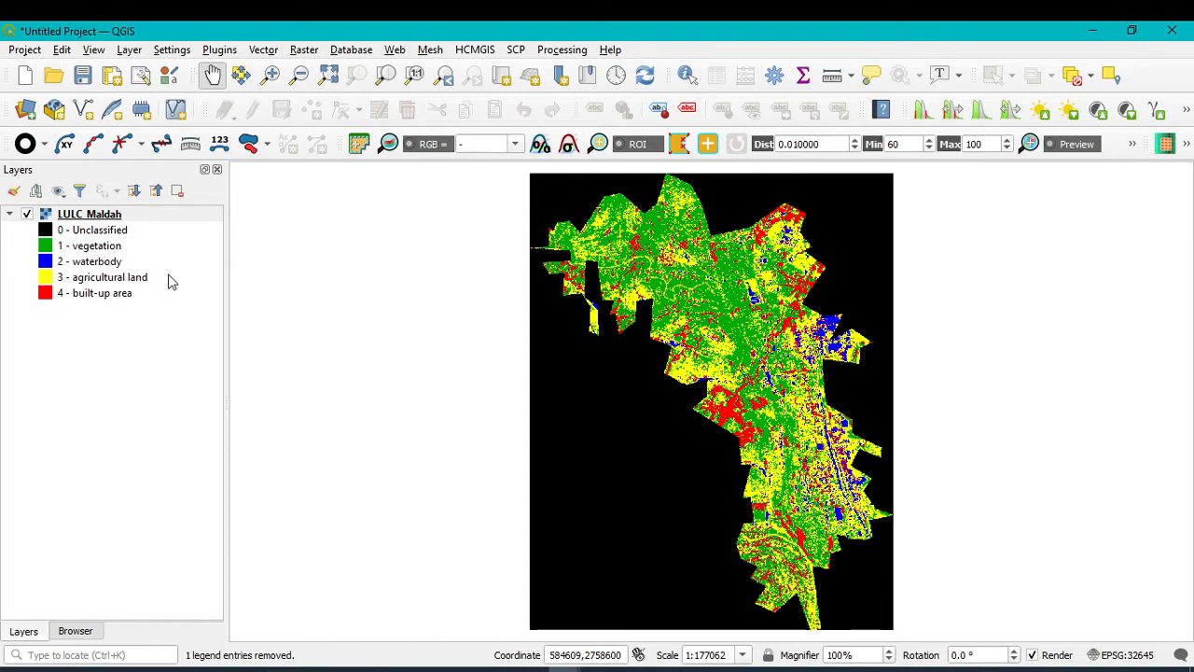
Step: Remove the 0 - Unclassified class from the LULC_Maldah layer's symbology and apply the change
{"action": "right_click", "coordinate": [85, 217]}
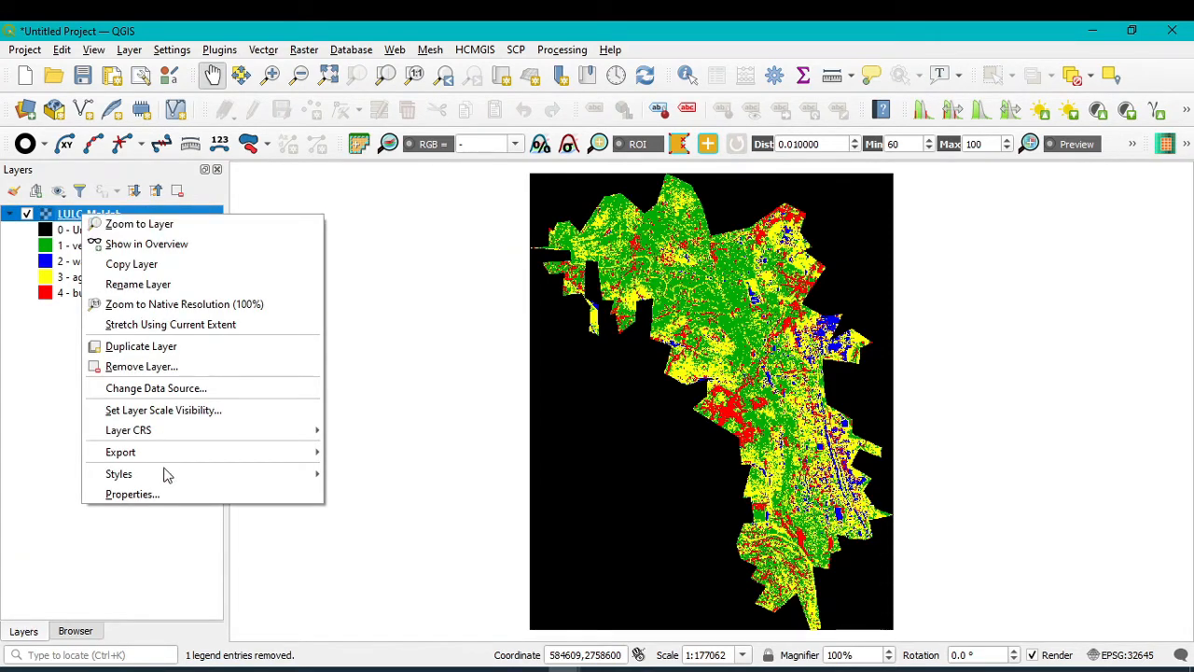
{"action": "left_click", "coordinate": [159, 500]}
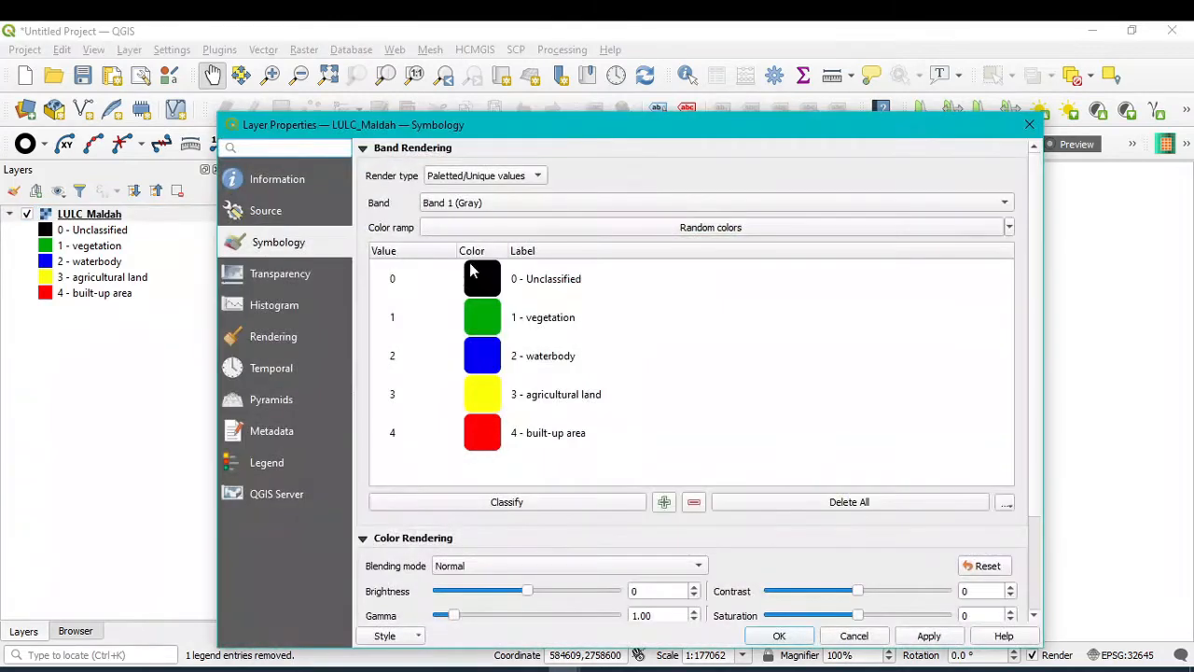
{"action": "left_click", "coordinate": [513, 281]}
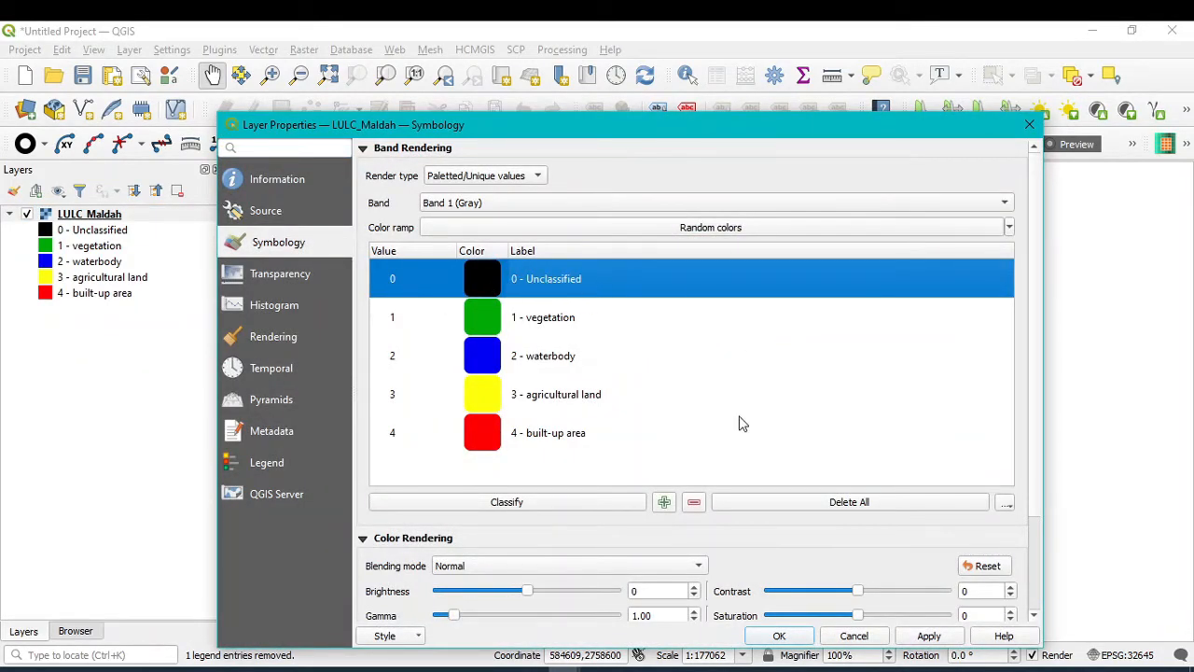
{"action": "left_click", "coordinate": [694, 506]}
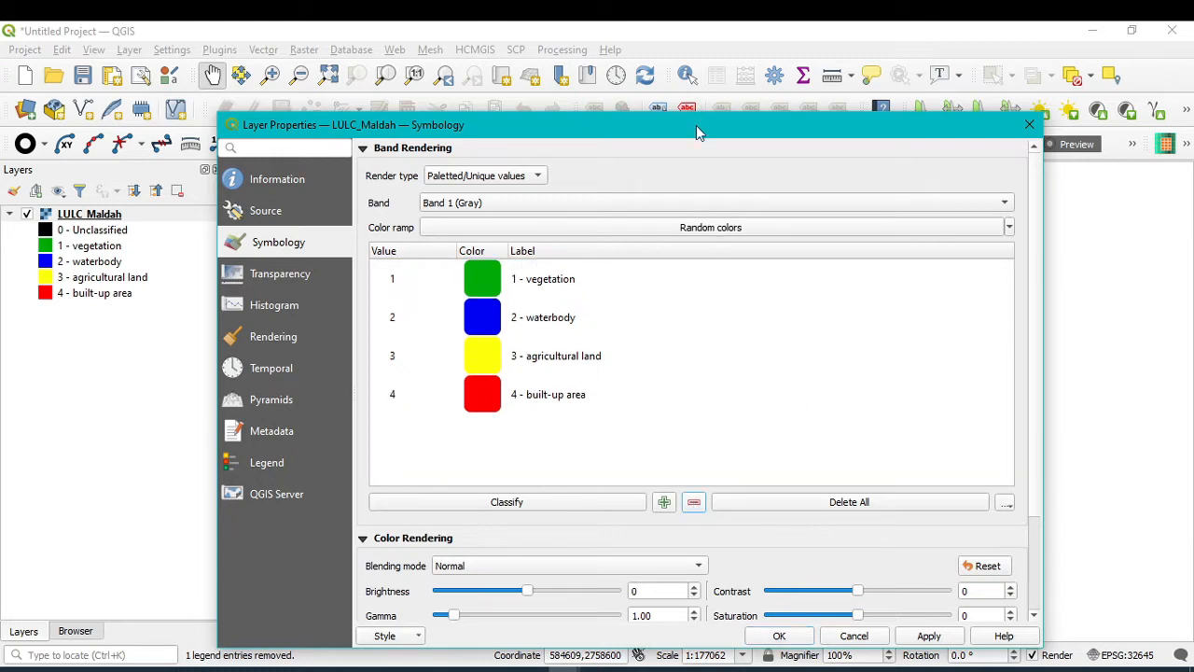
{"action": "left_click_drag", "start_coordinate": [696, 125], "coordinate": [644, 34]}
{"action": "left_click", "coordinate": [874, 546]}
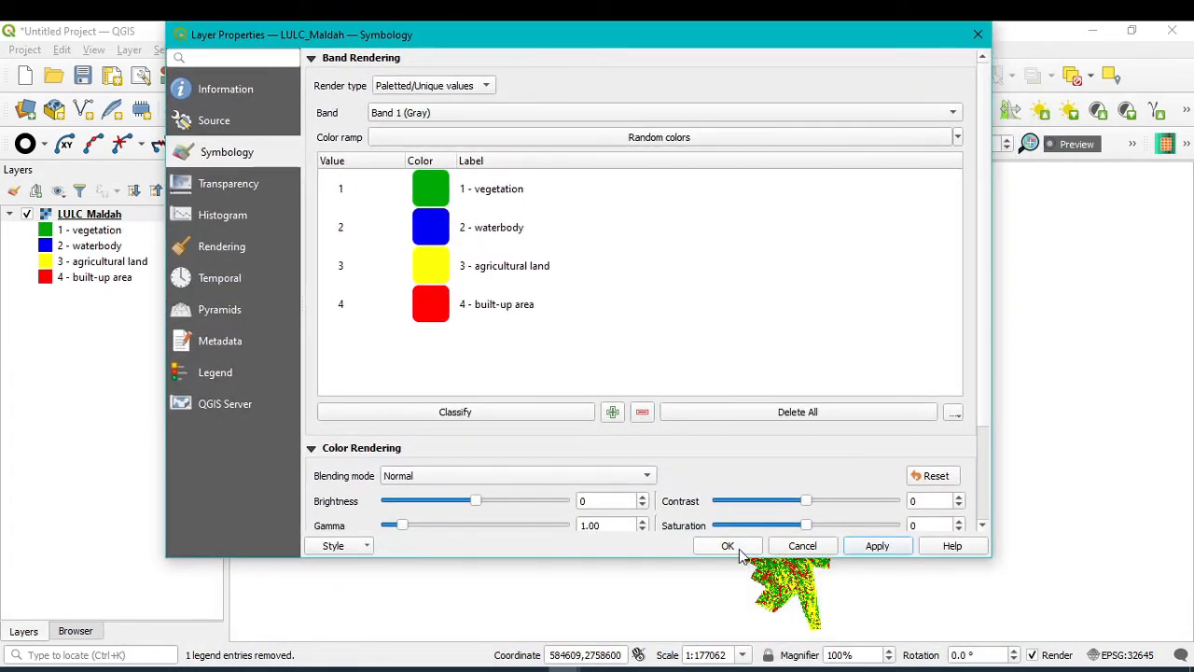
{"action": "left_click", "coordinate": [727, 546]}
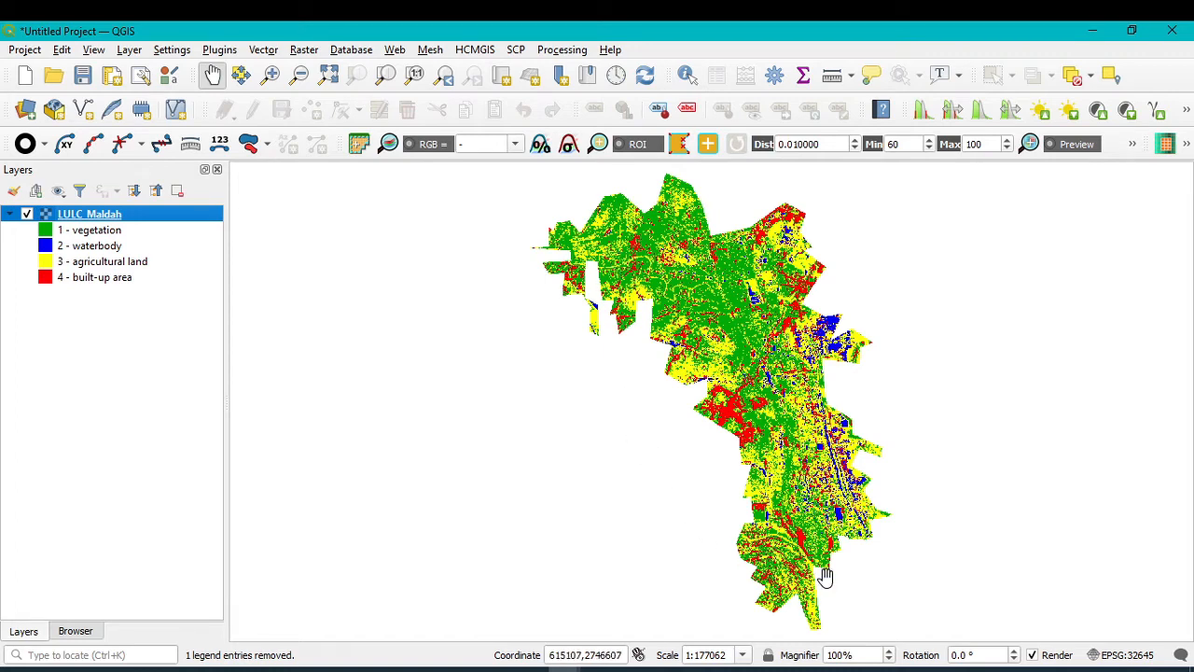
Step: Add the Google Satellite basemap and place it beneath the LULC_Maldah layer
{"action": "left_click_drag", "start_coordinate": [787, 467], "coordinate": [726, 463]}
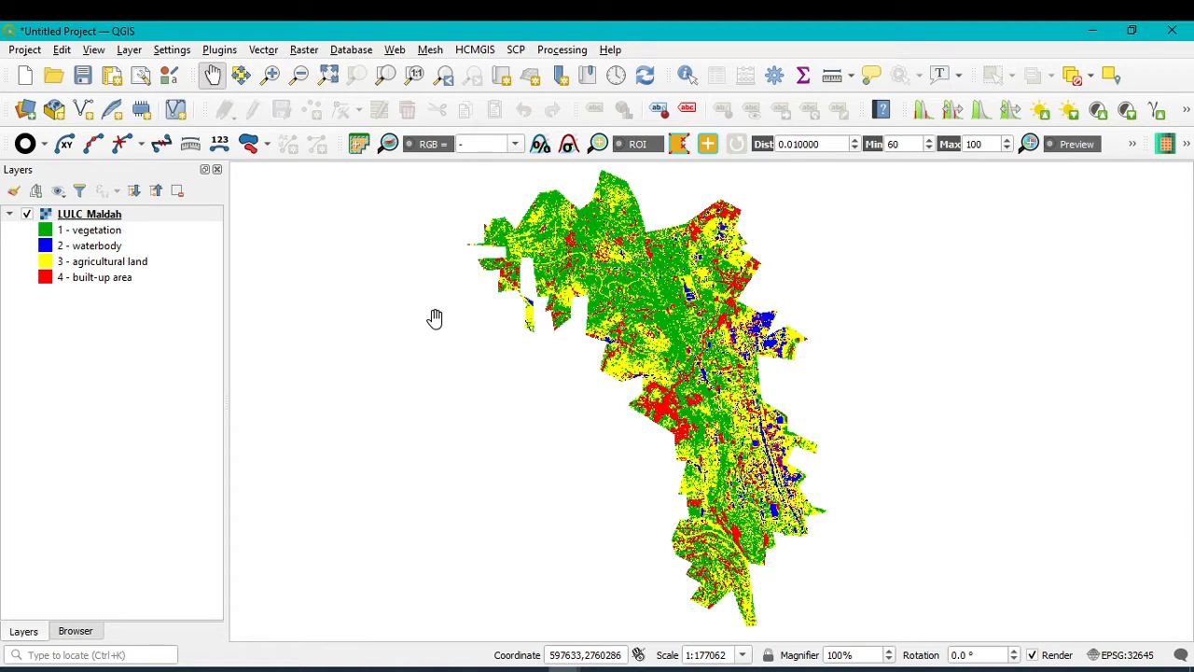
{"action": "left_click", "coordinate": [474, 52]}
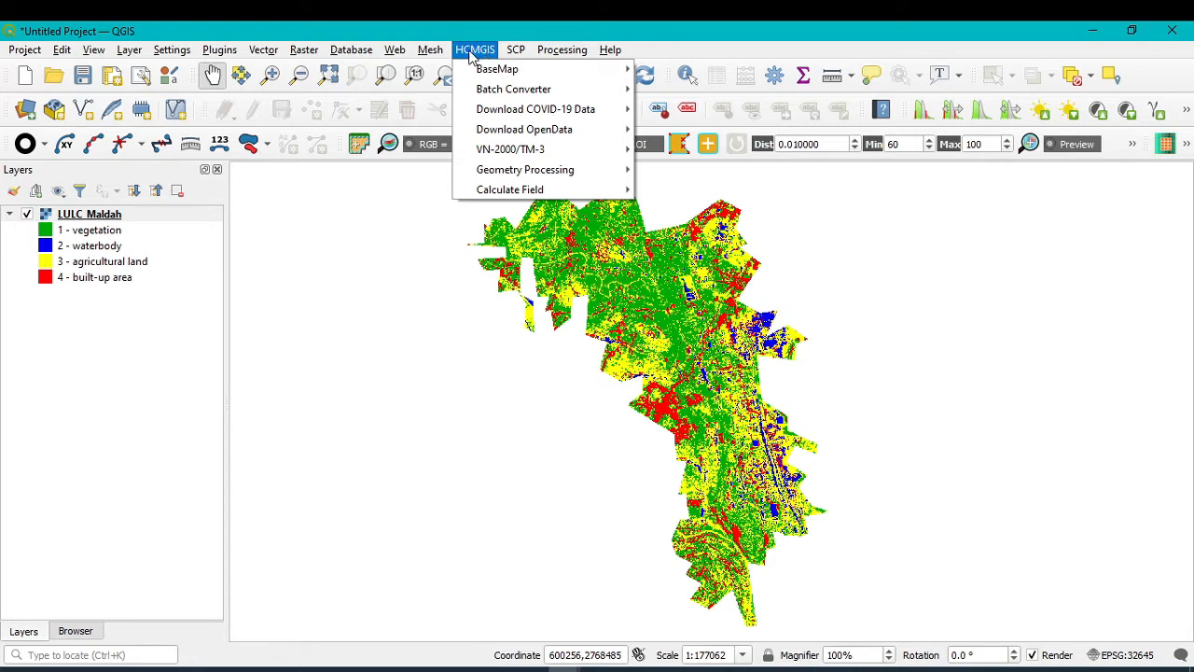
{"action": "mouse_move", "coordinate": [494, 75]}
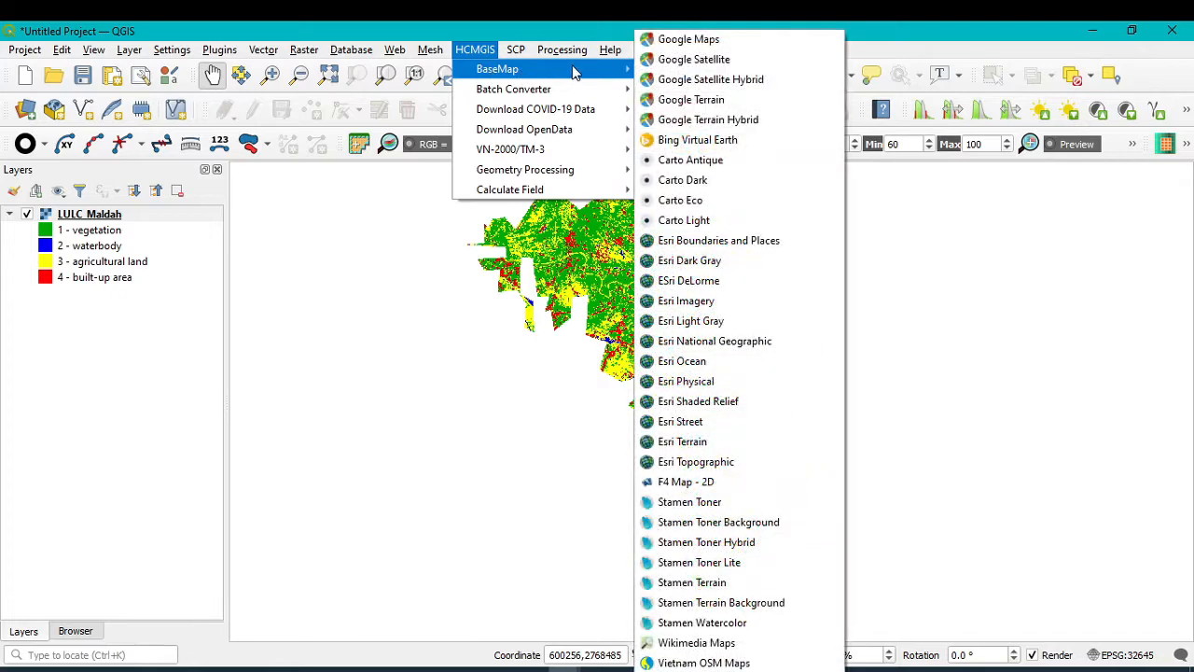
{"action": "left_click", "coordinate": [694, 63]}
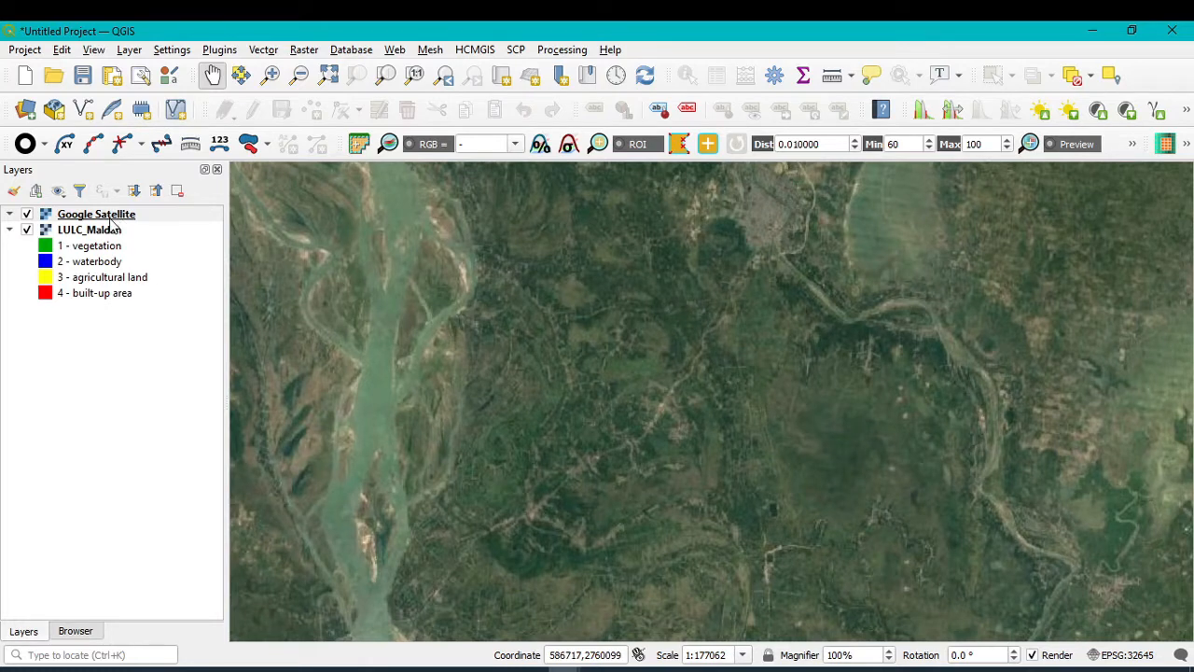
{"action": "left_click_drag", "start_coordinate": [117, 215], "coordinate": [136, 239]}
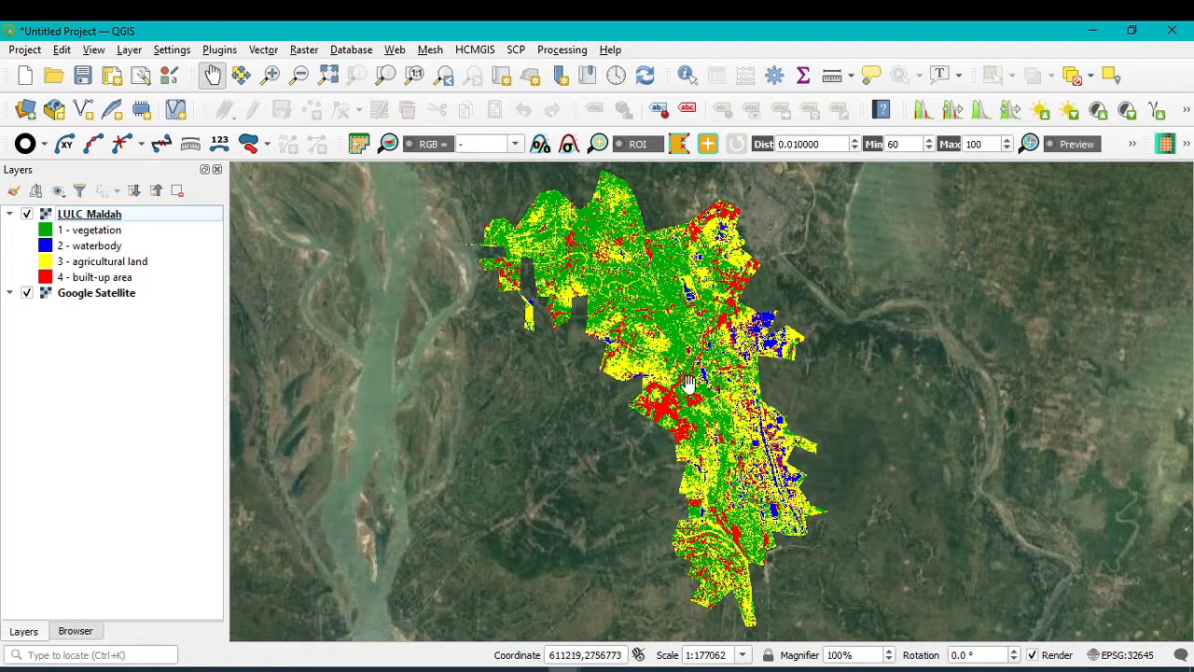
Step: Compare the LULC_Maldah classes with the satellite imagery up close by toggling the layer's visibility, then return to its full extent
{"action": "scroll", "coordinate": [686, 383], "scroll_direction": "up", "scroll_amount": 5}
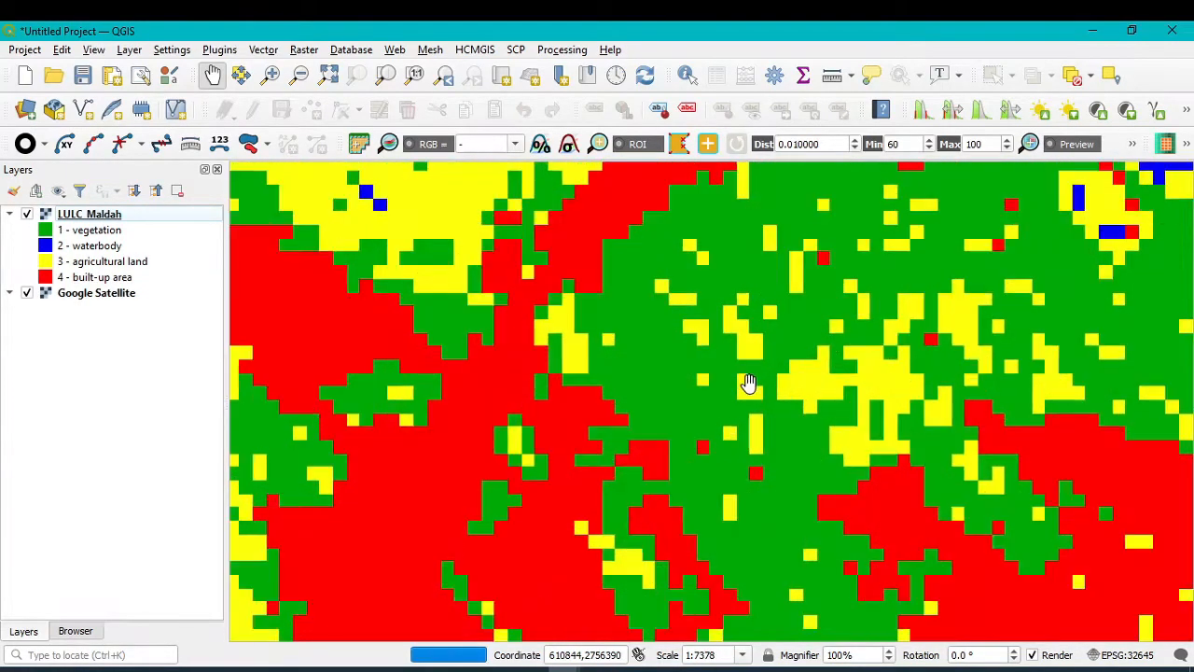
{"action": "left_click", "coordinate": [27, 214]}
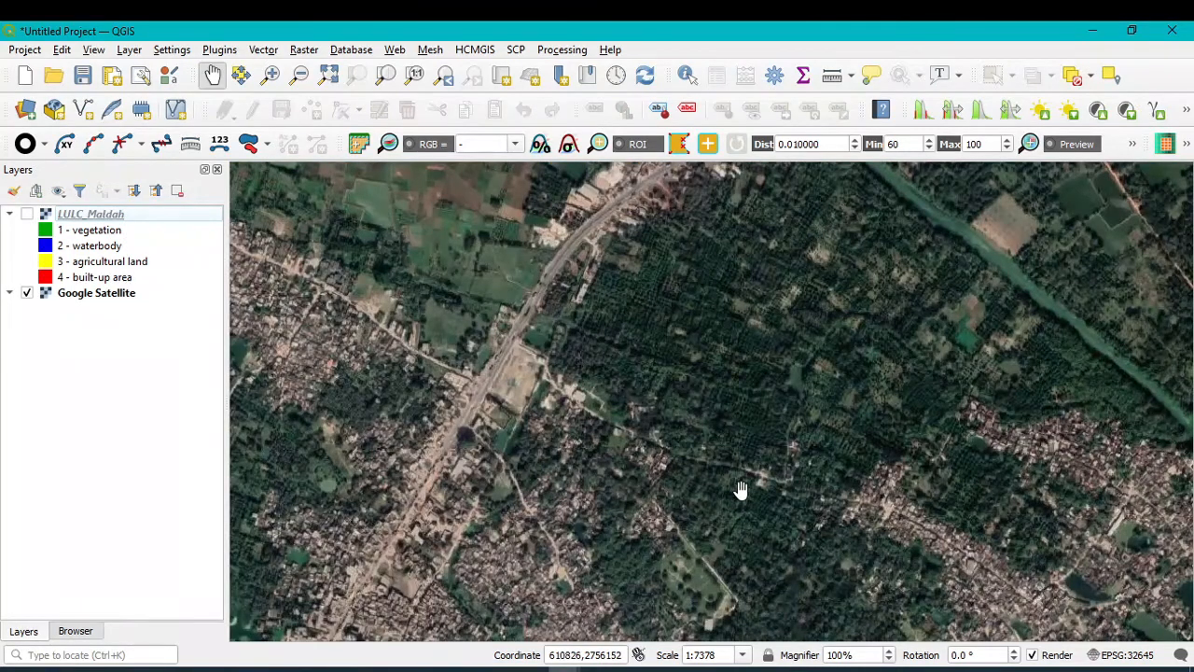
{"action": "scroll", "coordinate": [732, 432], "scroll_direction": "up", "scroll_amount": 1}
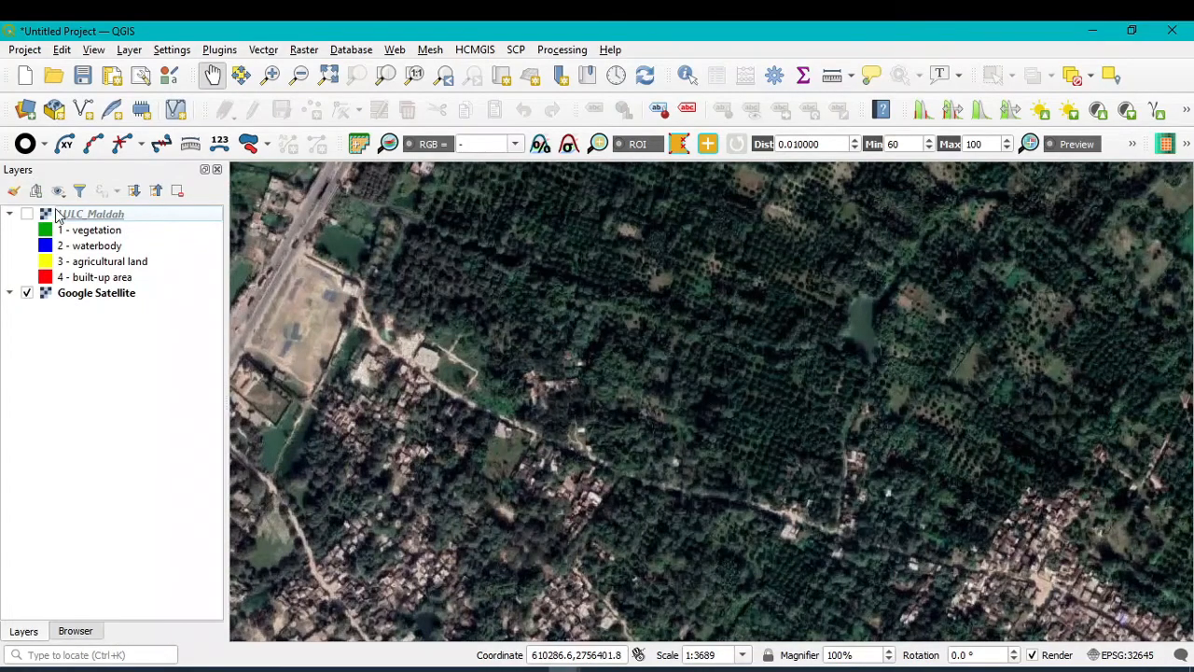
{"action": "left_click", "coordinate": [26, 214]}
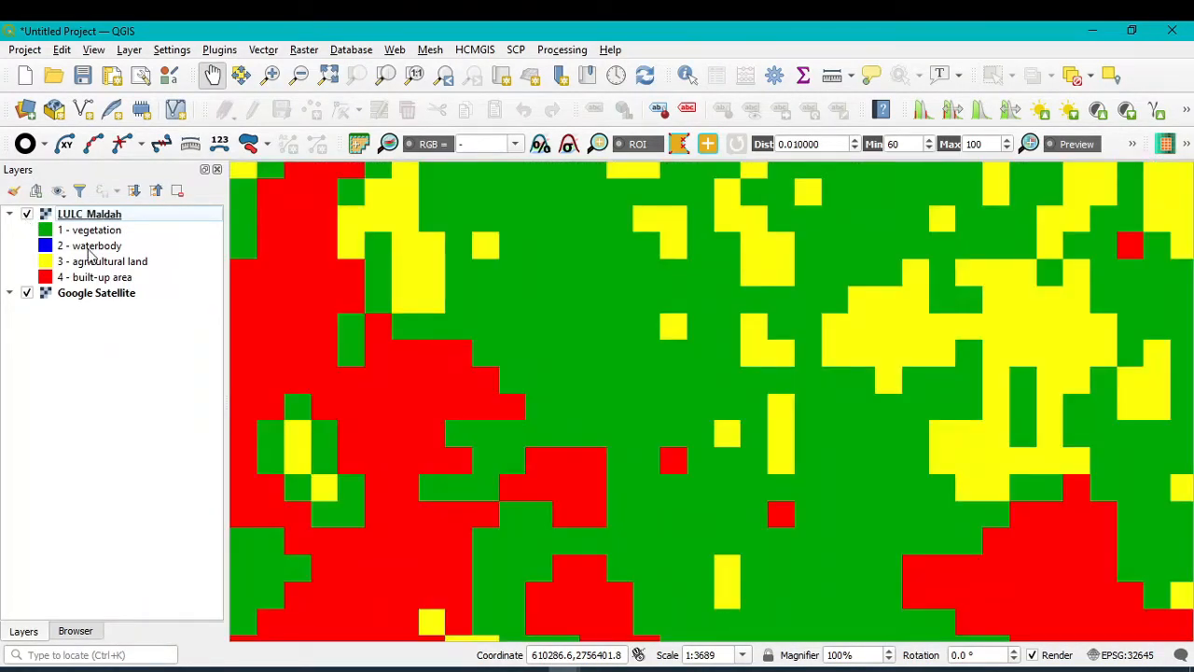
{"action": "right_click", "coordinate": [109, 216]}
{"action": "left_click", "coordinate": [131, 222]}
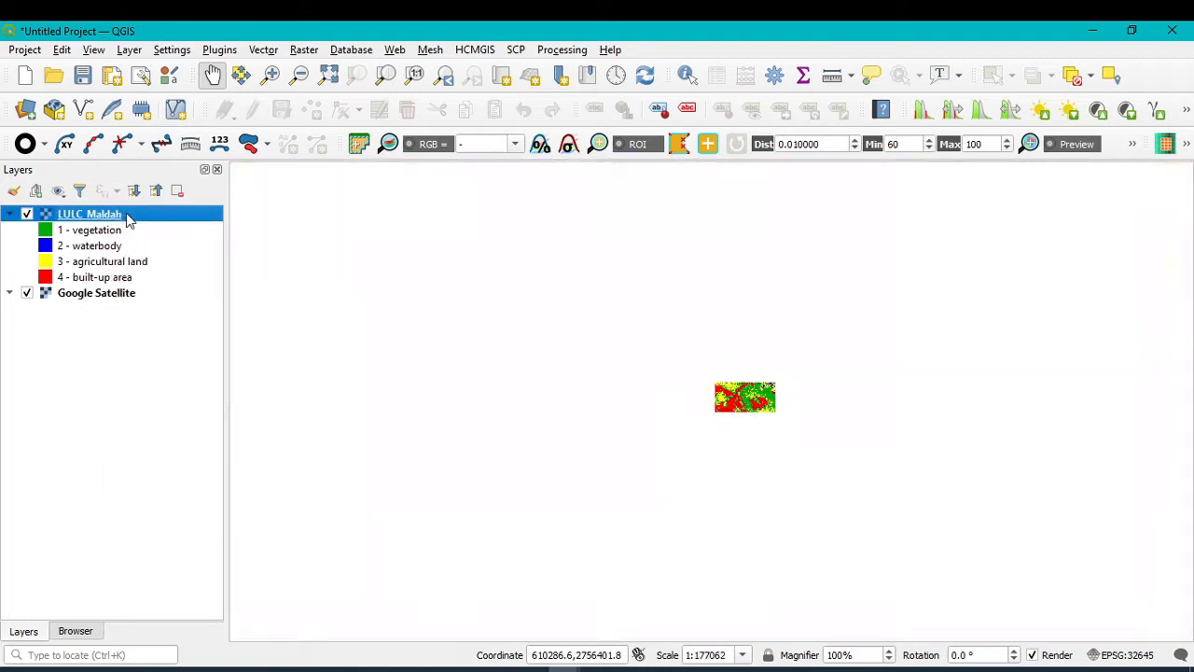
Step: Hide the LULC_Maldah layer and examine the land cover on the Google Satellite imagery
{"action": "left_click", "coordinate": [27, 214]}
{"action": "scroll", "coordinate": [758, 355], "scroll_direction": "up", "scroll_amount": 2}
{"action": "scroll", "coordinate": [758, 355], "scroll_direction": "up", "scroll_amount": 1}
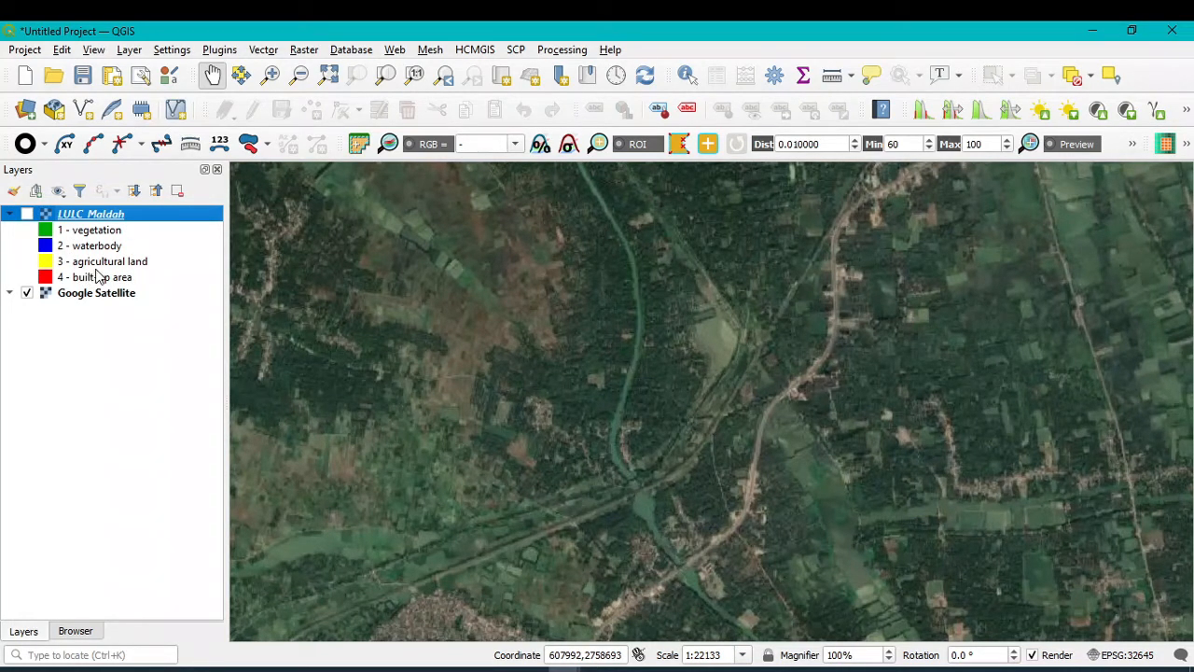
{"action": "scroll", "coordinate": [733, 238], "scroll_direction": "up", "scroll_amount": 2}
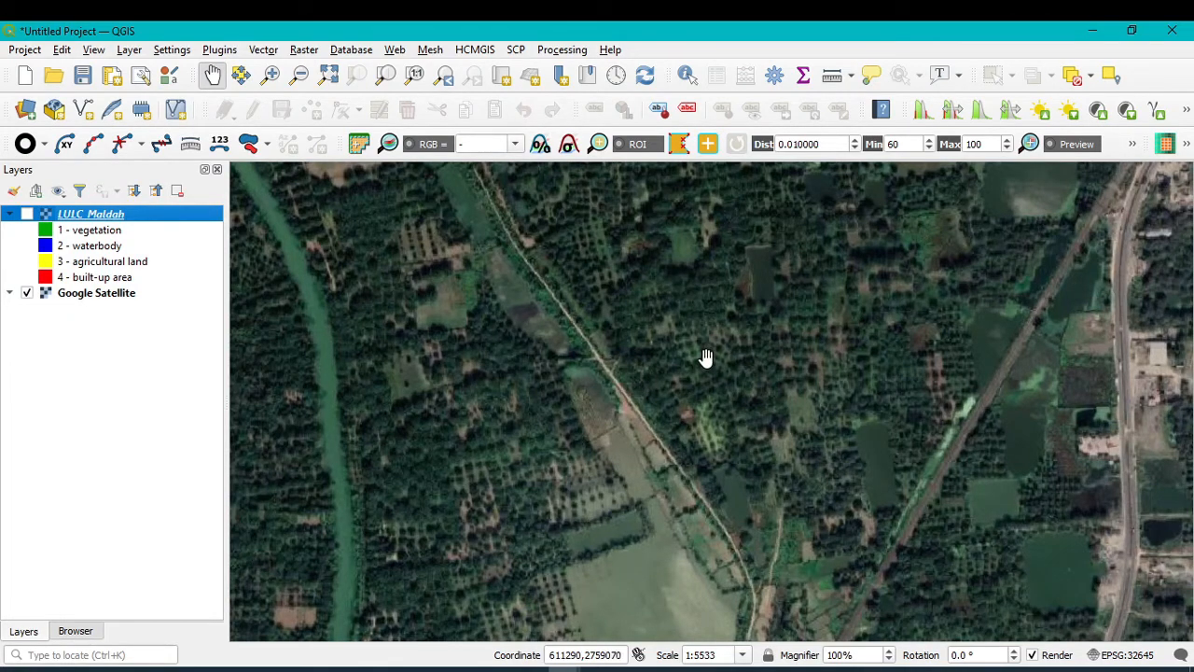
{"action": "scroll", "coordinate": [719, 360], "scroll_direction": "down", "scroll_amount": 1}
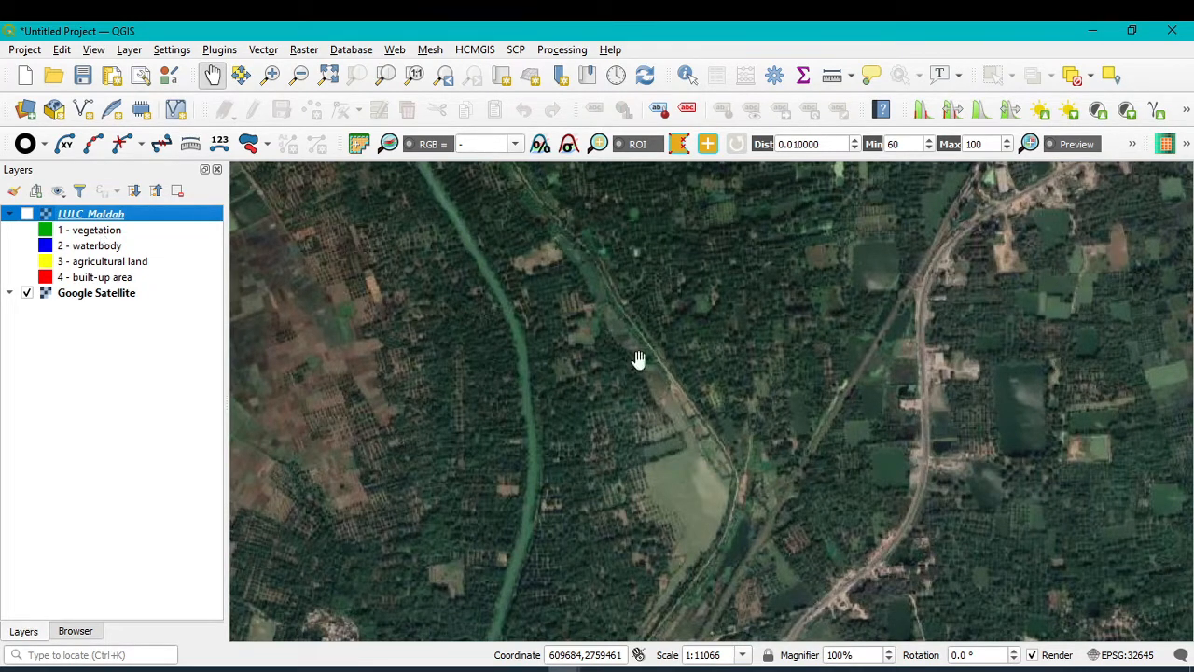
{"action": "scroll", "coordinate": [730, 330], "scroll_direction": "down", "scroll_amount": 2}
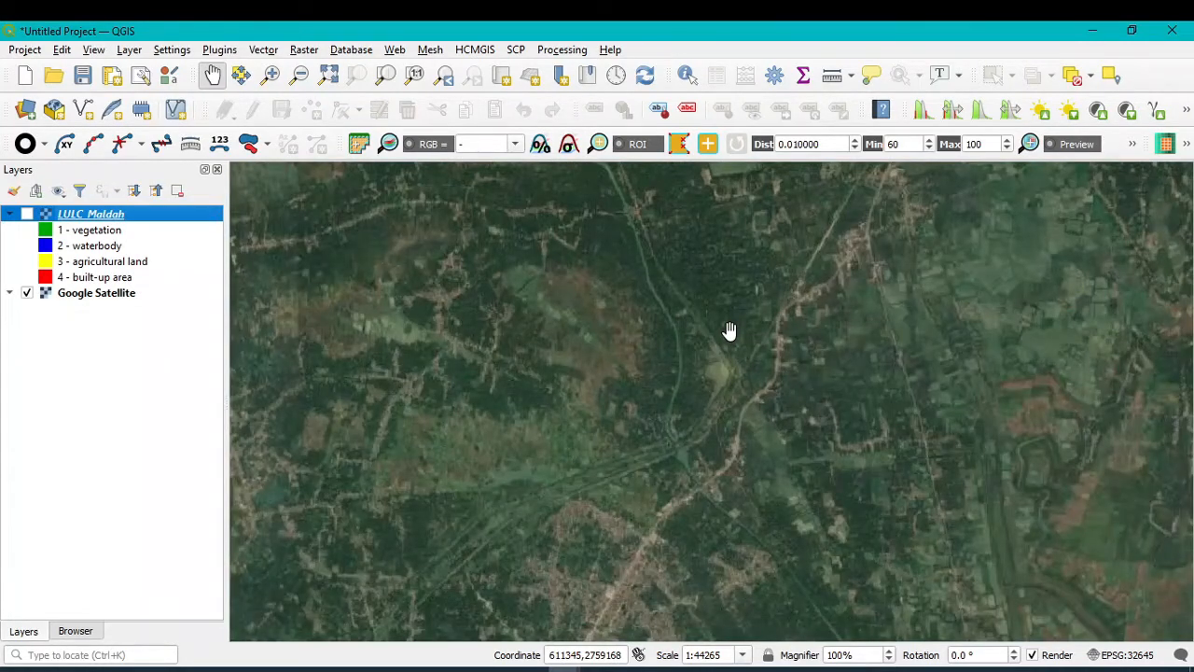
{"action": "left_click_drag", "start_coordinate": [725, 299], "coordinate": [756, 382]}
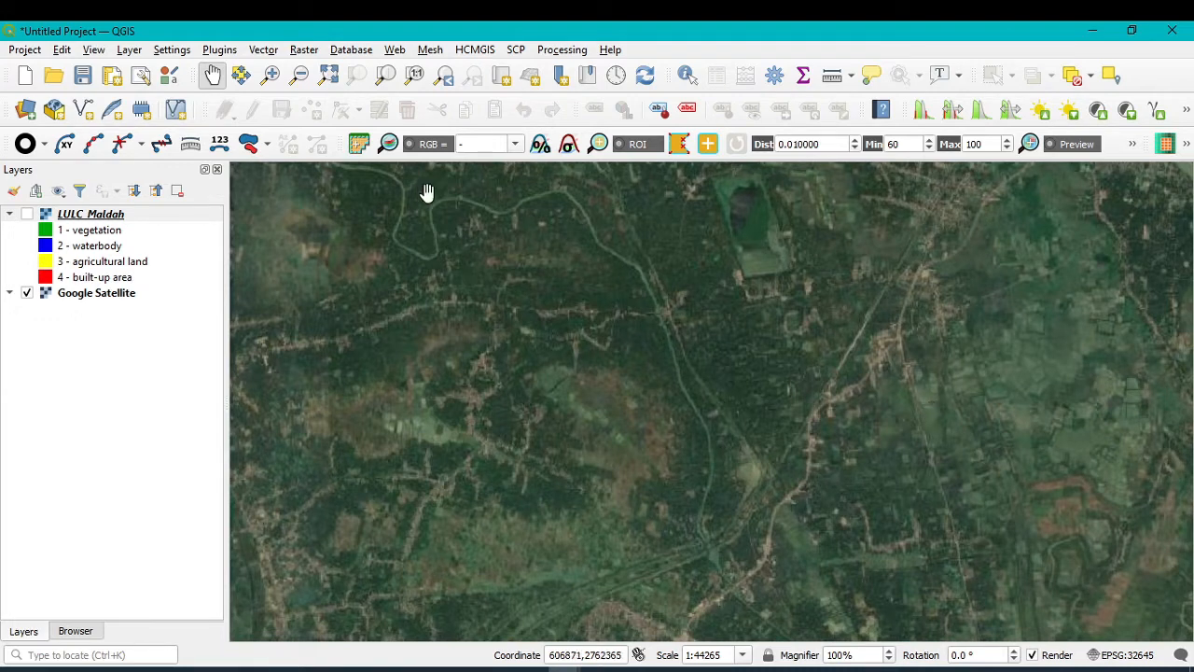
Step: Start a new shapefile layer and create a folder named ACCURACY inside the Mal folder for its file
{"action": "left_click", "coordinate": [126, 52]}
{"action": "mouse_move", "coordinate": [154, 89]}
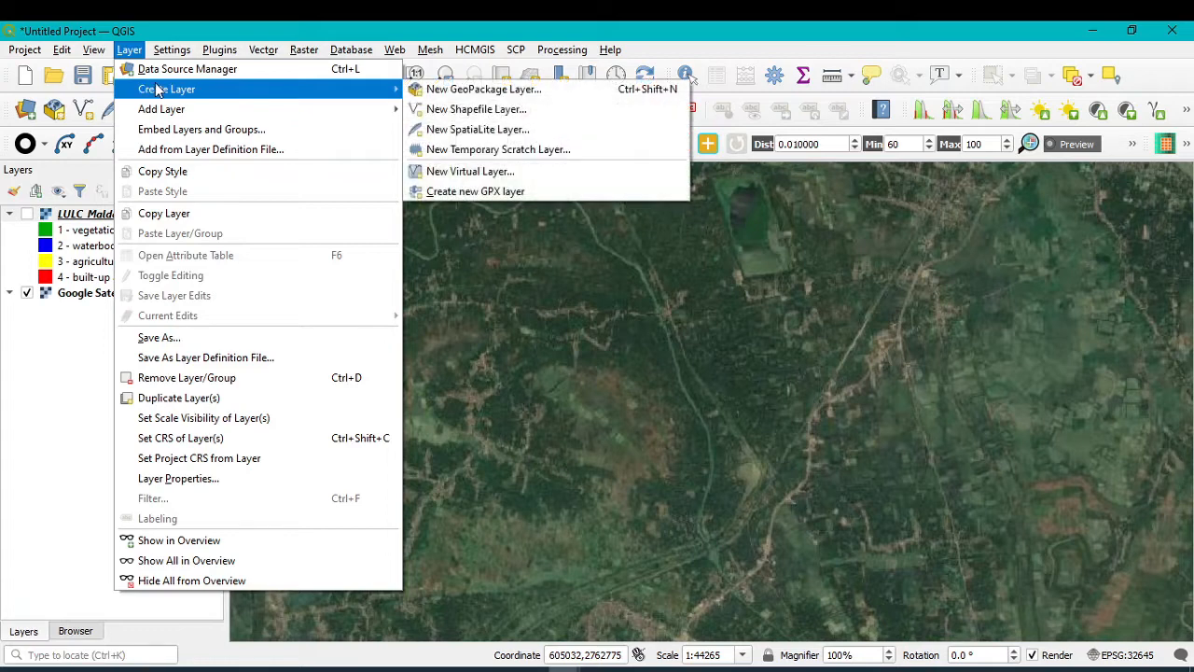
{"action": "left_click", "coordinate": [476, 109]}
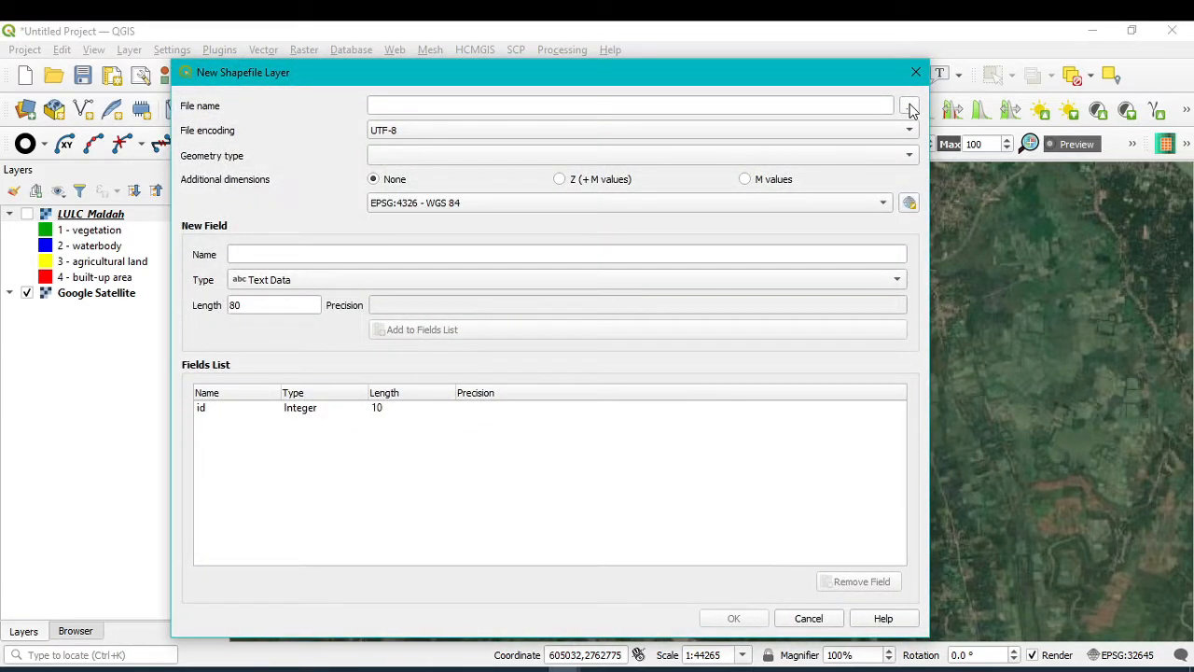
{"action": "left_click", "coordinate": [909, 108]}
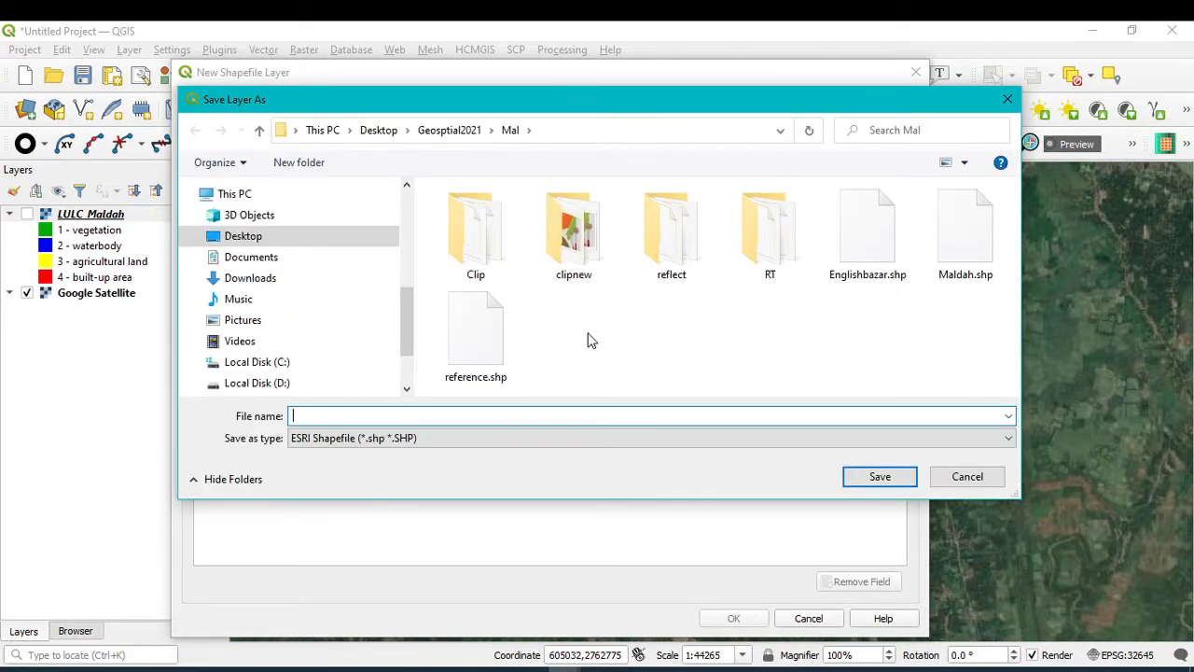
{"action": "right_click", "coordinate": [589, 335]}
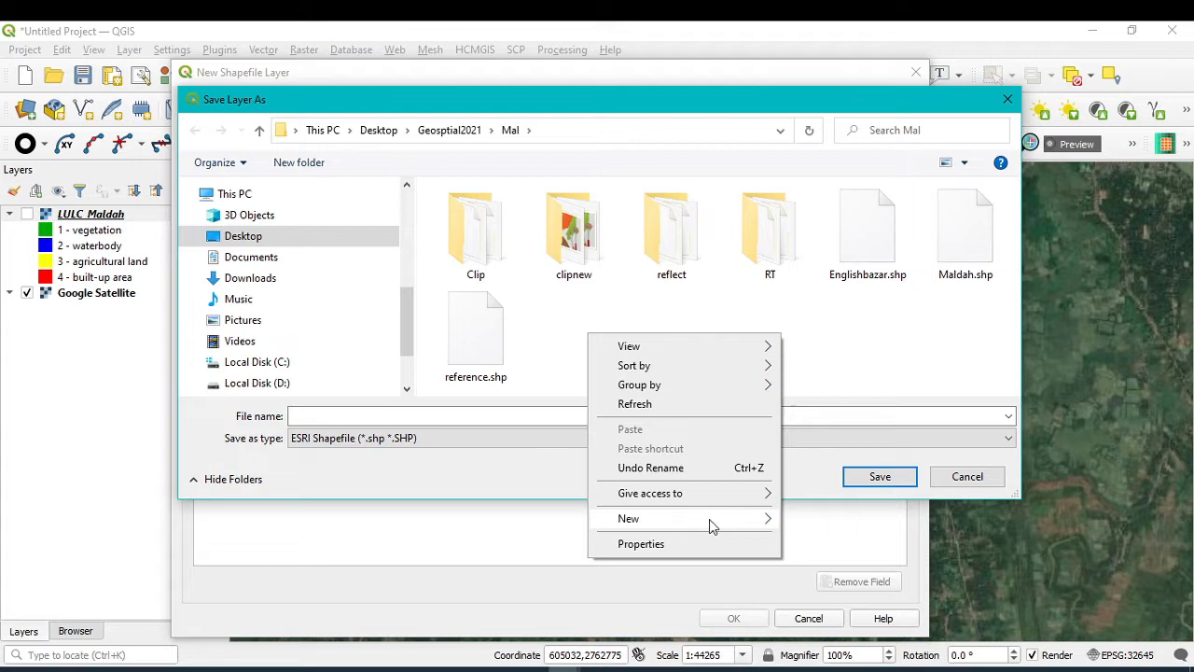
{"action": "mouse_move", "coordinate": [734, 516]}
{"action": "left_click", "coordinate": [795, 317]}
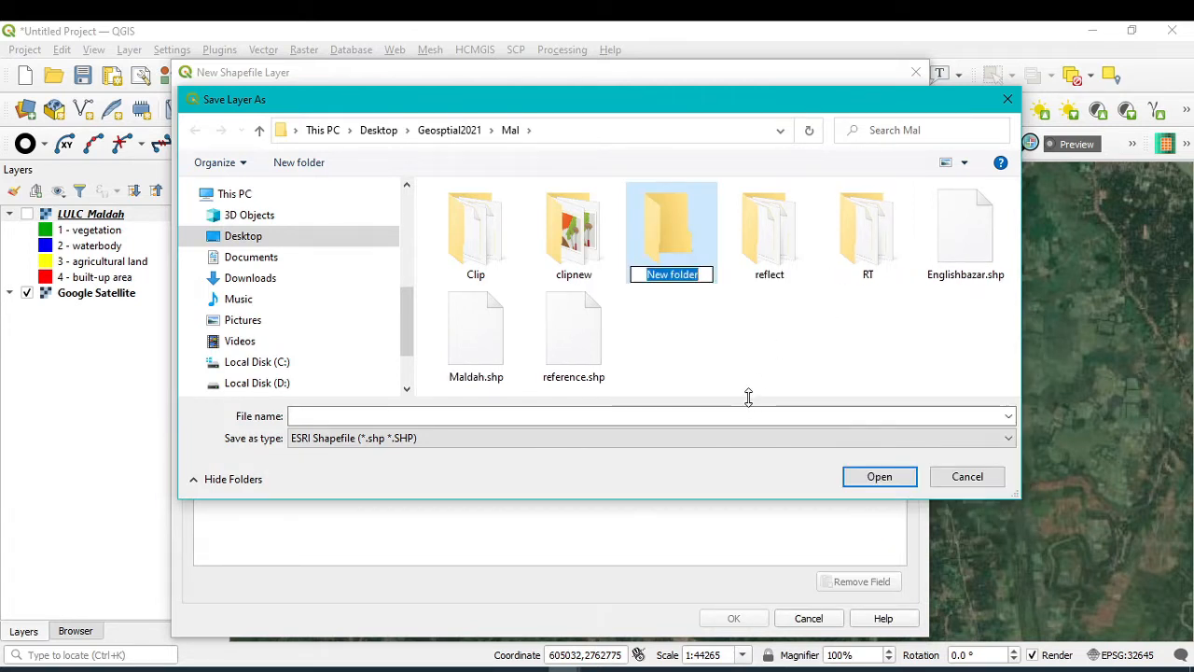
{"action": "type", "text": "AC"}
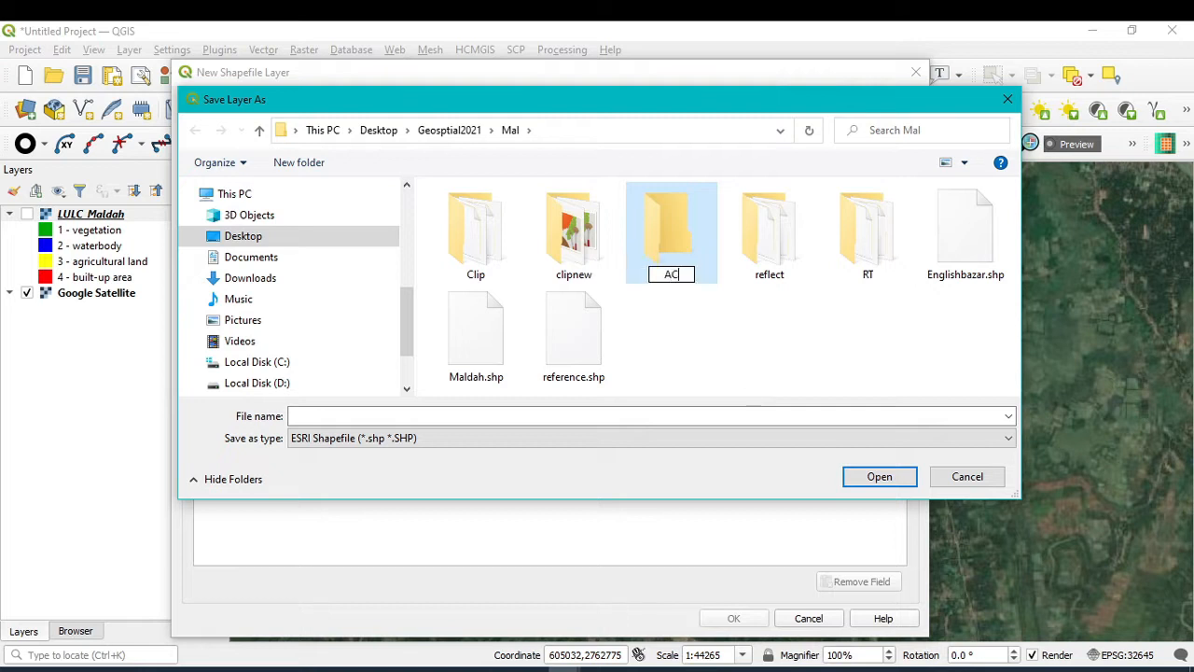
{"action": "type", "text": "CURACY"}
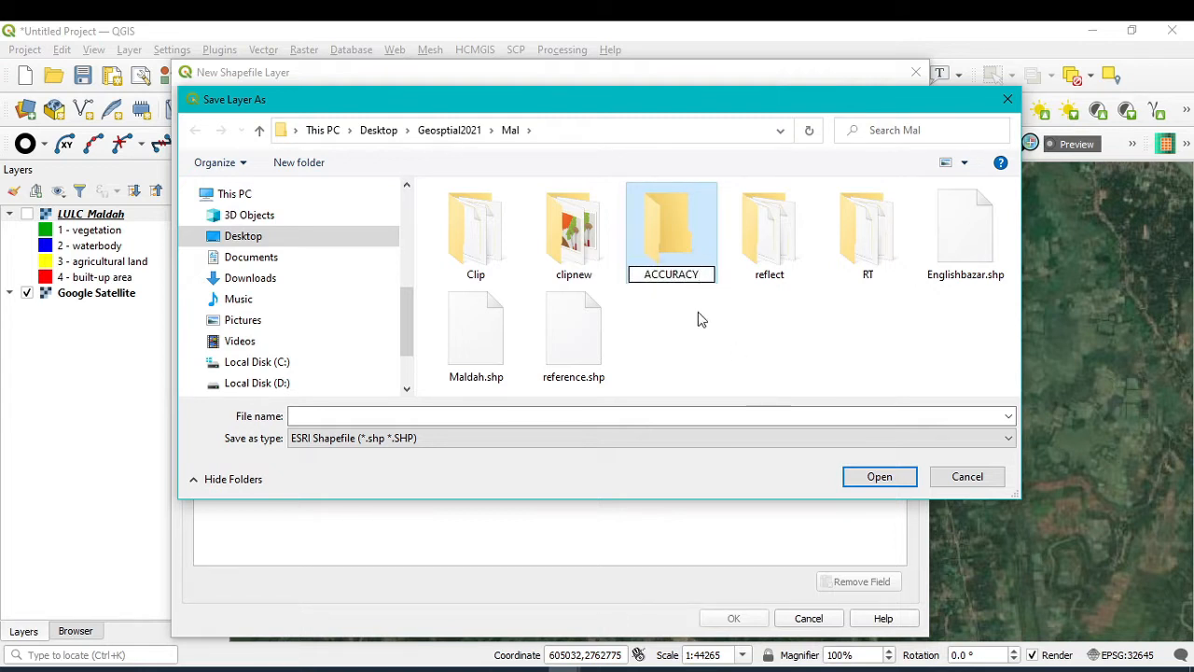
{"action": "left_click", "coordinate": [675, 239]}
Step: Set the new shapefile's save location to the ACCURACY folder with the file name reference
{"action": "left_click", "coordinate": [499, 261]}
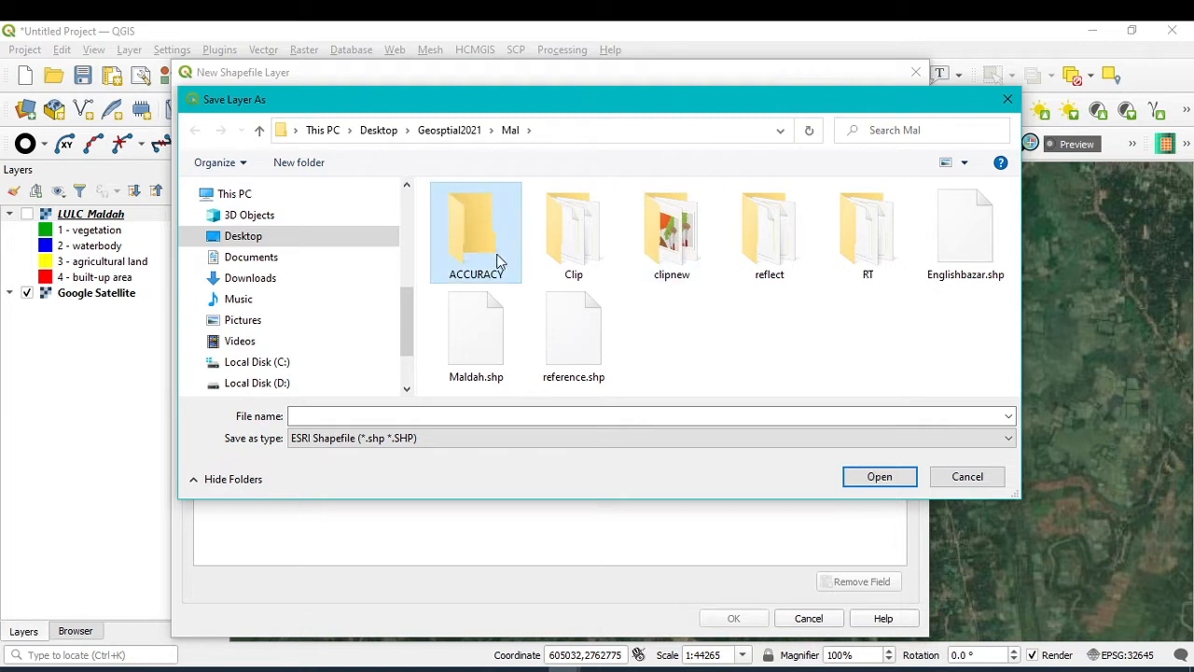
{"action": "left_click", "coordinate": [891, 477]}
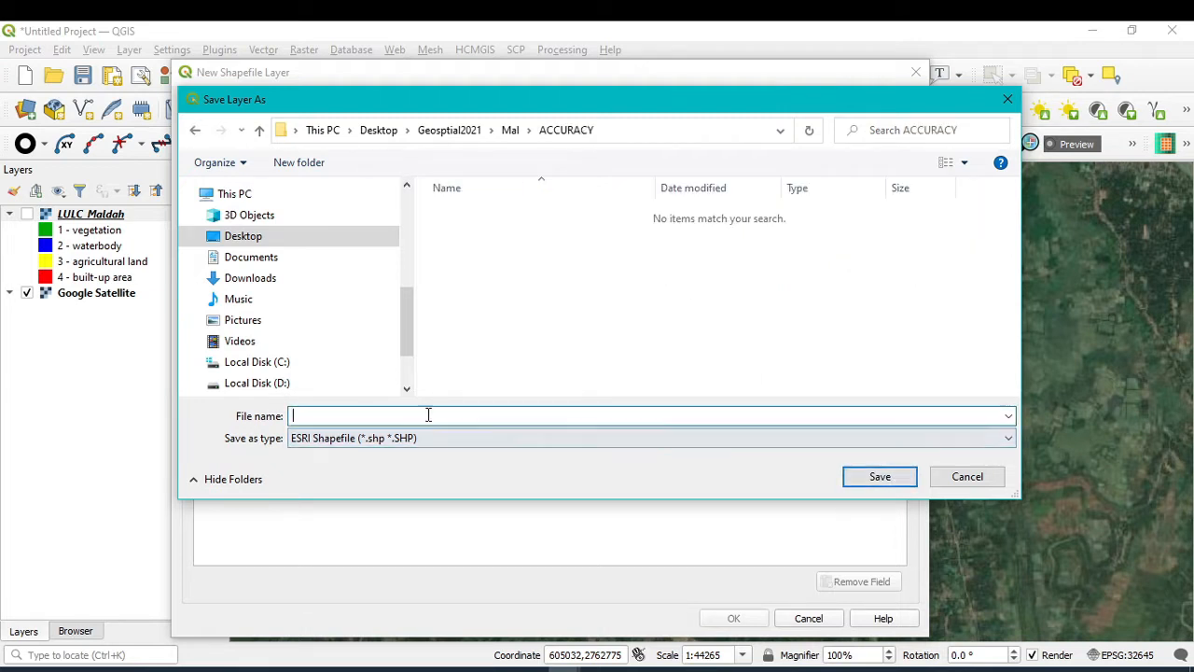
{"action": "type", "text": "re"}
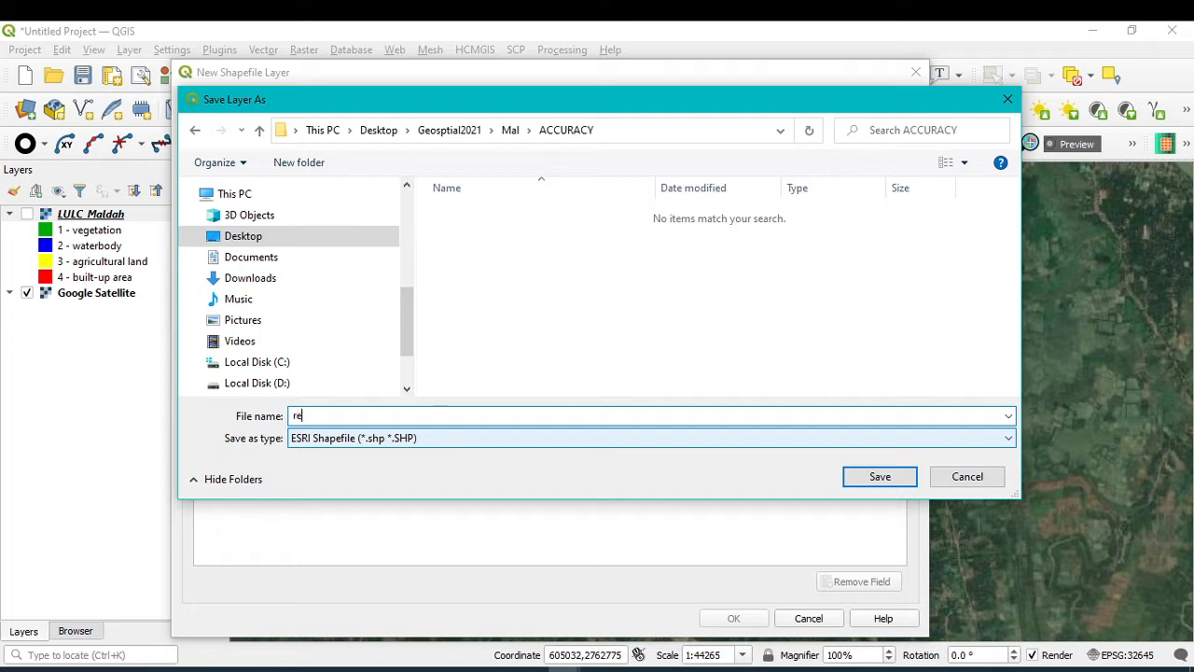
{"action": "type", "text": "ference"}
{"action": "left_click", "coordinate": [880, 480]}
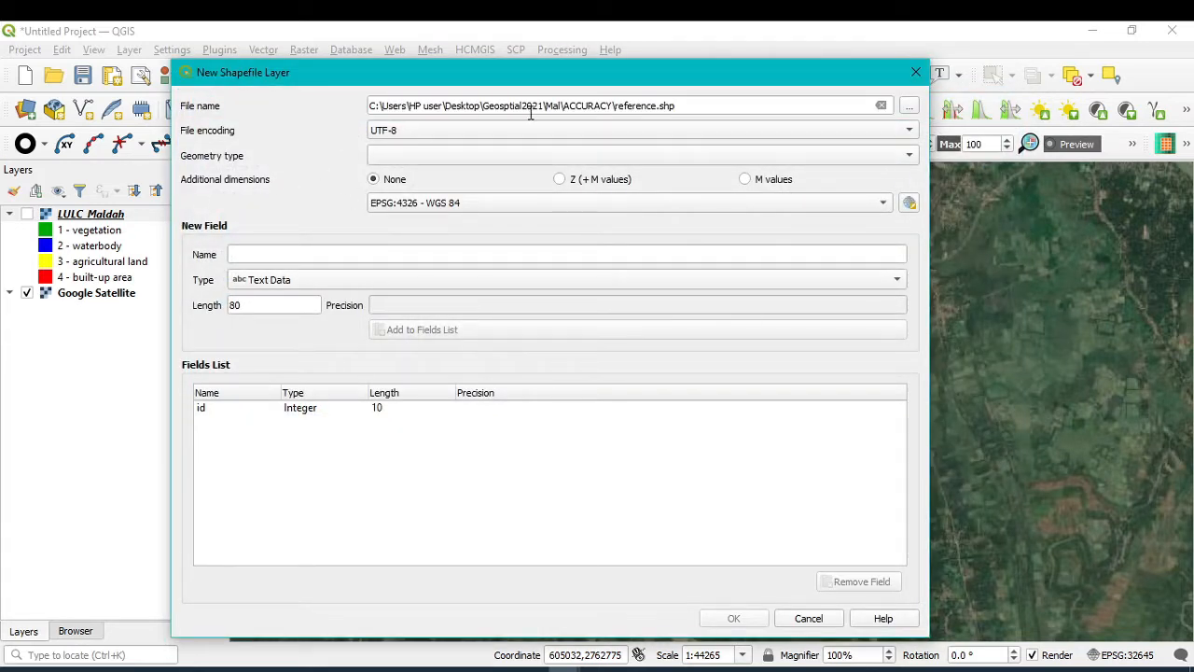
Step: Create the reference shapefile with Polygon geometry and an added whole-number field named MC ID with length 10
{"action": "left_click", "coordinate": [849, 161]}
{"action": "left_click", "coordinate": [459, 228]}
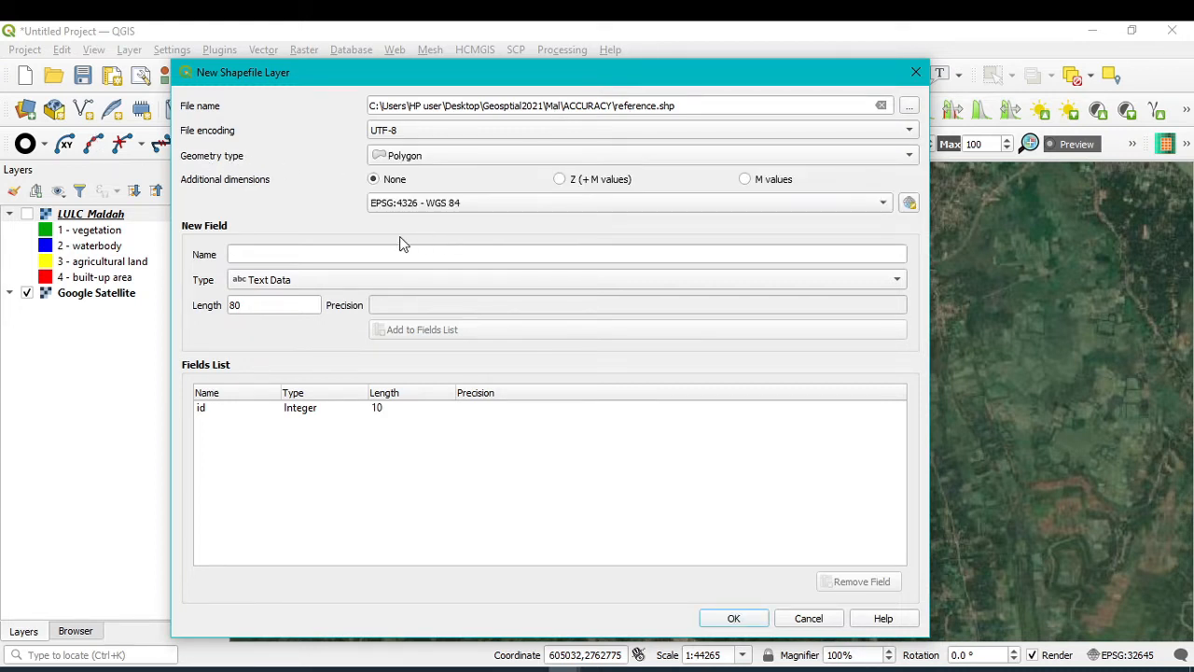
{"action": "left_click", "coordinate": [280, 252]}
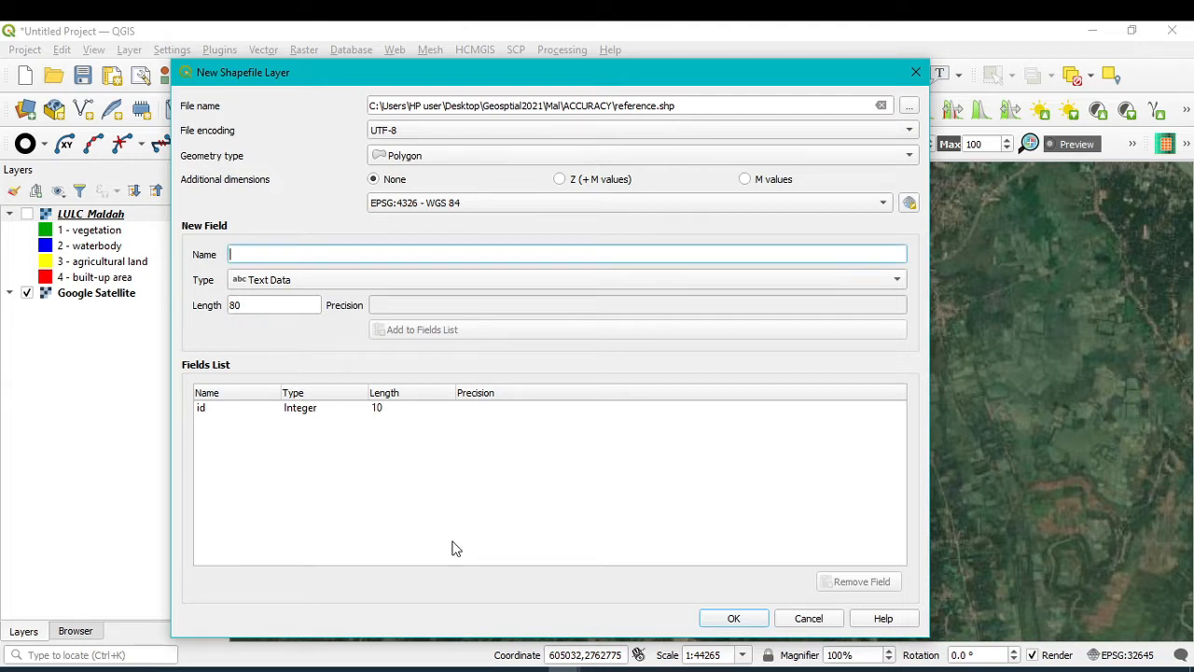
{"action": "type", "text": "MC "}
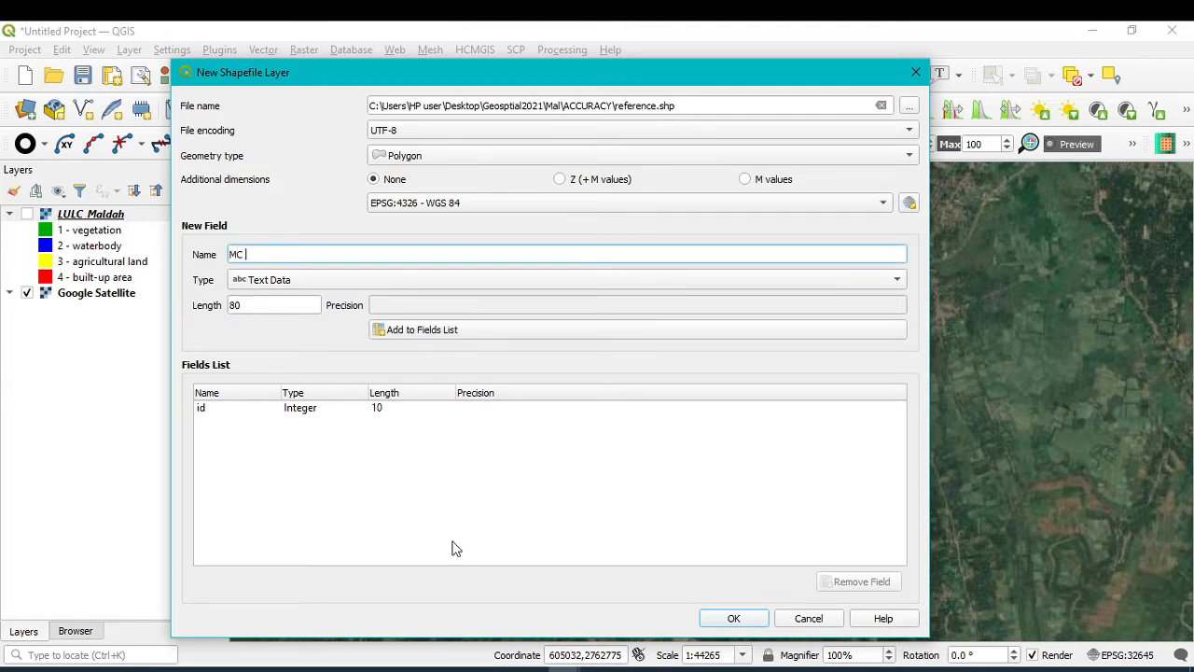
{"action": "type", "text": "ID"}
{"action": "left_click", "coordinate": [295, 281]}
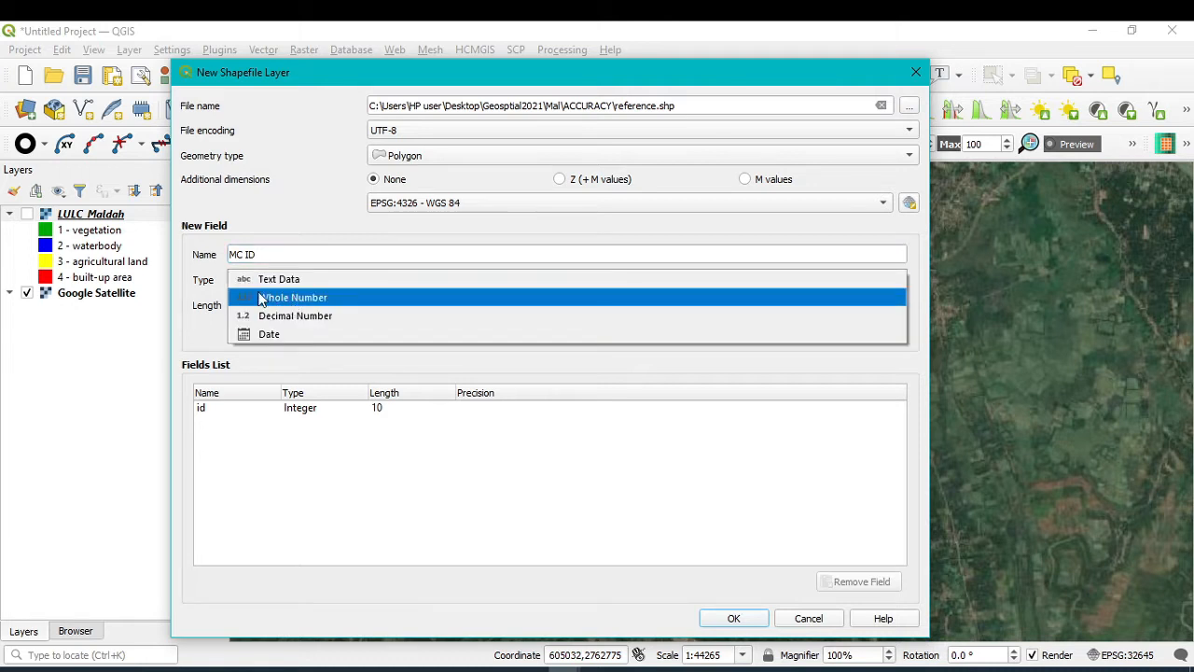
{"action": "left_click", "coordinate": [263, 298]}
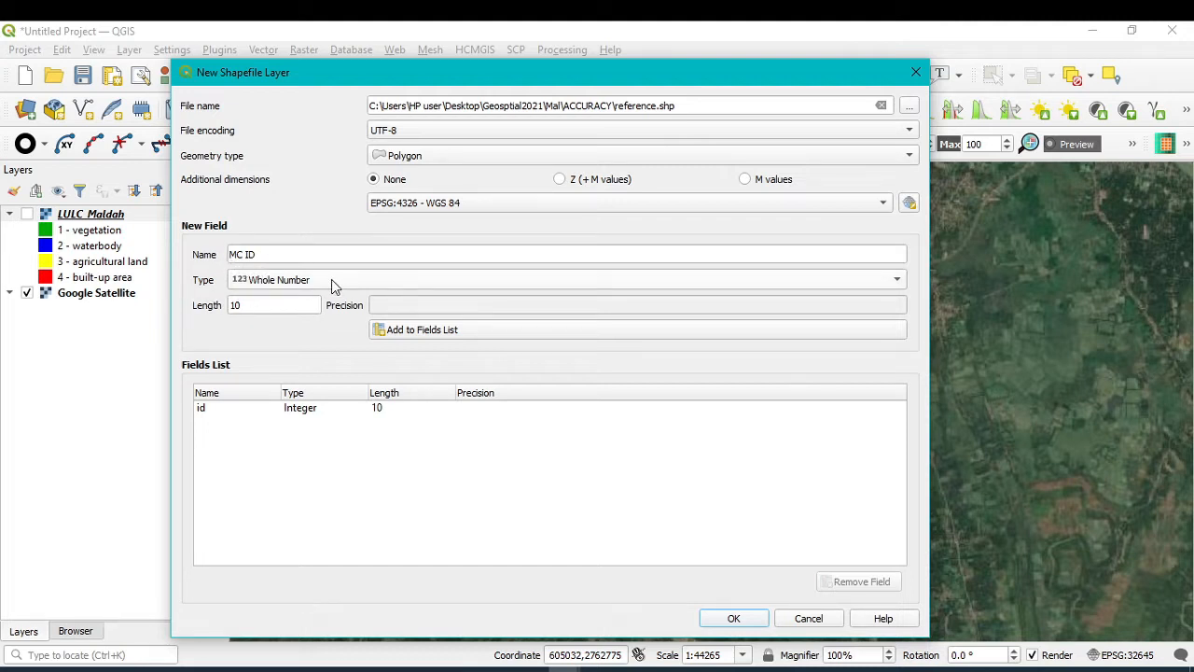
{"action": "left_click", "coordinate": [414, 334]}
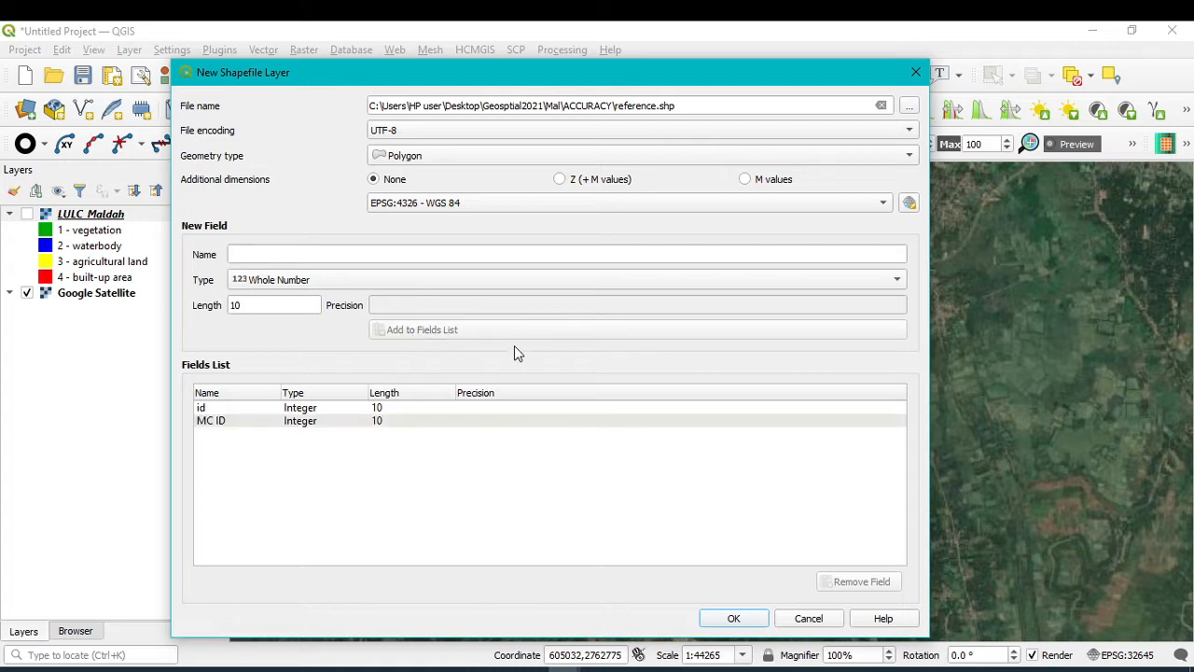
{"action": "left_click", "coordinate": [734, 619]}
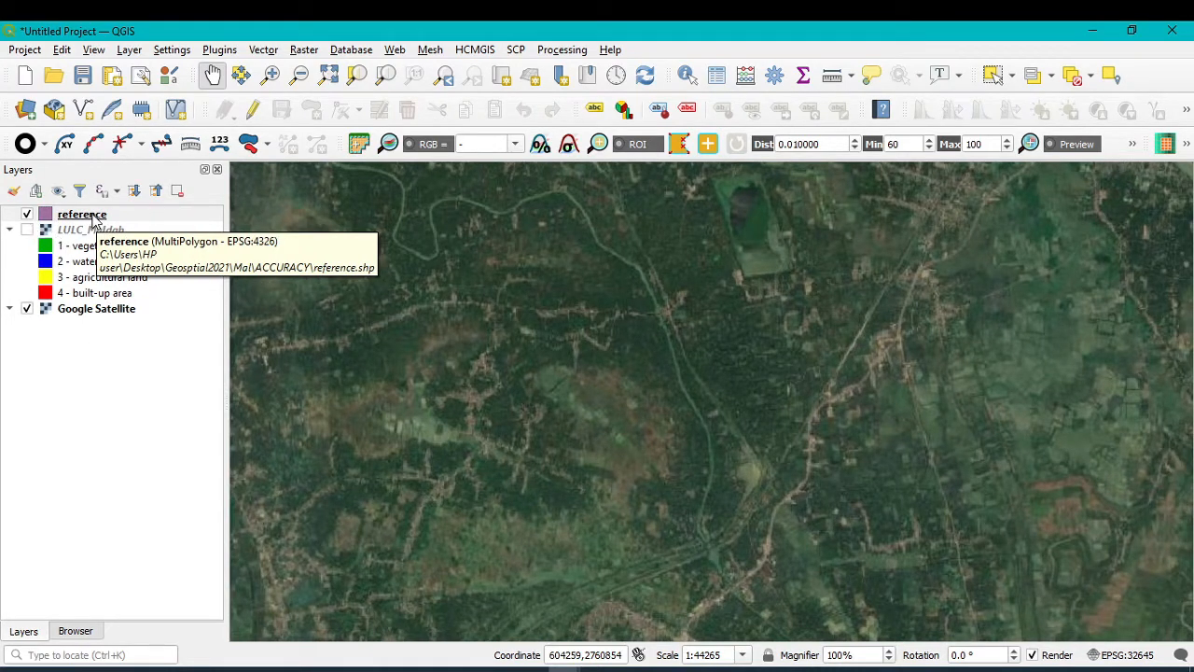
Step: Show the LULC_Maldah layer and put the reference layer into editing mode with the Add Polygon Feature tool
{"action": "left_click", "coordinate": [27, 229]}
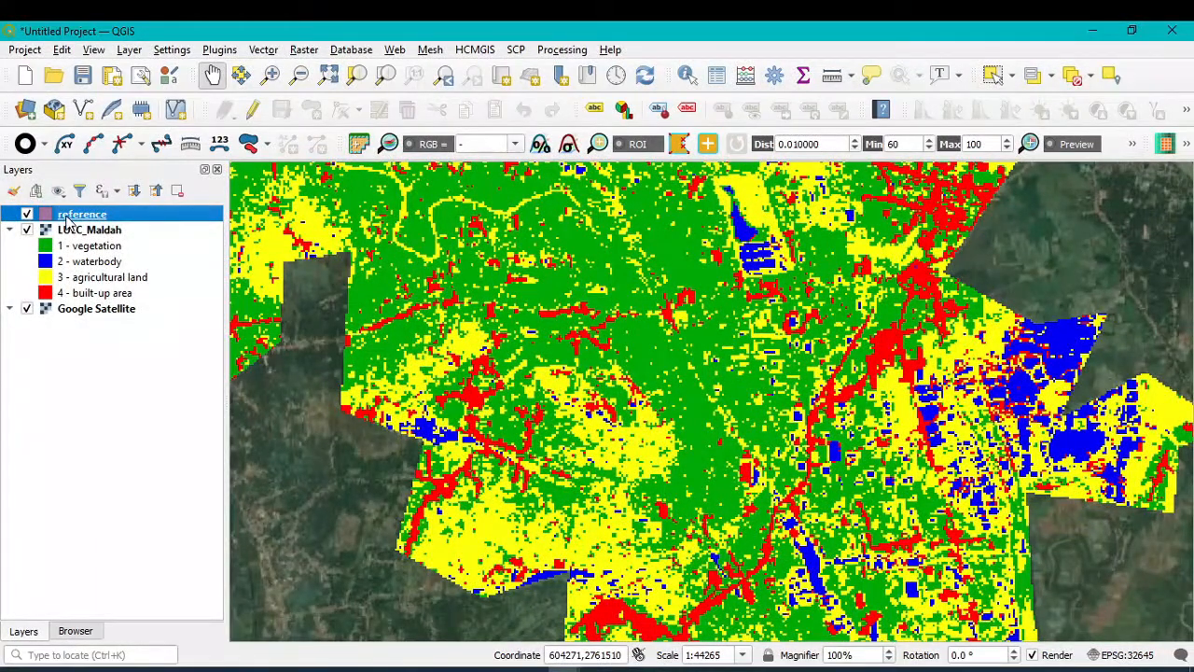
{"action": "left_click", "coordinate": [257, 112]}
{"action": "left_click", "coordinate": [256, 115]}
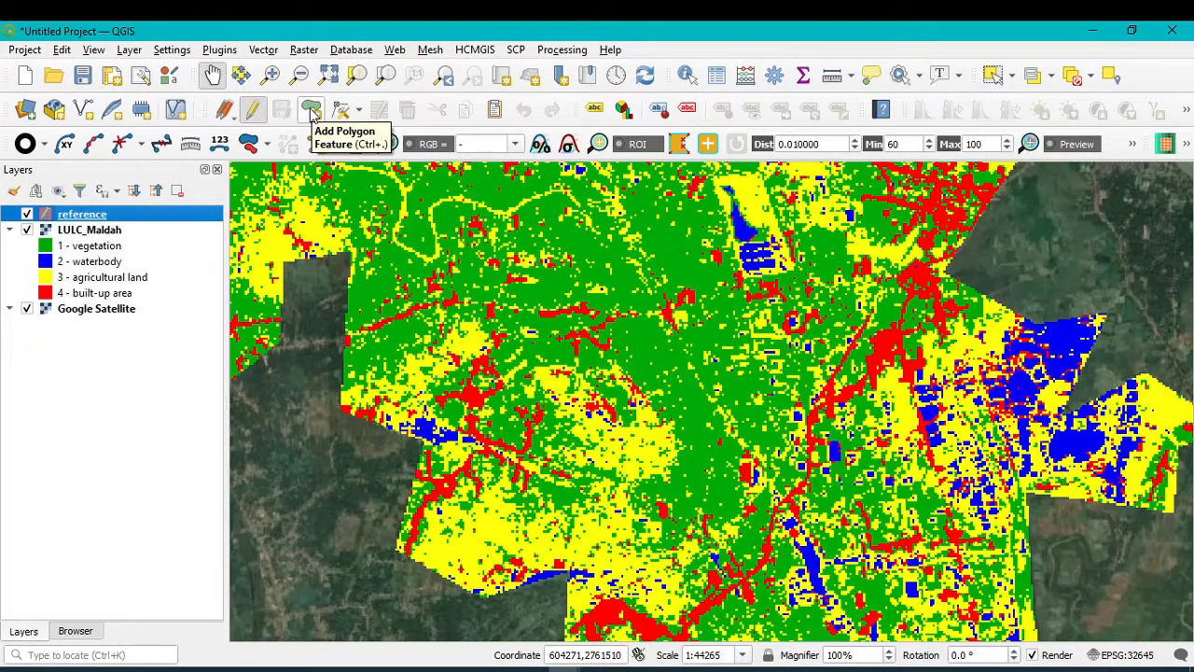
{"action": "left_click", "coordinate": [313, 113]}
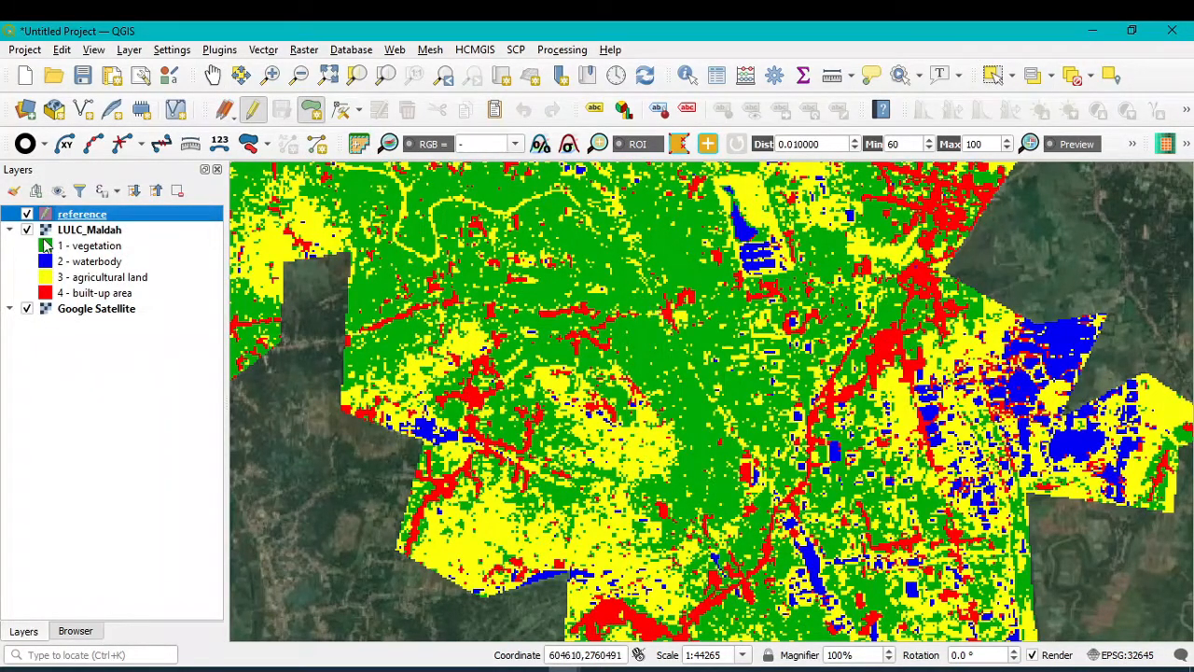
Step: Hide the LULC_Maldah layer and digitize a reference polygon around the large vegetation area just west of the river, north of the villages
{"action": "scroll", "coordinate": [681, 248], "scroll_direction": "up", "scroll_amount": 1}
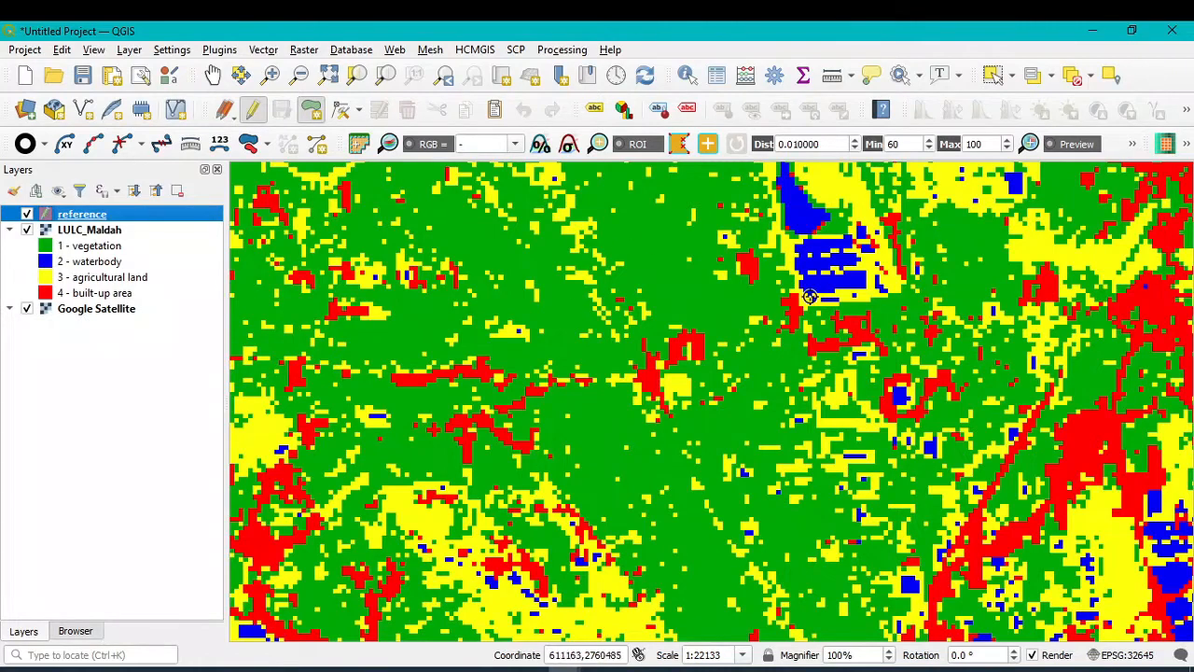
{"action": "left_click", "coordinate": [27, 230]}
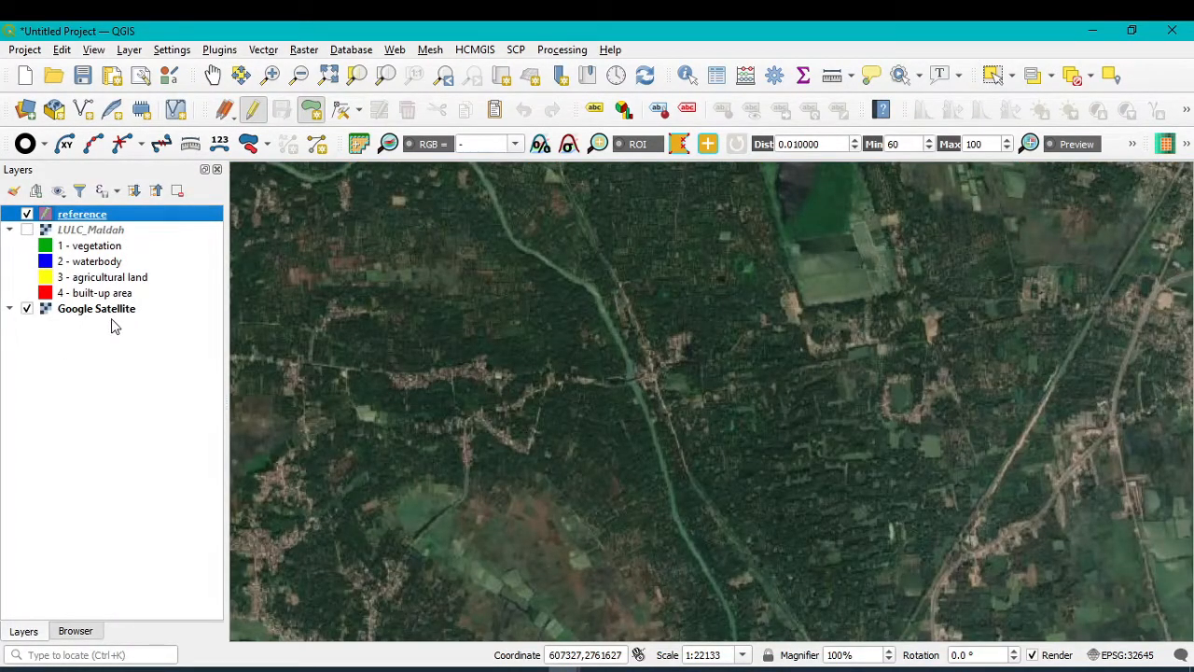
{"action": "scroll", "coordinate": [534, 310], "scroll_direction": "up", "scroll_amount": 1}
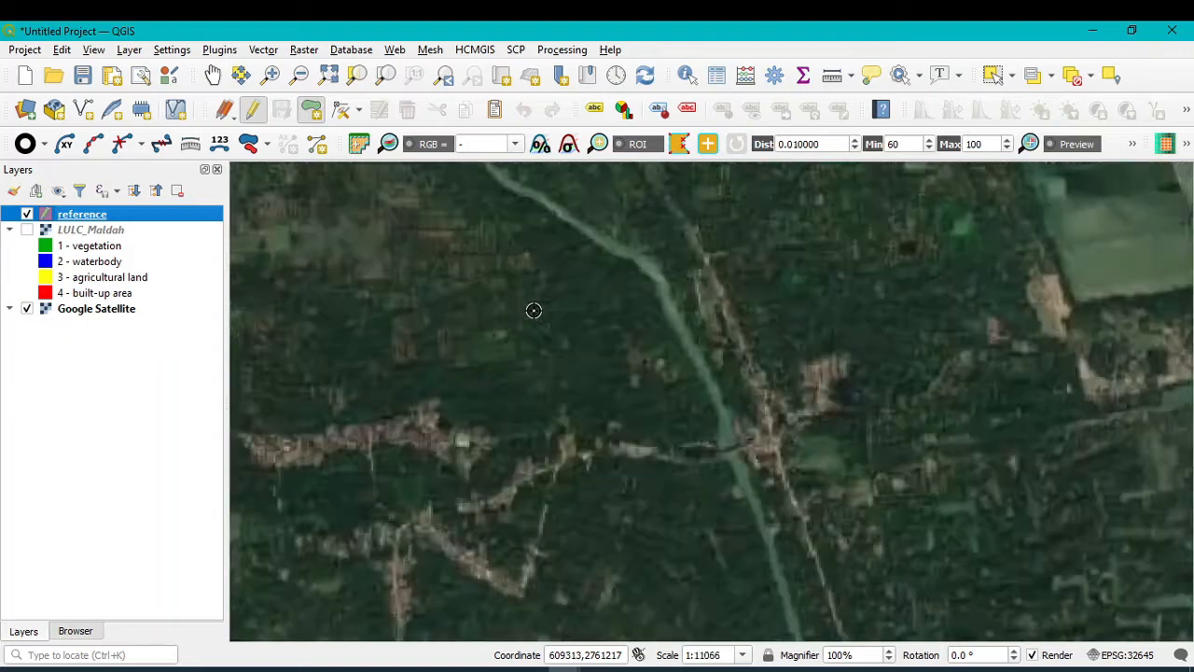
{"action": "scroll", "coordinate": [587, 346], "scroll_direction": "up", "scroll_amount": 1}
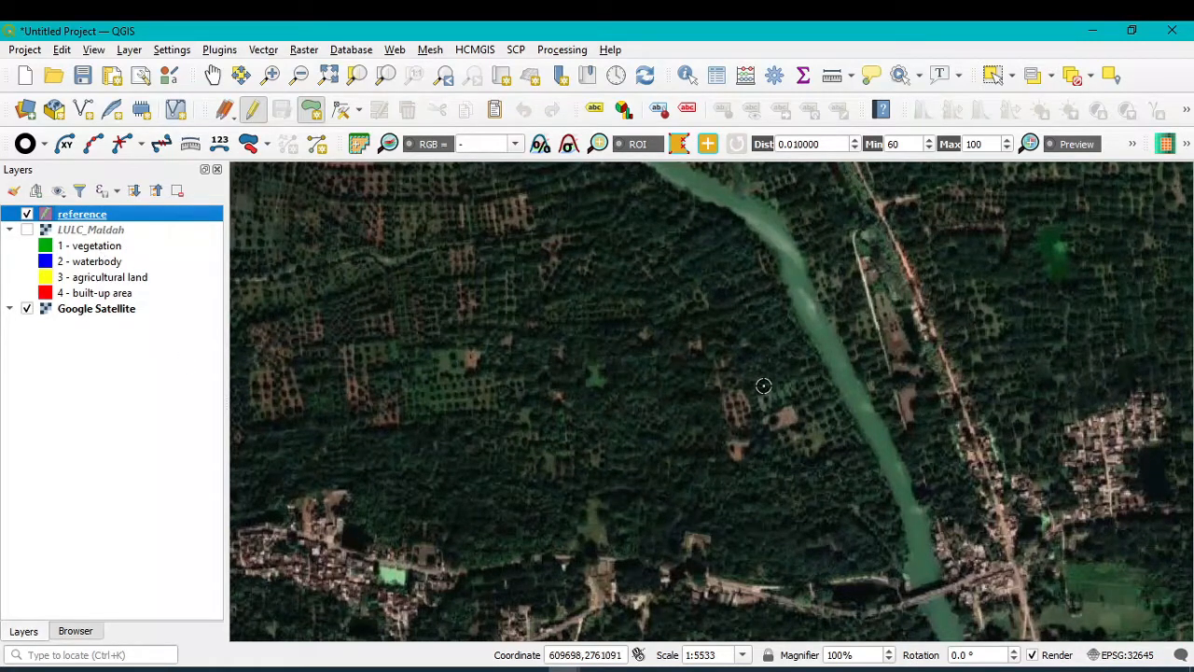
{"action": "left_click", "coordinate": [764, 299]}
{"action": "left_click", "coordinate": [618, 195]}
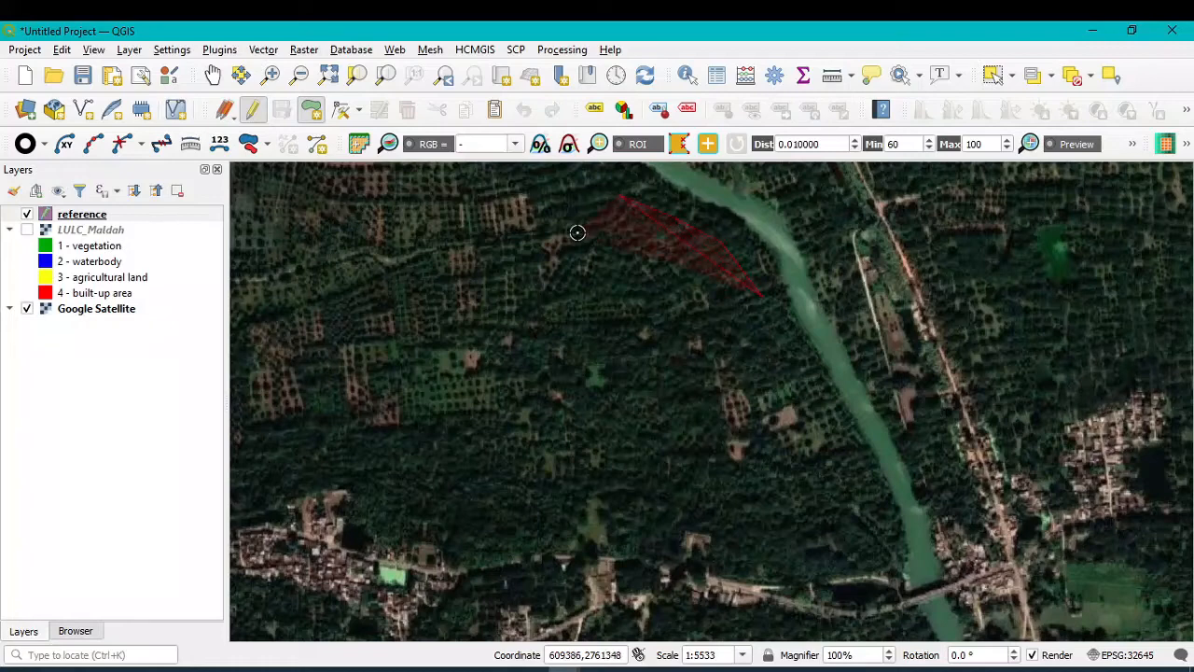
{"action": "left_click", "coordinate": [422, 286]}
{"action": "left_click", "coordinate": [335, 322]}
{"action": "left_click", "coordinate": [308, 415]}
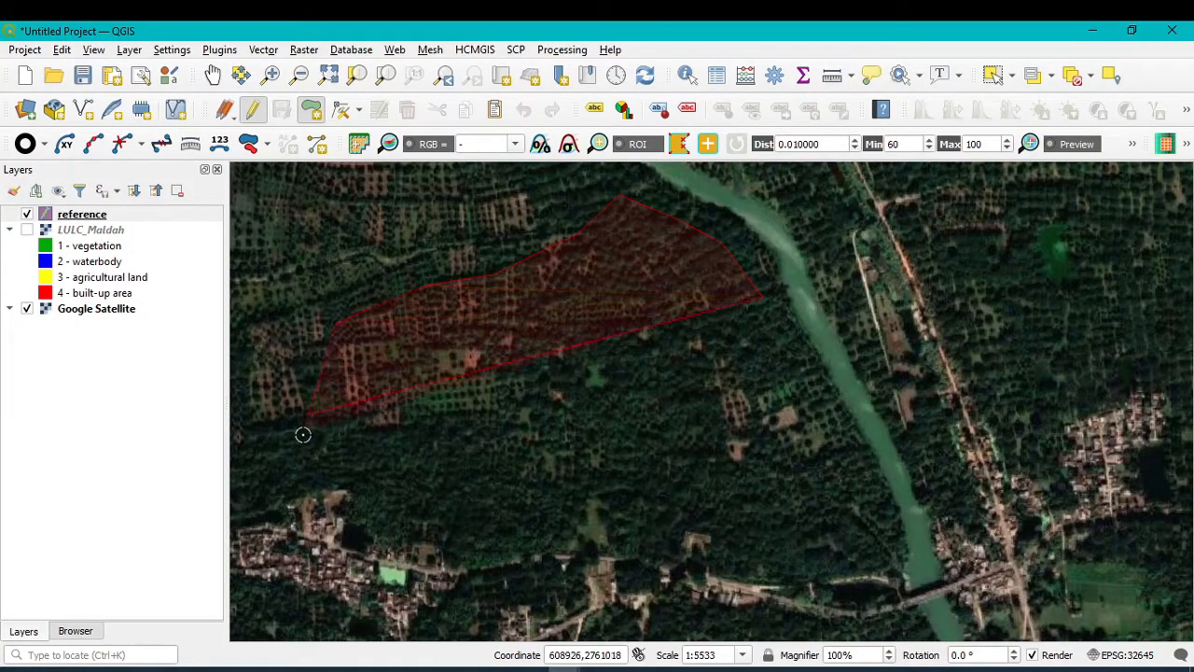
{"action": "left_click", "coordinate": [334, 454]}
{"action": "left_click", "coordinate": [406, 503]}
{"action": "left_click", "coordinate": [445, 517]}
{"action": "left_click", "coordinate": [497, 528]}
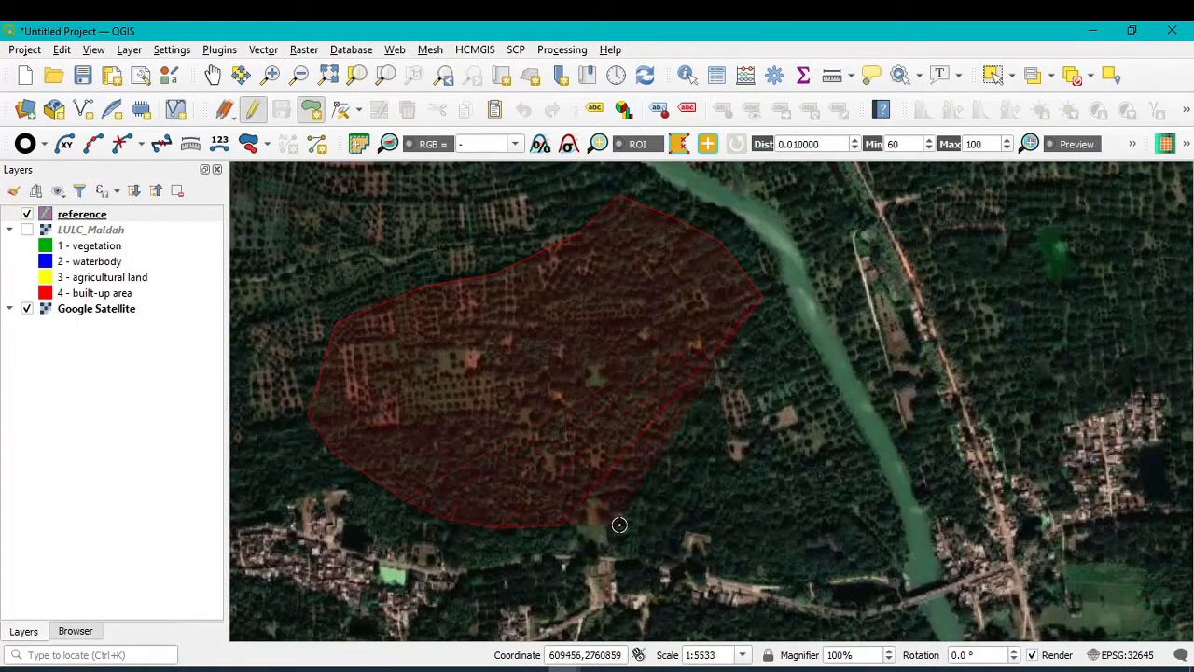
{"action": "left_click", "coordinate": [749, 520]}
{"action": "left_click", "coordinate": [851, 544]}
{"action": "left_click", "coordinate": [853, 483]}
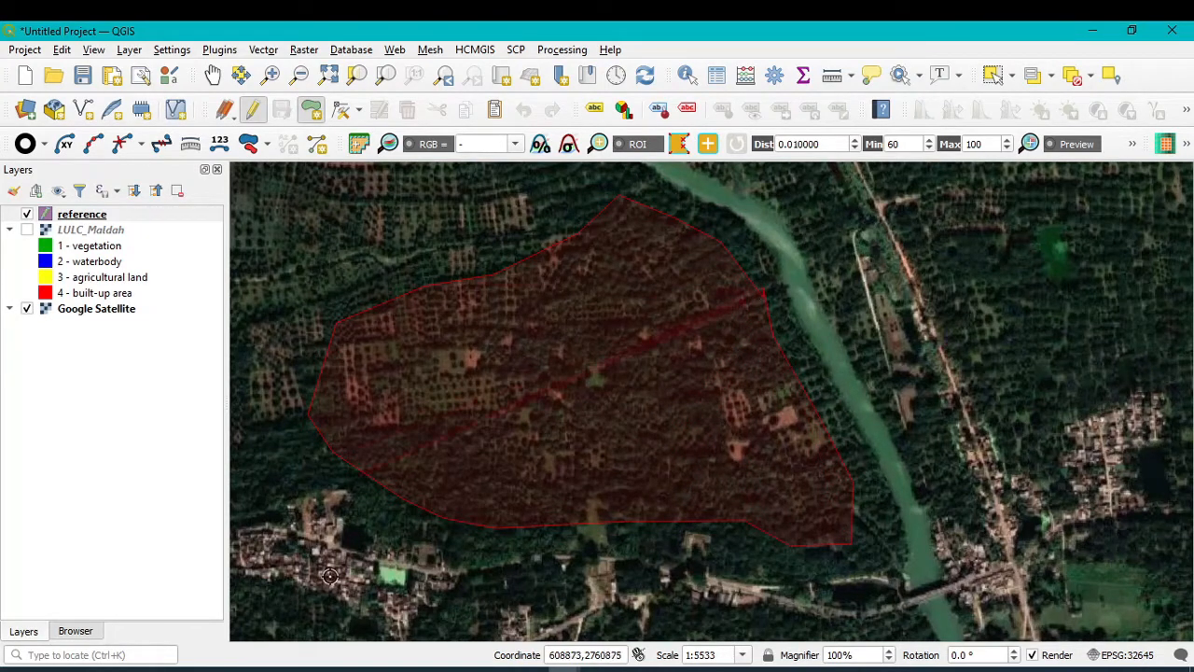
{"action": "right_click", "coordinate": [766, 295]}
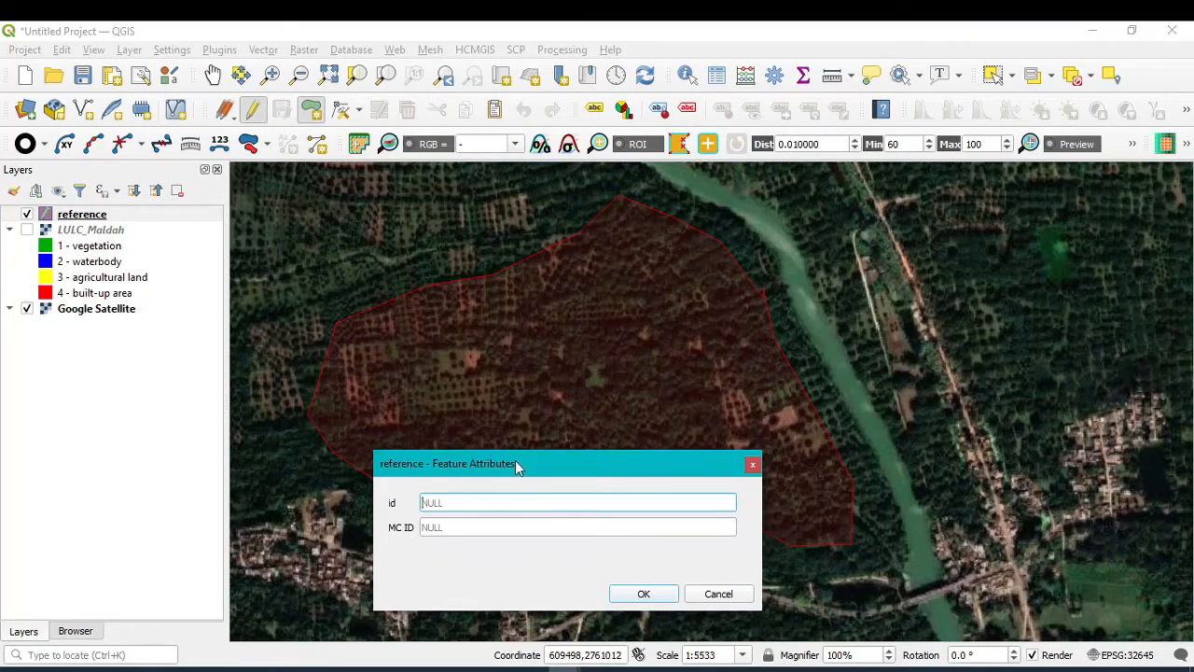
Step: Save the first vegetation polygon with id 1 and MC ID 1
{"action": "left_click_drag", "start_coordinate": [515, 460], "coordinate": [590, 256]}
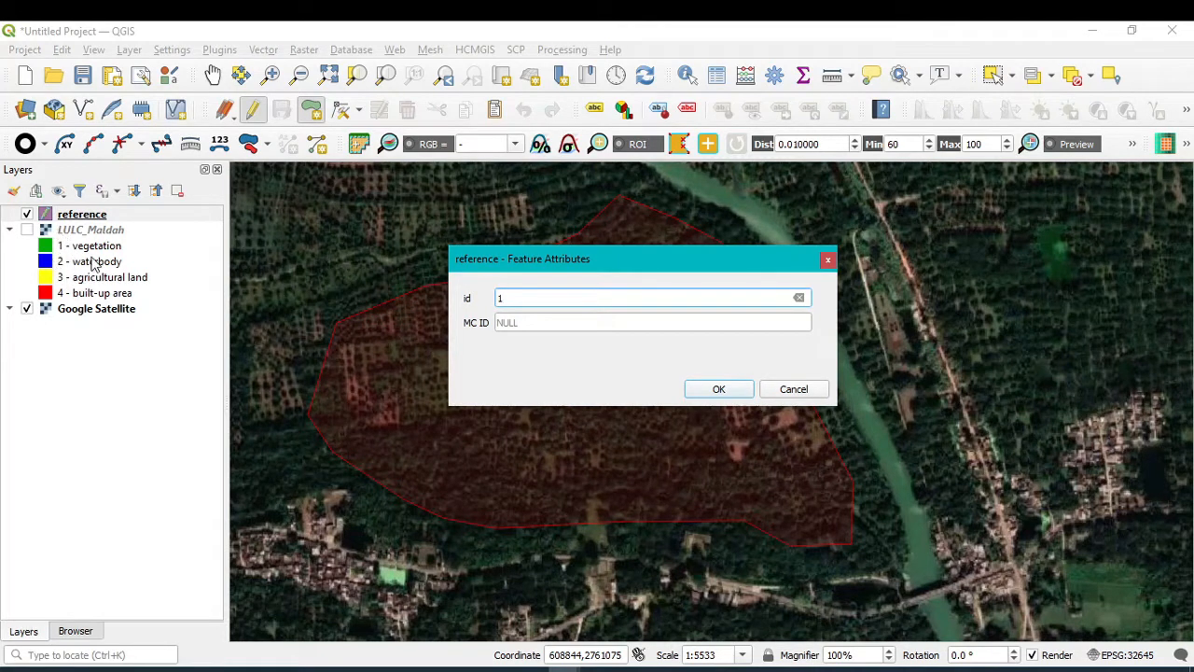
{"action": "left_click", "coordinate": [553, 326]}
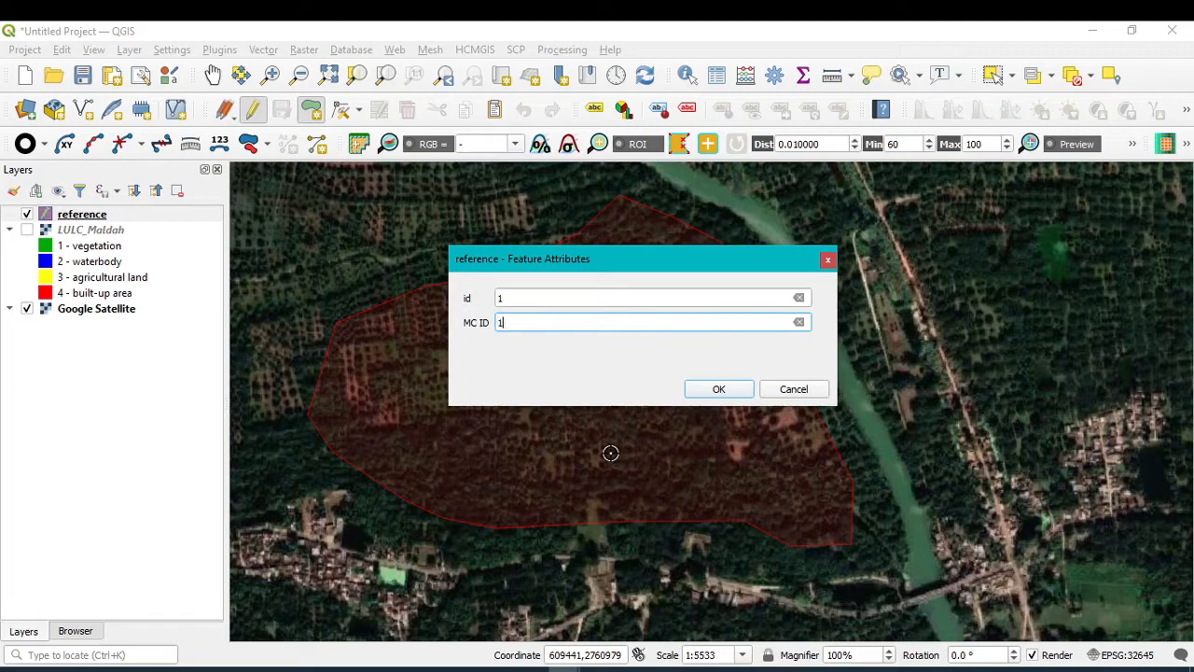
{"action": "left_click", "coordinate": [726, 390]}
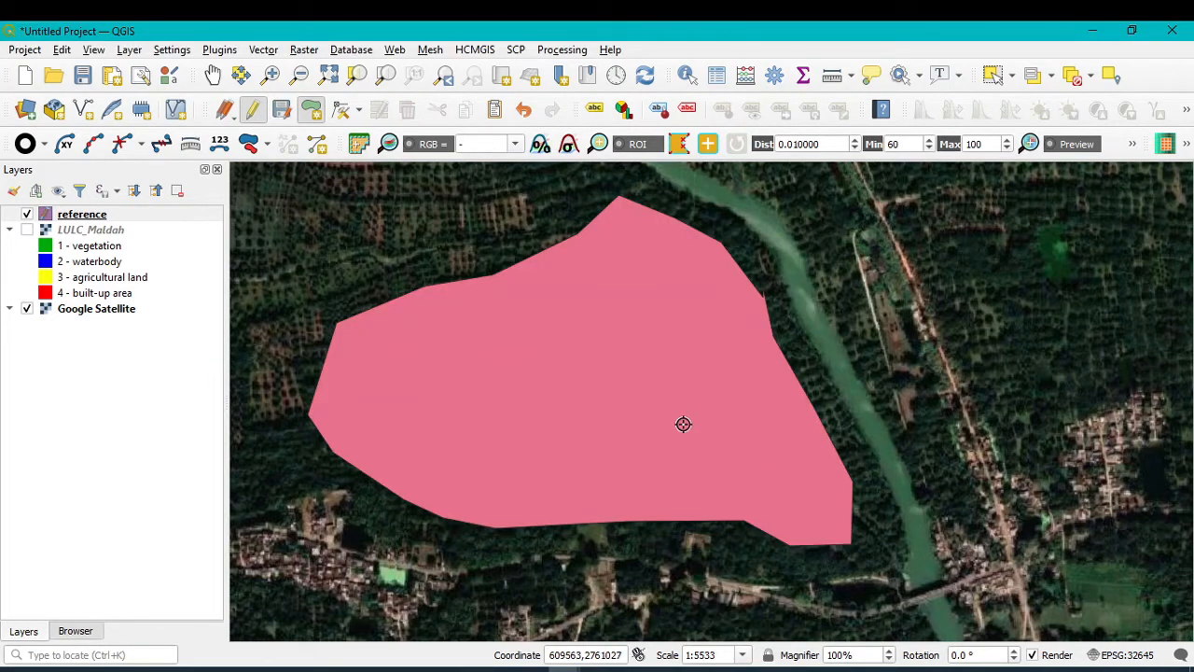
Step: Digitize a second reference polygon around the vegetation area northwest of the first one, east of the two small settlements
{"action": "scroll", "coordinate": [683, 426], "scroll_direction": "down", "scroll_amount": 2}
{"action": "scroll", "coordinate": [683, 426], "scroll_direction": "down", "scroll_amount": 2}
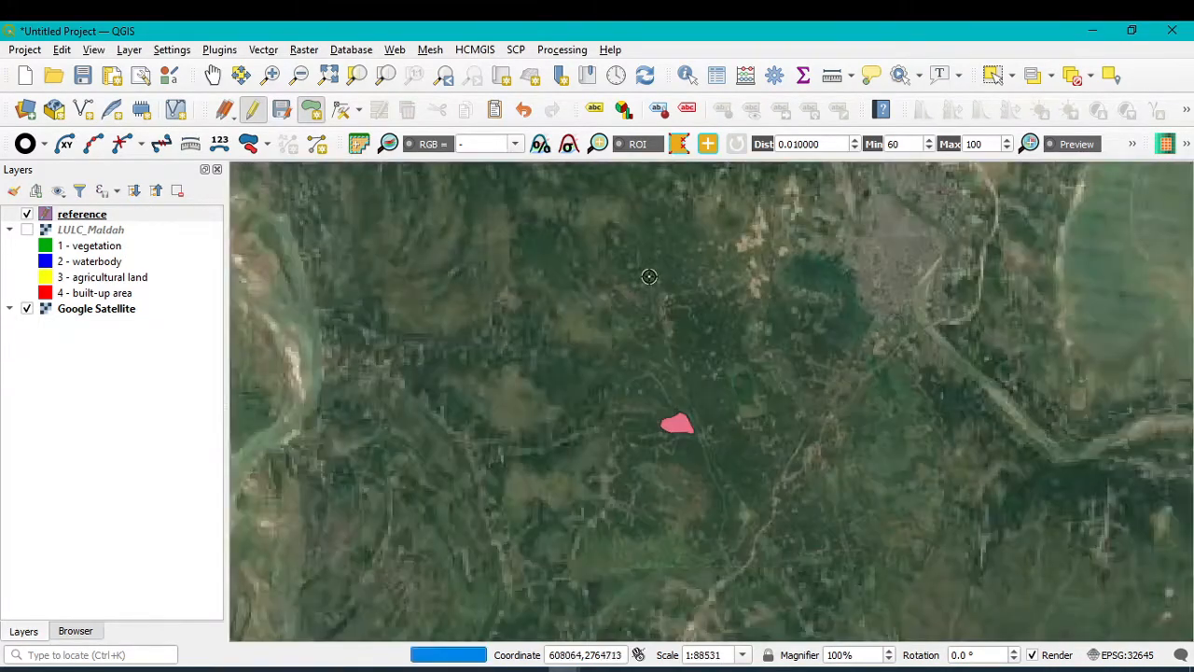
{"action": "scroll", "coordinate": [548, 253], "scroll_direction": "up", "scroll_amount": 1}
{"action": "scroll", "coordinate": [560, 256], "scroll_direction": "up", "scroll_amount": 3}
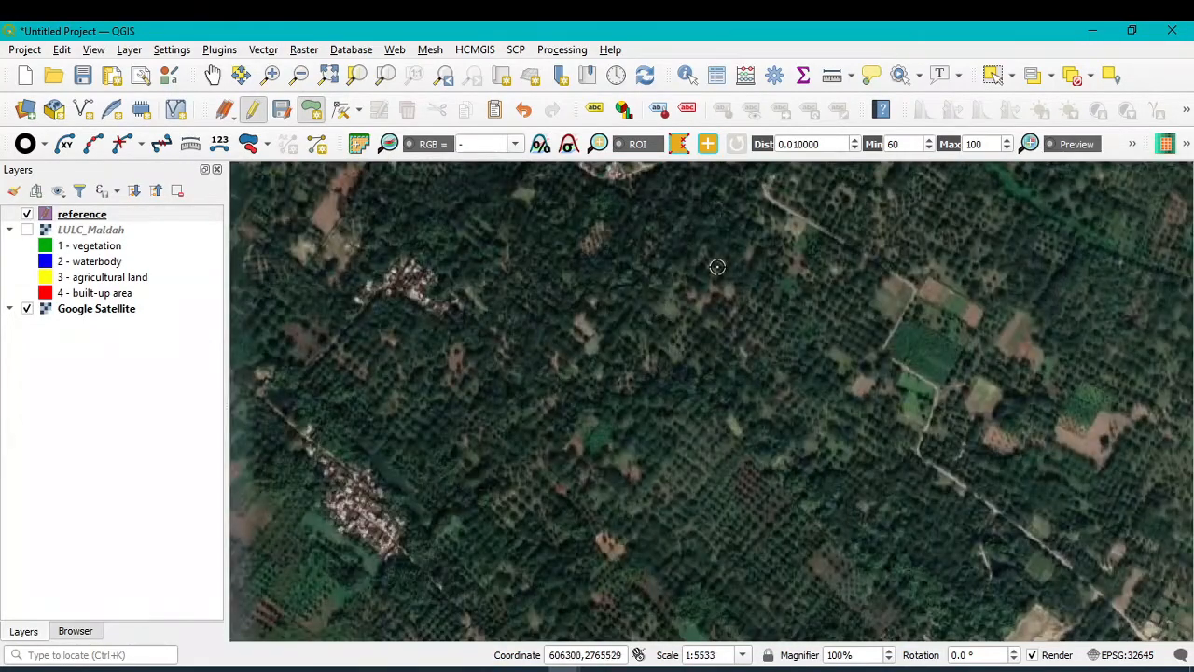
{"action": "left_click", "coordinate": [714, 197]}
{"action": "left_click", "coordinate": [509, 190]}
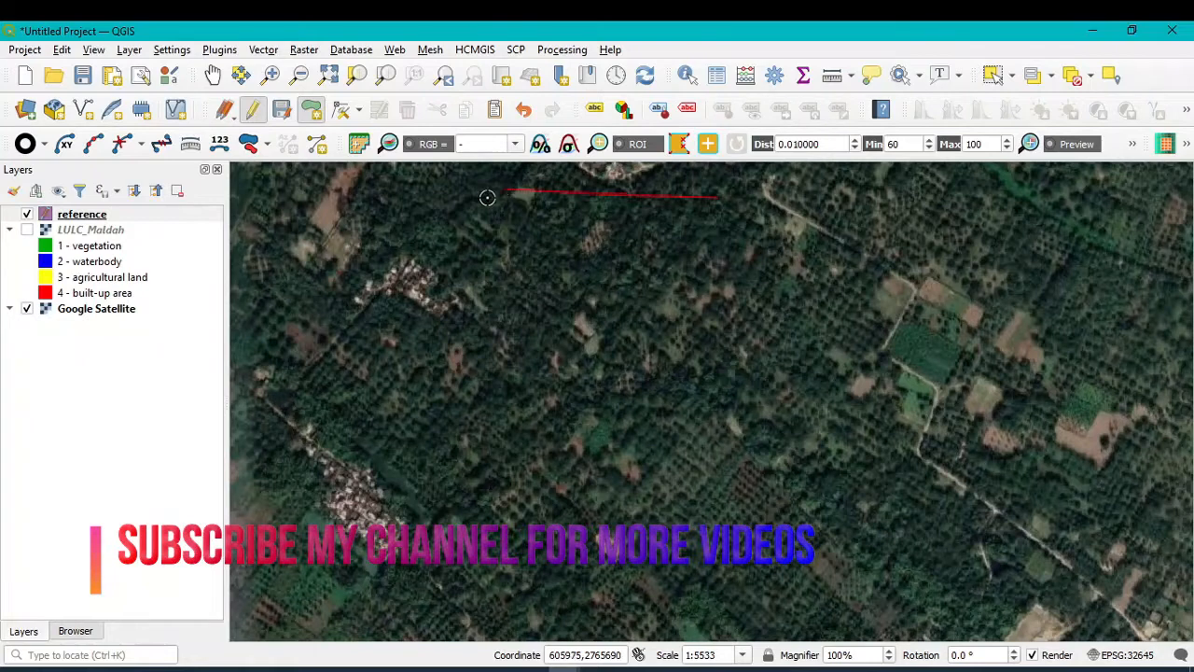
{"action": "left_click", "coordinate": [448, 233]}
{"action": "left_click", "coordinate": [474, 294]}
{"action": "left_click", "coordinate": [454, 460]}
{"action": "left_click", "coordinate": [518, 518]}
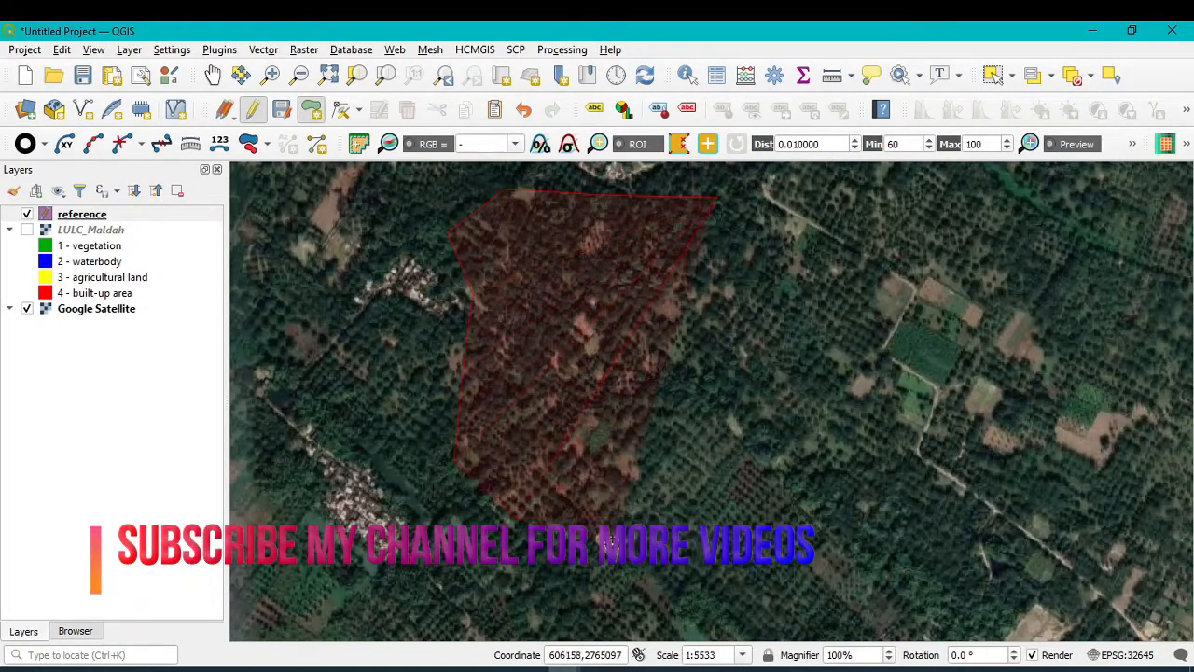
{"action": "left_click", "coordinate": [611, 547]}
{"action": "left_click", "coordinate": [776, 535]}
{"action": "left_click", "coordinate": [848, 477]}
{"action": "right_click", "coordinate": [846, 419]}
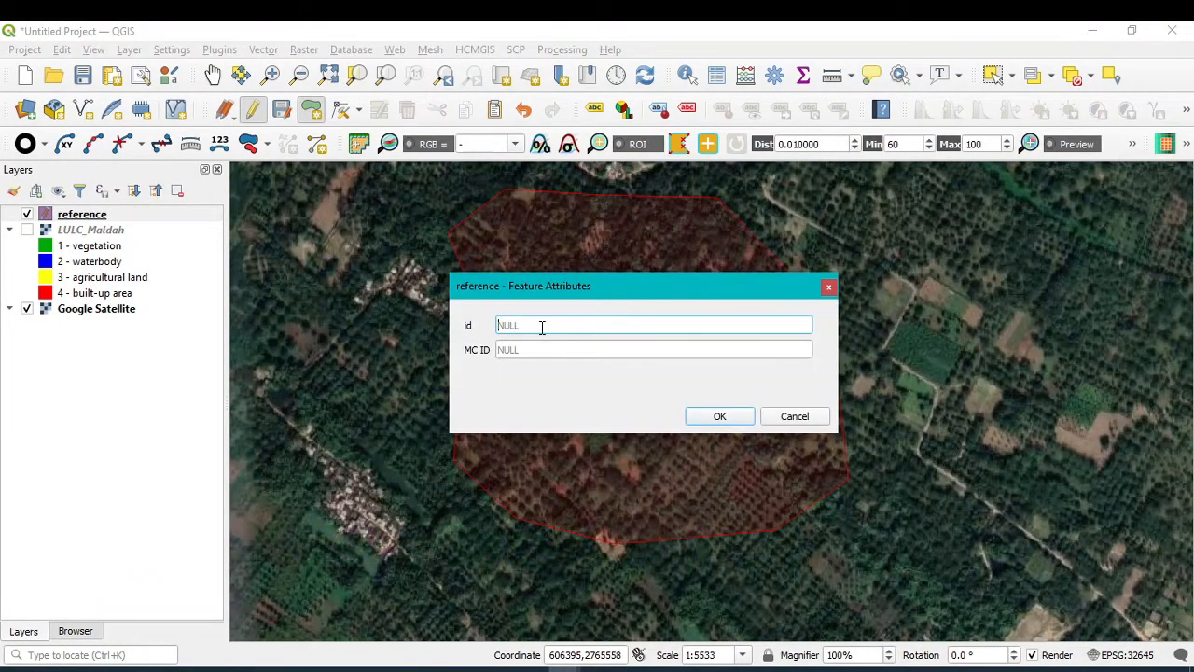
Step: Save the second vegetation polygon with id 2 and MC ID 1
{"action": "type", "text": "2"}
{"action": "left_click", "coordinate": [521, 354]}
{"action": "type", "text": "1"}
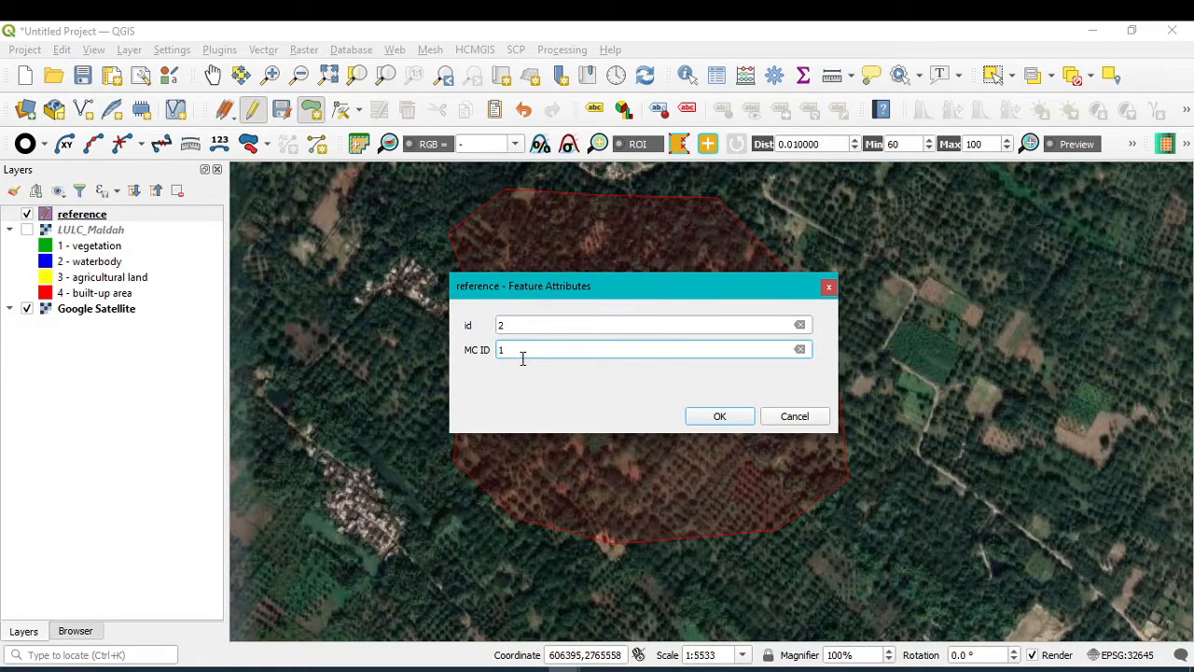
{"action": "left_click", "coordinate": [715, 422]}
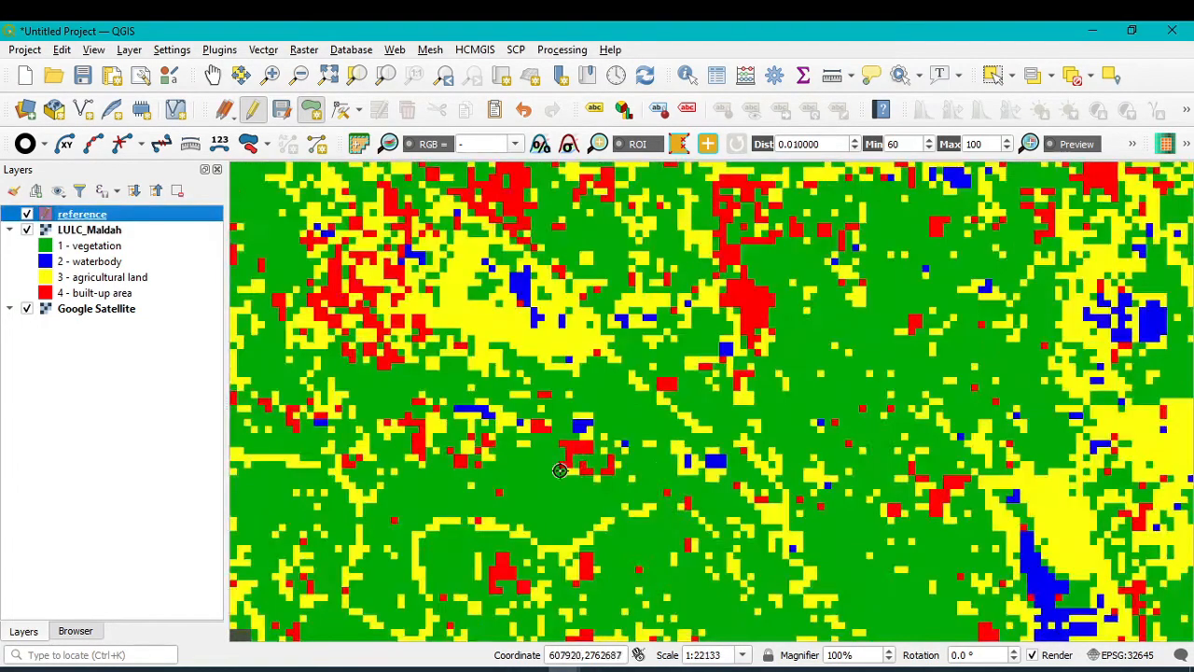
Step: Hide the LULC_Maldah layer and digitize a third reference polygon around the vegetation between the villages, north of the river bend and south of the road
{"action": "scroll", "coordinate": [518, 526], "scroll_direction": "up", "scroll_amount": 2}
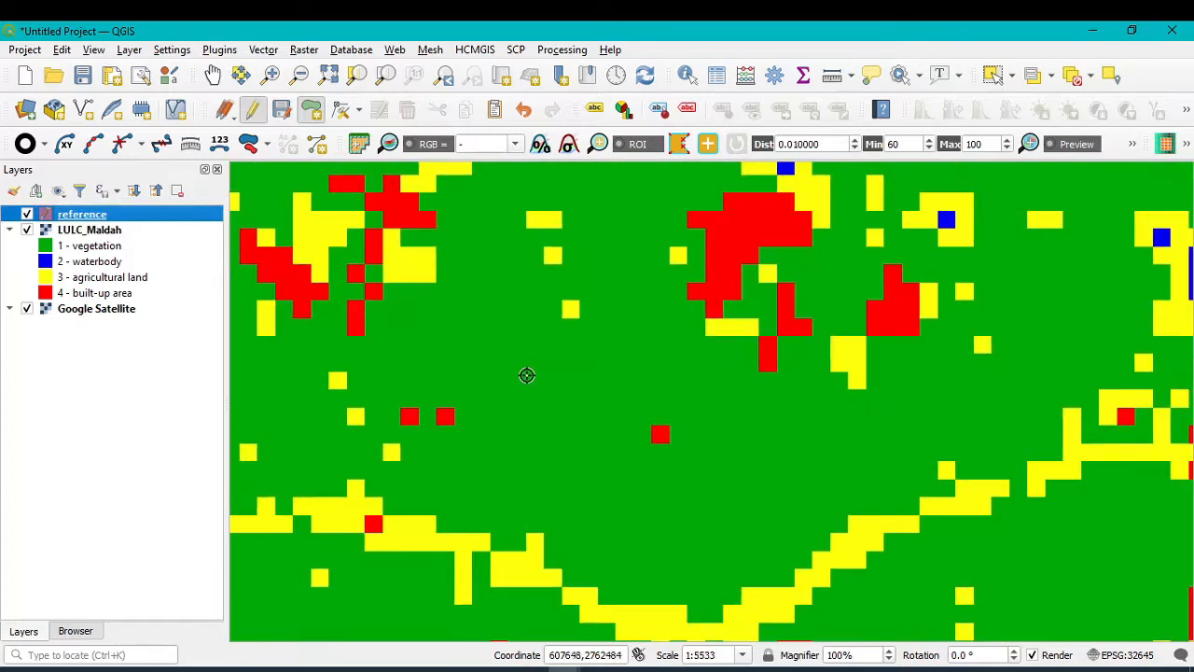
{"action": "left_click", "coordinate": [27, 229]}
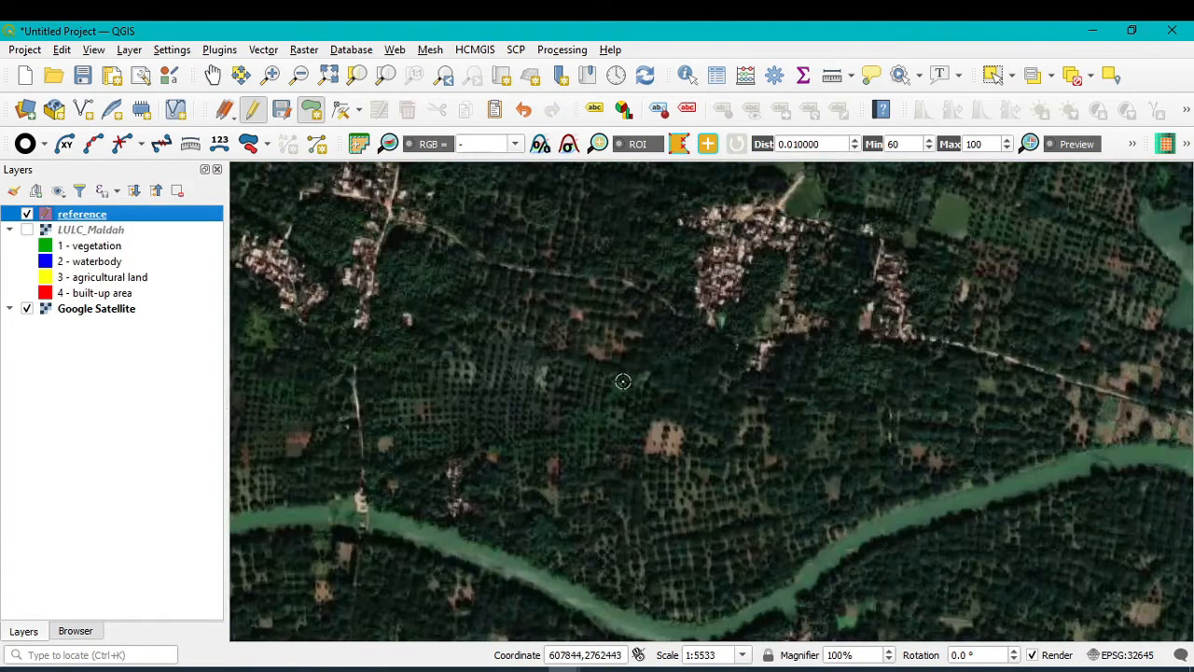
{"action": "scroll", "coordinate": [501, 377], "scroll_direction": "up", "scroll_amount": 1}
{"action": "scroll", "coordinate": [517, 377], "scroll_direction": "down", "scroll_amount": 1}
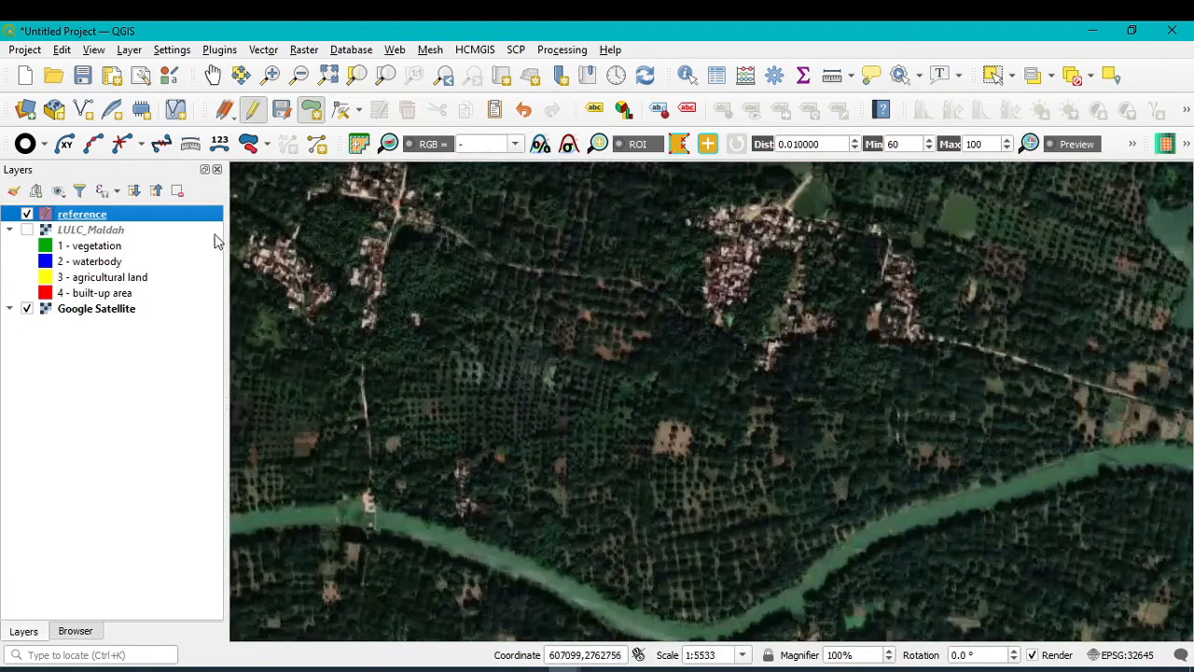
{"action": "left_click", "coordinate": [533, 272]}
{"action": "left_click", "coordinate": [447, 246]}
{"action": "left_click", "coordinate": [399, 253]}
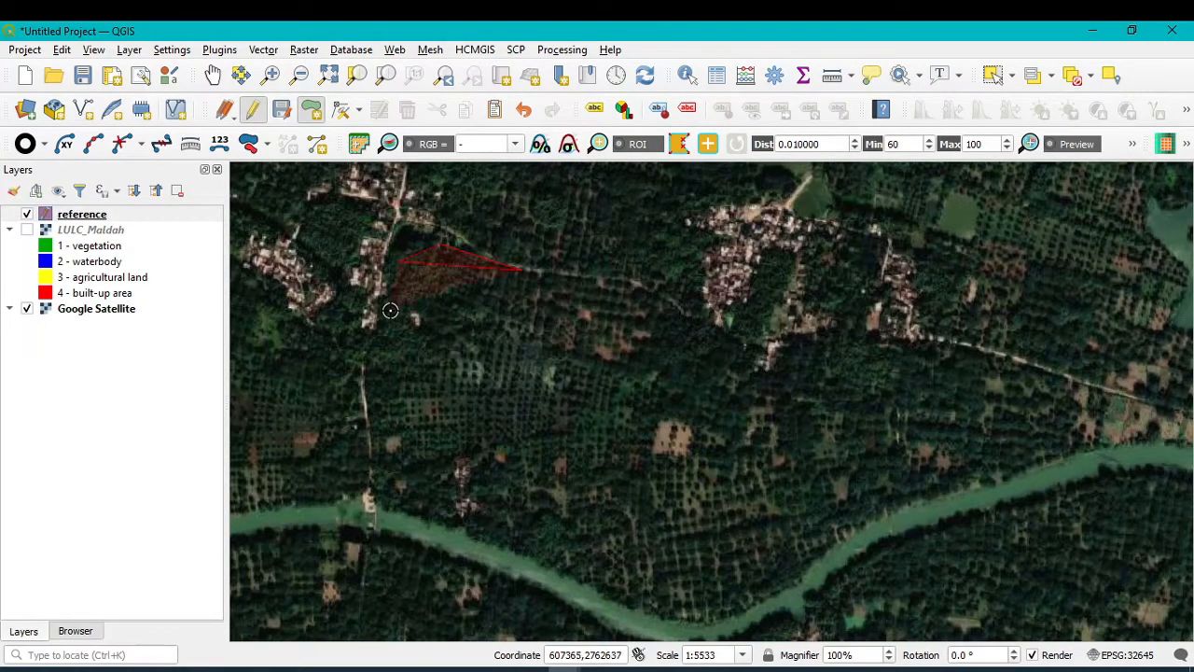
{"action": "left_click", "coordinate": [386, 405]}
{"action": "left_click", "coordinate": [430, 452]}
{"action": "left_click", "coordinate": [584, 447]}
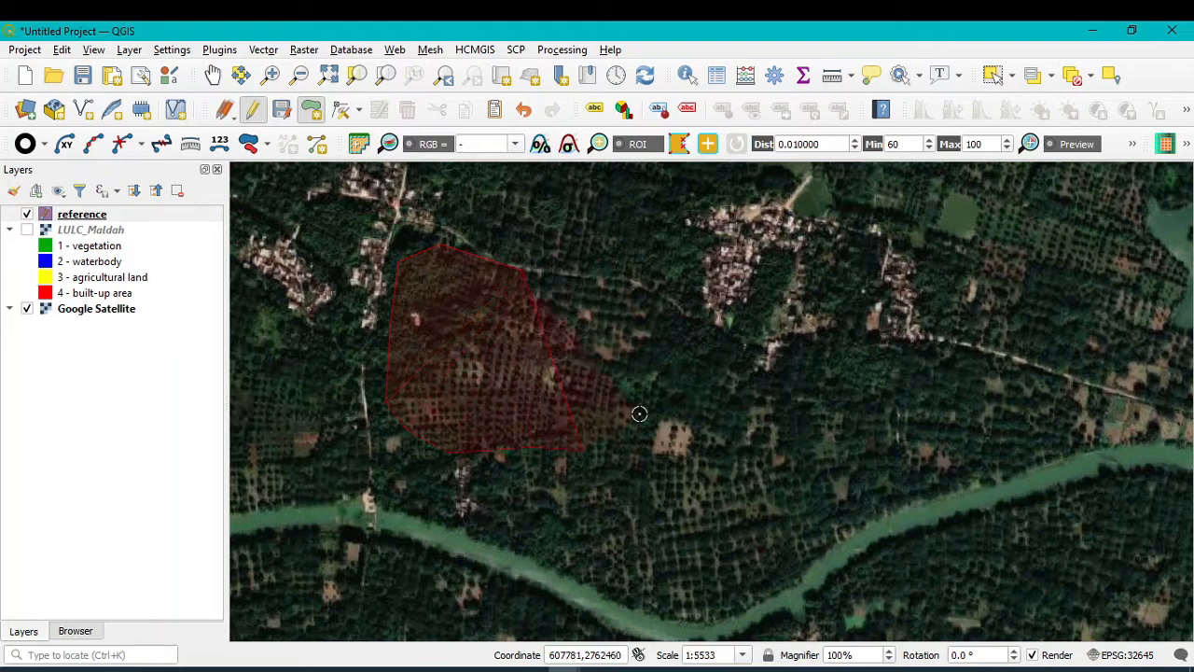
{"action": "left_click", "coordinate": [636, 417]}
{"action": "left_click", "coordinate": [726, 394]}
{"action": "left_click", "coordinate": [719, 342]}
{"action": "left_click", "coordinate": [690, 320]}
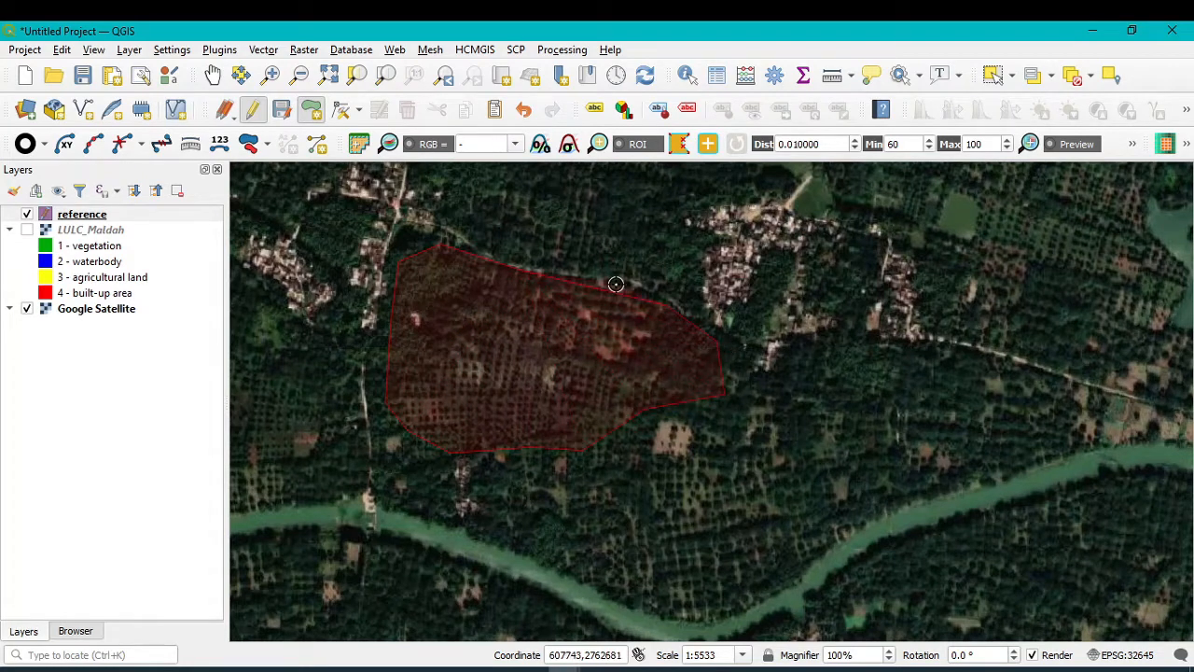
Step: Finish the third vegetation polygon and save it with id 3 and MC ID 1
{"action": "right_click", "coordinate": [556, 278]}
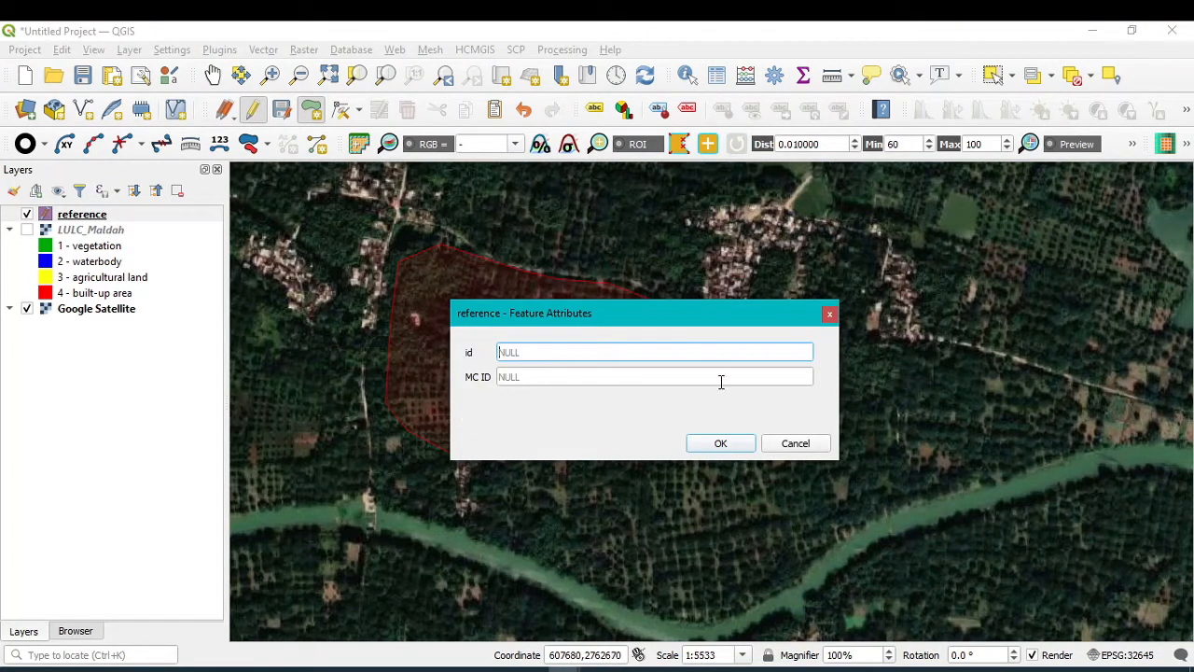
{"action": "type", "text": "3"}
{"action": "left_click", "coordinate": [556, 371]}
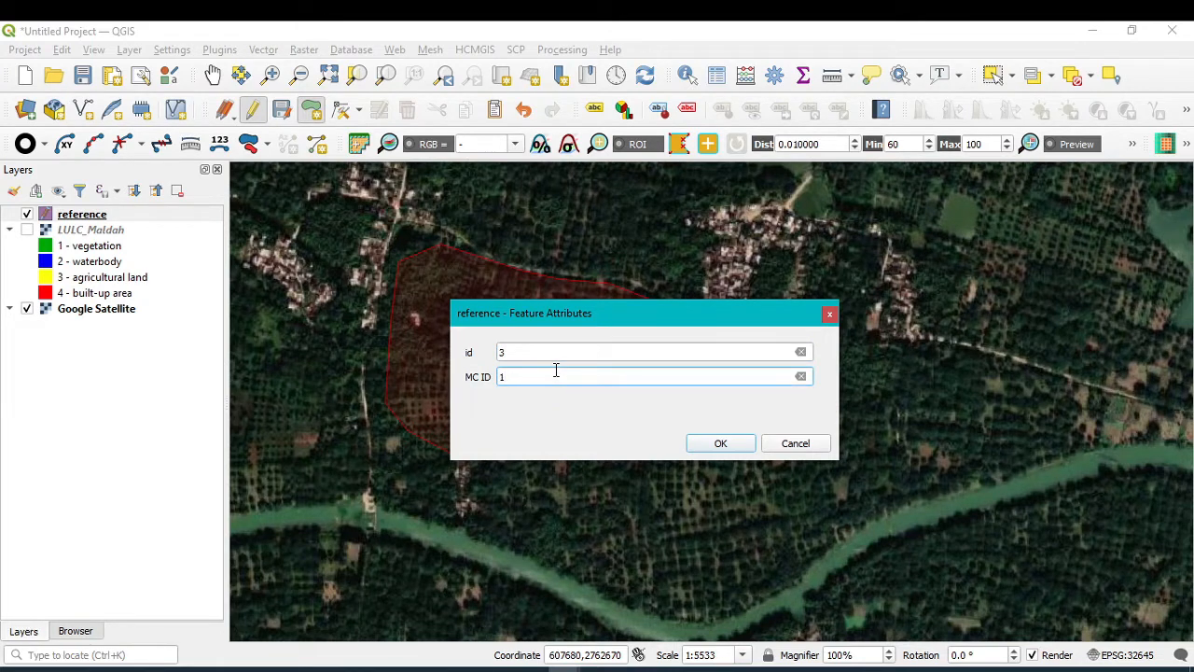
{"action": "left_click", "coordinate": [721, 443]}
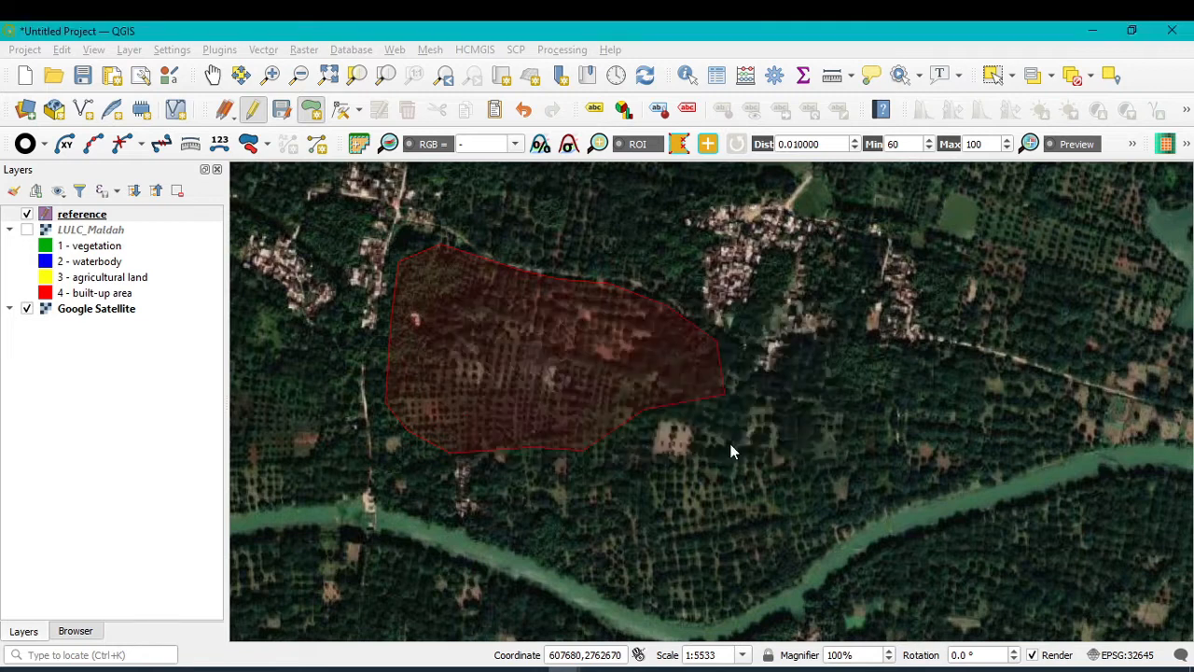
Step: Activate the reference layer and digitize a fourth polygon around the vegetation east of the large village, extending southeast toward the small settlement
{"action": "scroll", "coordinate": [726, 443], "scroll_direction": "down", "scroll_amount": 4}
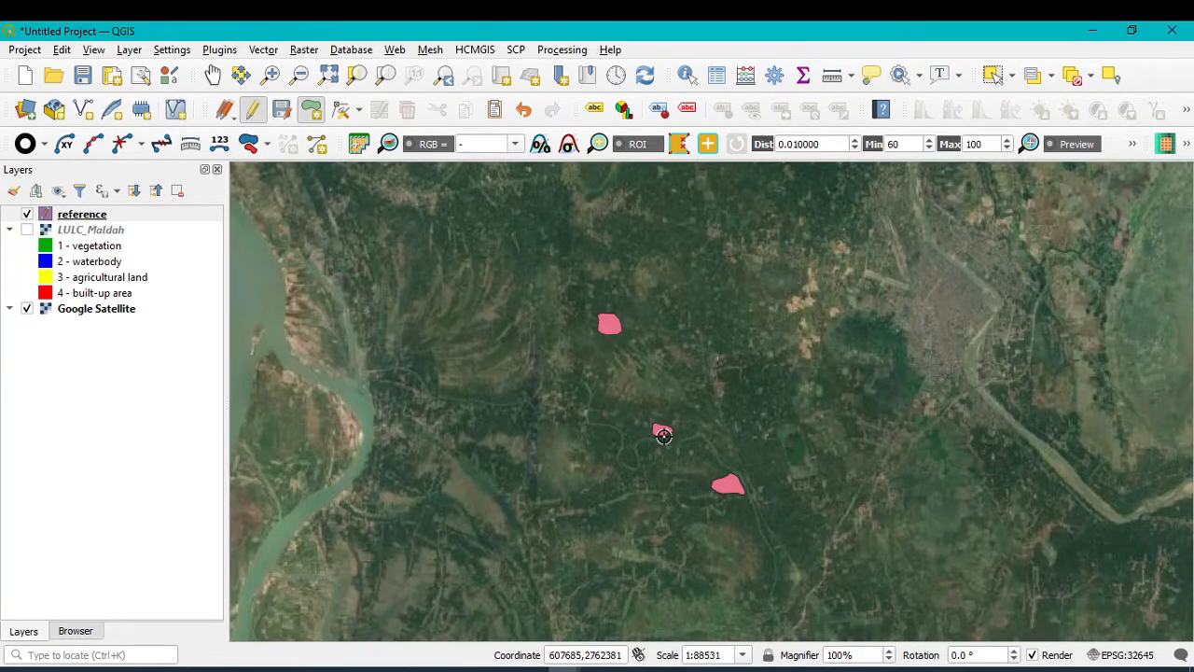
{"action": "scroll", "coordinate": [662, 435], "scroll_direction": "up", "scroll_amount": 4}
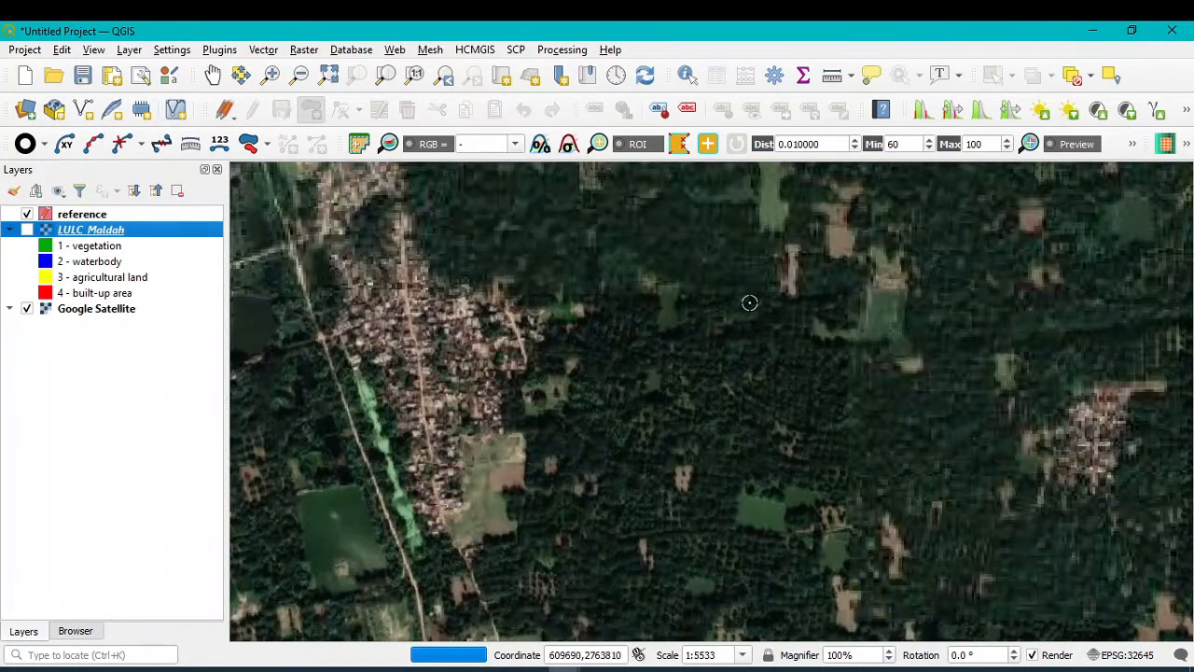
{"action": "left_click", "coordinate": [706, 210]}
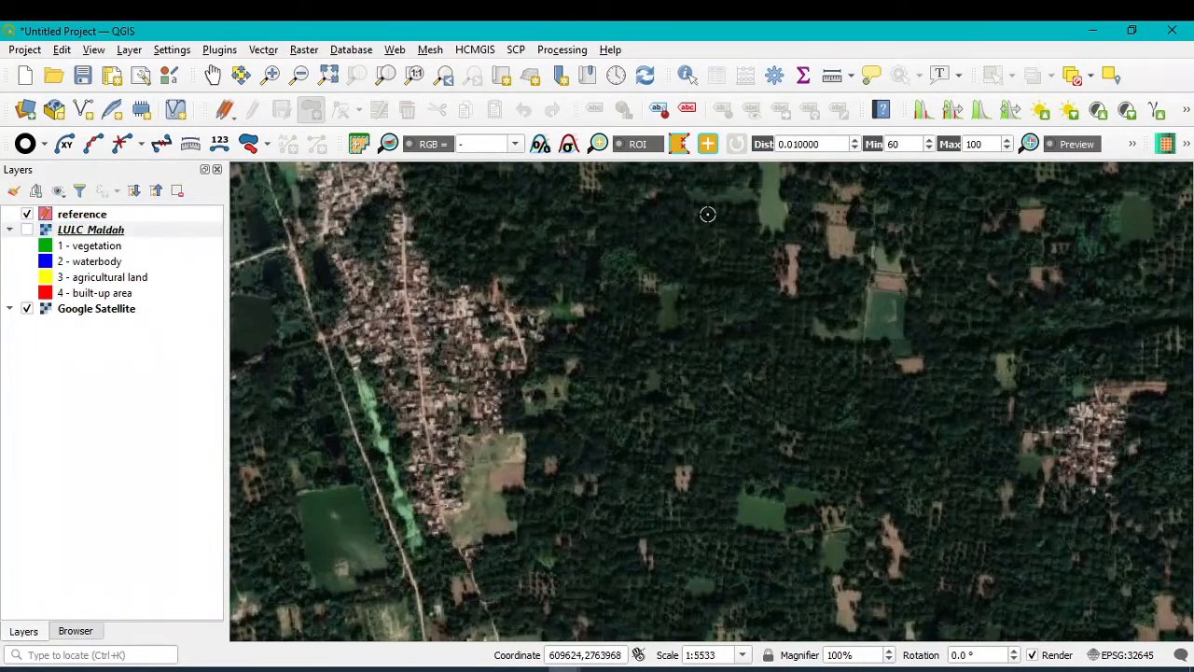
{"action": "left_click", "coordinate": [88, 216]}
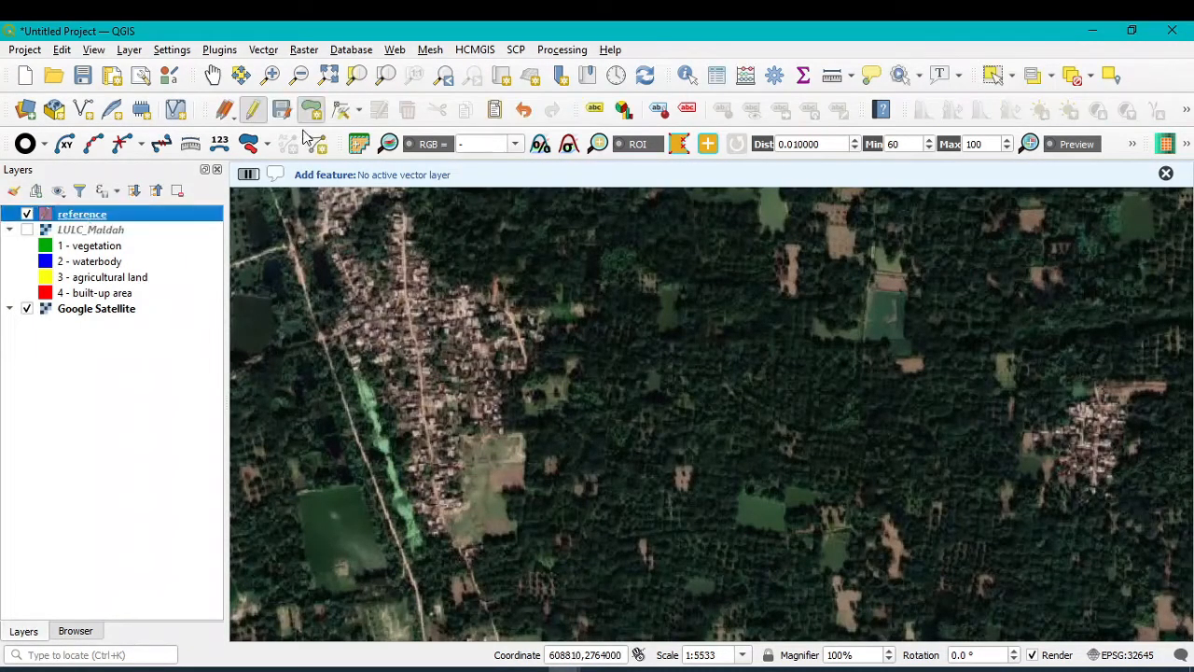
{"action": "left_click", "coordinate": [737, 227]}
{"action": "left_click", "coordinate": [630, 221]}
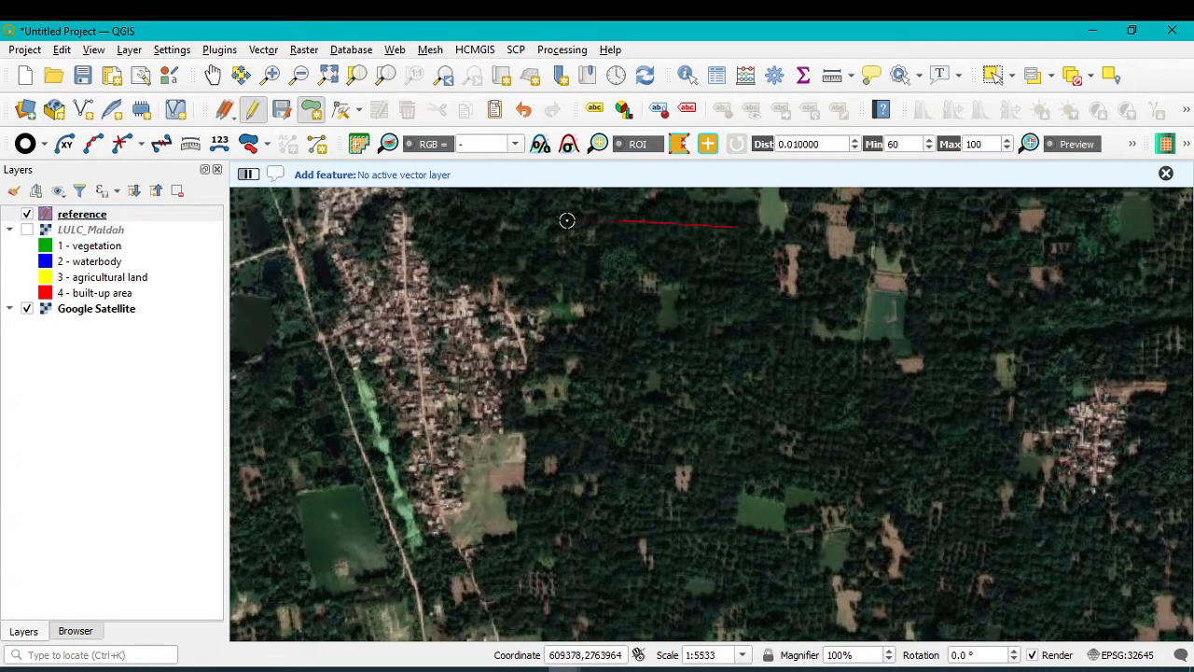
{"action": "left_click", "coordinate": [578, 244]}
{"action": "left_click", "coordinate": [572, 495]}
{"action": "left_click", "coordinate": [593, 555]}
{"action": "left_click", "coordinate": [664, 590]}
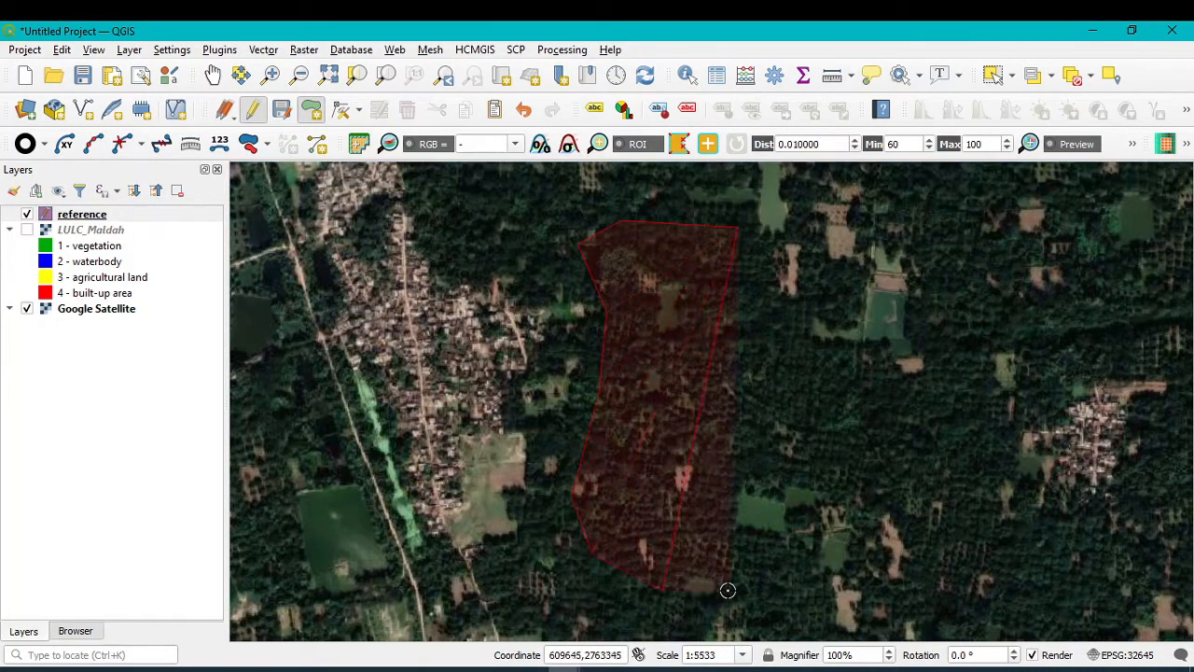
{"action": "left_click", "coordinate": [742, 588]}
{"action": "left_click", "coordinate": [768, 530]}
{"action": "left_click", "coordinate": [798, 490]}
{"action": "left_click", "coordinate": [896, 490]}
{"action": "left_click", "coordinate": [946, 560]}
{"action": "left_click", "coordinate": [1042, 613]}
{"action": "left_click", "coordinate": [1119, 577]}
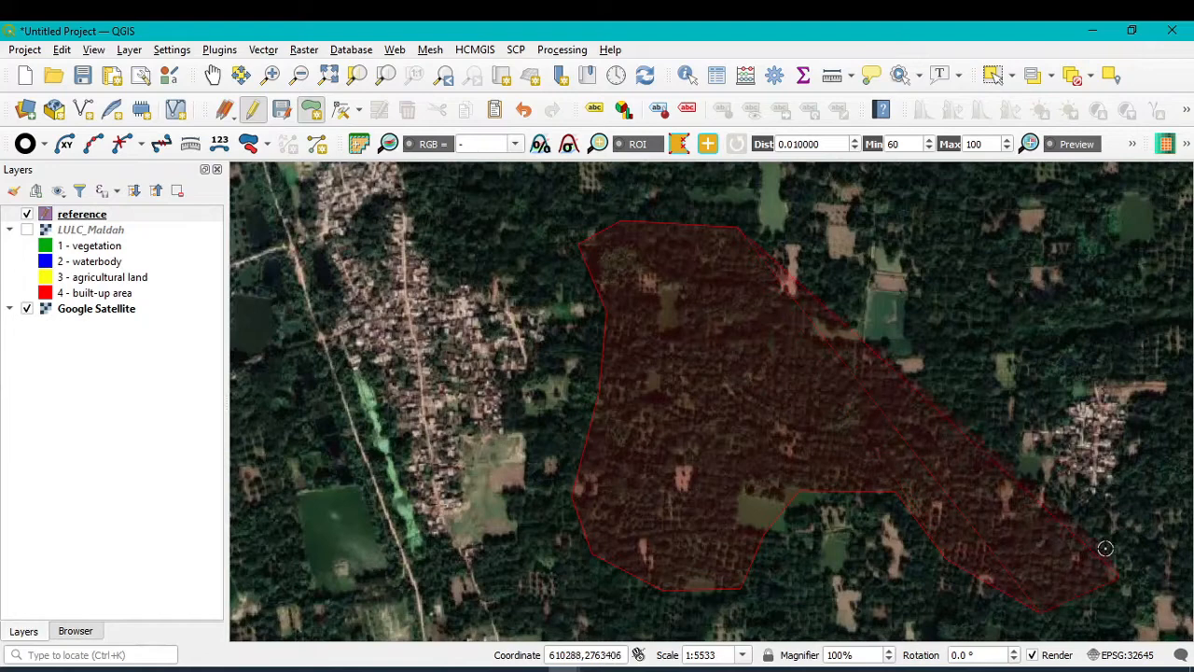
{"action": "left_click", "coordinate": [1024, 469]}
{"action": "left_click", "coordinate": [1003, 390]}
{"action": "left_click", "coordinate": [895, 378]}
{"action": "left_click", "coordinate": [823, 345]}
{"action": "left_click", "coordinate": [772, 286]}
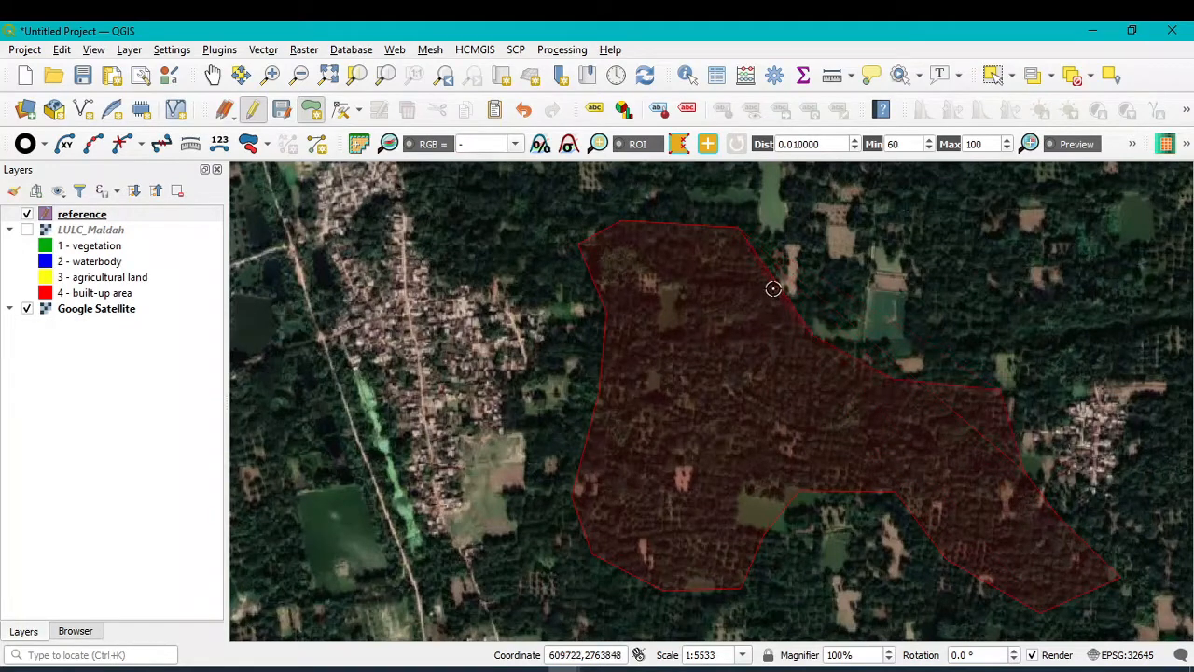
Step: Finish the fourth vegetation polygon and save it with id 4 and MC ID 1
{"action": "right_click", "coordinate": [760, 265]}
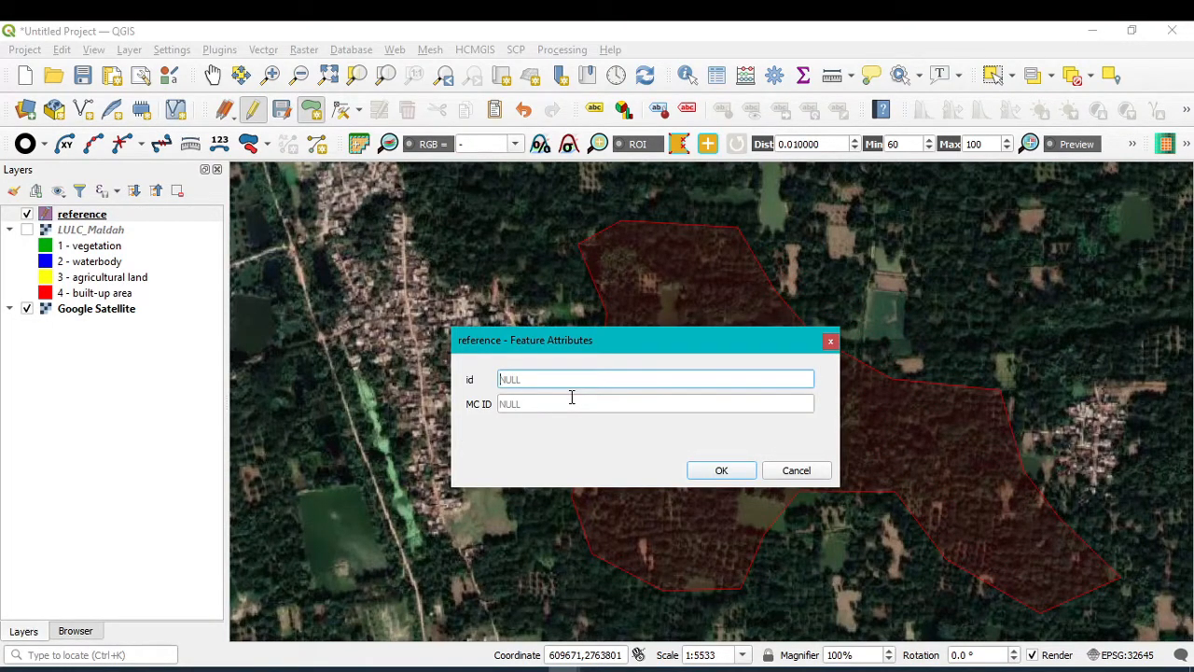
{"action": "type", "text": "4"}
{"action": "left_click", "coordinate": [561, 404]}
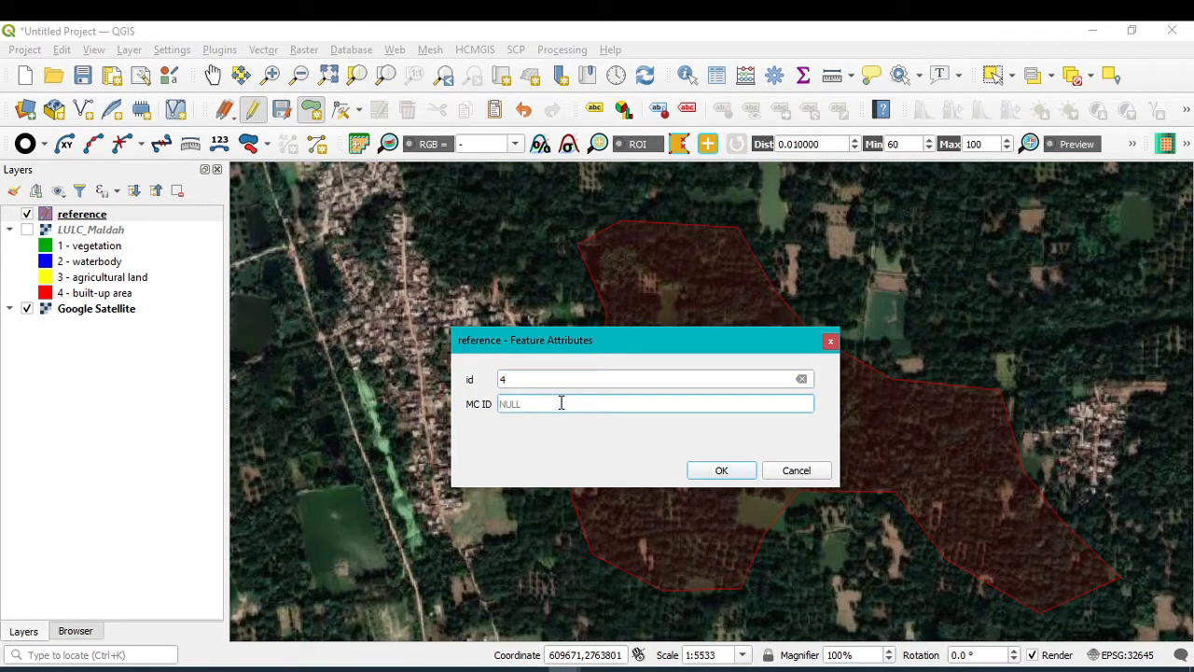
{"action": "type", "text": "1"}
{"action": "left_click", "coordinate": [720, 471]}
Step: Digitize a fifth reference polygon around the orchard vegetation between the two roads, south of the fourth polygon
{"action": "scroll", "coordinate": [709, 478], "scroll_direction": "down", "scroll_amount": 3}
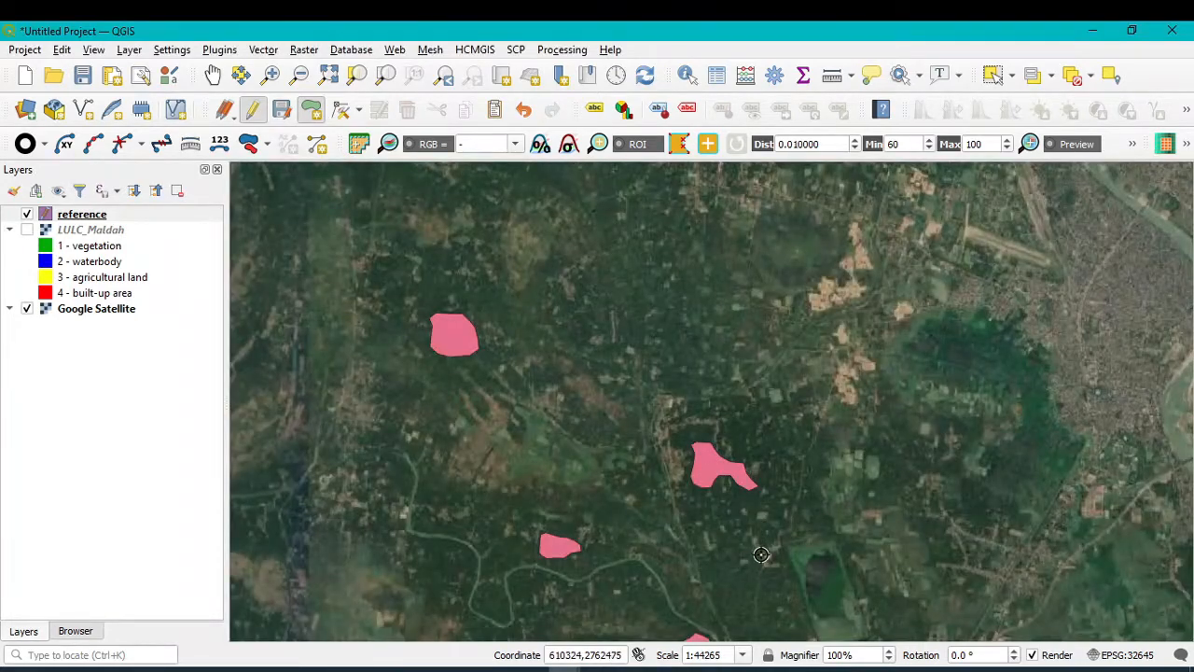
{"action": "scroll", "coordinate": [761, 554], "scroll_direction": "up", "scroll_amount": 3}
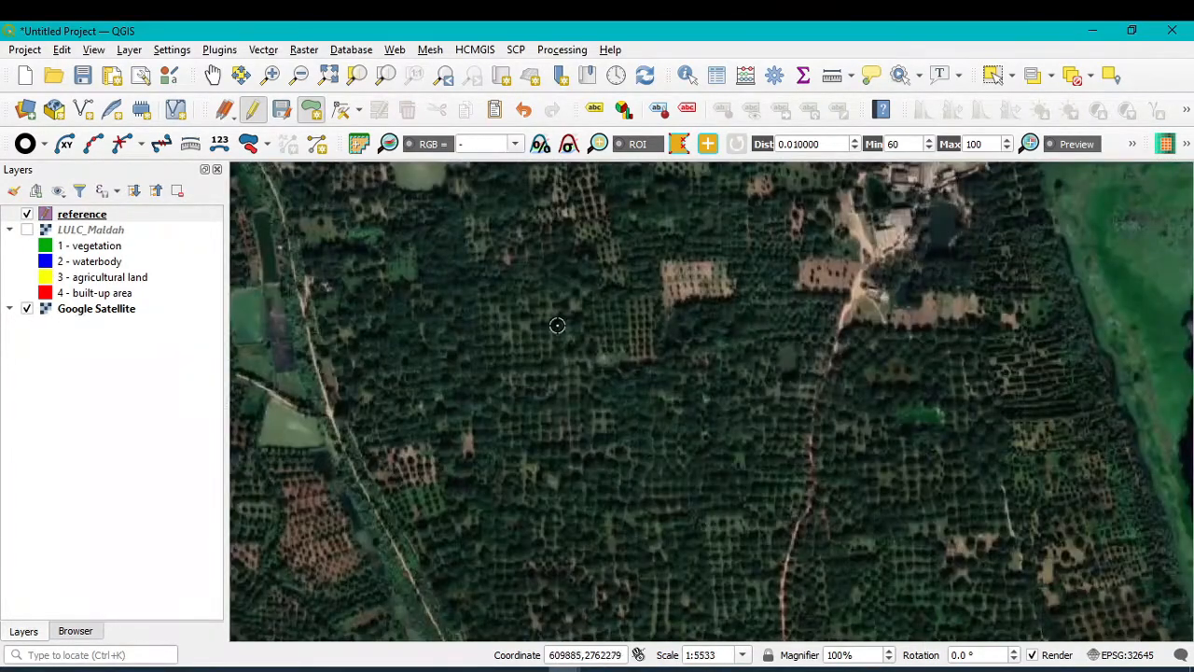
{"action": "left_click", "coordinate": [549, 279]}
{"action": "left_click", "coordinate": [440, 269]}
{"action": "left_click", "coordinate": [358, 369]}
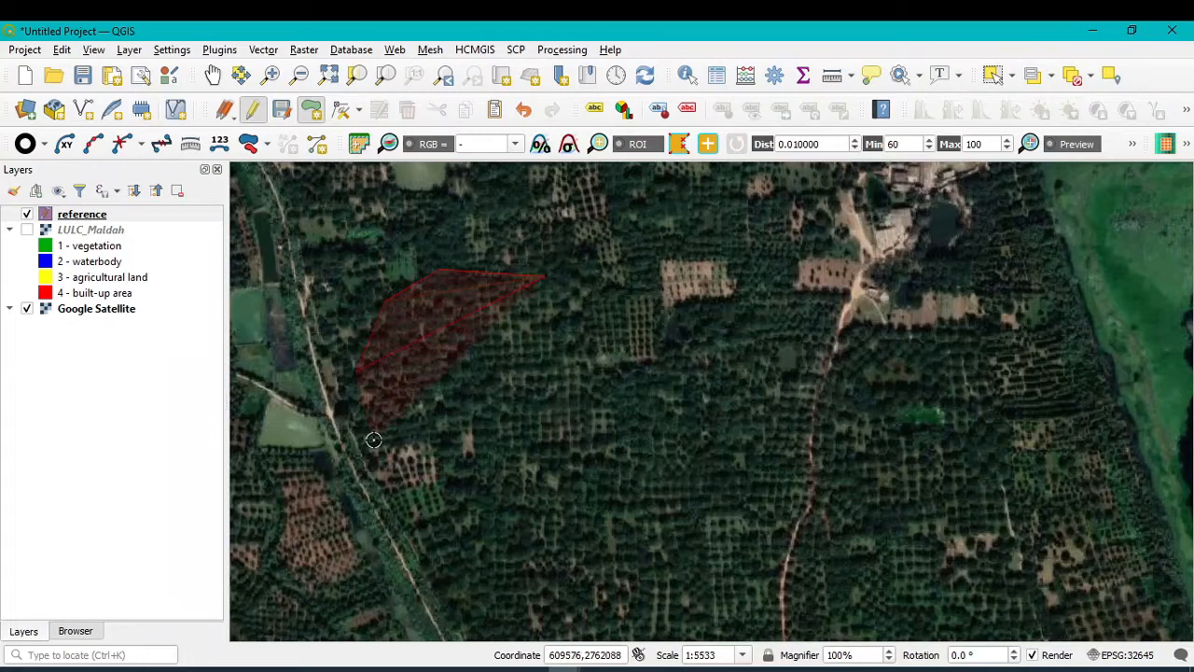
{"action": "left_click", "coordinate": [432, 526]}
{"action": "left_click", "coordinate": [483, 598]}
{"action": "left_click", "coordinate": [540, 618]}
{"action": "left_click", "coordinate": [644, 618]}
{"action": "left_click", "coordinate": [724, 597]}
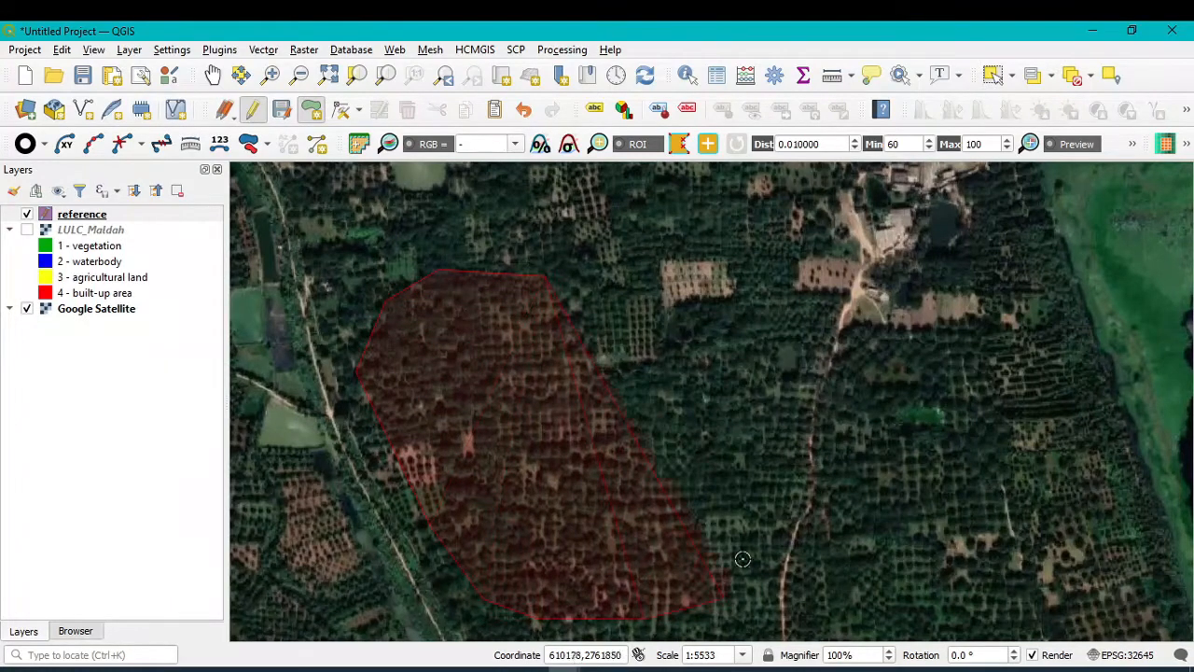
{"action": "left_click", "coordinate": [768, 500]}
{"action": "left_click", "coordinate": [774, 334]}
{"action": "left_click", "coordinate": [699, 325]}
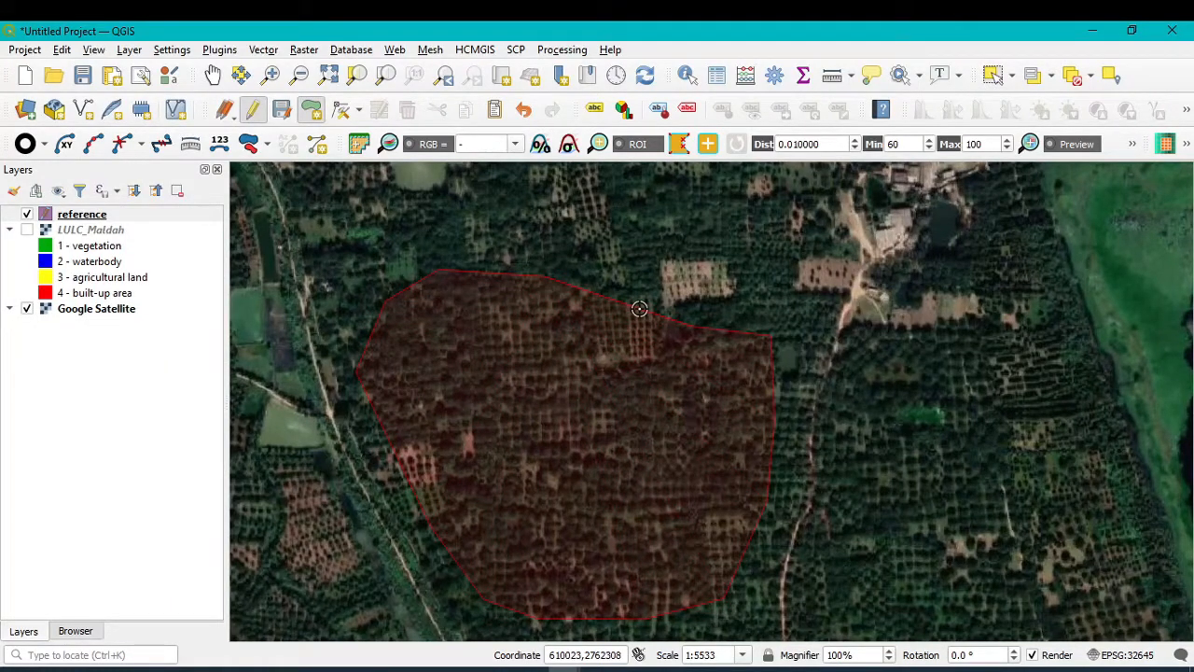
Step: Finish the fifth vegetation polygon and save it with id 5 and the vegetation MC ID
{"action": "right_click", "coordinate": [560, 277]}
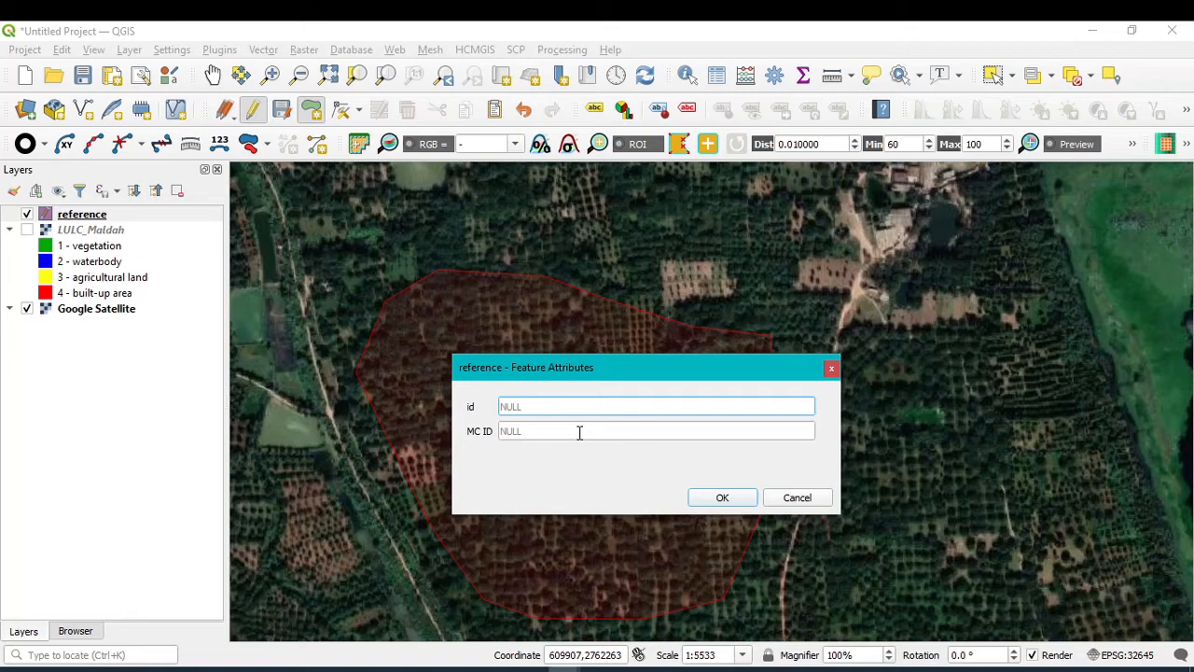
{"action": "left_click", "coordinate": [579, 432]}
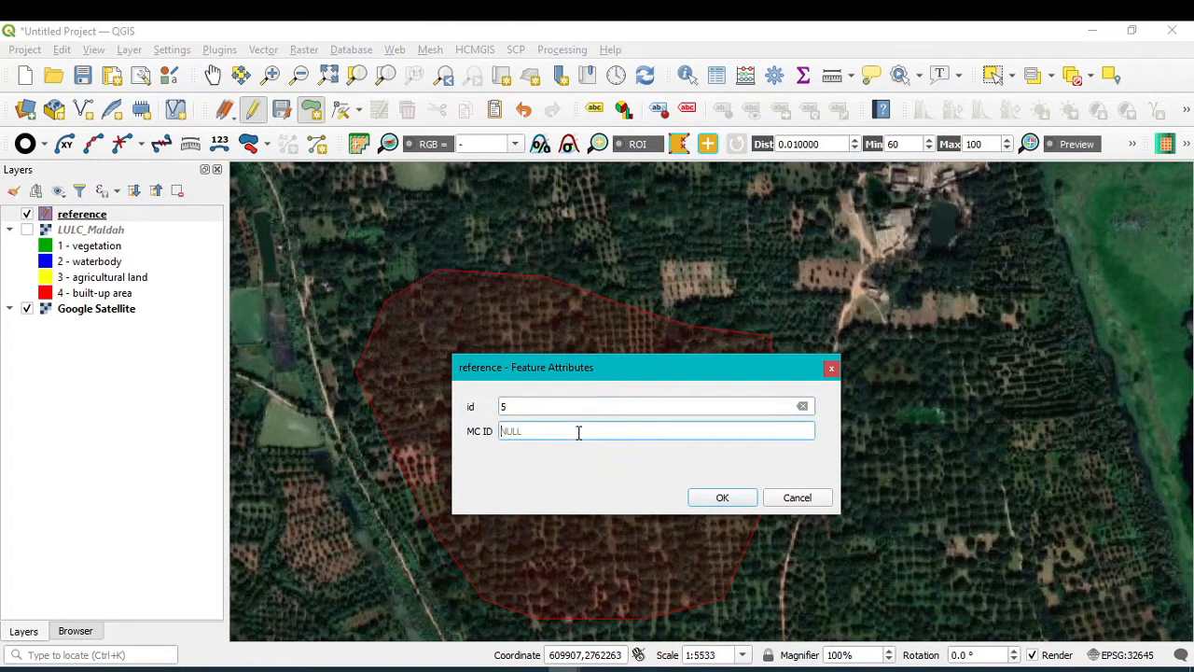
{"action": "left_click", "coordinate": [718, 498]}
Step: Locate the large waterbody in the east of the LULC_Maldah layer and check the same area on the satellite imagery
{"action": "scroll", "coordinate": [631, 465], "scroll_direction": "down", "scroll_amount": 3}
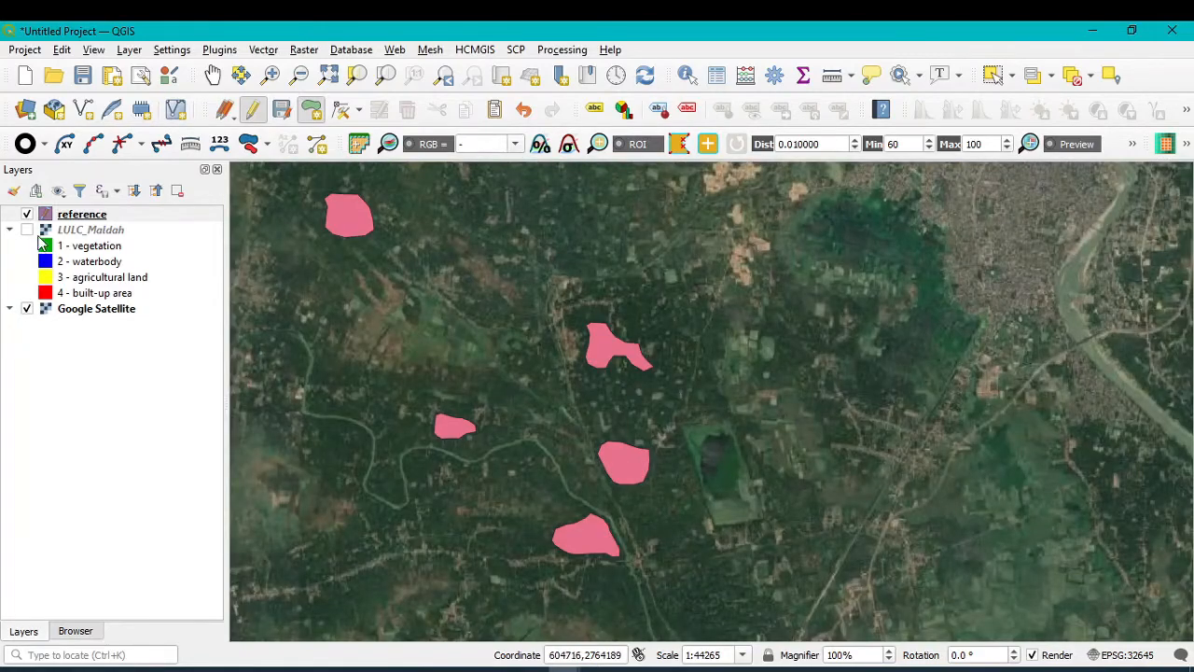
{"action": "left_click", "coordinate": [27, 229]}
{"action": "scroll", "coordinate": [520, 372], "scroll_direction": "down", "scroll_amount": 1}
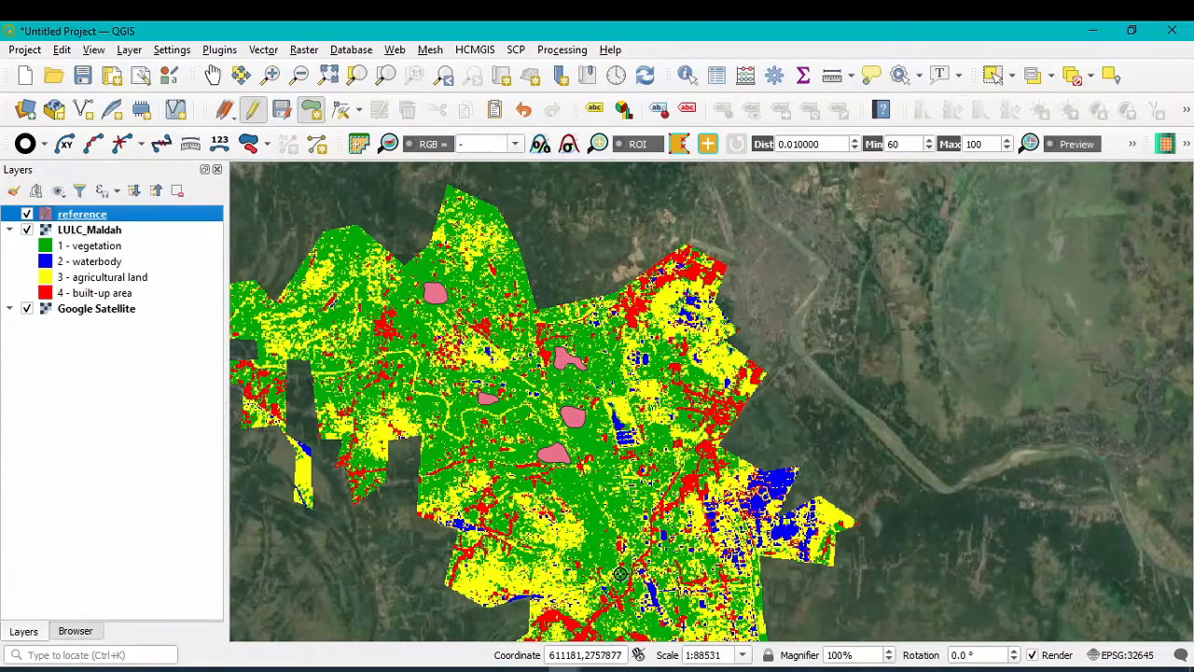
{"action": "scroll", "coordinate": [615, 576], "scroll_direction": "up", "scroll_amount": 3}
{"action": "scroll", "coordinate": [599, 509], "scroll_direction": "down", "scroll_amount": 1}
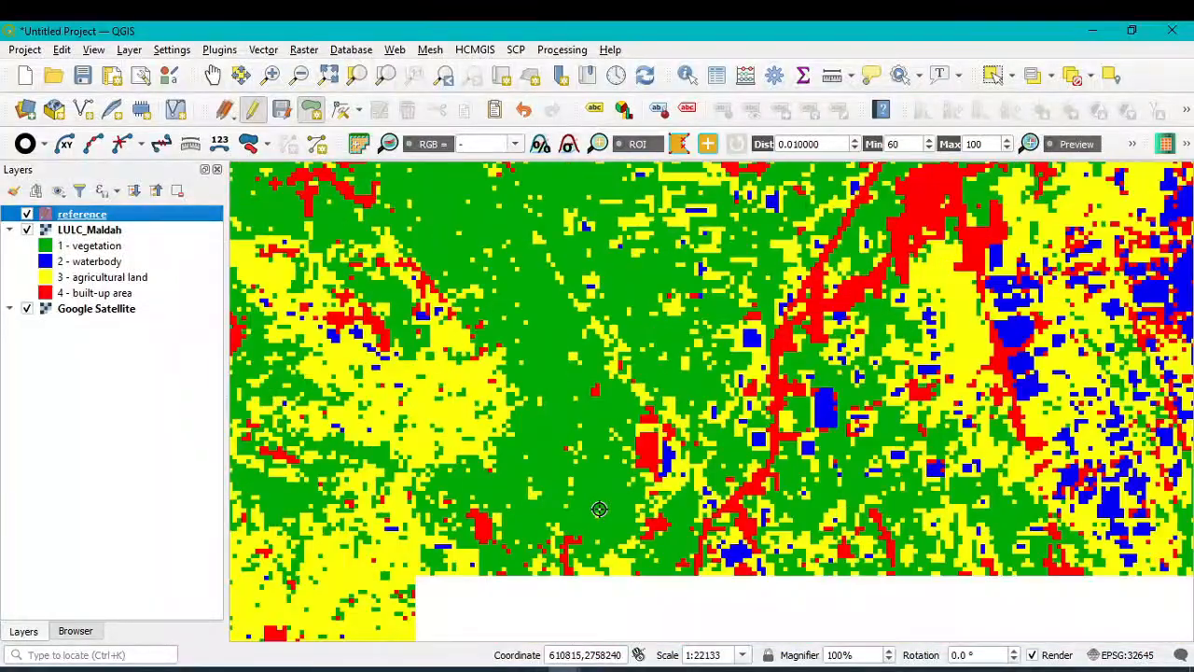
{"action": "scroll", "coordinate": [599, 509], "scroll_direction": "down", "scroll_amount": 1}
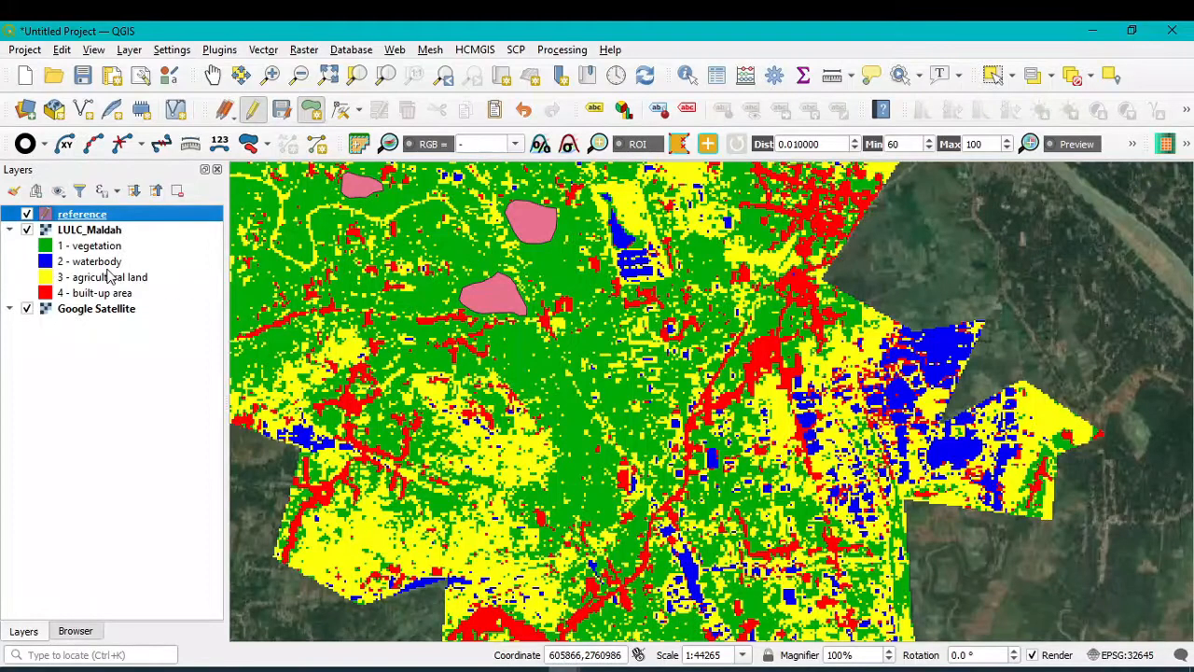
{"action": "scroll", "coordinate": [967, 344], "scroll_direction": "up", "scroll_amount": 3}
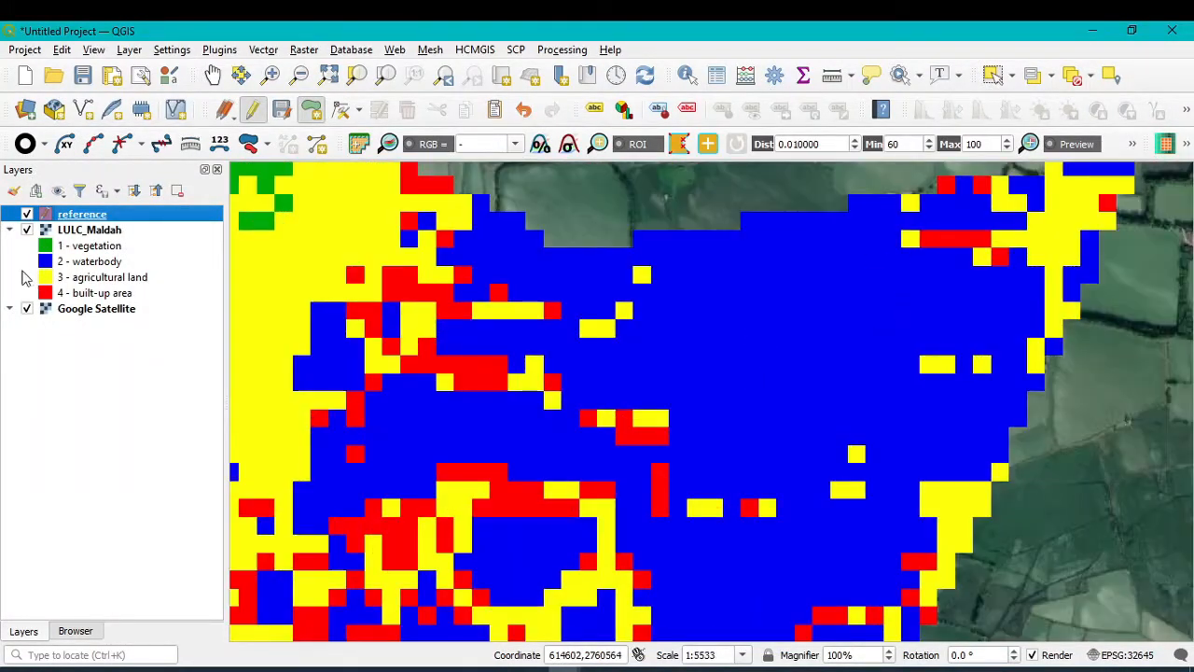
{"action": "left_click", "coordinate": [27, 230]}
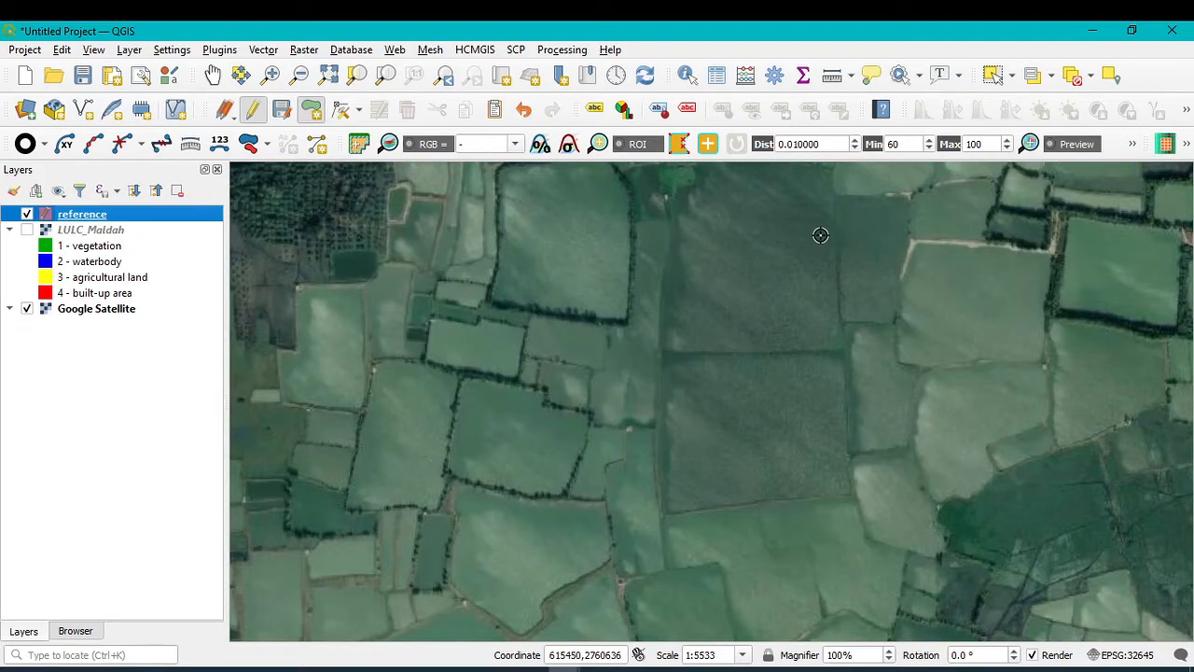
Step: Digitize the sixth reference polygon over the large dark pond in the waterbody area and save it with id 6 and the waterbody MC ID
{"action": "left_click", "coordinate": [814, 227]}
{"action": "left_click", "coordinate": [684, 227]}
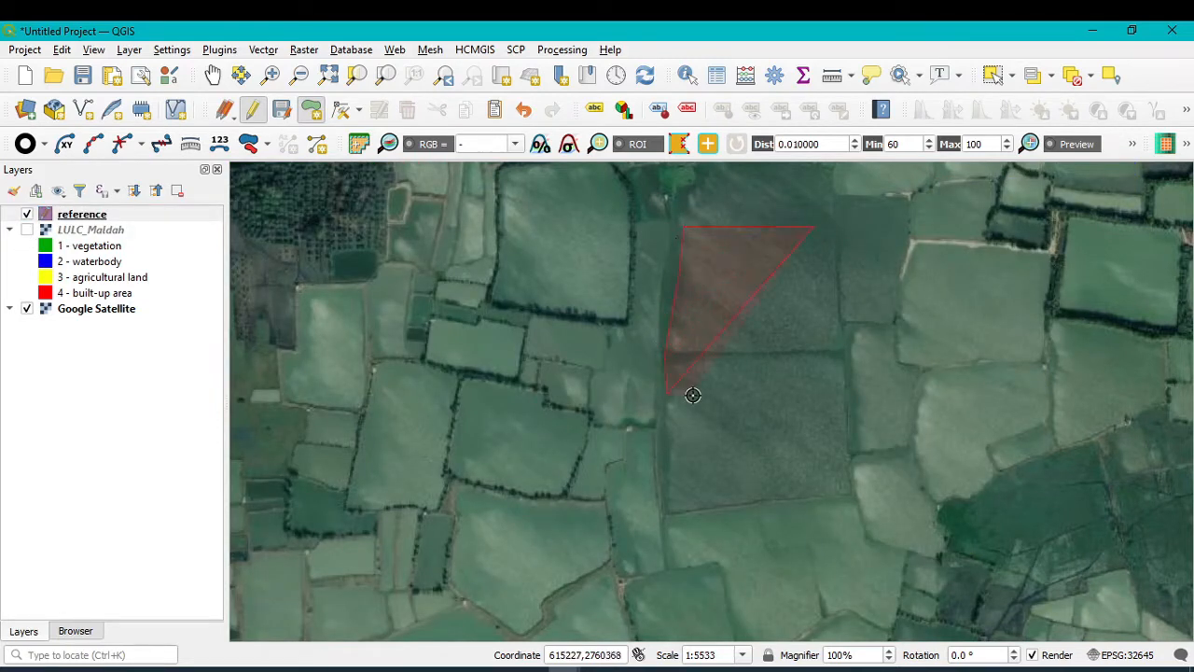
{"action": "left_click", "coordinate": [840, 371]}
{"action": "left_click", "coordinate": [829, 246]}
{"action": "right_click", "coordinate": [829, 246]}
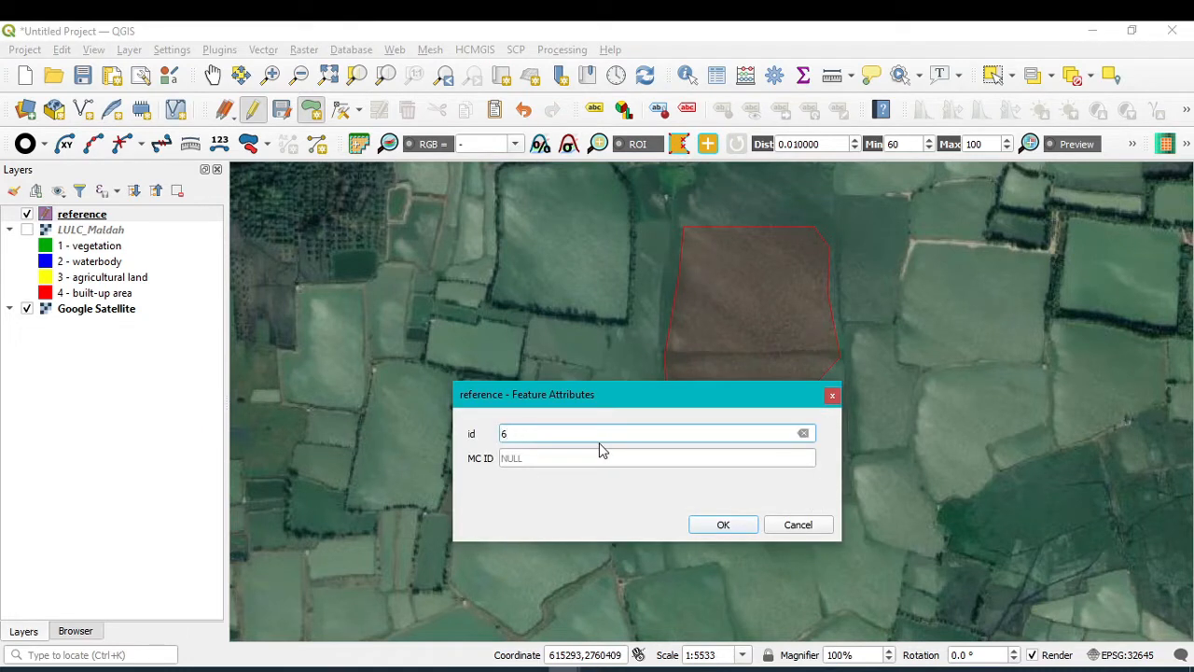
{"action": "left_click", "coordinate": [562, 456]}
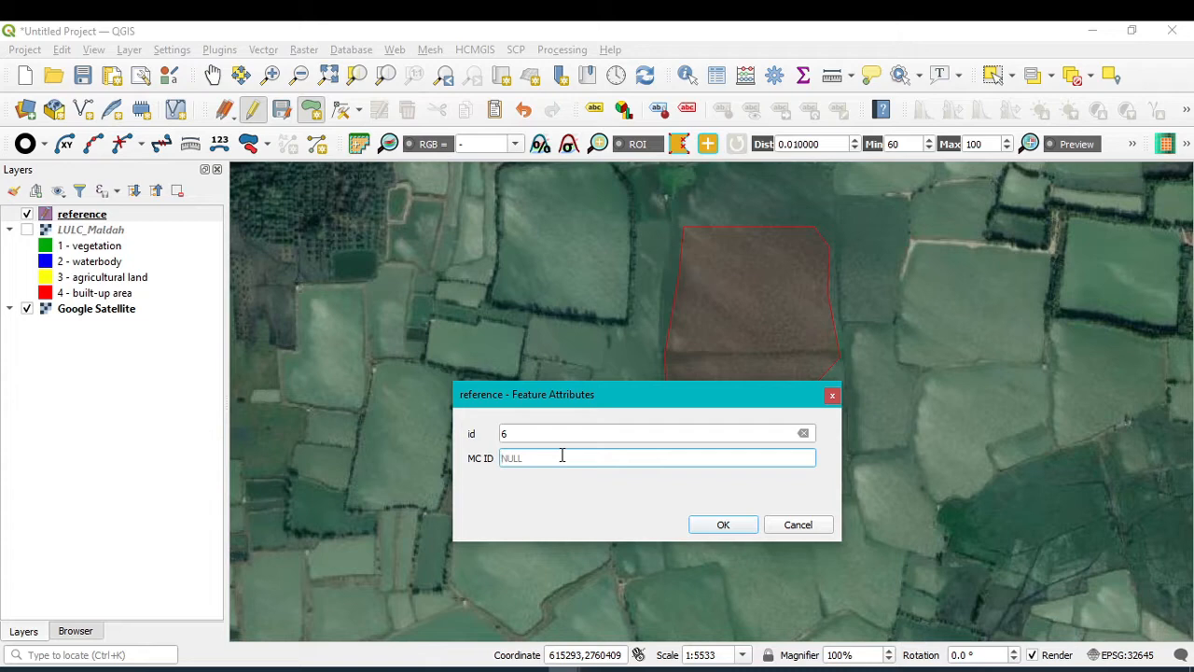
{"action": "left_click", "coordinate": [719, 523]}
Step: Digitize a seventh reference polygon along the edges of the tapering pond southwest of the sixth polygon
{"action": "scroll", "coordinate": [578, 551], "scroll_direction": "down", "scroll_amount": 1}
{"action": "scroll", "coordinate": [575, 554], "scroll_direction": "up", "scroll_amount": 2}
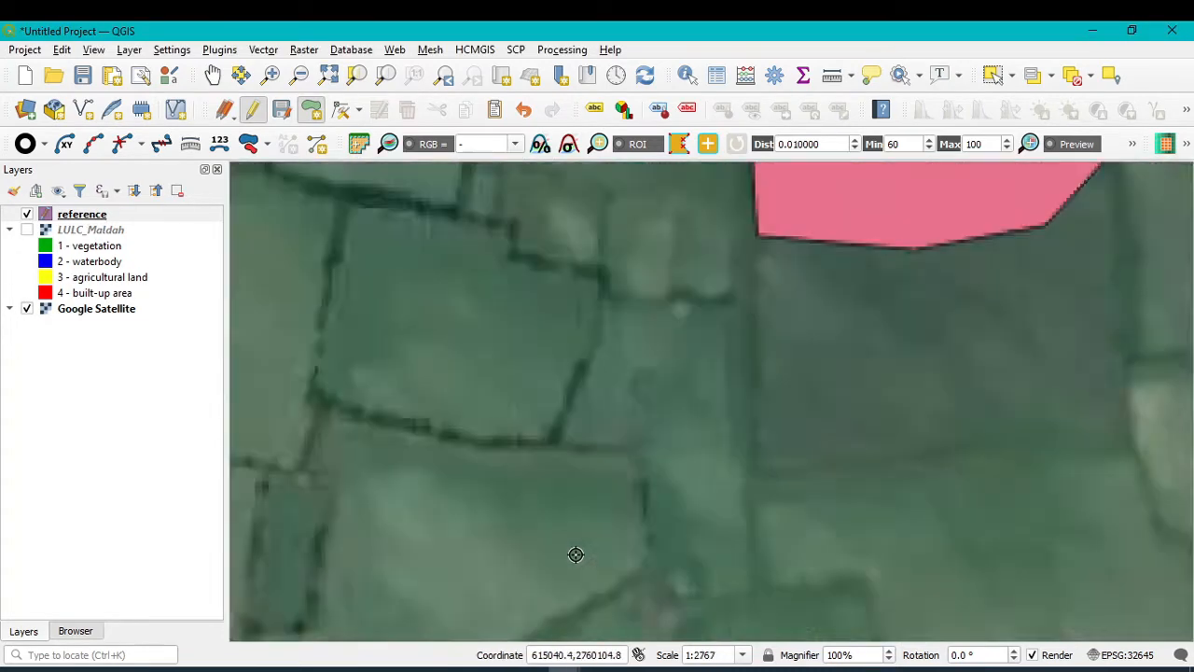
{"action": "left_click", "coordinate": [601, 461]}
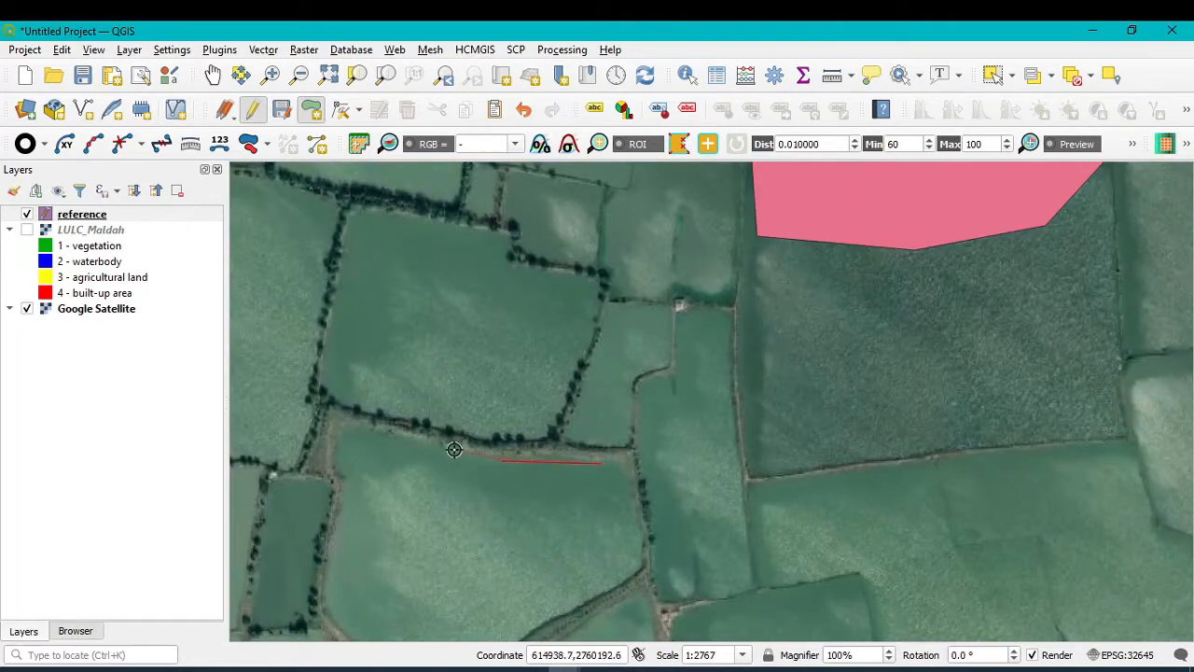
{"action": "left_click", "coordinate": [380, 435]}
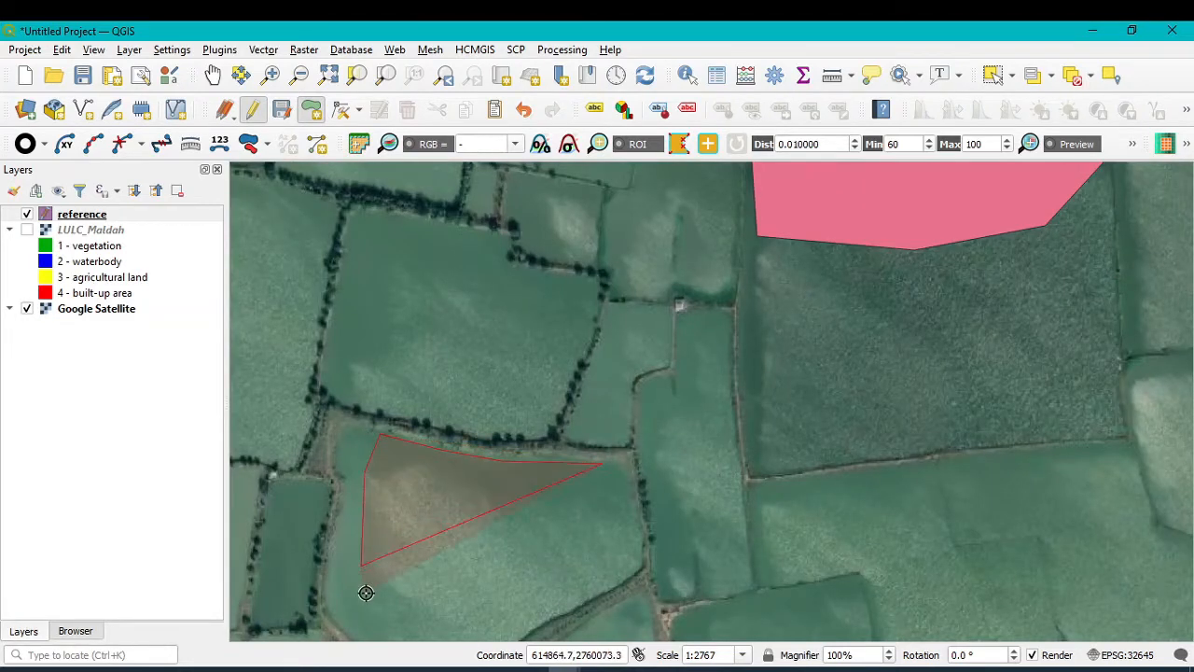
{"action": "left_click", "coordinate": [384, 623]}
{"action": "left_click", "coordinate": [448, 635]}
{"action": "left_click", "coordinate": [530, 595]}
{"action": "left_click", "coordinate": [593, 553]}
{"action": "left_click", "coordinate": [615, 488]}
Step: Finish the seventh waterbody polygon and save it with id 7 and MC ID 2
{"action": "right_click", "coordinate": [615, 487]}
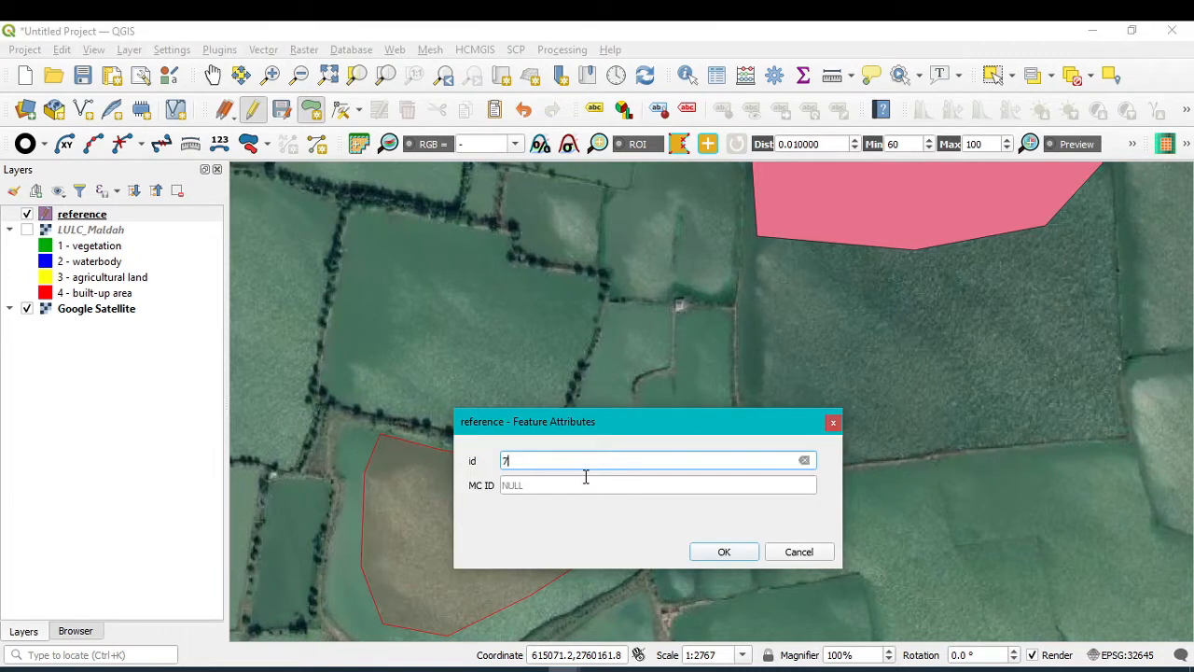
{"action": "left_click", "coordinate": [586, 478]}
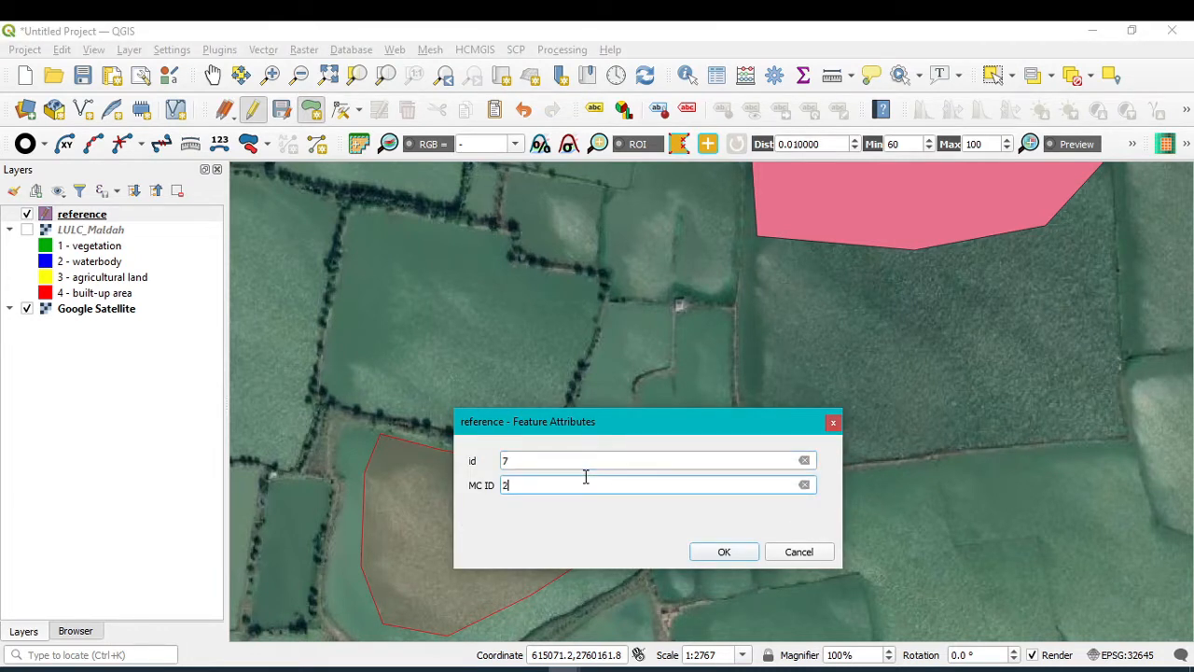
{"action": "type", "text": "2"}
{"action": "left_click", "coordinate": [723, 553]}
Step: Locate the waterbody blocks northwest of the new polygons in the LULC_Maldah layer and check the same area on the satellite imagery
{"action": "scroll", "coordinate": [708, 532], "scroll_direction": "down", "scroll_amount": 3}
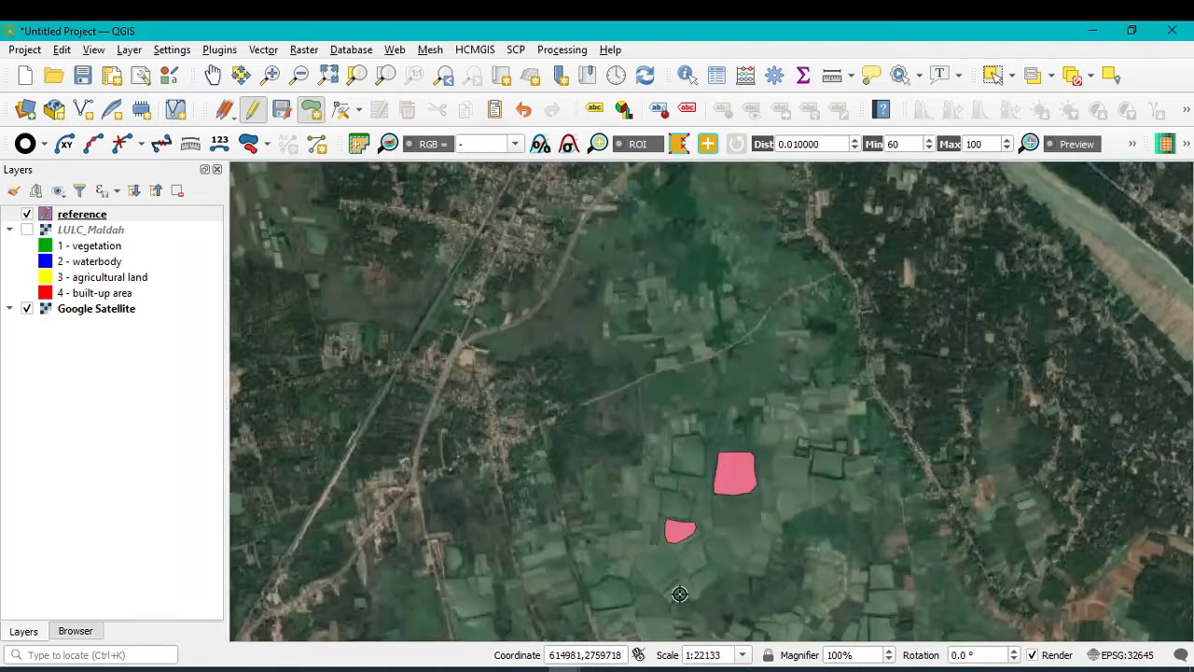
{"action": "scroll", "coordinate": [601, 586], "scroll_direction": "down", "scroll_amount": 1}
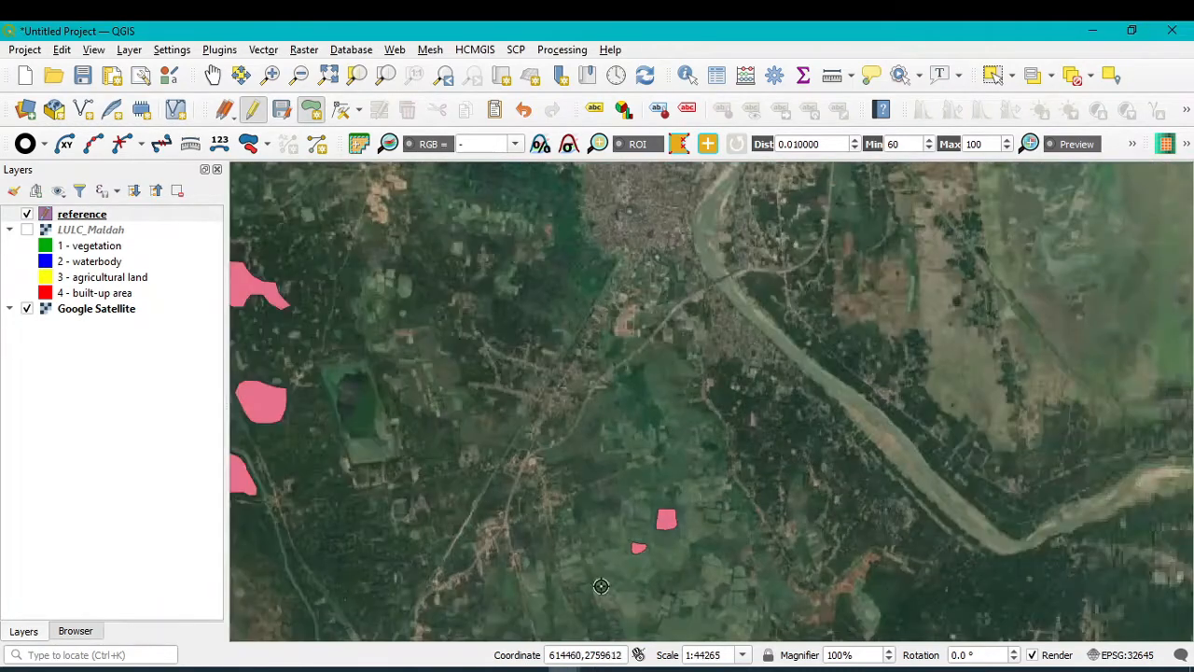
{"action": "left_click", "coordinate": [25, 235]}
{"action": "left_click", "coordinate": [26, 230]}
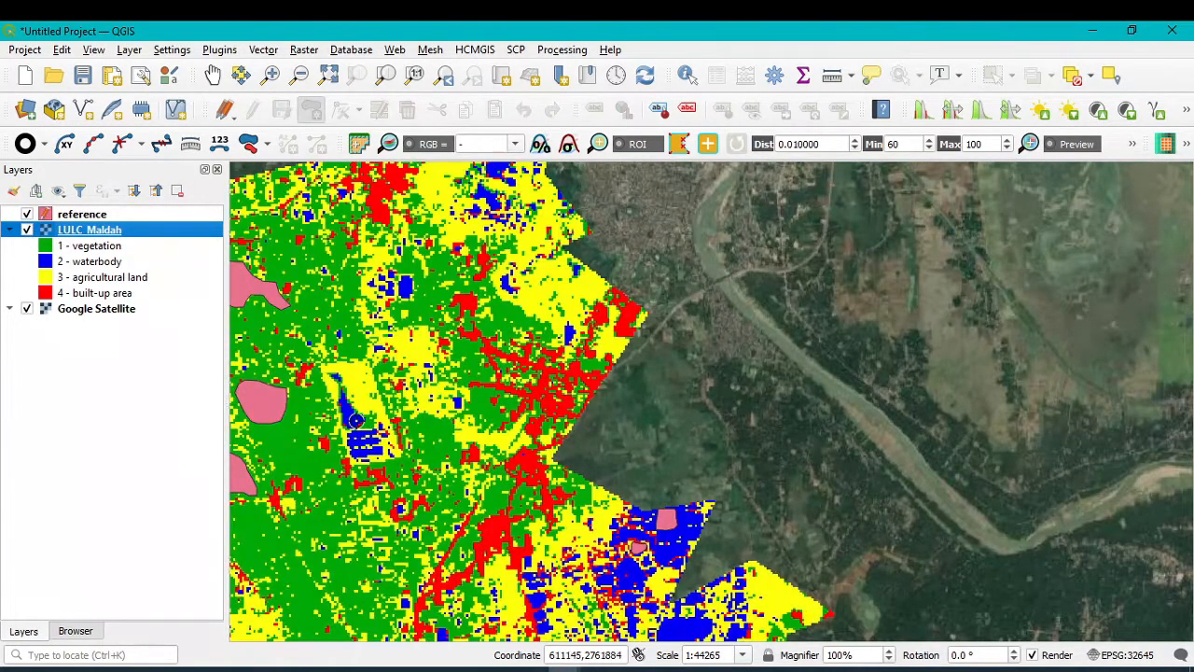
{"action": "scroll", "coordinate": [367, 451], "scroll_direction": "up", "scroll_amount": 3}
{"action": "scroll", "coordinate": [342, 439], "scroll_direction": "down", "scroll_amount": 2}
{"action": "scroll", "coordinate": [337, 444], "scroll_direction": "up", "scroll_amount": 2}
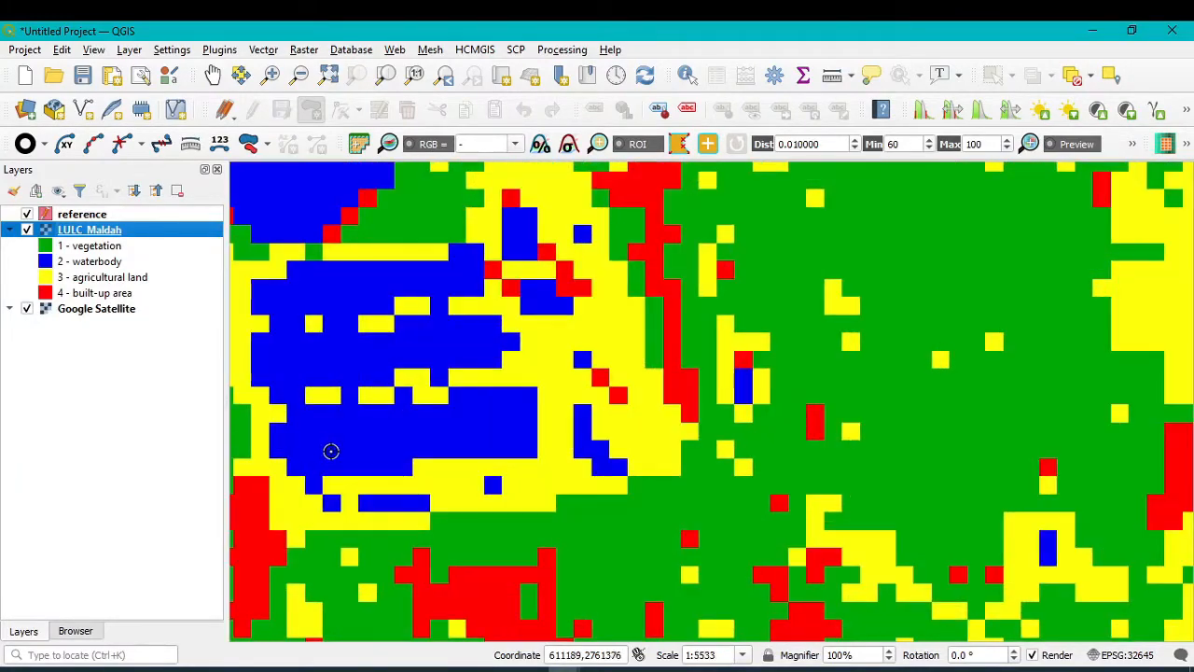
{"action": "left_click", "coordinate": [26, 231]}
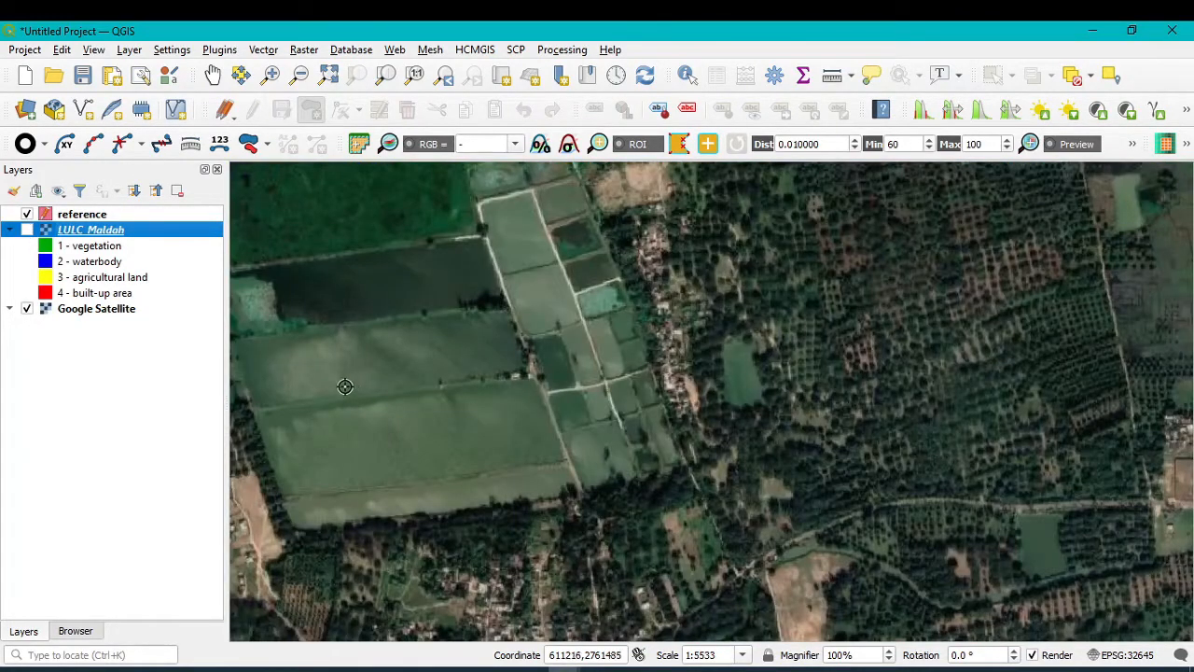
Step: Digitize an eighth polygon in the reference layer around the long pond directly south of the dark pond
{"action": "left_click", "coordinate": [252, 357]}
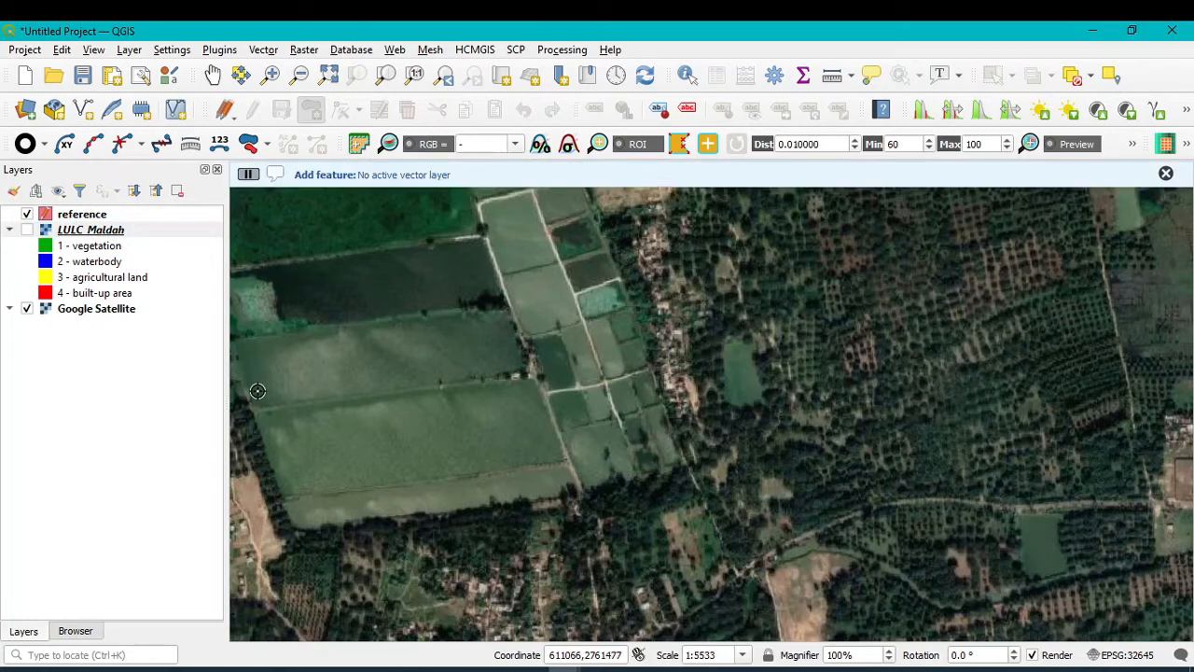
{"action": "left_click", "coordinate": [76, 217]}
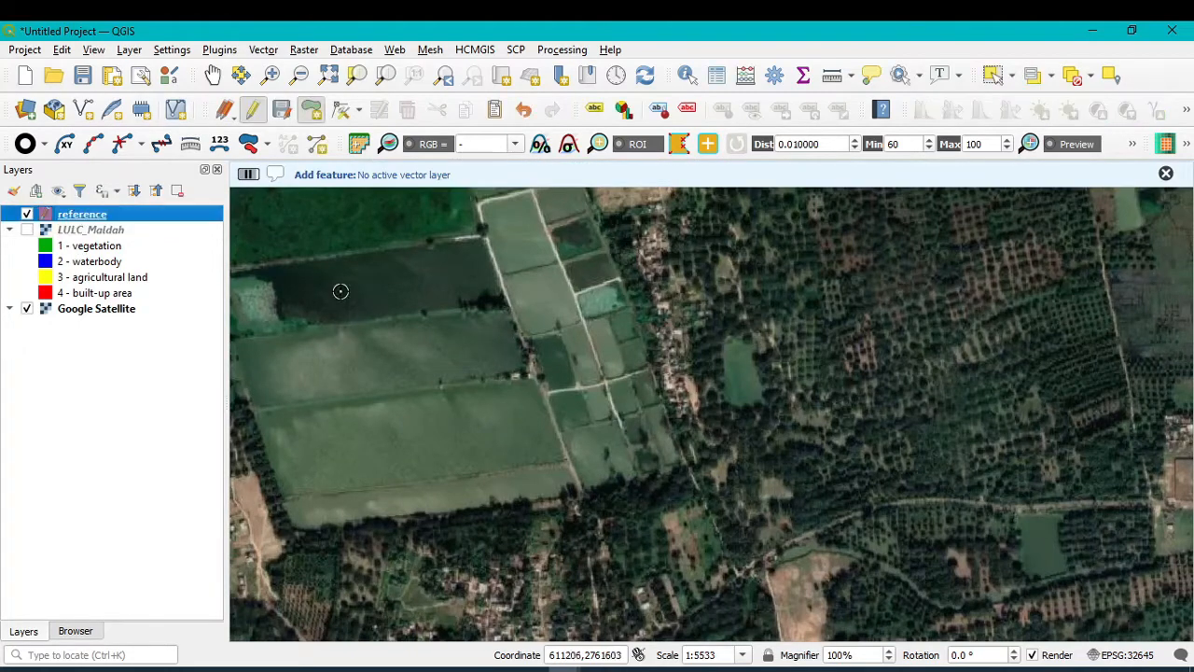
{"action": "left_click", "coordinate": [255, 347]}
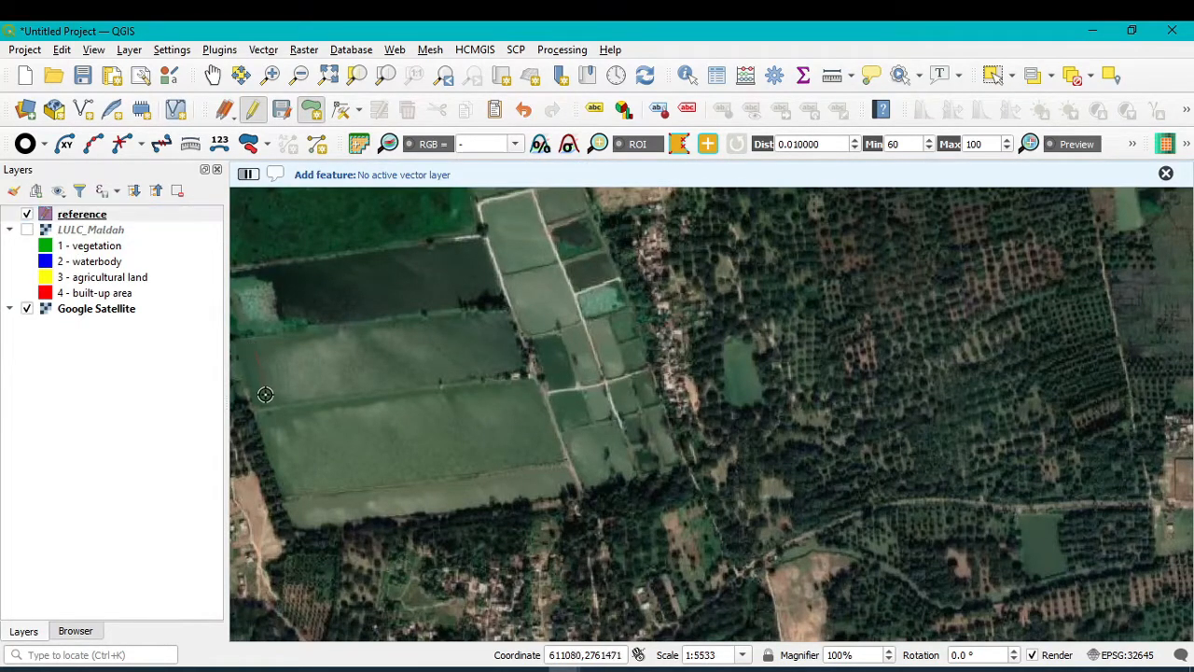
{"action": "left_click", "coordinate": [274, 398]}
{"action": "left_click", "coordinate": [417, 383]}
{"action": "left_click", "coordinate": [498, 362]}
{"action": "left_click", "coordinate": [506, 337]}
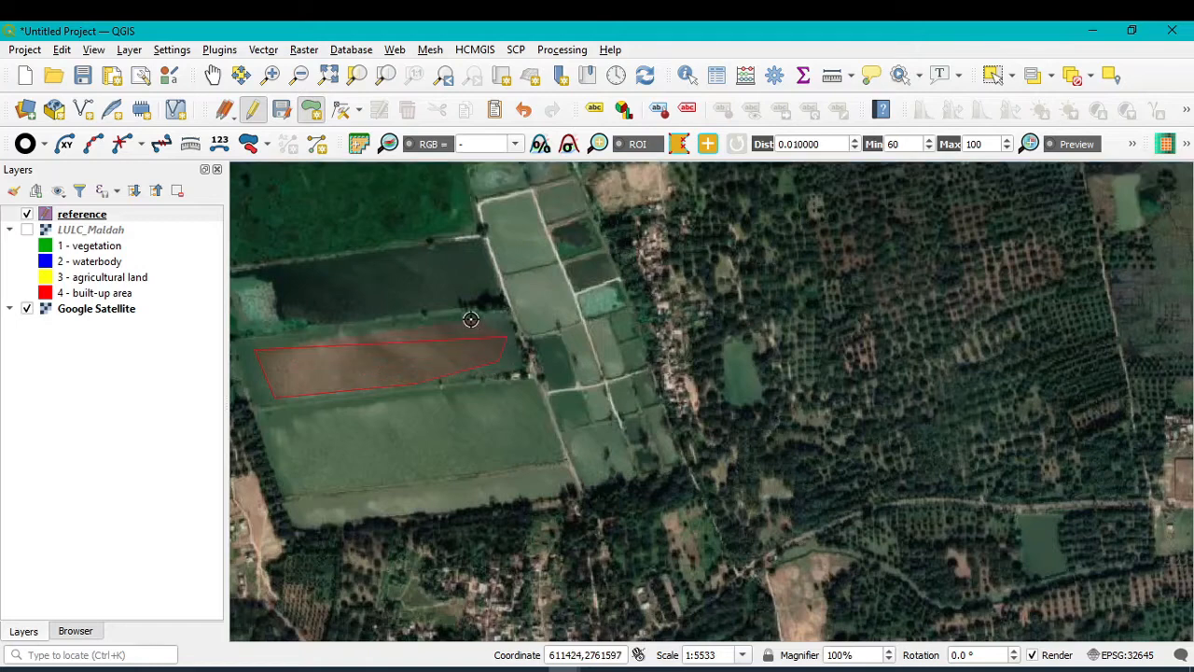
{"action": "left_click", "coordinate": [470, 319]}
Step: Finish the eighth waterbody polygon and save it with id 8 and MC ID 2
{"action": "right_click", "coordinate": [469, 320]}
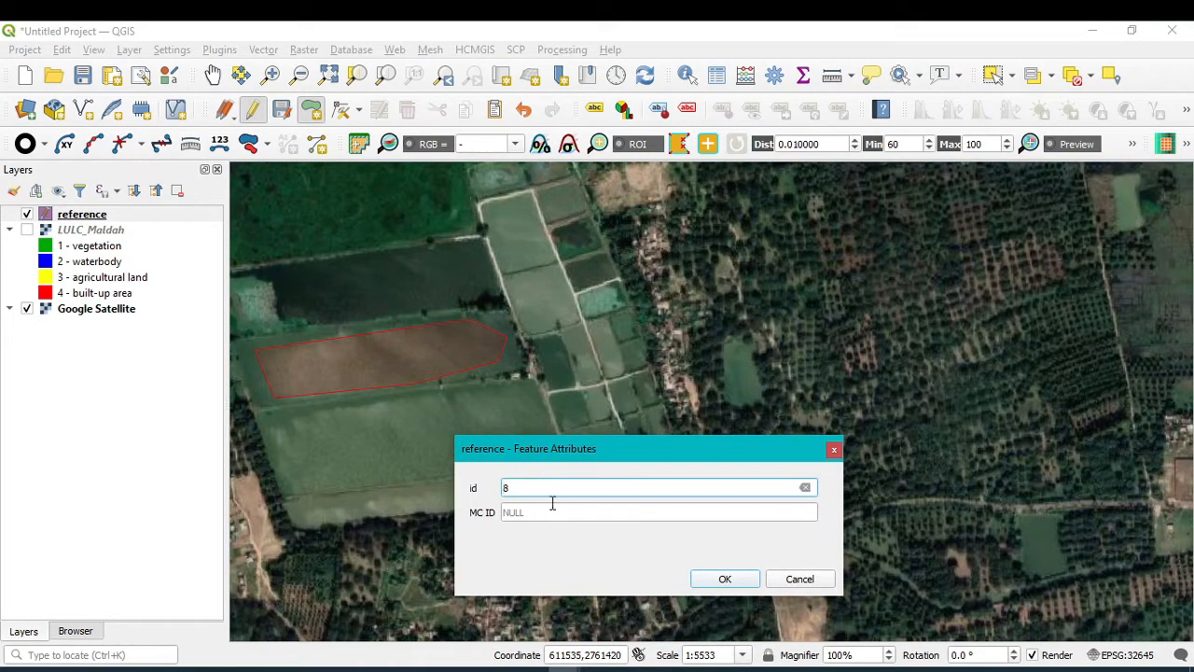
{"action": "left_click", "coordinate": [546, 511]}
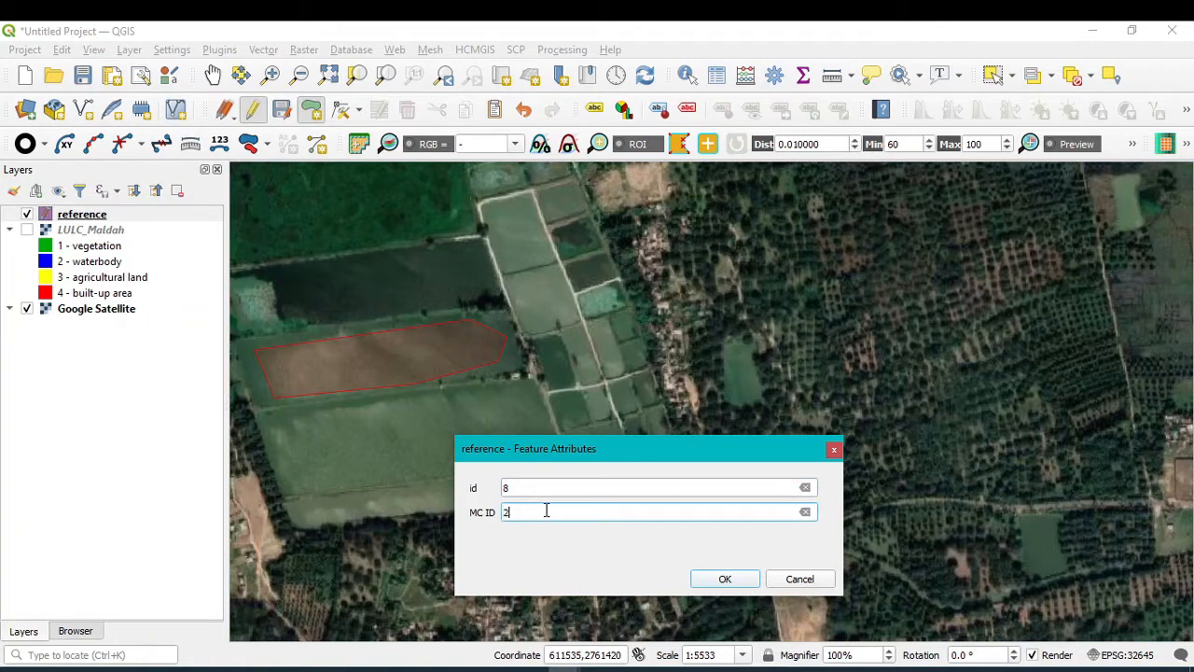
{"action": "left_click", "coordinate": [733, 575]}
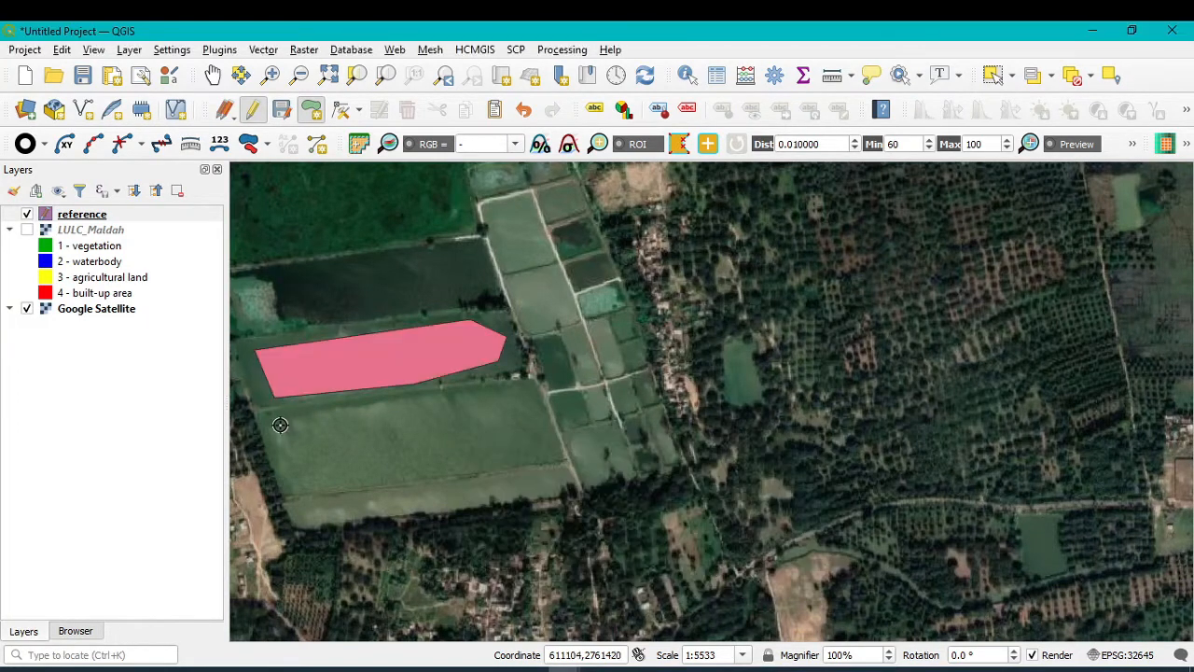
Step: Digitize a ninth polygon around the wide pond just south of the eighth and save it with id 9 and MC ID 2
{"action": "left_click", "coordinate": [306, 489]}
{"action": "left_click", "coordinate": [495, 475]}
{"action": "left_click", "coordinate": [560, 451]}
{"action": "left_click", "coordinate": [528, 393]}
{"action": "right_click", "coordinate": [486, 398]}
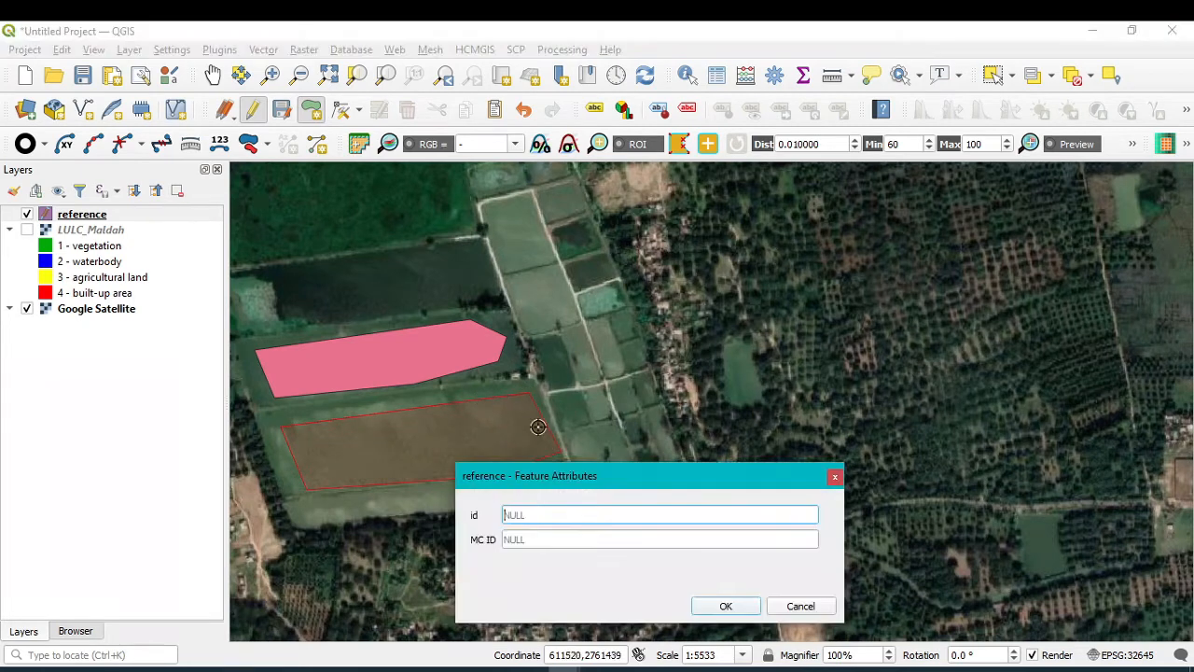
{"action": "left_click", "coordinate": [592, 537]}
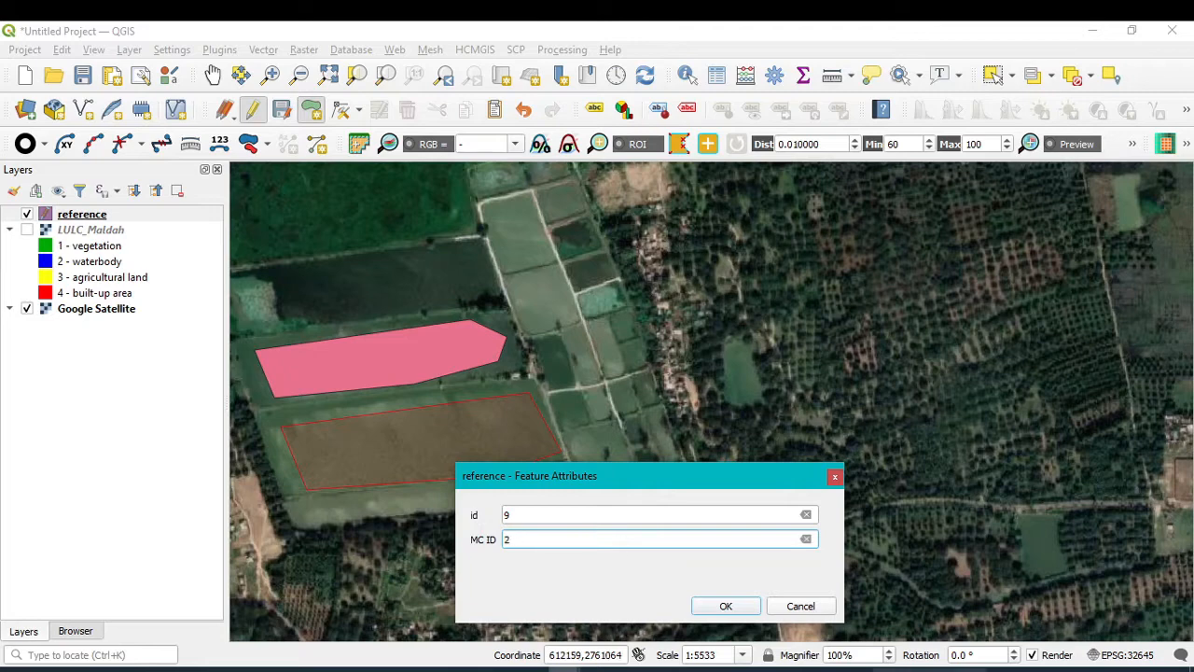
{"action": "left_click", "coordinate": [725, 605]}
Step: Locate the large rectangular waterbody in the south of the LULC_Maldah layer and compare it with the satellite imagery
{"action": "scroll", "coordinate": [720, 544], "scroll_direction": "down", "scroll_amount": 5}
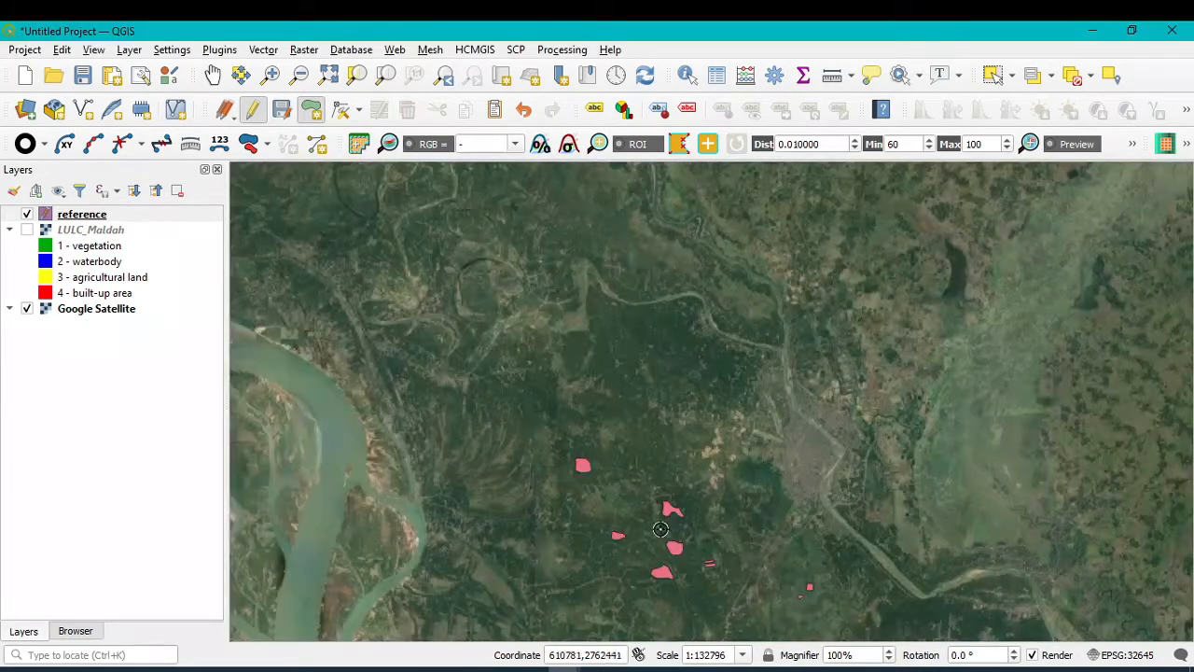
{"action": "right_click", "coordinate": [82, 232]}
{"action": "left_click", "coordinate": [107, 244]}
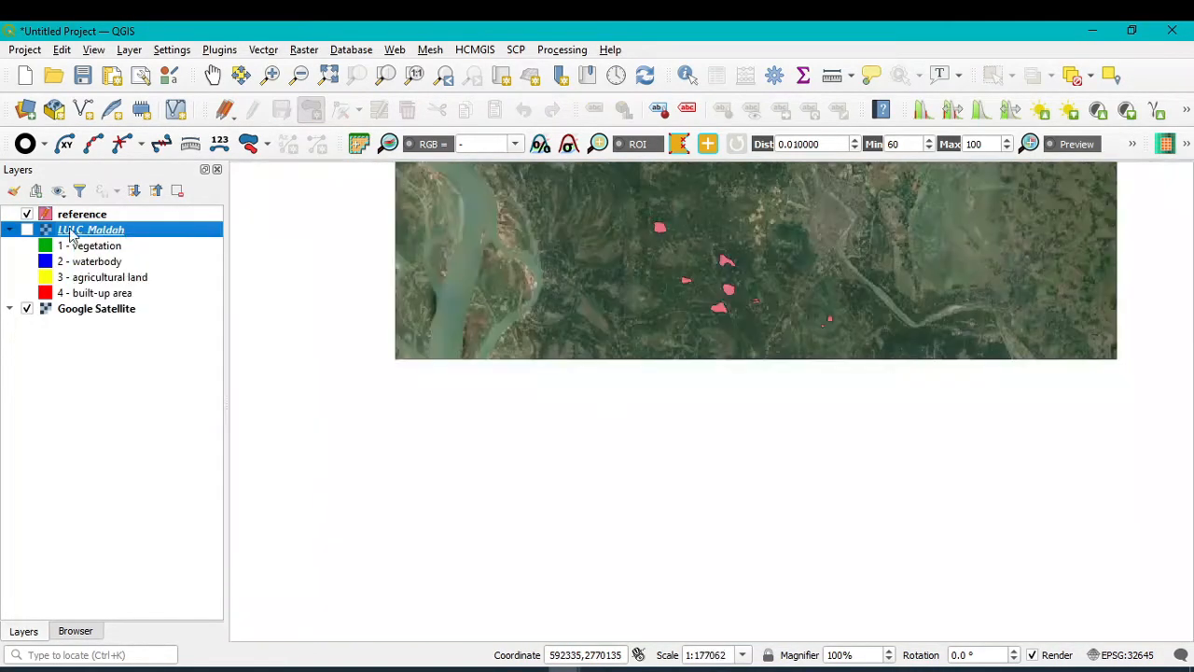
{"action": "left_click", "coordinate": [26, 229]}
{"action": "scroll", "coordinate": [537, 328], "scroll_direction": "up", "scroll_amount": 5}
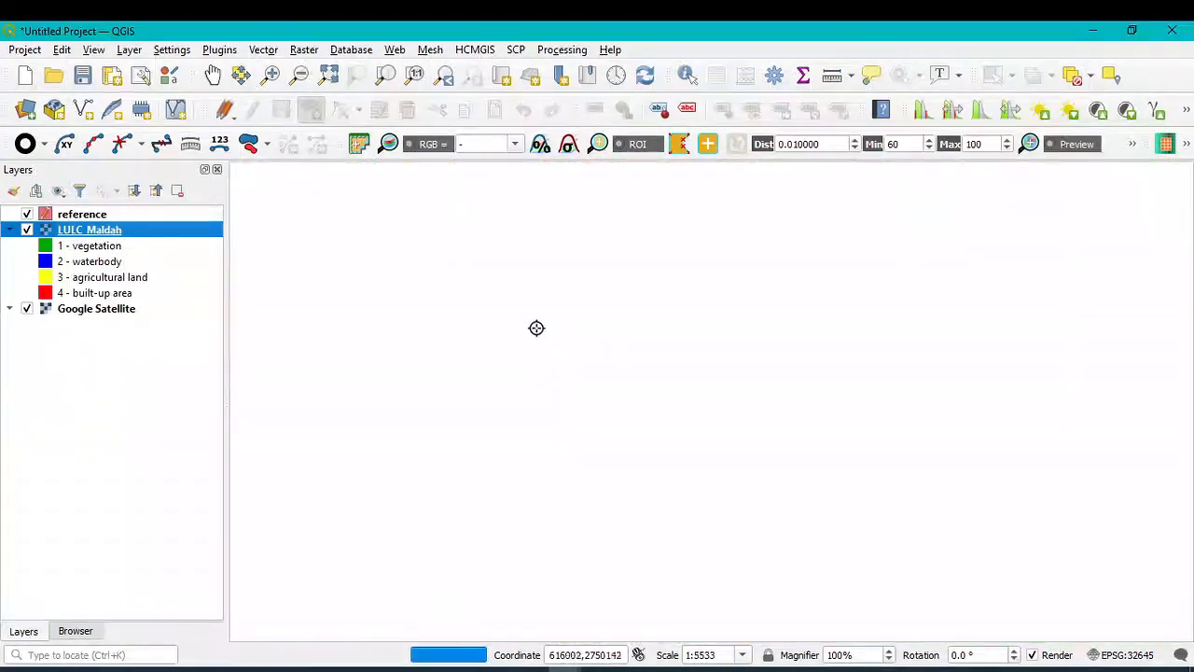
{"action": "left_click", "coordinate": [26, 229]}
{"action": "left_click", "coordinate": [27, 229]}
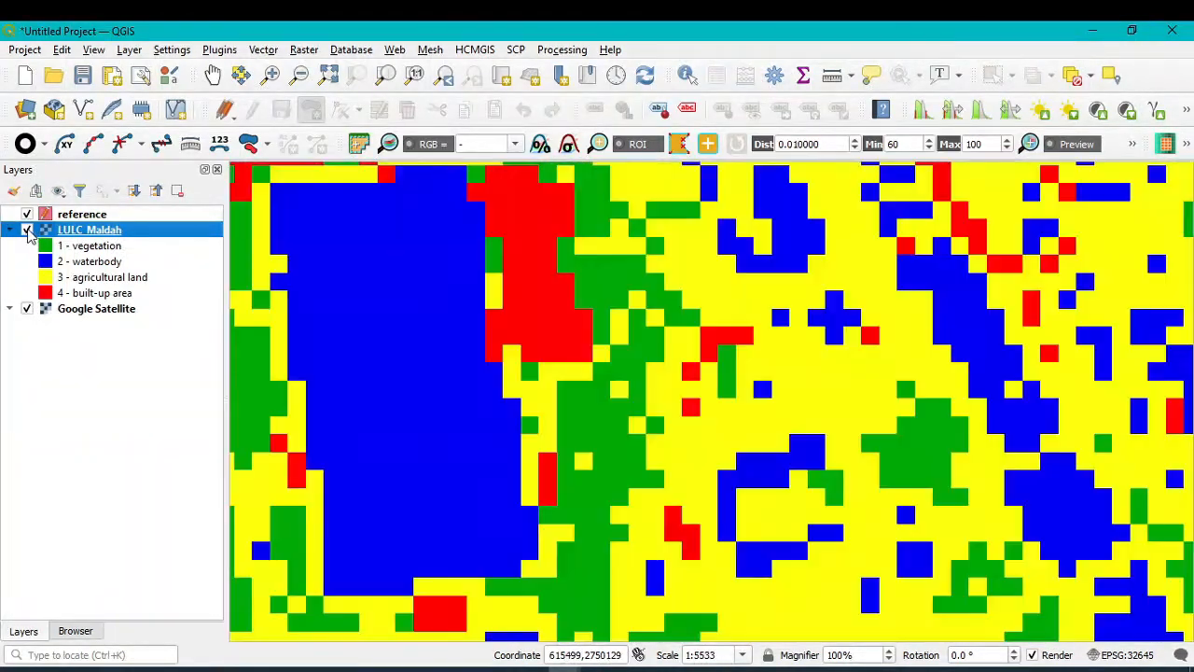
{"action": "left_click", "coordinate": [26, 230]}
Step: Digitize a tenth polygon in the reference layer inside the shoreline of the large rectangular lake
{"action": "left_click", "coordinate": [251, 198]}
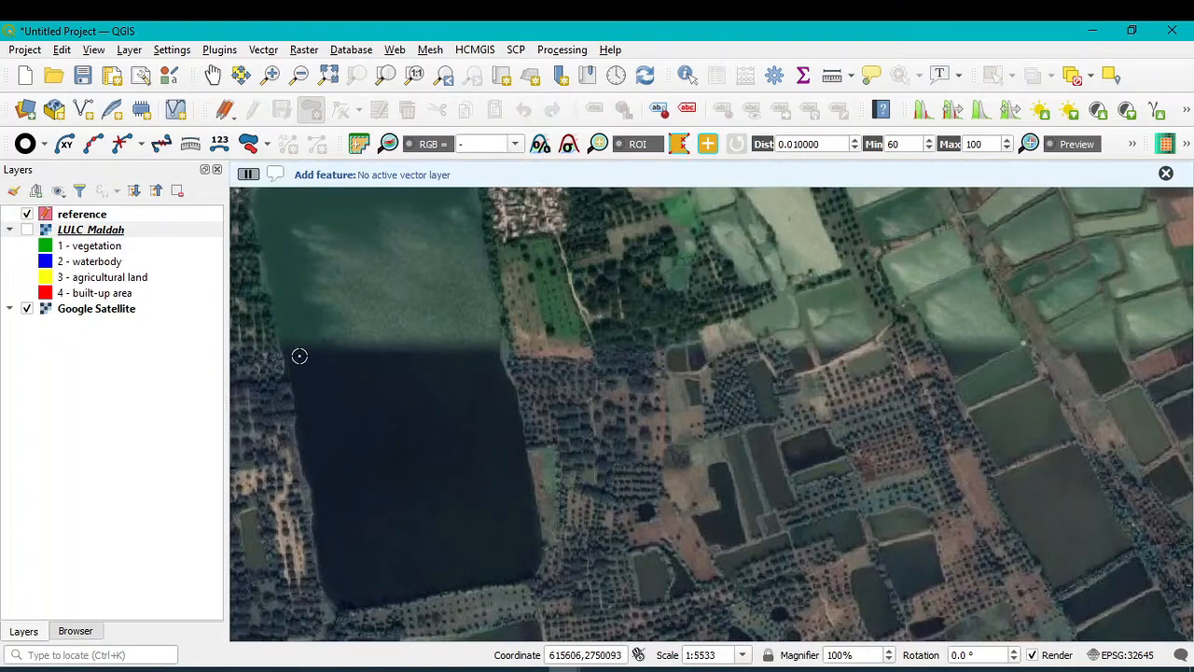
{"action": "left_click", "coordinate": [96, 217]}
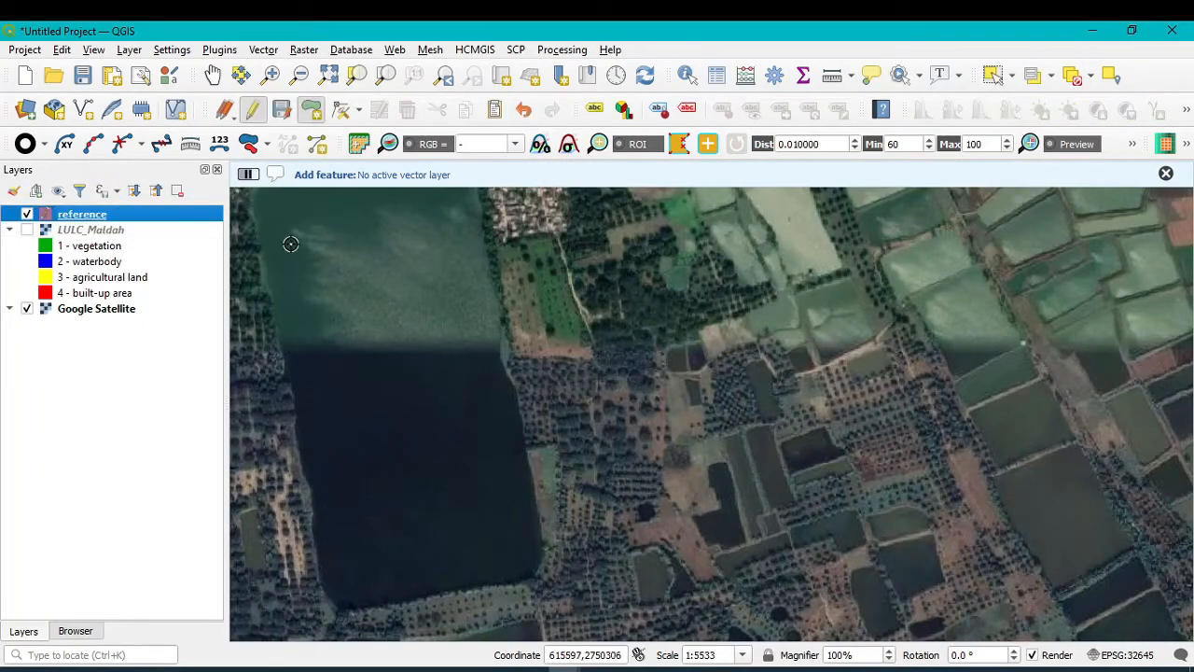
{"action": "left_click", "coordinate": [353, 571]}
{"action": "left_click", "coordinate": [495, 554]}
{"action": "left_click", "coordinate": [513, 472]}
{"action": "left_click", "coordinate": [485, 285]}
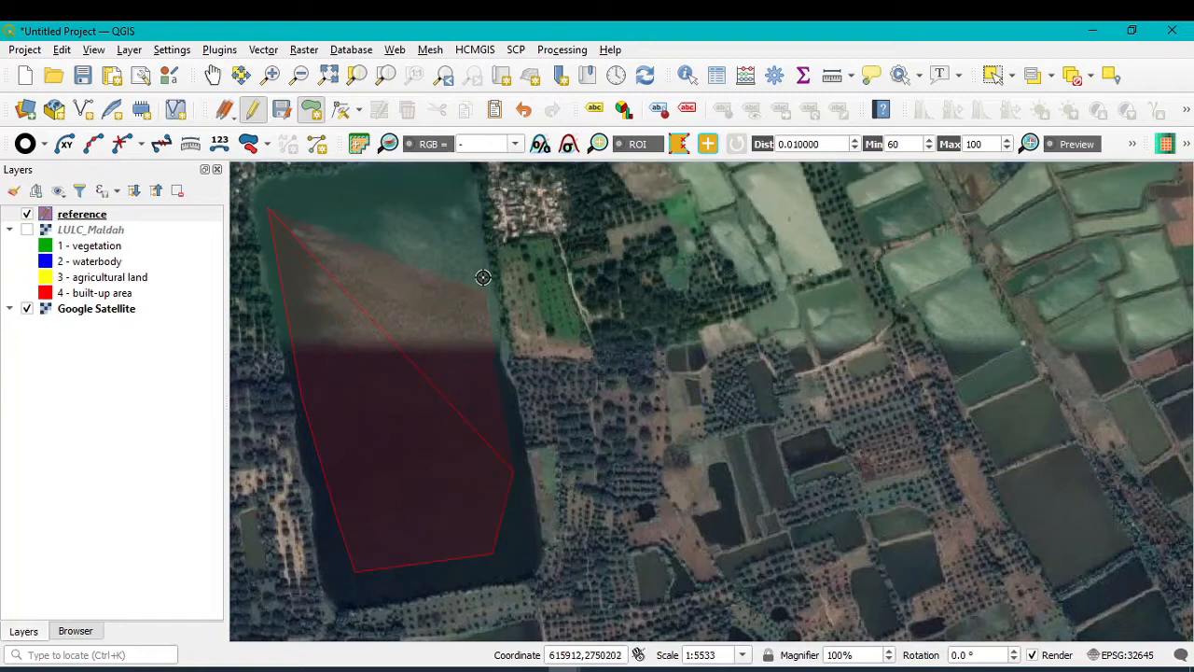
Step: Finish the tenth polygon at the lake's northeast corner and save it with id 10 and the waterbody MC ID
{"action": "right_click", "coordinate": [443, 163]}
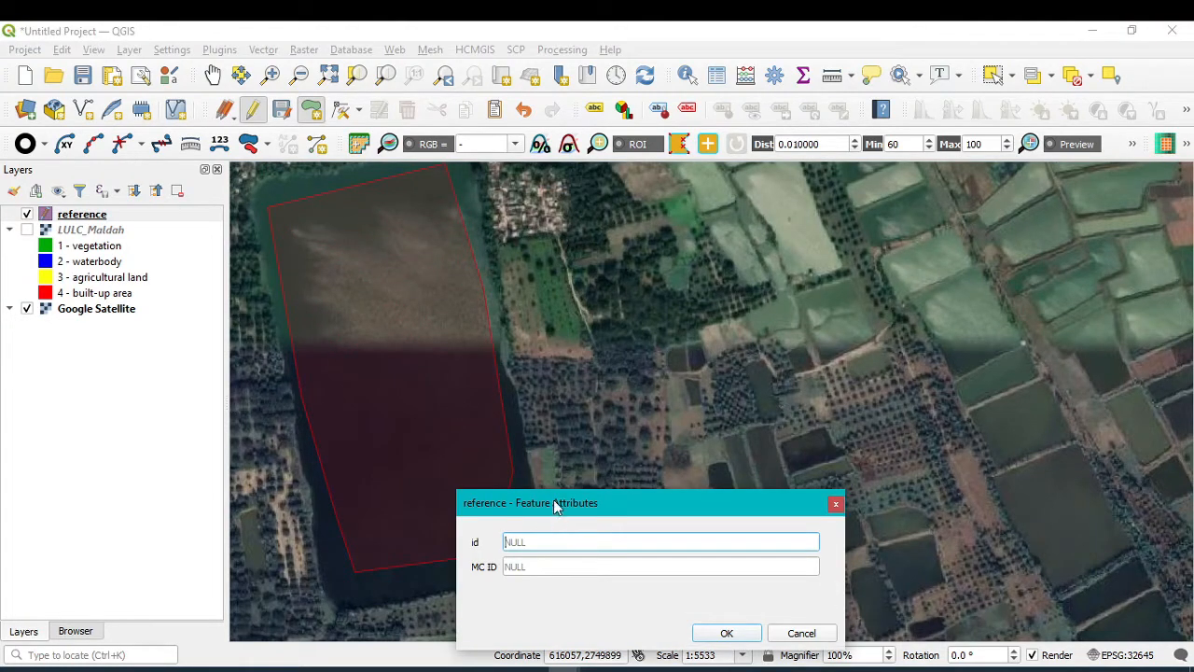
{"action": "left_click_drag", "start_coordinate": [555, 501], "coordinate": [584, 248]}
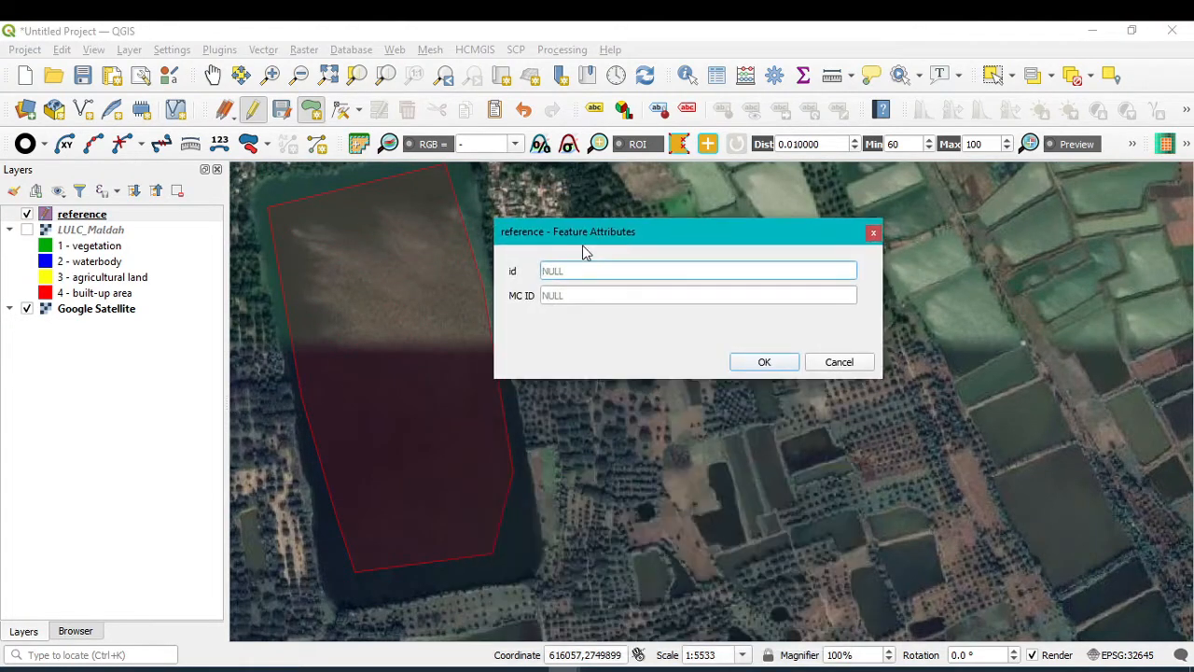
{"action": "left_click", "coordinate": [578, 296]}
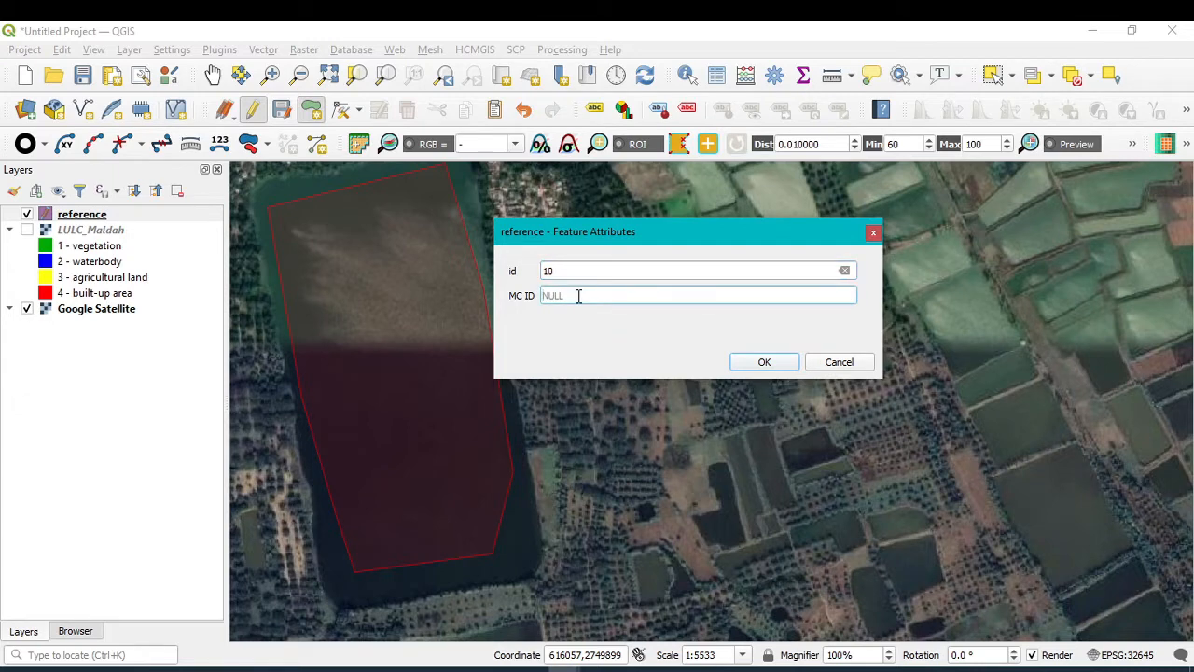
{"action": "left_click", "coordinate": [741, 363]}
{"action": "scroll", "coordinate": [740, 378], "scroll_direction": "down", "scroll_amount": 3}
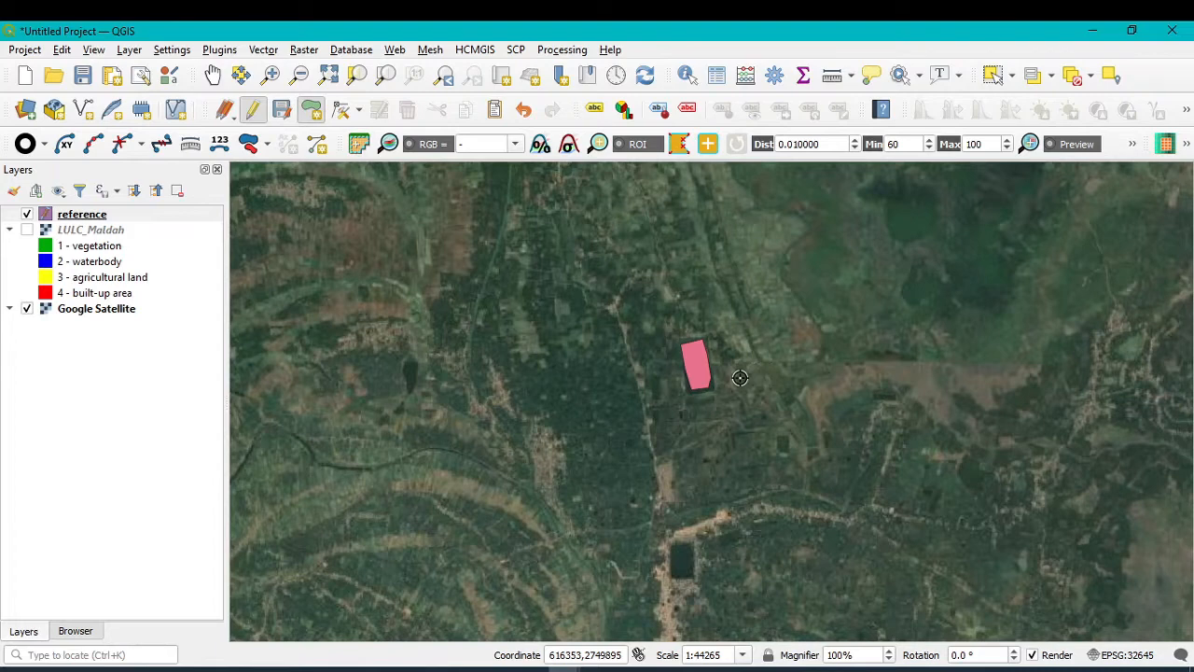
{"action": "scroll", "coordinate": [740, 378], "scroll_direction": "down", "scroll_amount": 1}
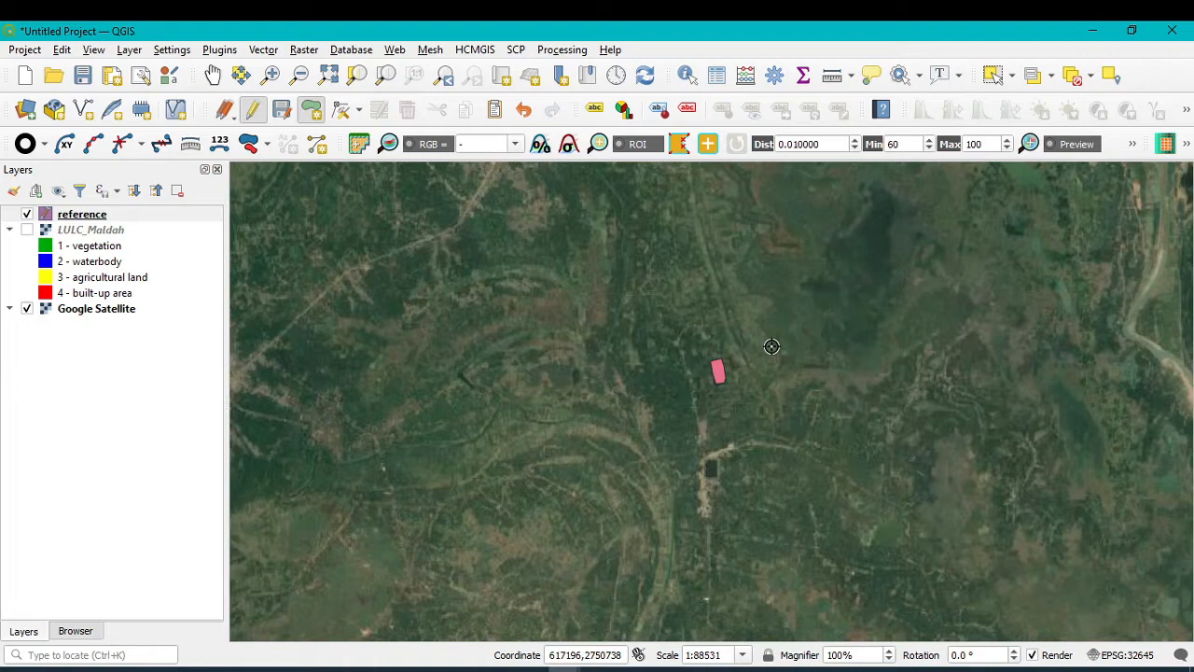
{"action": "scroll", "coordinate": [742, 332], "scroll_direction": "up", "scroll_amount": 1}
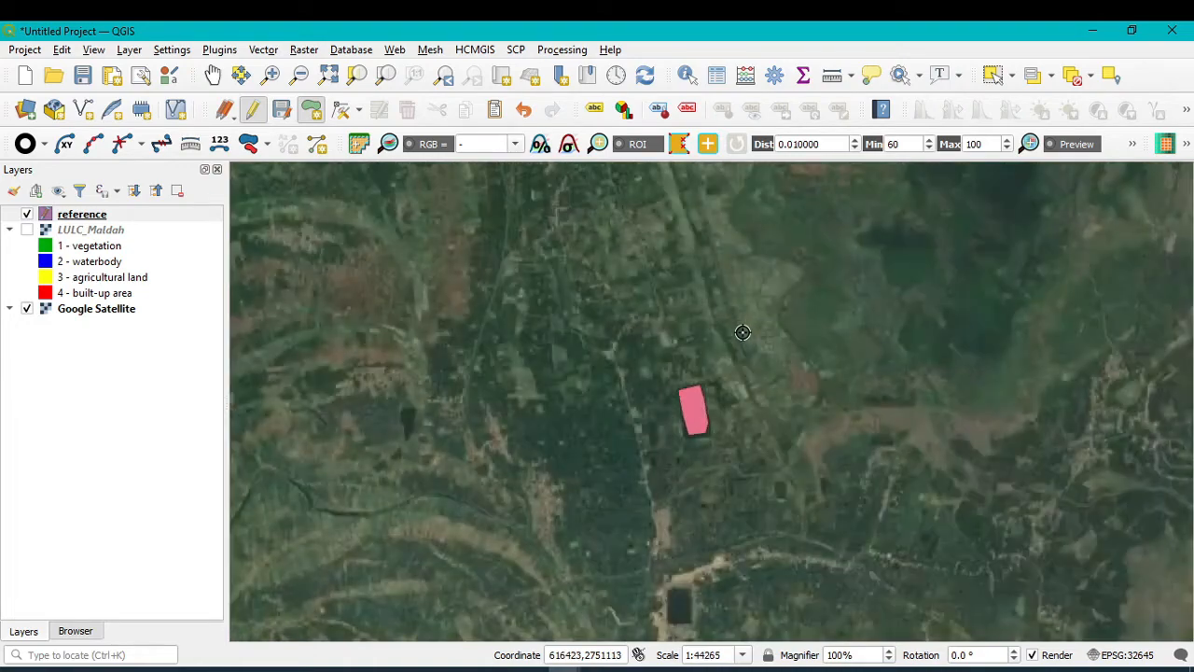
Step: Locate a large agricultural land patch on the western edge of LULC_Maldah, compare it with the satellite imagery, and reactivate the reference layer
{"action": "left_click", "coordinate": [26, 230]}
{"action": "right_click", "coordinate": [67, 229]}
{"action": "left_click", "coordinate": [103, 235]}
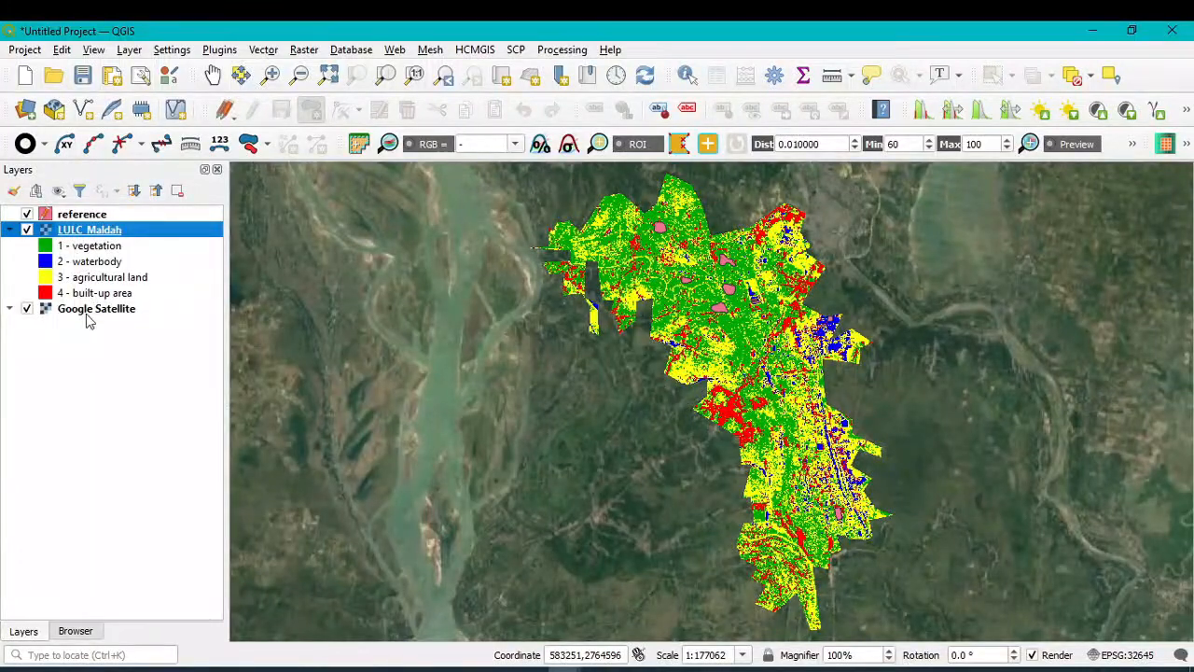
{"action": "scroll", "coordinate": [661, 400], "scroll_direction": "up", "scroll_amount": 4}
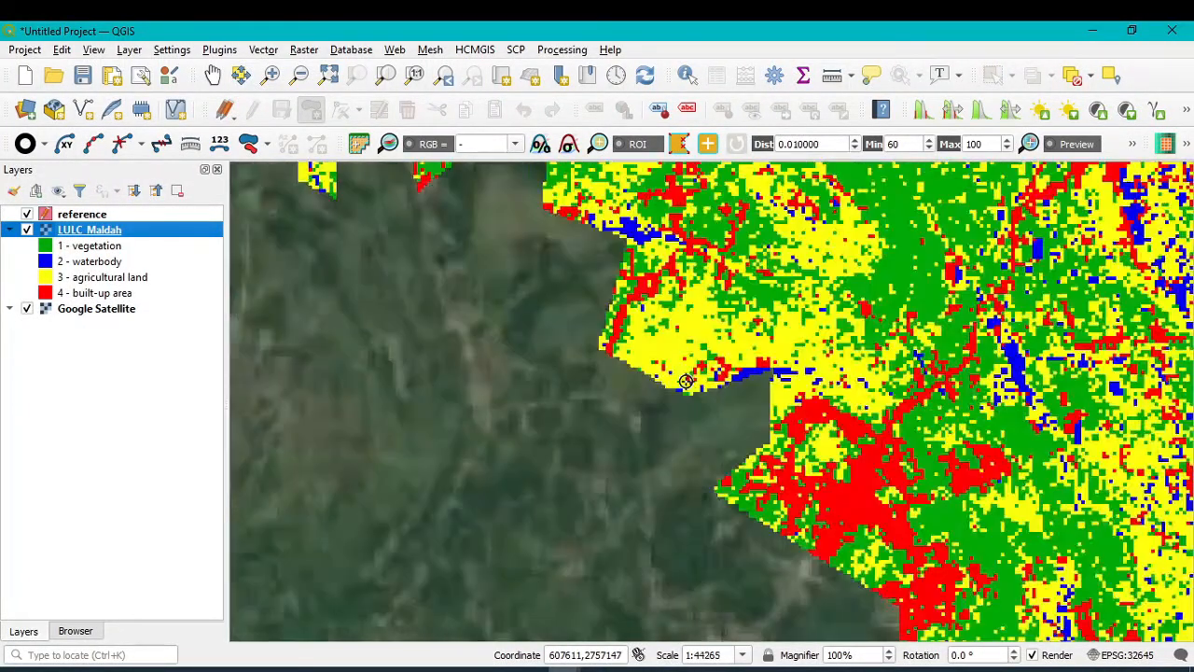
{"action": "scroll", "coordinate": [662, 400], "scroll_direction": "up", "scroll_amount": 1}
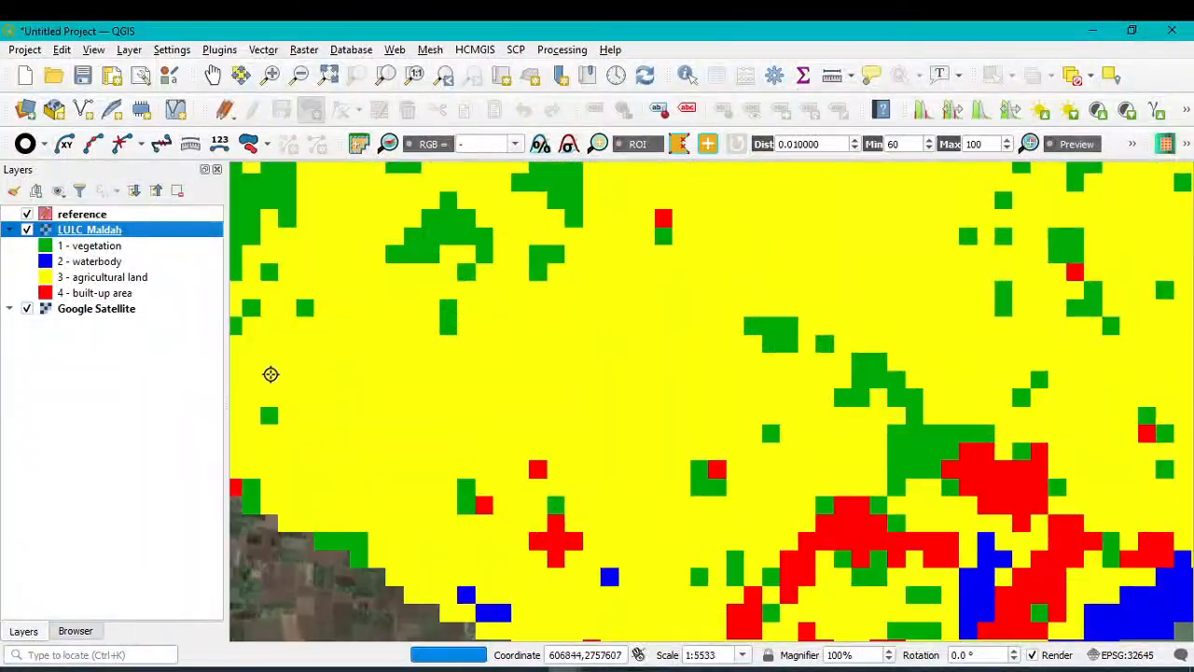
{"action": "left_click", "coordinate": [27, 229]}
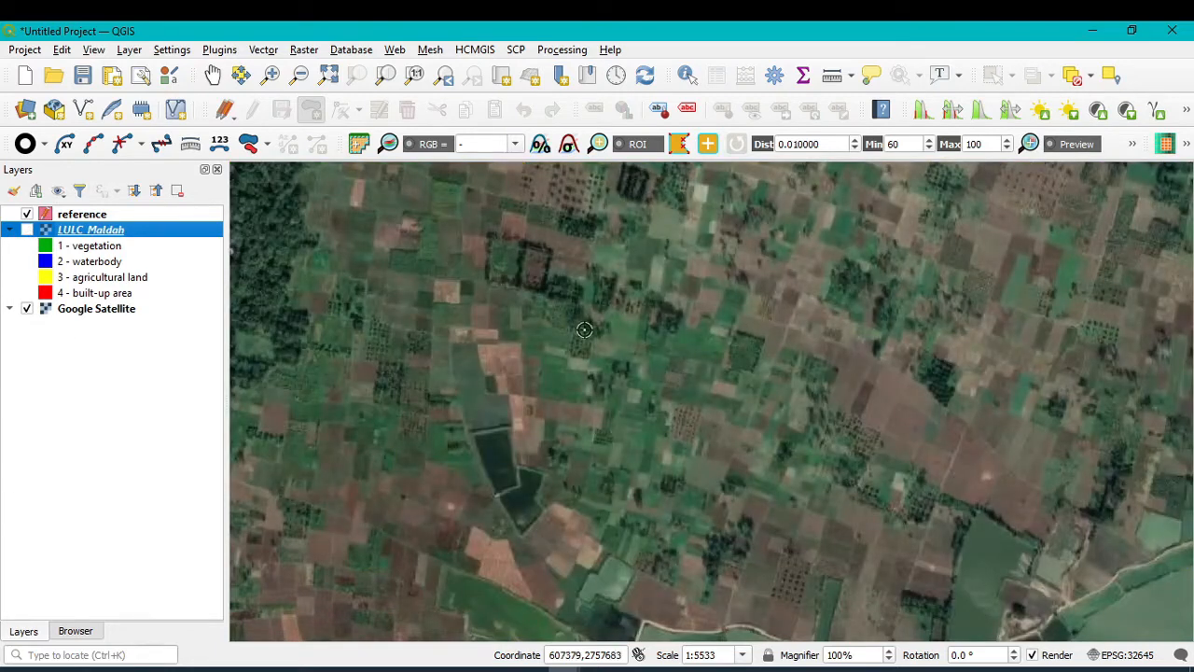
{"action": "left_click", "coordinate": [373, 293]}
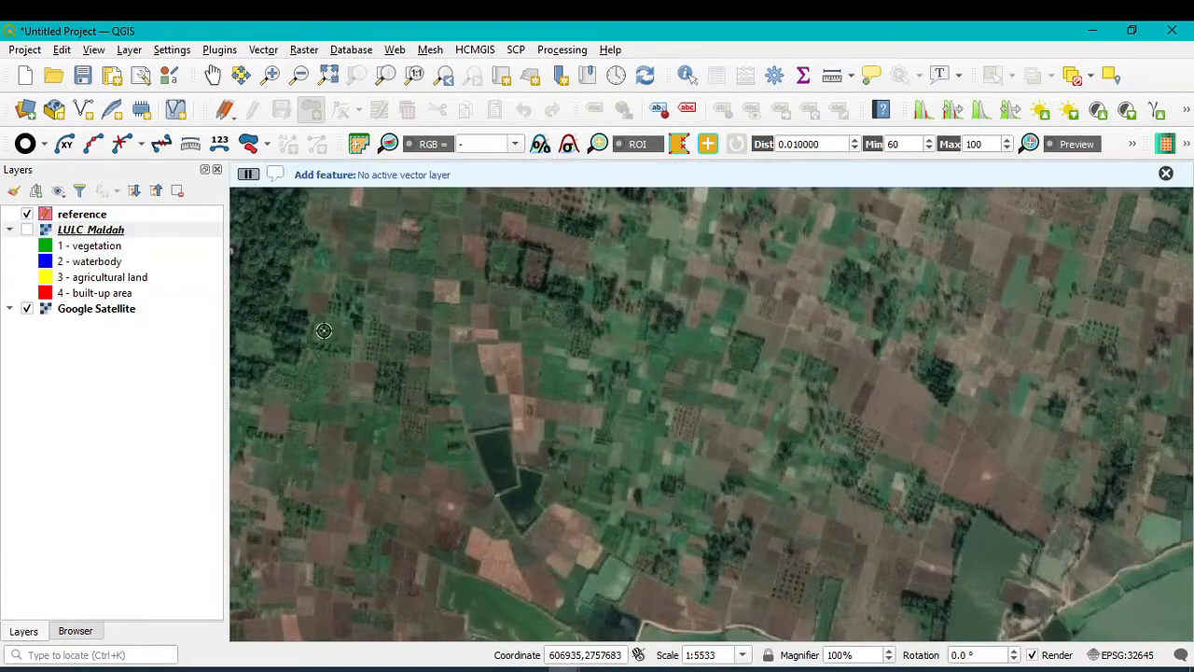
{"action": "left_click", "coordinate": [81, 216]}
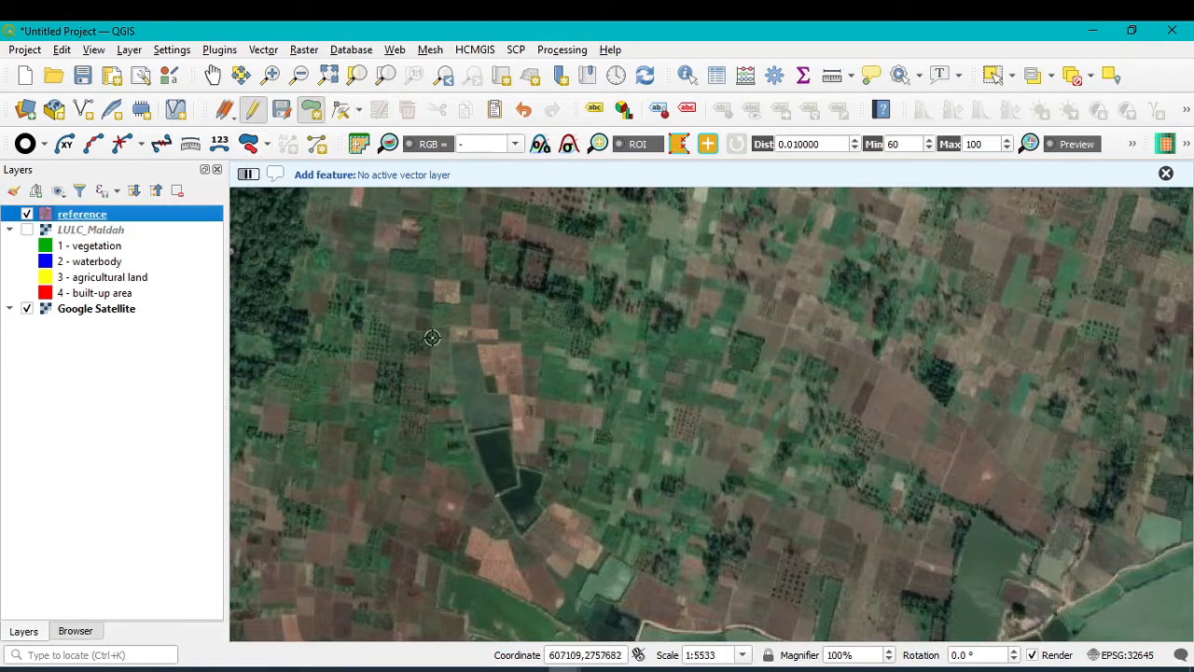
{"action": "left_click", "coordinate": [26, 230]}
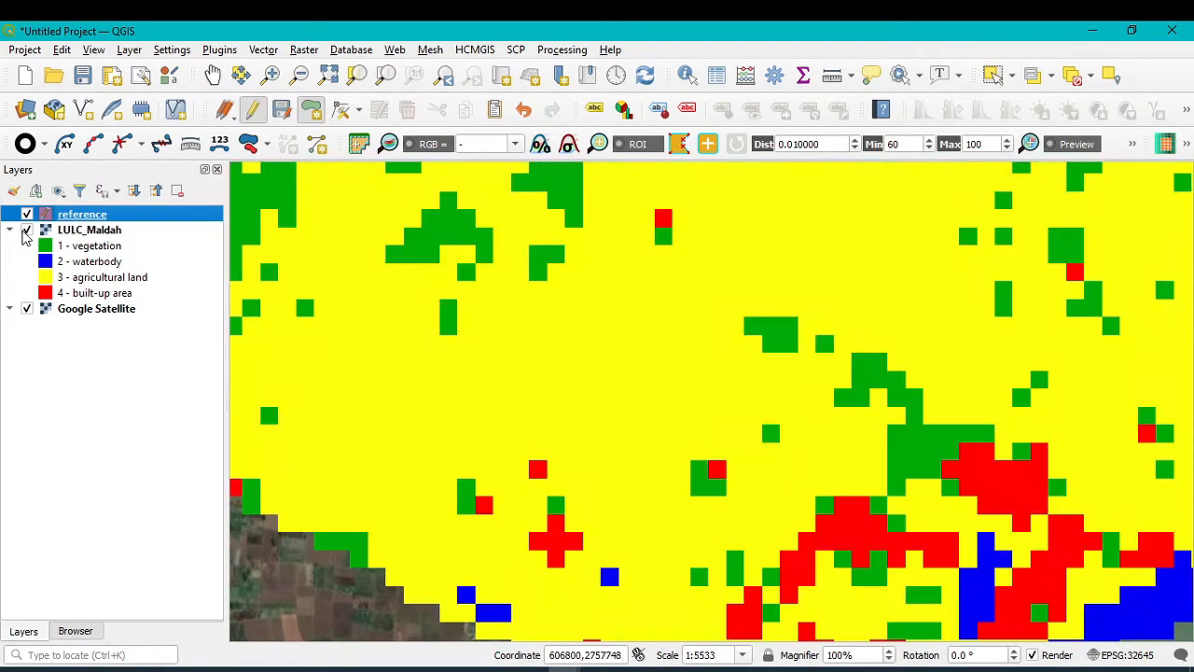
{"action": "left_click", "coordinate": [26, 231]}
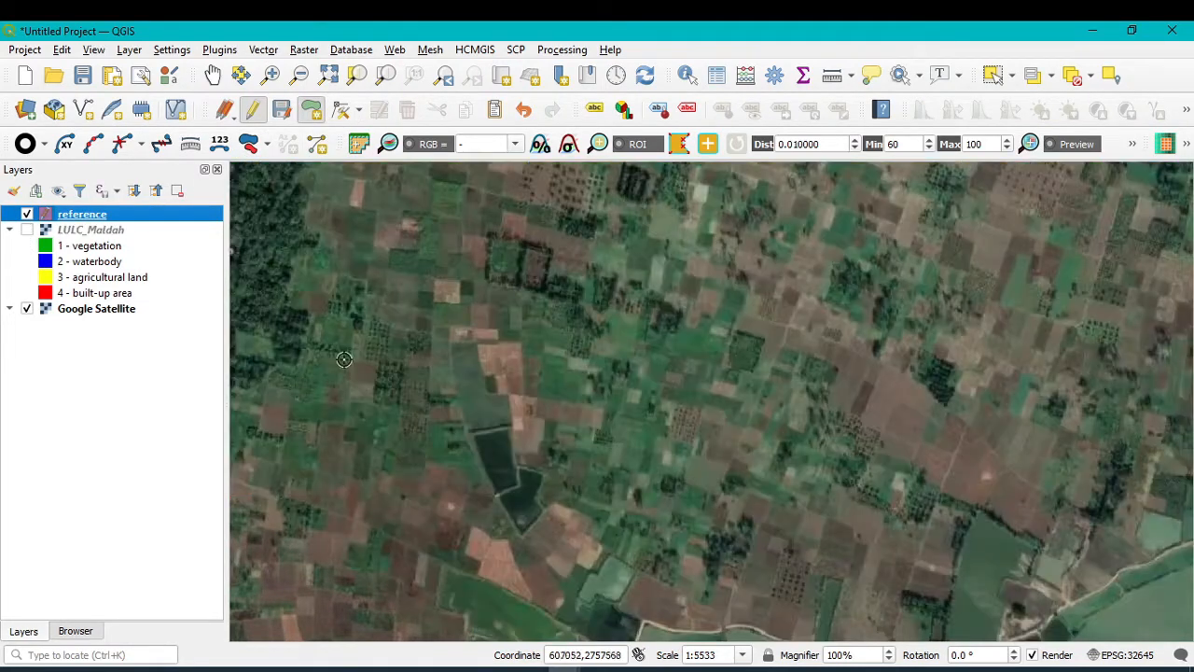
Step: Digitize an eleventh polygon around the fields west of the narrow dark ponds and save it with id 11 and MC ID 3
{"action": "left_click", "coordinate": [310, 112]}
{"action": "left_click", "coordinate": [359, 322]}
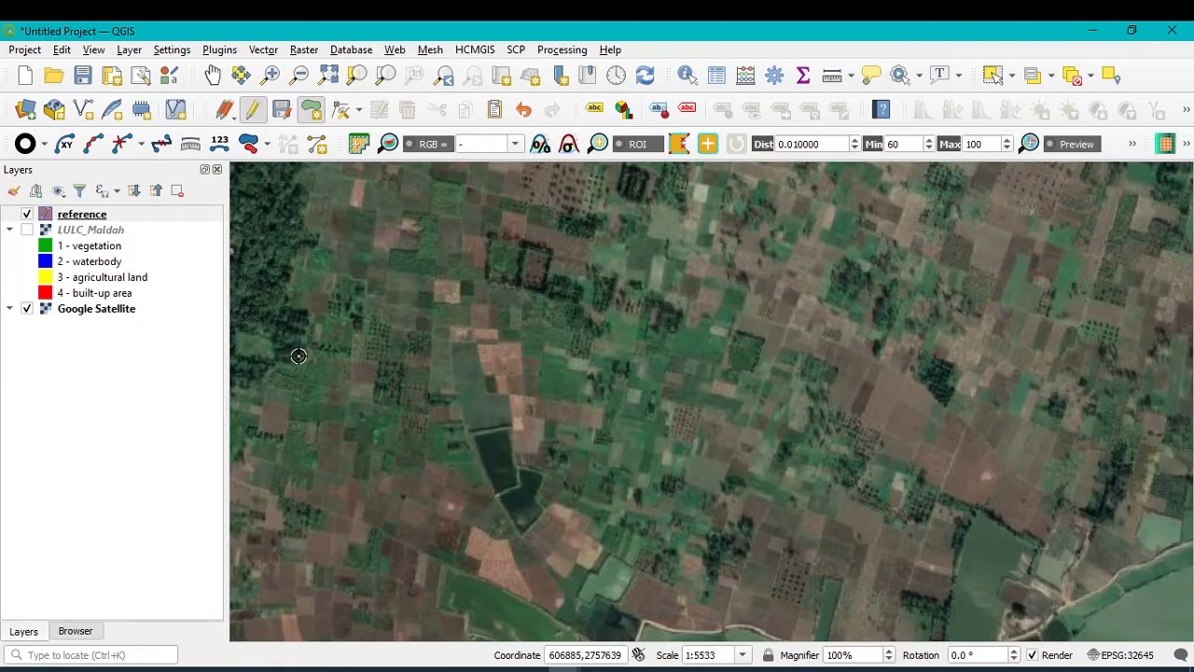
{"action": "left_click", "coordinate": [296, 416]}
{"action": "left_click", "coordinate": [355, 469]}
{"action": "left_click", "coordinate": [391, 487]}
{"action": "left_click", "coordinate": [427, 488]}
{"action": "left_click", "coordinate": [439, 448]}
{"action": "left_click", "coordinate": [446, 408]}
{"action": "left_click", "coordinate": [439, 362]}
{"action": "left_click", "coordinate": [430, 338]}
{"action": "right_click", "coordinate": [399, 370]}
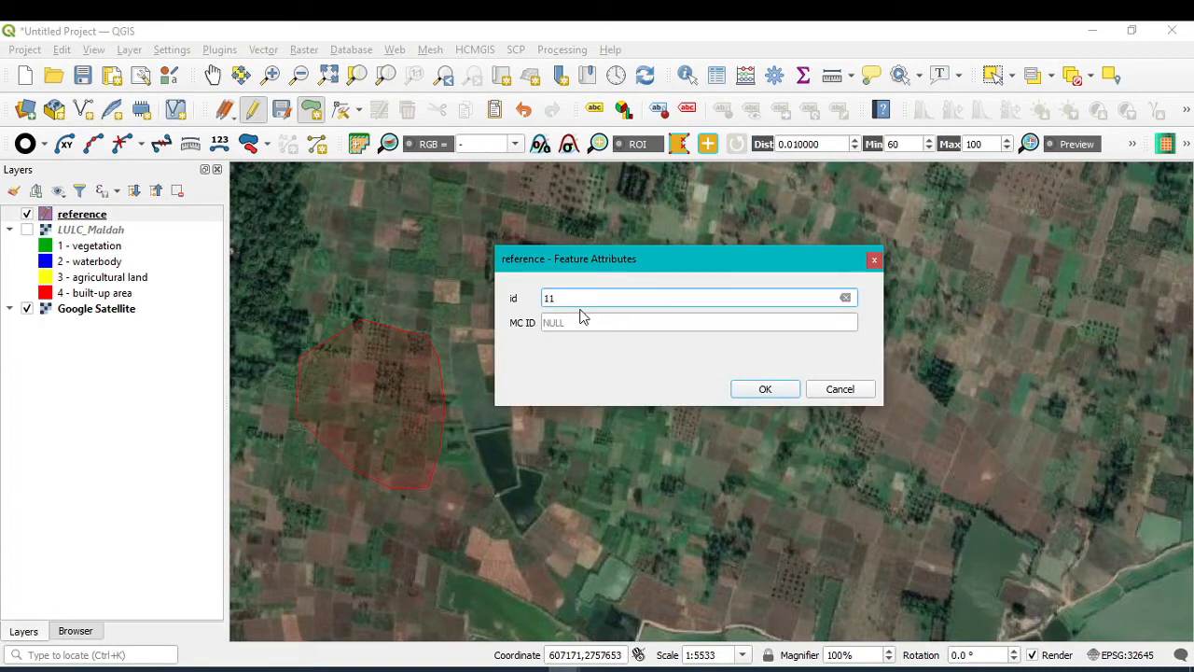
{"action": "left_click", "coordinate": [578, 322]}
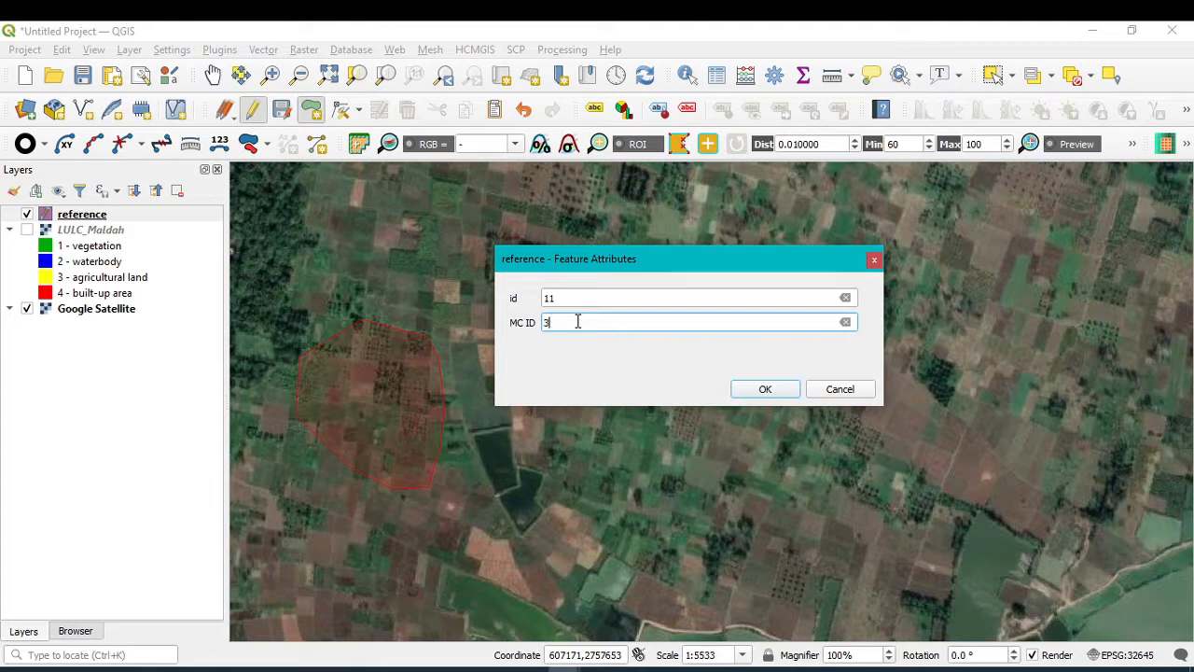
{"action": "left_click", "coordinate": [729, 390]}
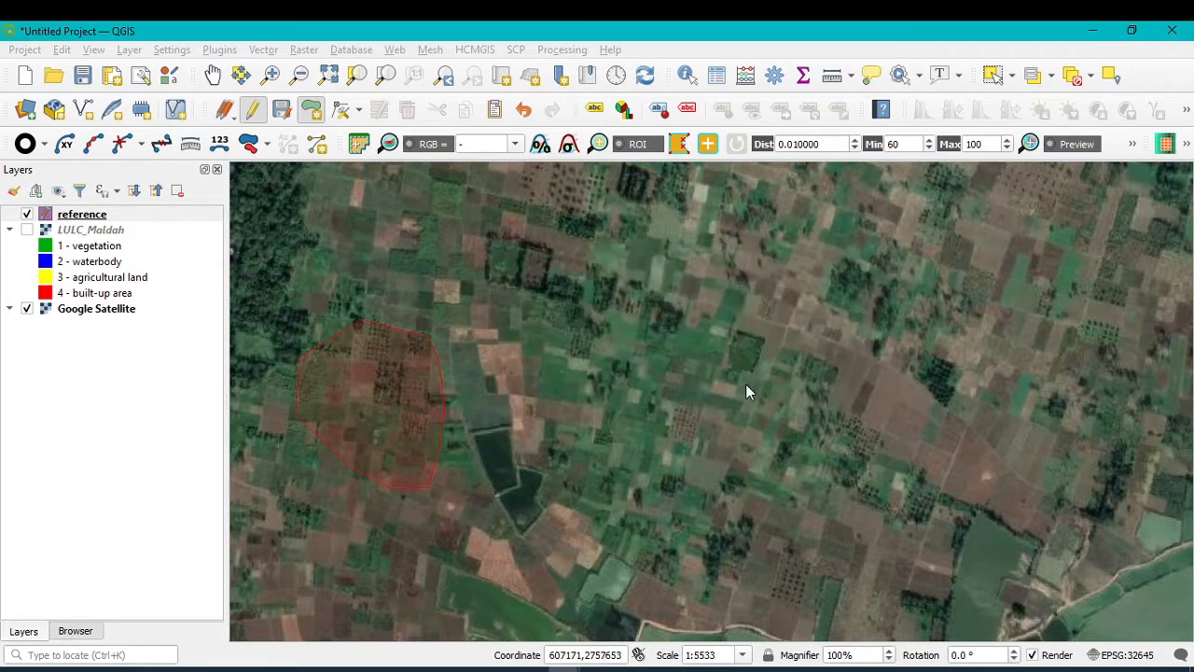
Step: Digitize a twelfth polygon over the fields just east of the dark ponds and save it with id 12 and MC ID 3
{"action": "left_click", "coordinate": [639, 392]}
{"action": "left_click", "coordinate": [564, 483]}
{"action": "left_click", "coordinate": [601, 511]}
{"action": "left_click", "coordinate": [647, 519]}
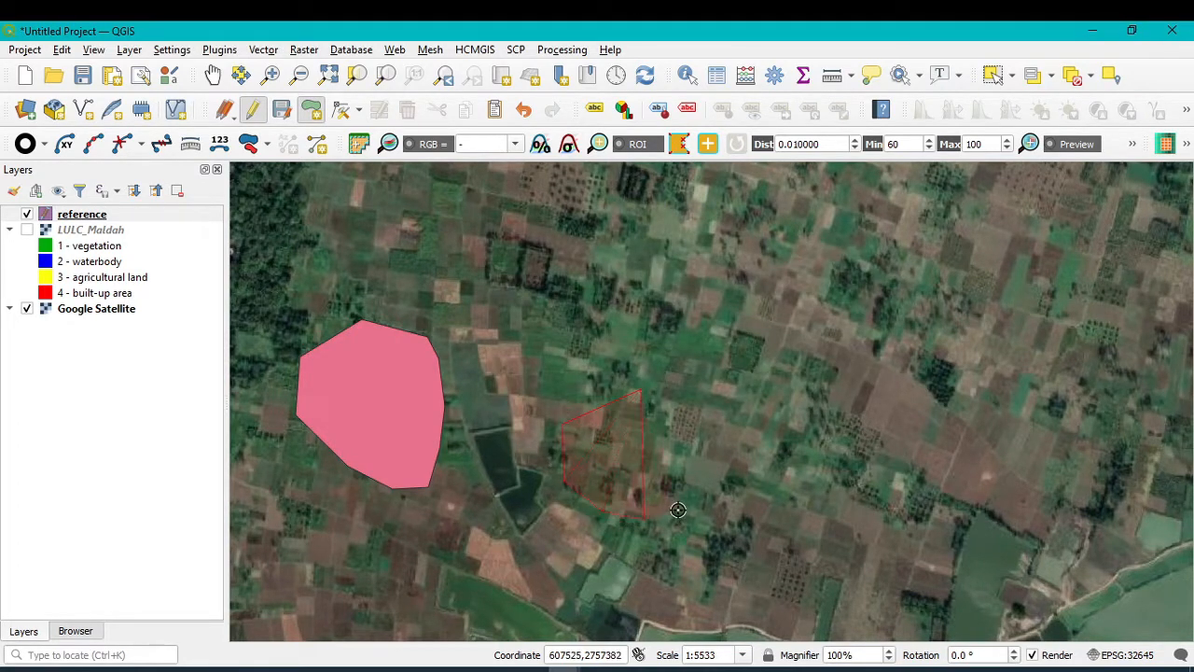
{"action": "left_click", "coordinate": [679, 501]}
{"action": "left_click", "coordinate": [684, 415]}
{"action": "right_click", "coordinate": [679, 399]}
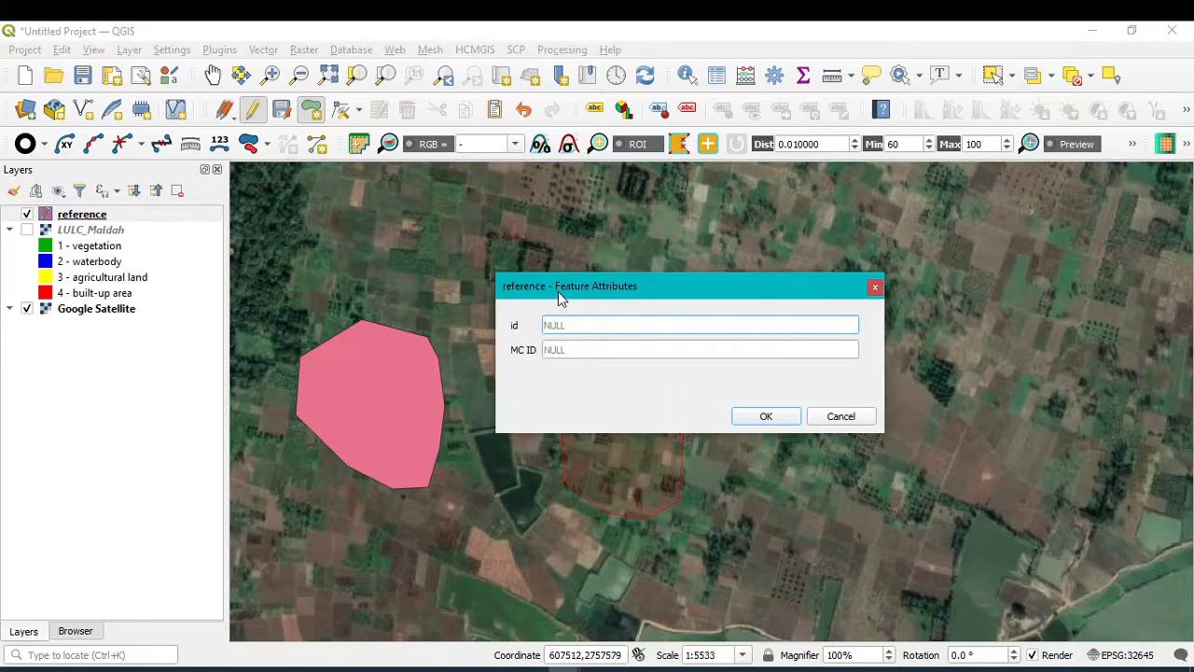
{"action": "left_click", "coordinate": [571, 349]}
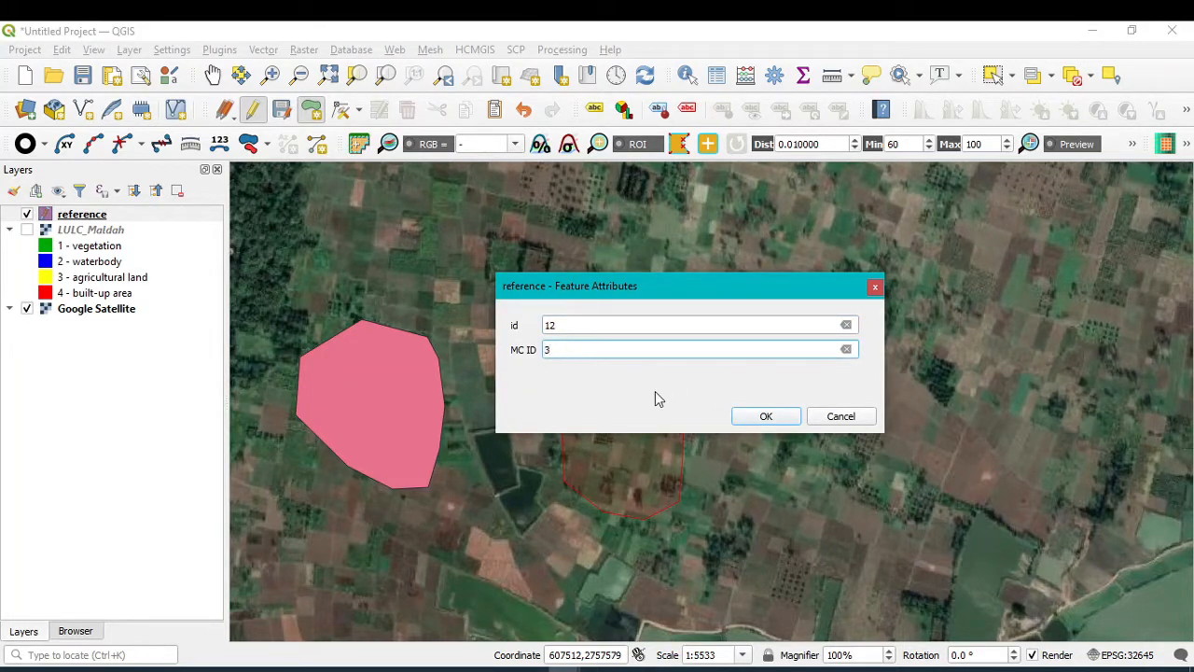
{"action": "left_click", "coordinate": [787, 422]}
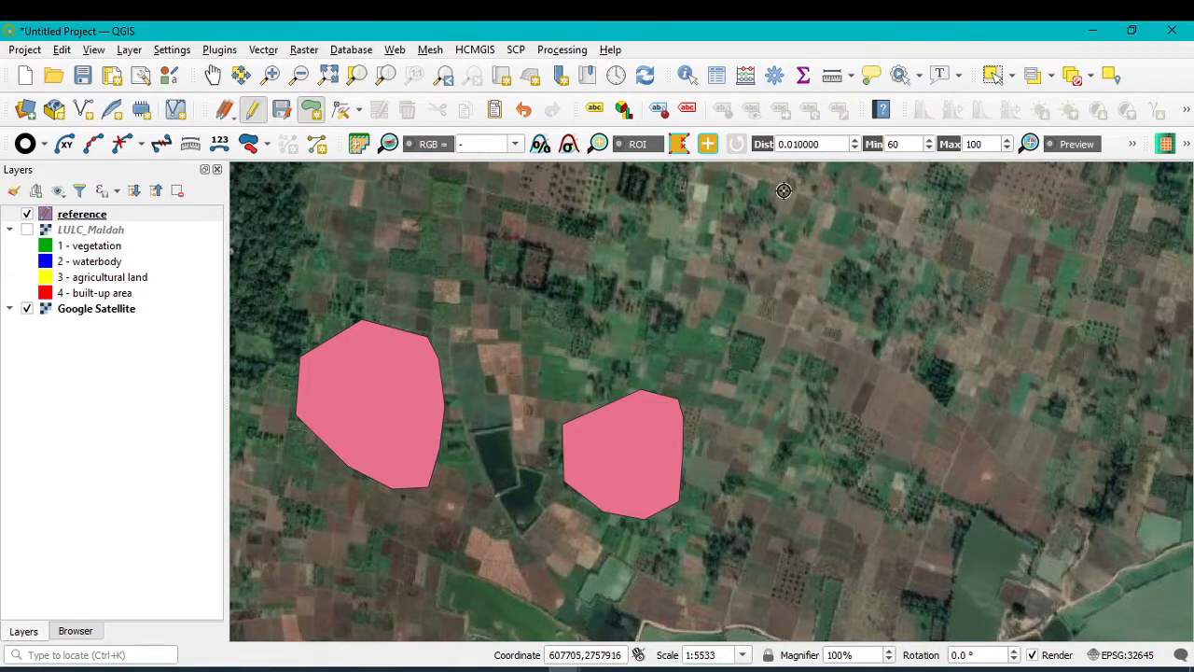
Step: Digitize a thirteenth polygon over the fields northeast of the twelfth and save it with id 13 and MC ID 3
{"action": "left_click", "coordinate": [700, 210]}
{"action": "left_click", "coordinate": [693, 270]}
{"action": "left_click", "coordinate": [719, 298]}
{"action": "left_click", "coordinate": [766, 293]}
{"action": "left_click", "coordinate": [810, 281]}
{"action": "left_click", "coordinate": [840, 247]}
{"action": "left_click", "coordinate": [834, 210]}
{"action": "right_click", "coordinate": [825, 222]}
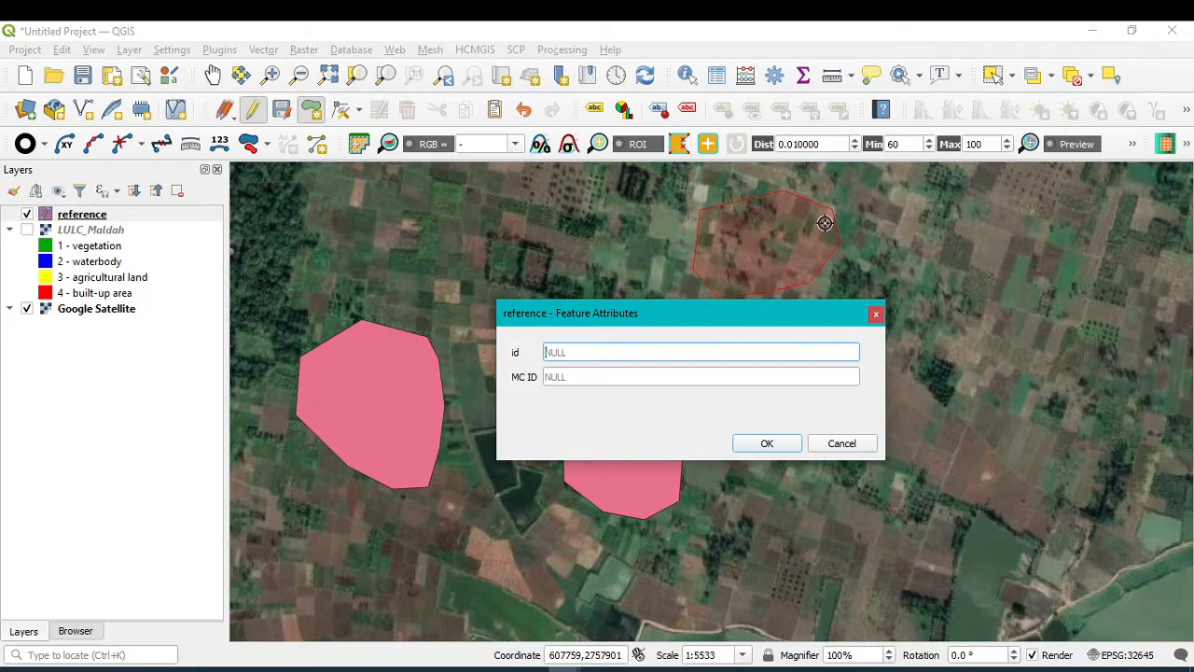
{"action": "left_click", "coordinate": [623, 371]}
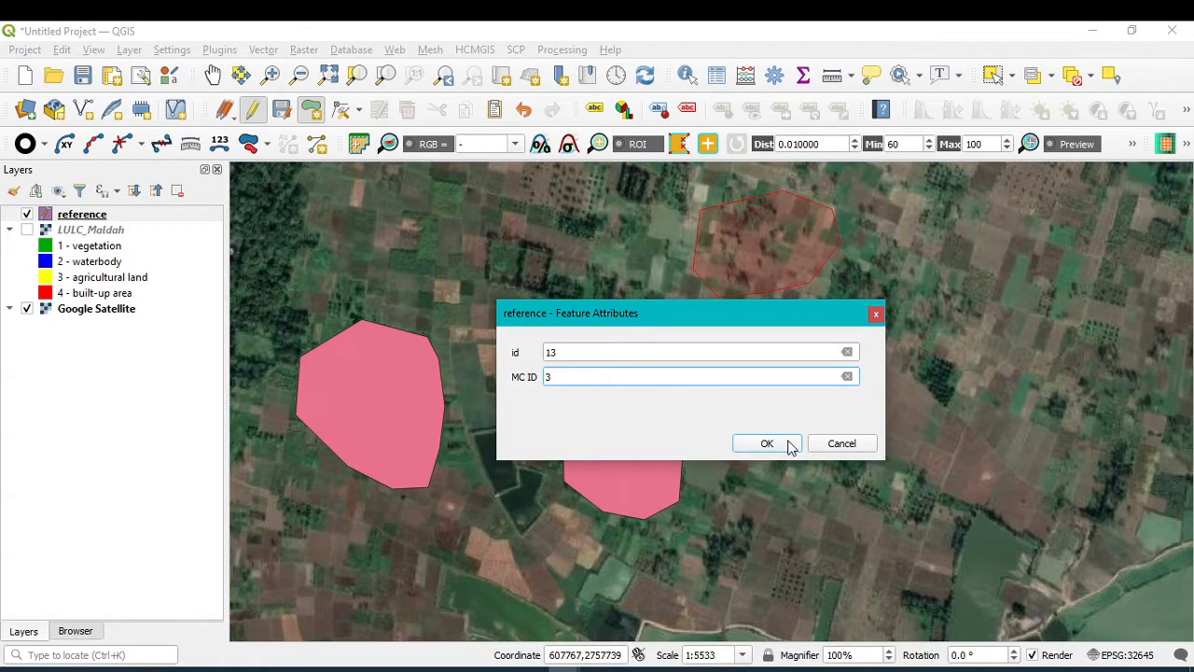
{"action": "left_click", "coordinate": [767, 443]}
Step: Locate another agricultural land patch in the northwest of the LULC_Maldah layer and compare it with the satellite imagery
{"action": "scroll", "coordinate": [904, 495], "scroll_direction": "down", "scroll_amount": 4}
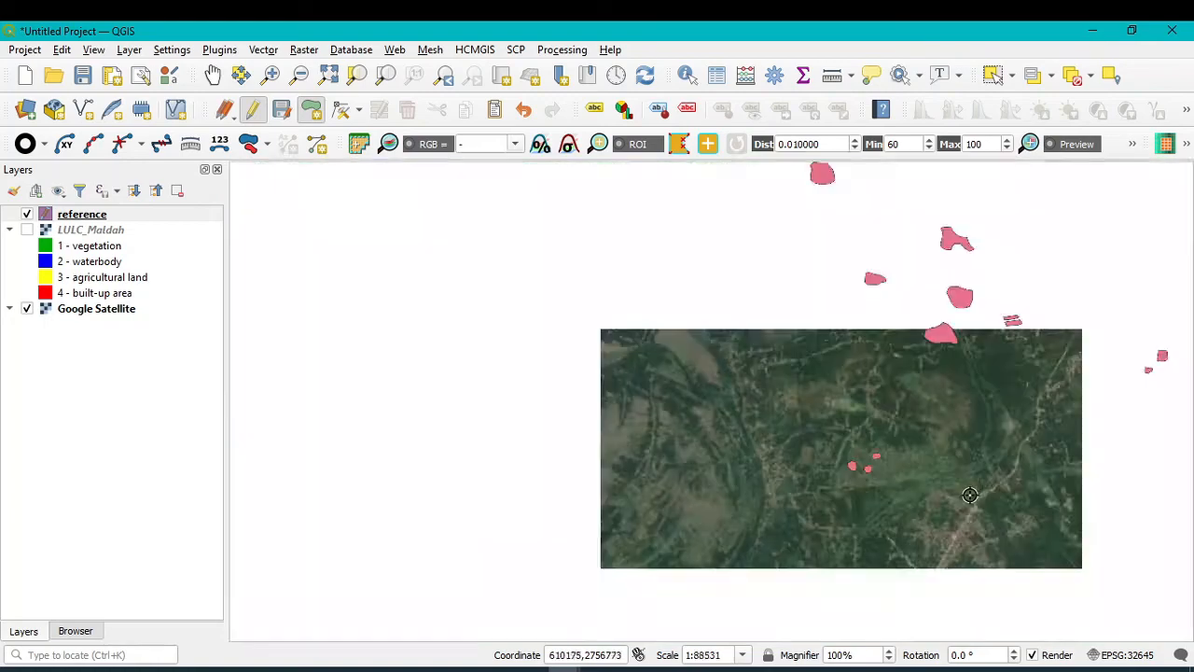
{"action": "left_click", "coordinate": [27, 230]}
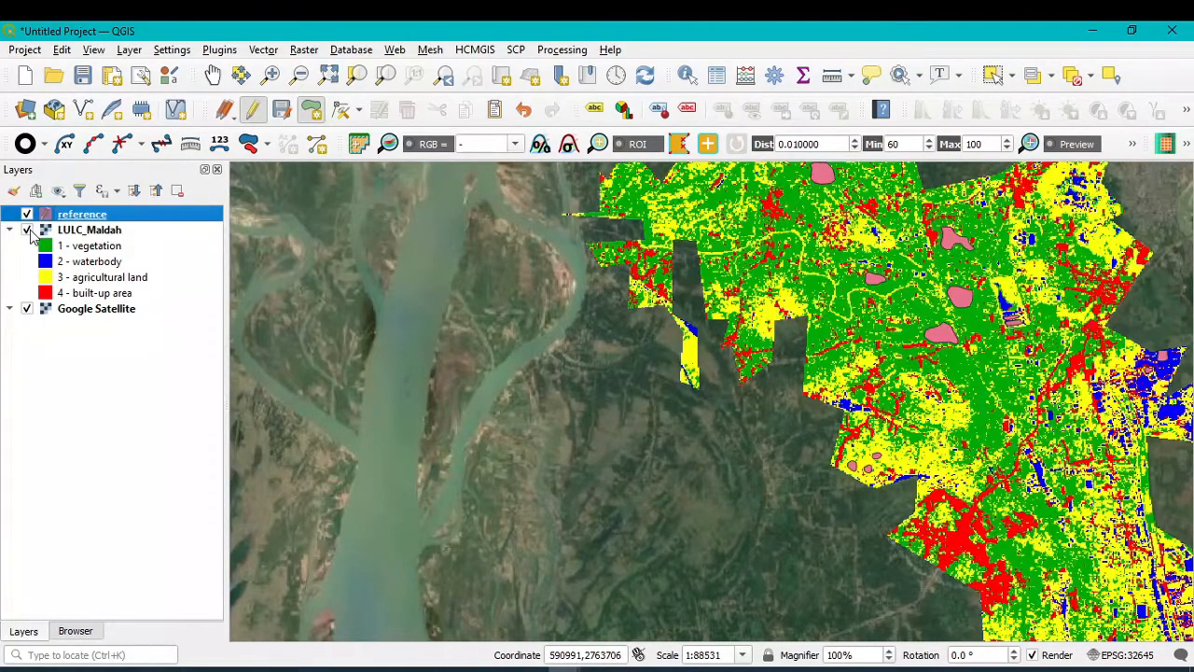
{"action": "scroll", "coordinate": [789, 310], "scroll_direction": "up", "scroll_amount": 3}
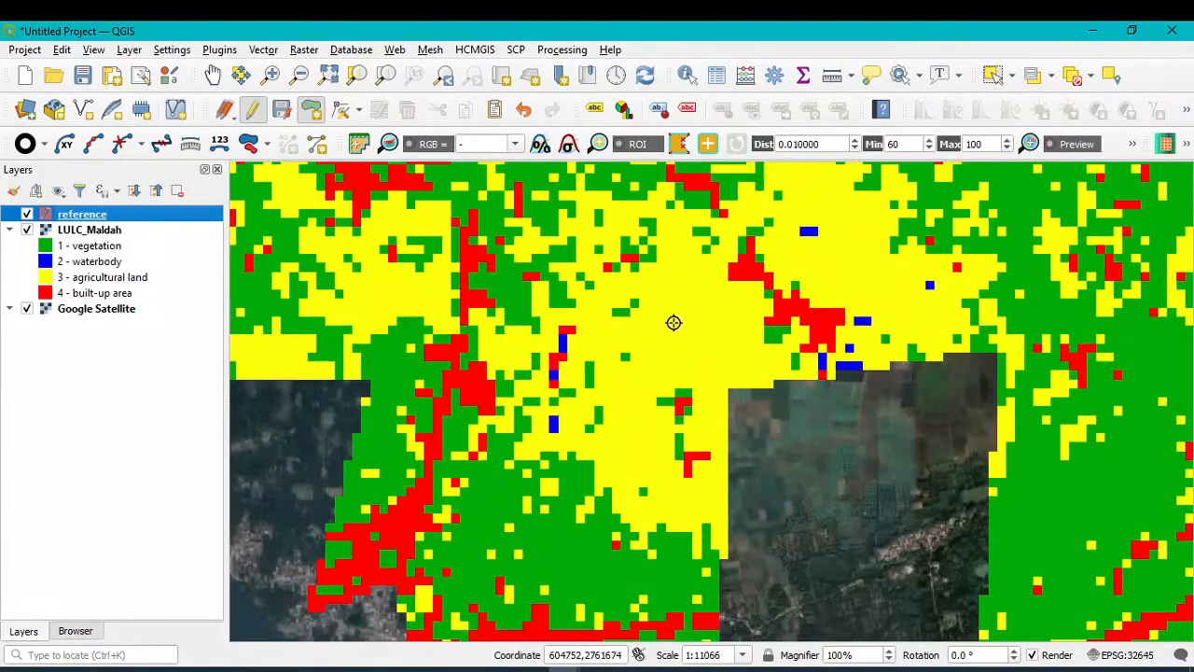
{"action": "scroll", "coordinate": [685, 333], "scroll_direction": "up", "scroll_amount": 1}
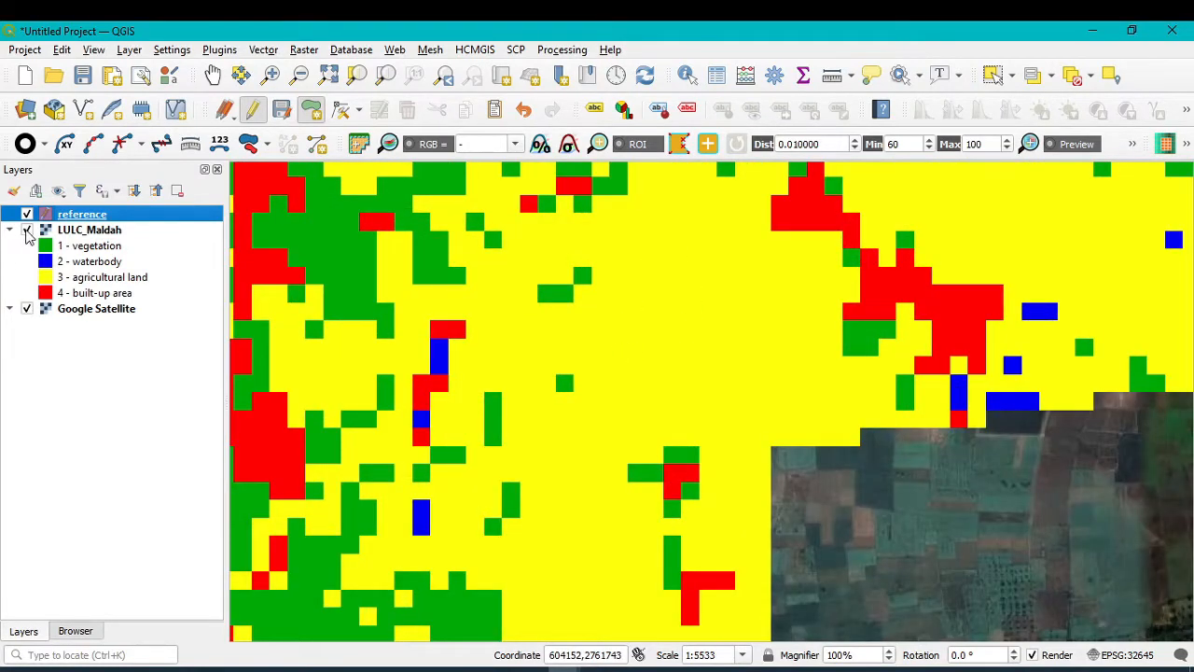
{"action": "left_click", "coordinate": [28, 230]}
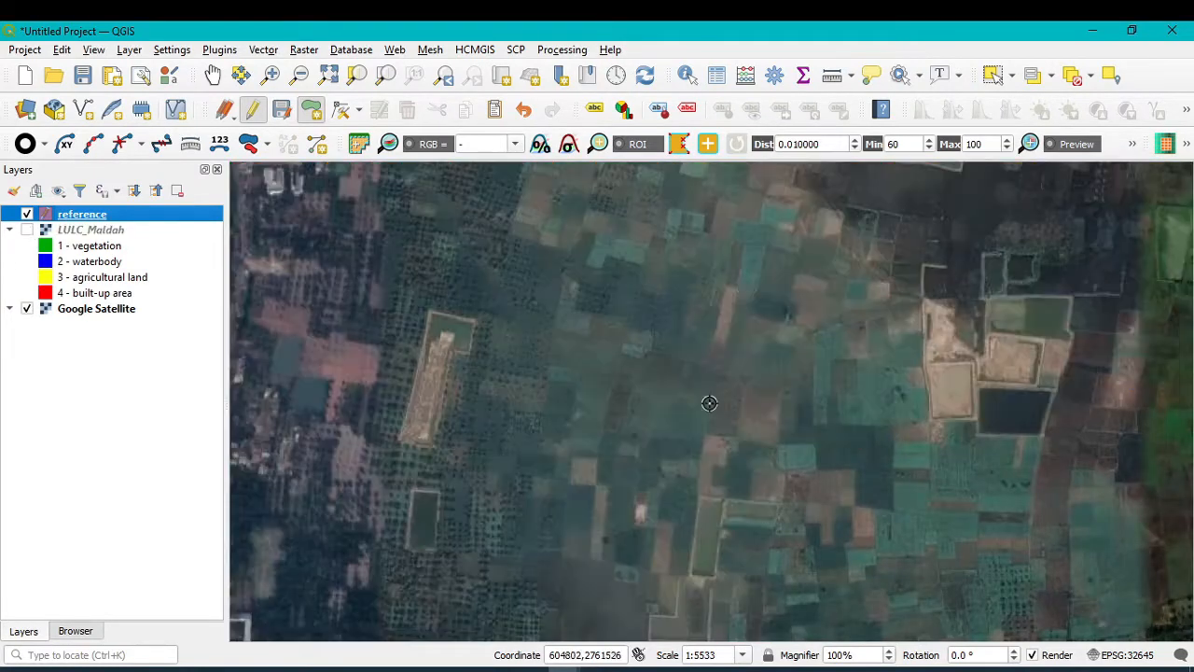
Step: Digitize a fourteenth polygon over the fields between the western orchards and the sandy ponds, saving it with id 14 and the agricultural land MC ID
{"action": "left_click", "coordinate": [717, 218]}
{"action": "left_click", "coordinate": [616, 236]}
{"action": "left_click", "coordinate": [583, 308]}
{"action": "left_click", "coordinate": [588, 396]}
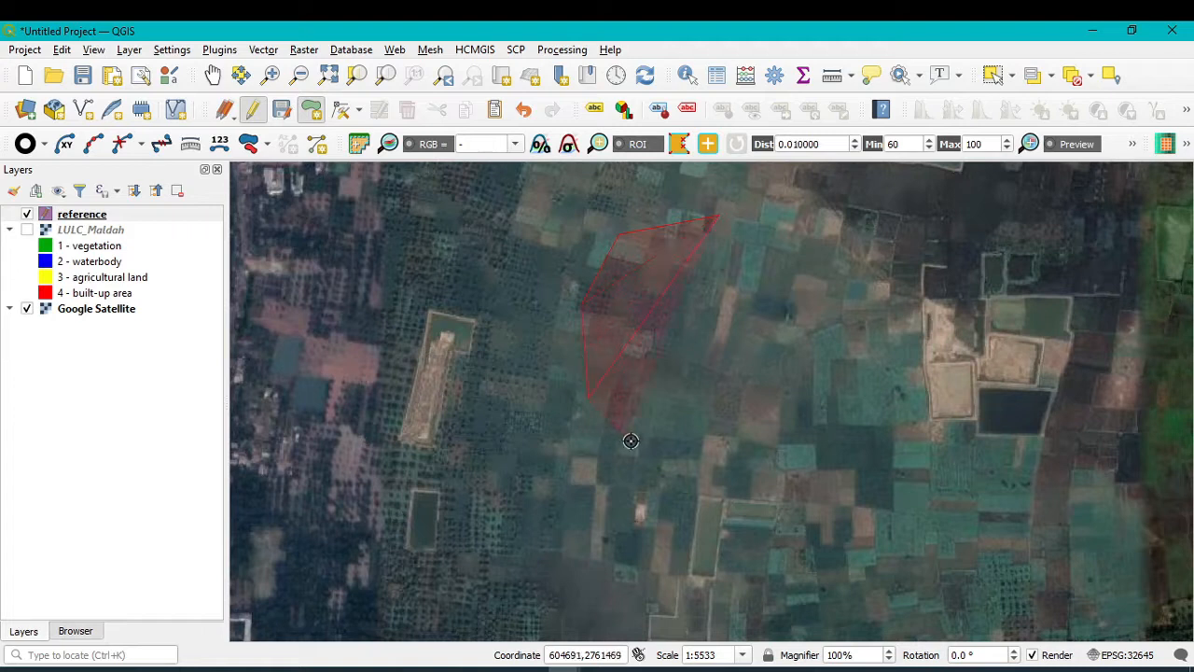
{"action": "left_click", "coordinate": [633, 440]}
{"action": "left_click", "coordinate": [741, 413]}
{"action": "left_click", "coordinate": [767, 347]}
{"action": "left_click", "coordinate": [796, 245]}
{"action": "left_click", "coordinate": [799, 226]}
{"action": "left_click", "coordinate": [768, 183]}
{"action": "right_click", "coordinate": [747, 208]}
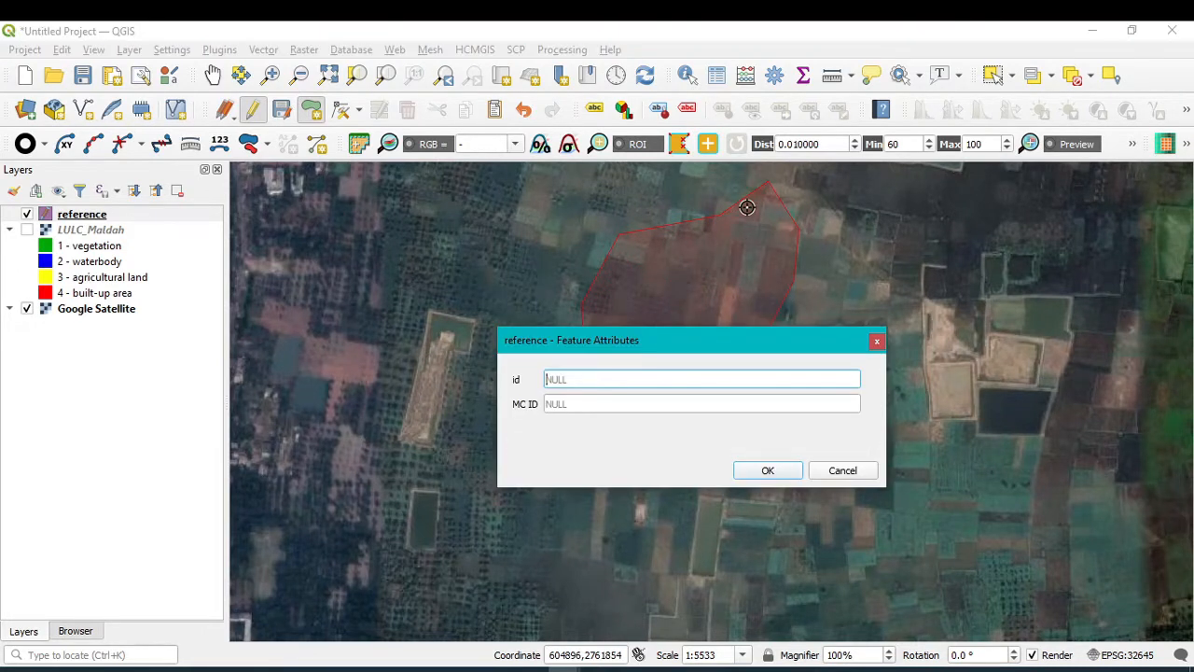
{"action": "left_click", "coordinate": [578, 404]}
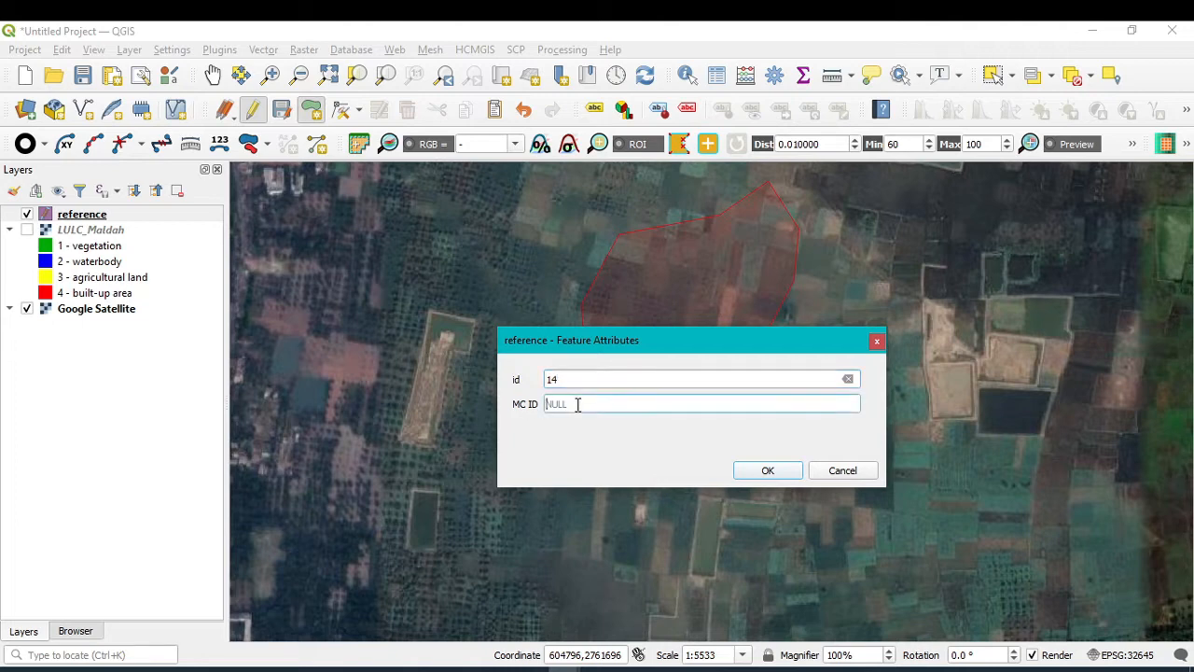
{"action": "left_click", "coordinate": [765, 472]}
Step: Digitize a fifteenth polygon over the brown fields southwest of the green ponds and save it with id 15 and MC ID 3
{"action": "scroll", "coordinate": [765, 462], "scroll_direction": "down", "scroll_amount": 5}
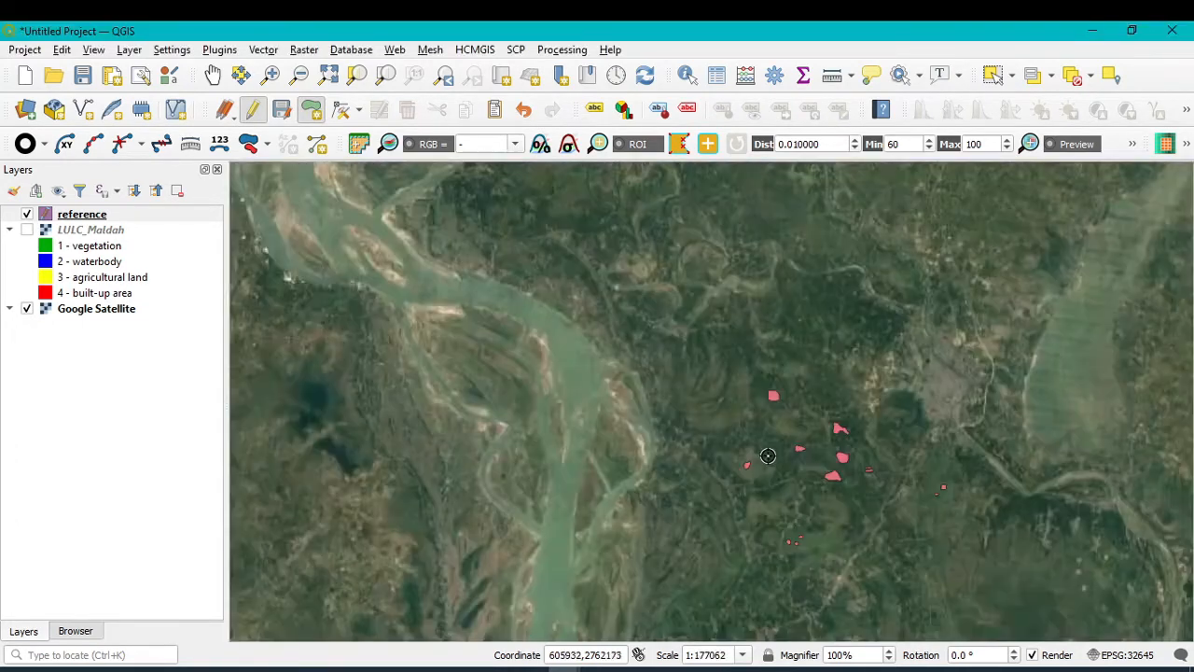
{"action": "left_click", "coordinate": [27, 230]}
{"action": "right_click", "coordinate": [66, 234]}
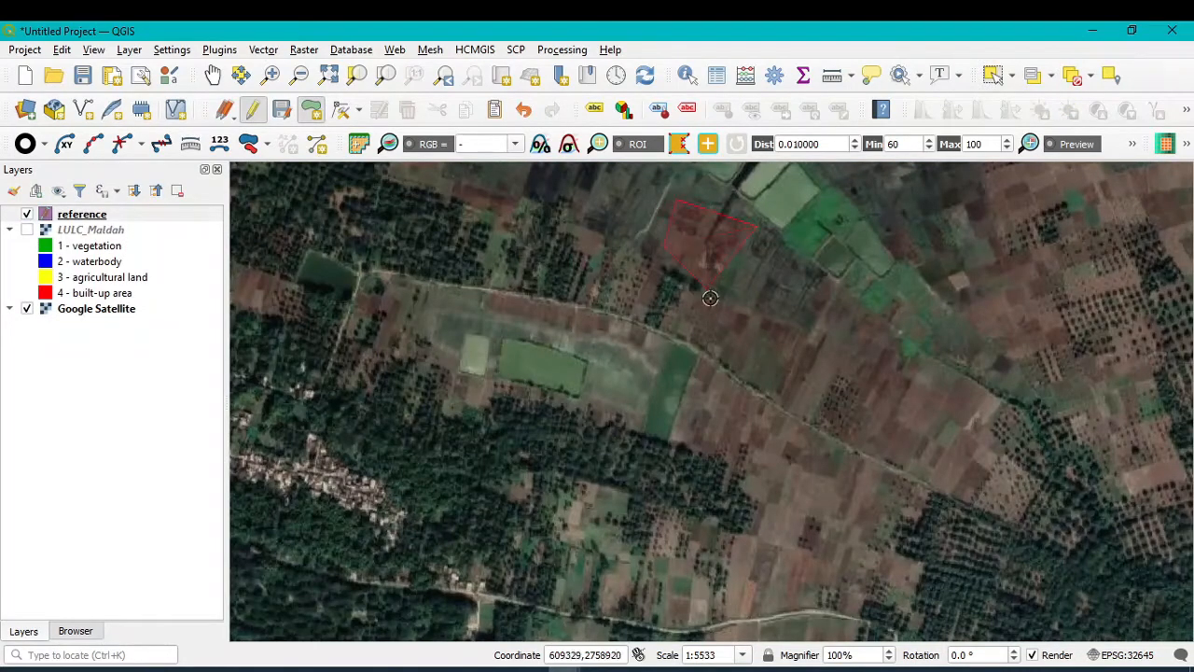
{"action": "left_click", "coordinate": [890, 353]}
{"action": "right_click", "coordinate": [790, 250]}
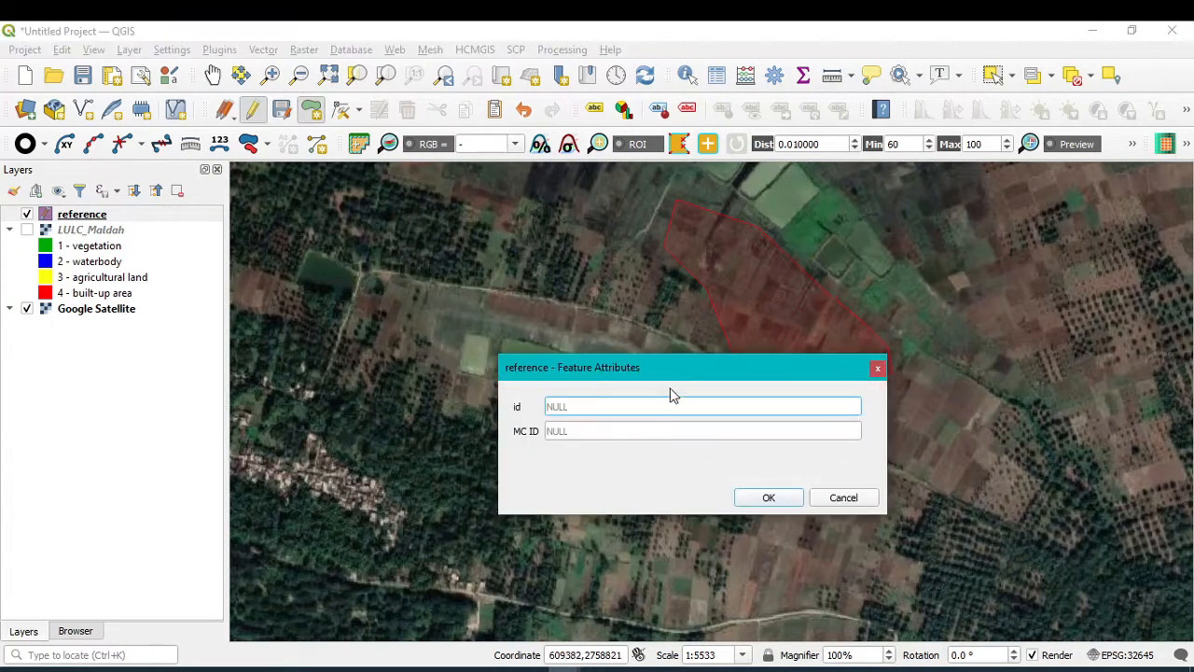
{"action": "left_click", "coordinate": [615, 432]}
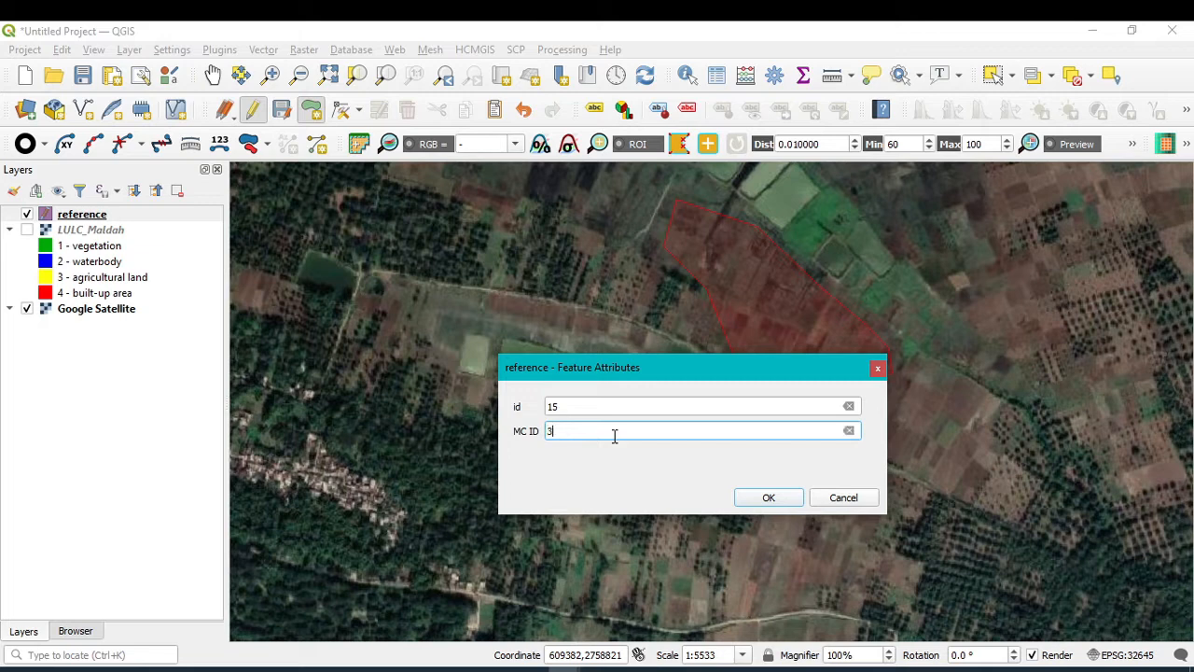
{"action": "left_click", "coordinate": [771, 500]}
Step: Locate the large built-up area cluster near the southwestern edge of the LULC_Maldah layer and compare it with the satellite imagery
{"action": "scroll", "coordinate": [735, 426], "scroll_direction": "down", "scroll_amount": 4}
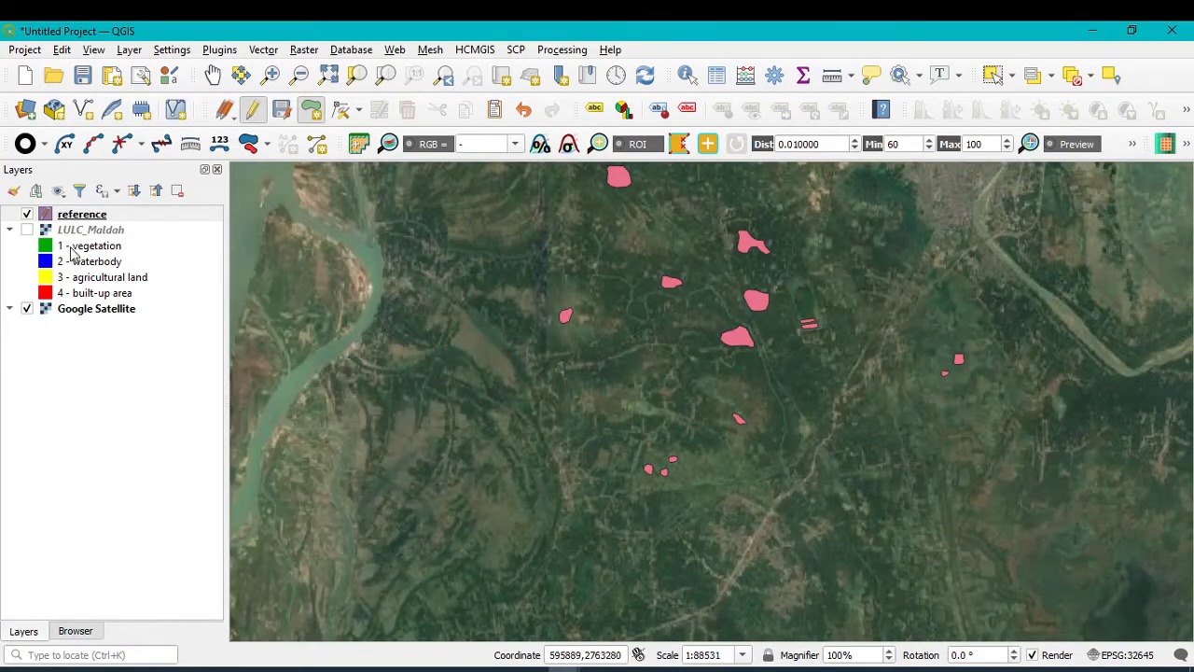
{"action": "left_click", "coordinate": [26, 230]}
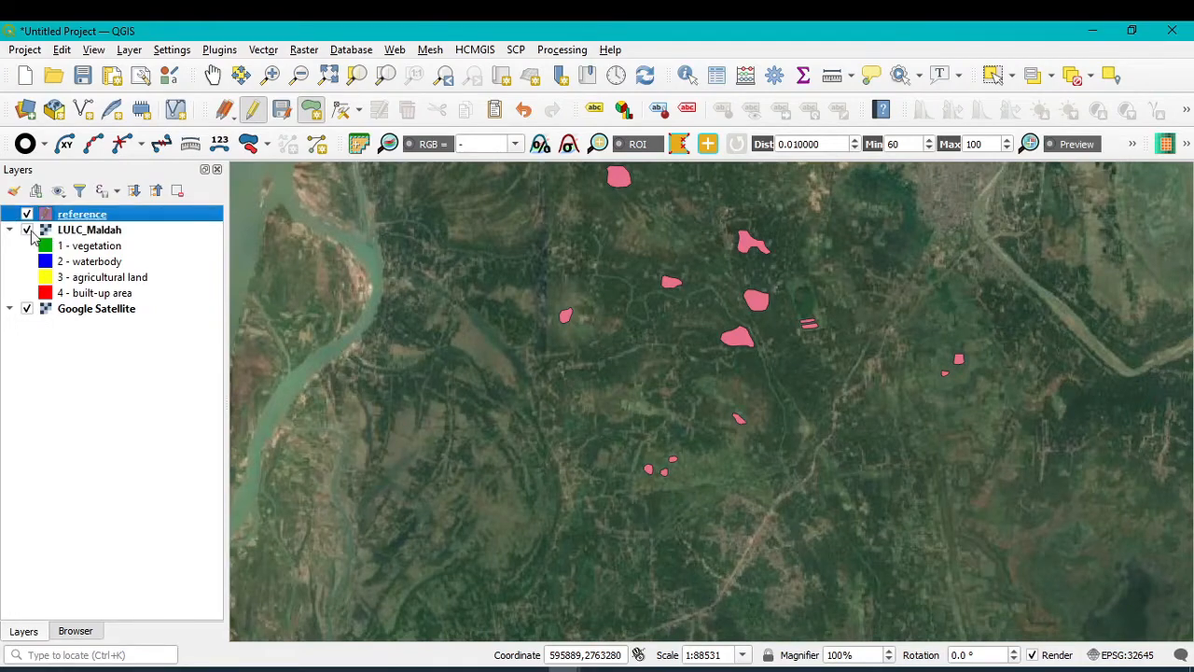
{"action": "scroll", "coordinate": [820, 562], "scroll_direction": "up", "scroll_amount": 2}
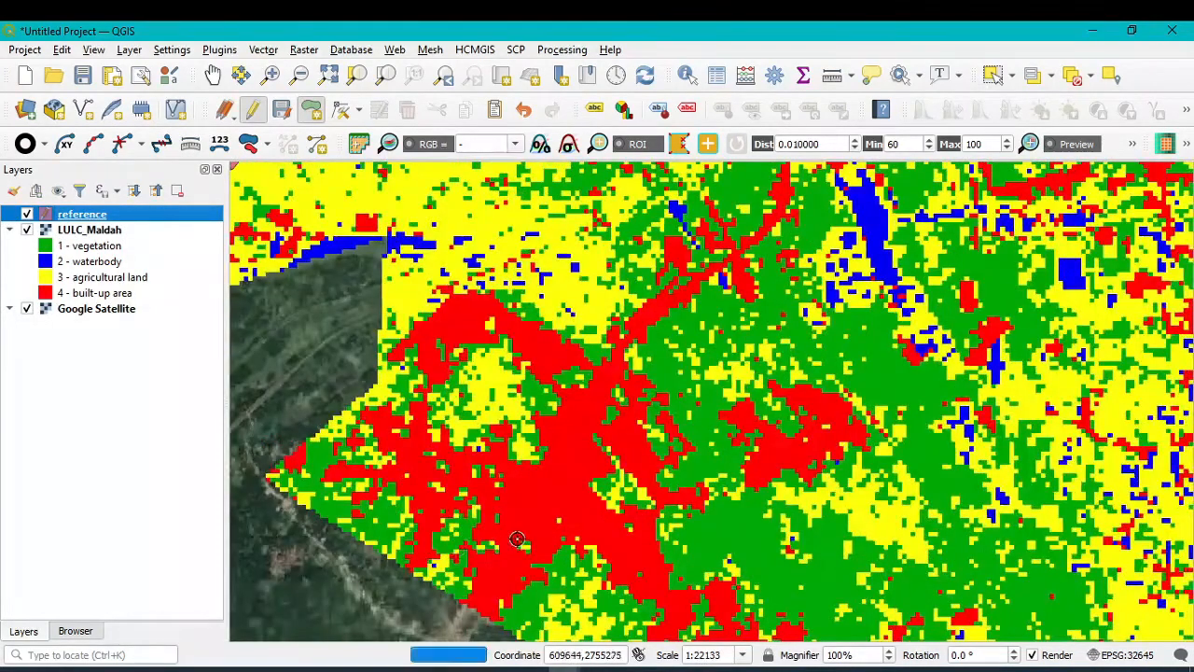
{"action": "left_click", "coordinate": [26, 230]}
{"action": "scroll", "coordinate": [471, 367], "scroll_direction": "up", "scroll_amount": 2}
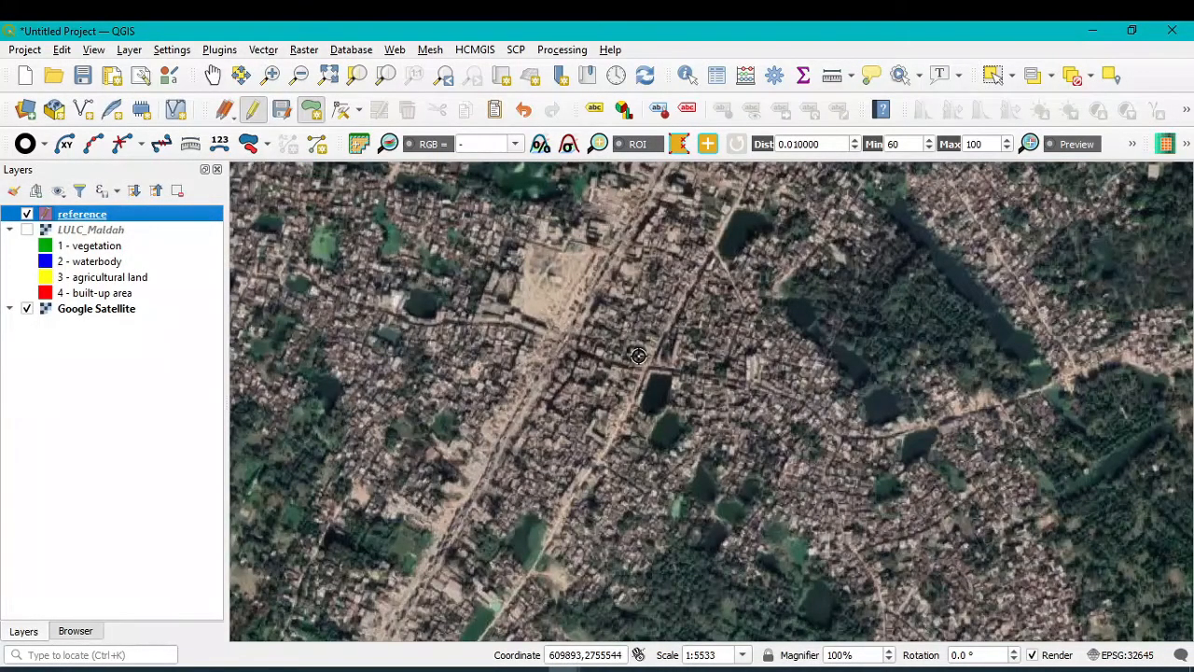
Step: Digitize a sixteenth polygon over the dense town along the main road, skirting the central ponds, and save it with id 16 and MC ID 4
{"action": "left_click", "coordinate": [543, 280]}
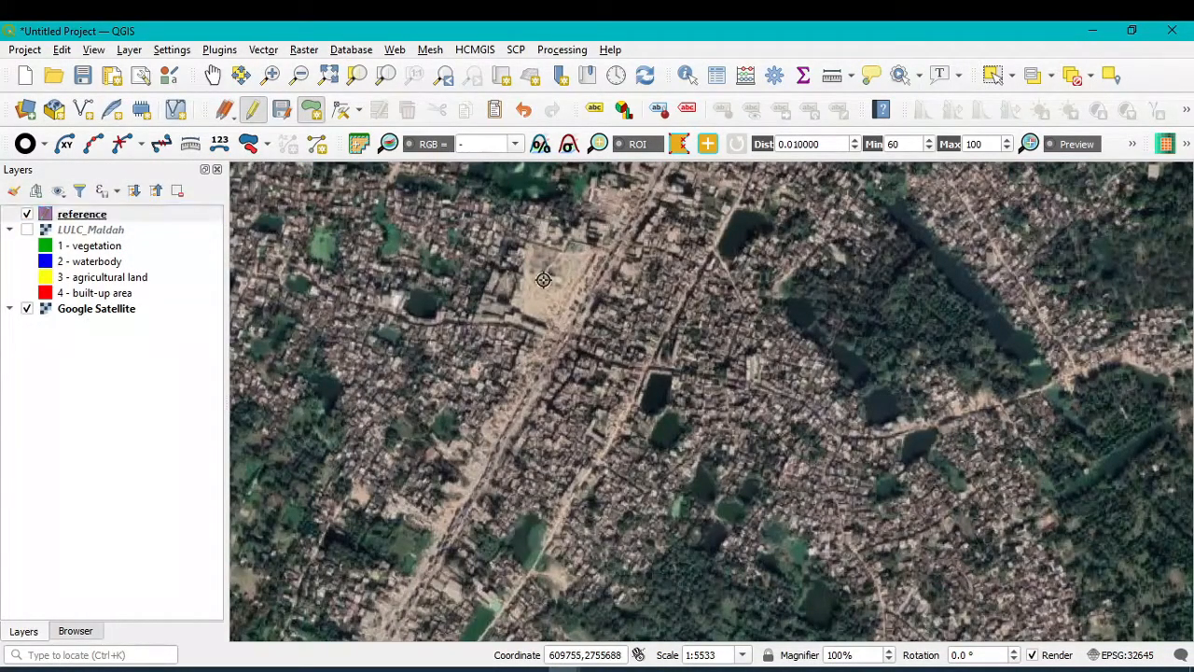
{"action": "left_click", "coordinate": [556, 272]}
{"action": "left_click", "coordinate": [441, 359]}
{"action": "left_click", "coordinate": [523, 476]}
{"action": "left_click", "coordinate": [615, 452]}
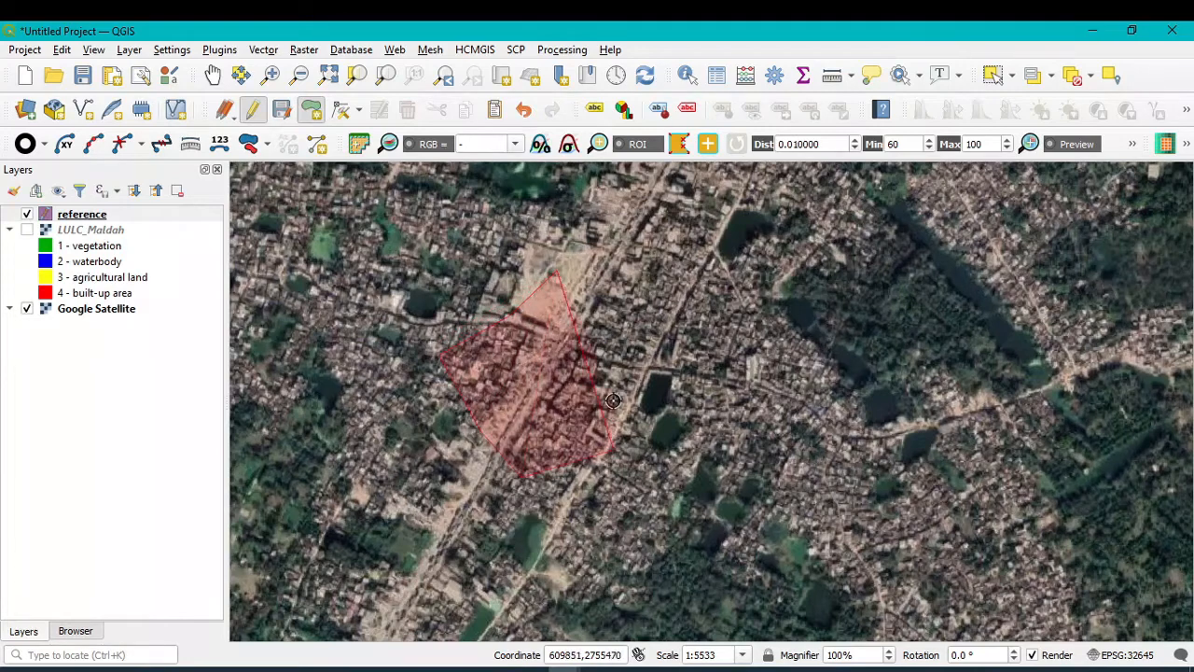
{"action": "left_click", "coordinate": [617, 385]}
{"action": "left_click", "coordinate": [655, 358]}
{"action": "left_click", "coordinate": [717, 383]}
{"action": "left_click", "coordinate": [736, 423]}
{"action": "left_click", "coordinate": [769, 454]}
{"action": "left_click", "coordinate": [821, 453]}
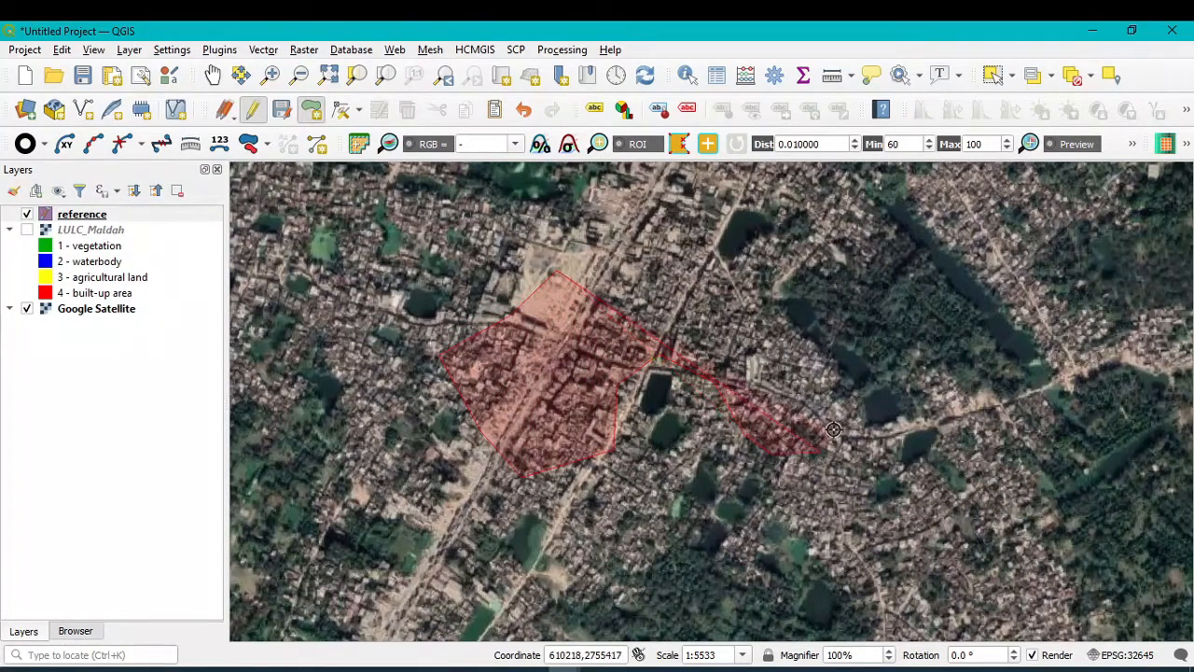
{"action": "left_click", "coordinate": [832, 411]}
{"action": "left_click", "coordinate": [821, 370]}
{"action": "left_click", "coordinate": [754, 326]}
{"action": "left_click", "coordinate": [743, 303]}
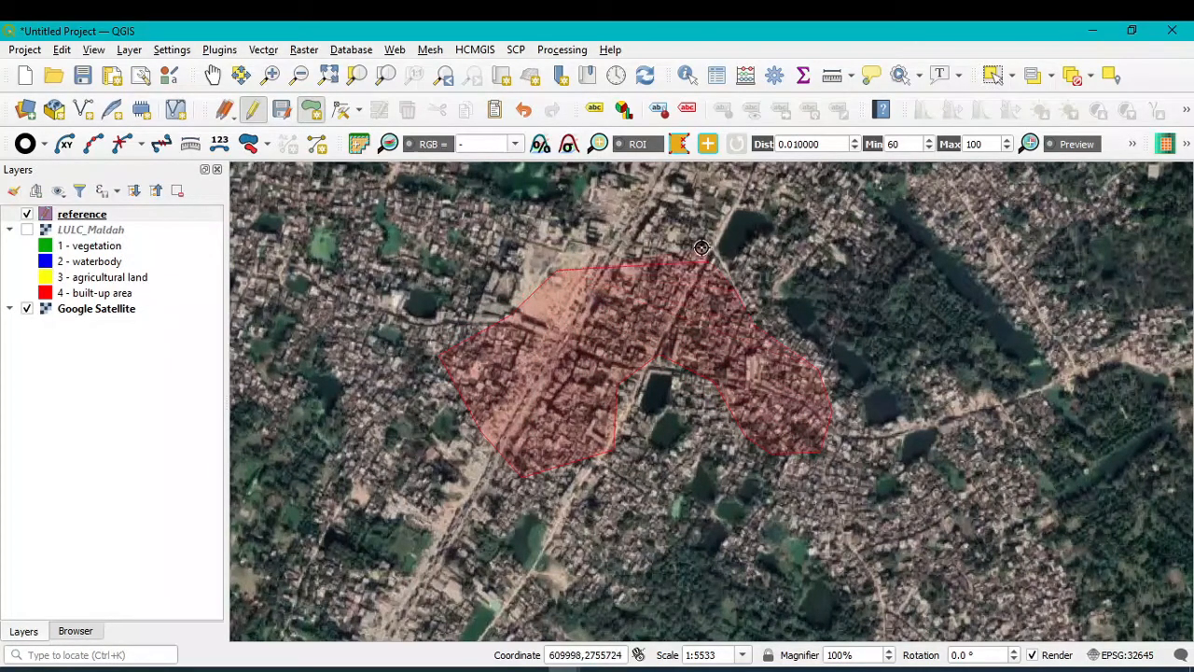
{"action": "left_click", "coordinate": [704, 246]}
{"action": "left_click", "coordinate": [726, 185]}
{"action": "left_click", "coordinate": [667, 193]}
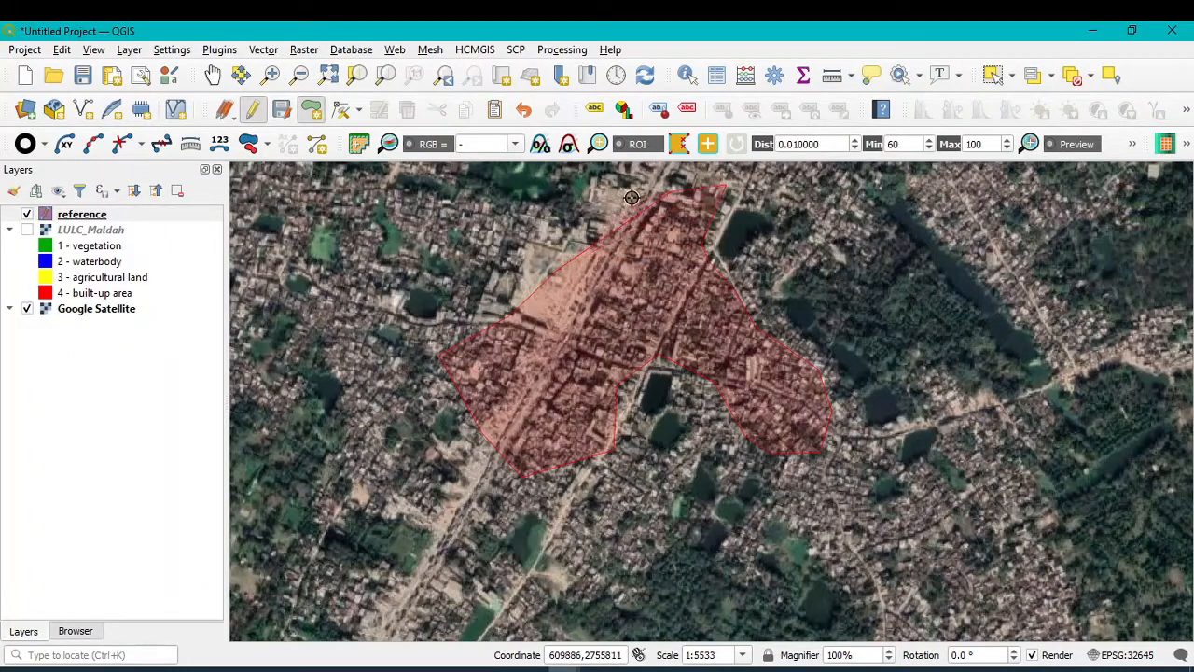
{"action": "left_click", "coordinate": [627, 202]}
{"action": "left_click", "coordinate": [586, 220]}
{"action": "right_click", "coordinate": [576, 258]}
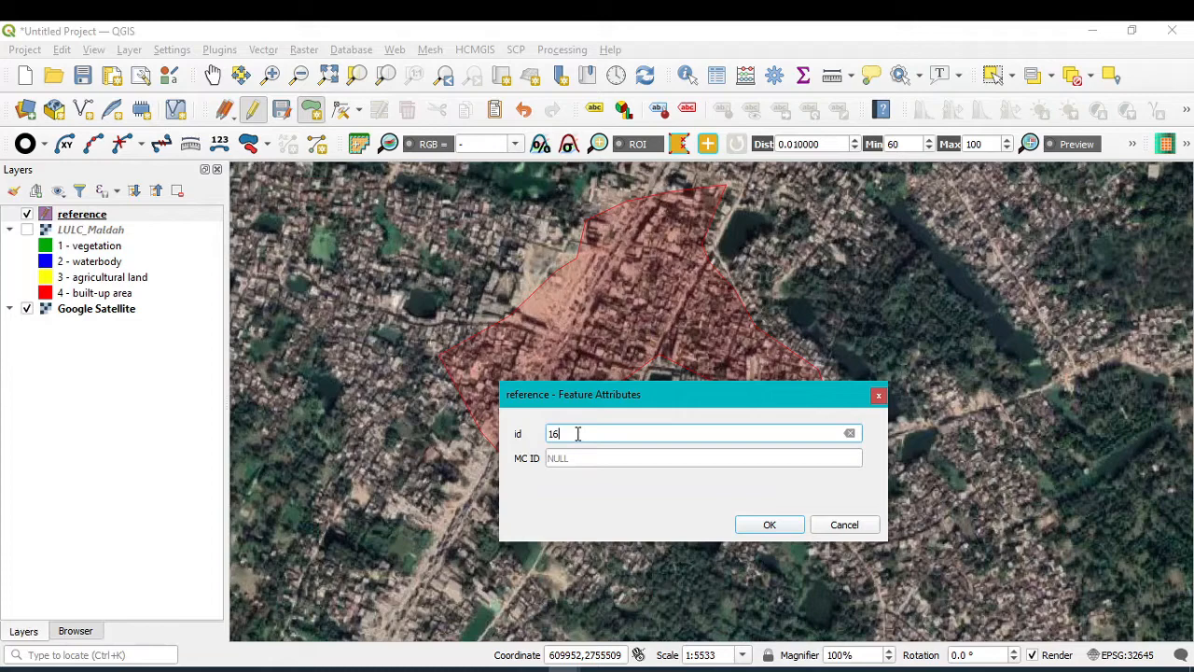
{"action": "left_click", "coordinate": [576, 457]}
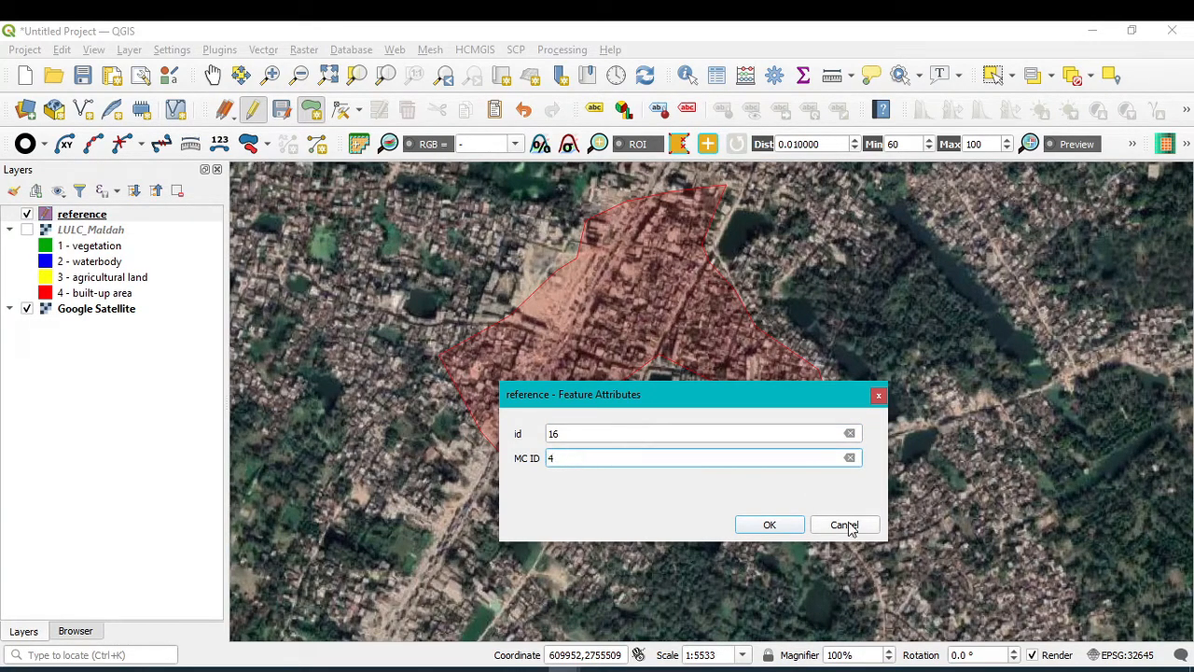
{"action": "left_click", "coordinate": [774, 530]}
Step: Digitize a seventeenth polygon over the dense settlement southwest of the canal, saving it with id 17 and the built-up area MC ID
{"action": "scroll", "coordinate": [776, 521], "scroll_direction": "down", "scroll_amount": 2}
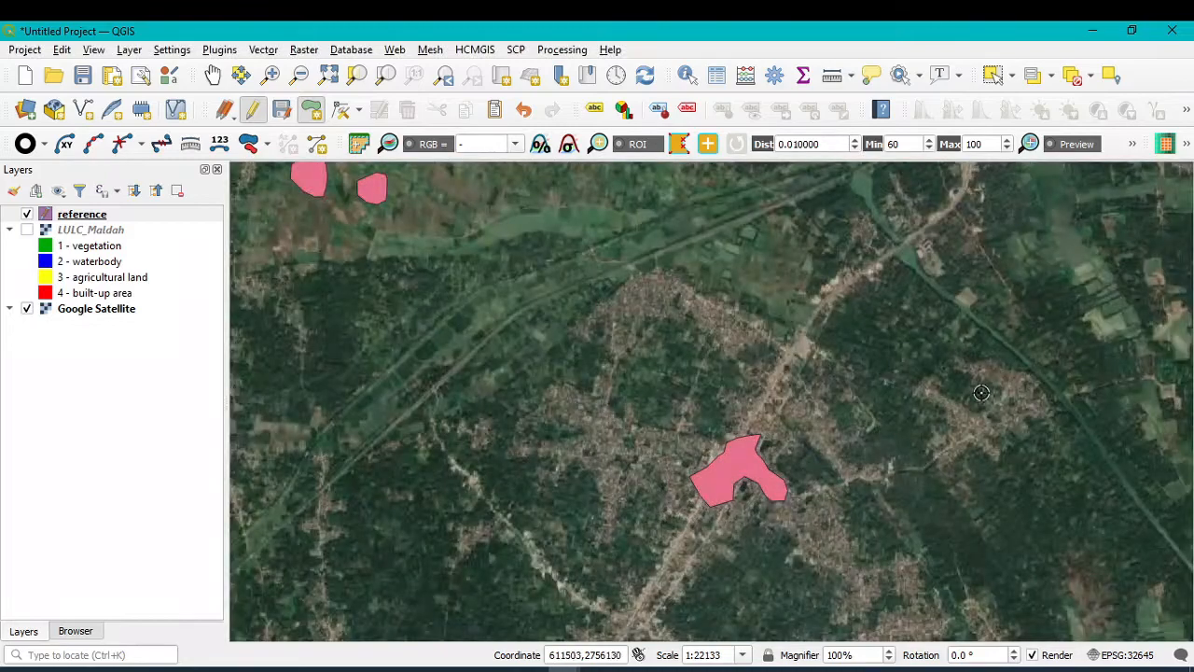
{"action": "scroll", "coordinate": [1025, 397], "scroll_direction": "up", "scroll_amount": 2}
{"action": "scroll", "coordinate": [1013, 362], "scroll_direction": "up", "scroll_amount": 1}
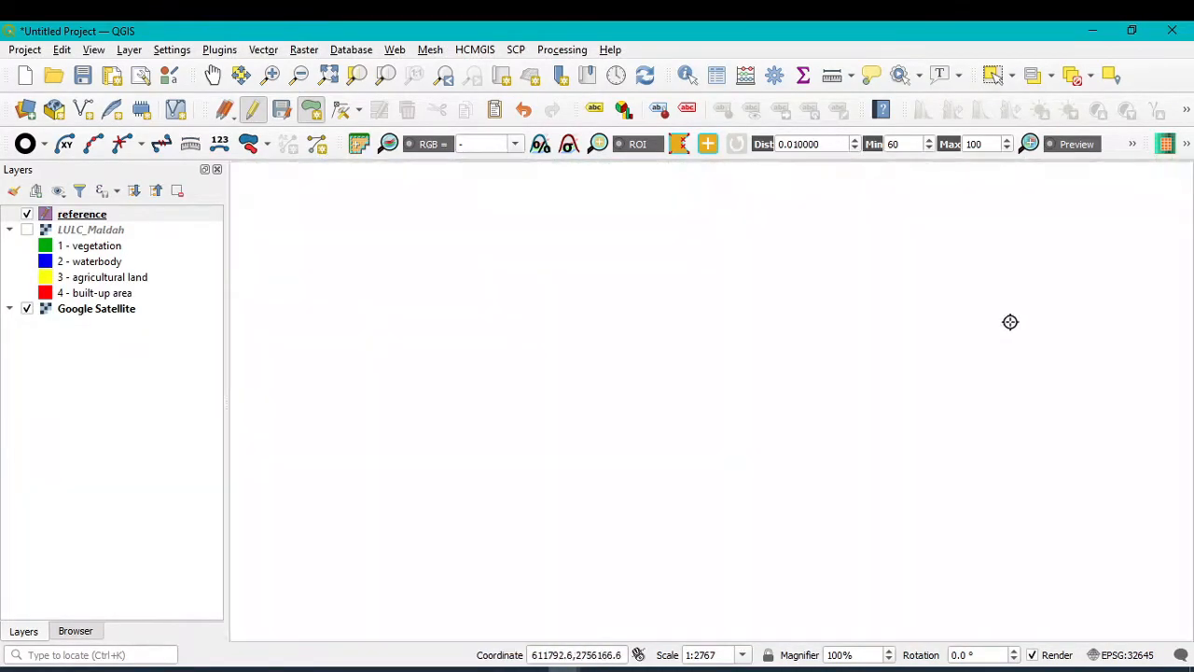
{"action": "left_click", "coordinate": [993, 265]}
{"action": "left_click", "coordinate": [924, 250]}
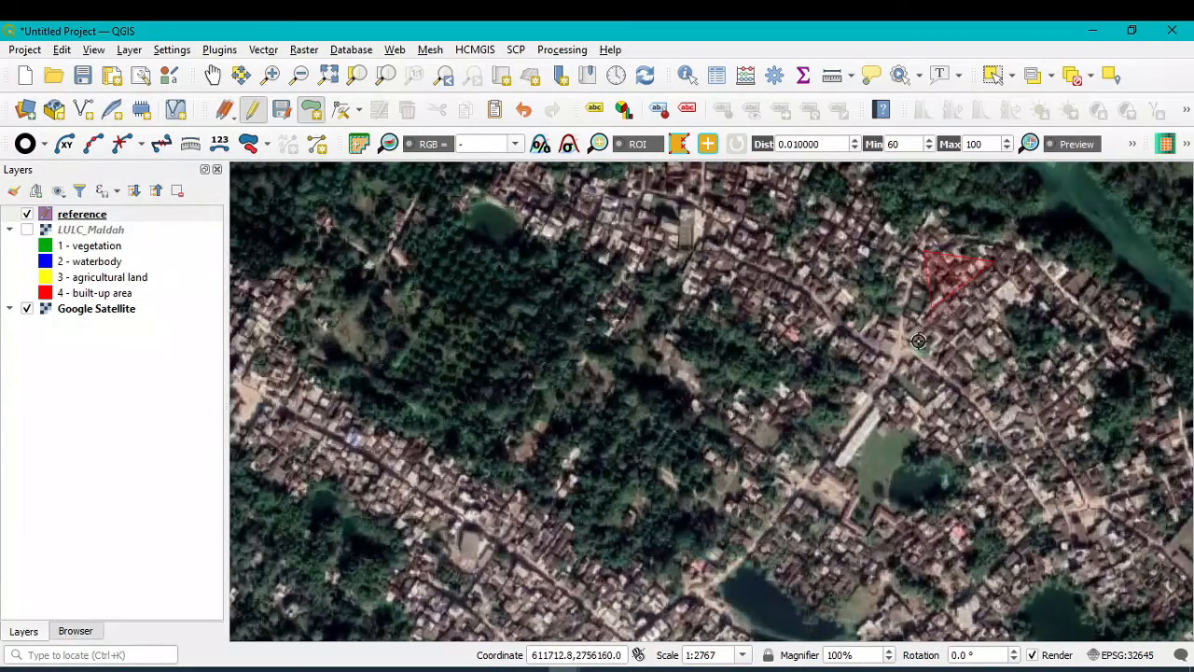
{"action": "left_click", "coordinate": [961, 440]}
{"action": "left_click", "coordinate": [986, 455]}
{"action": "left_click", "coordinate": [1018, 503]}
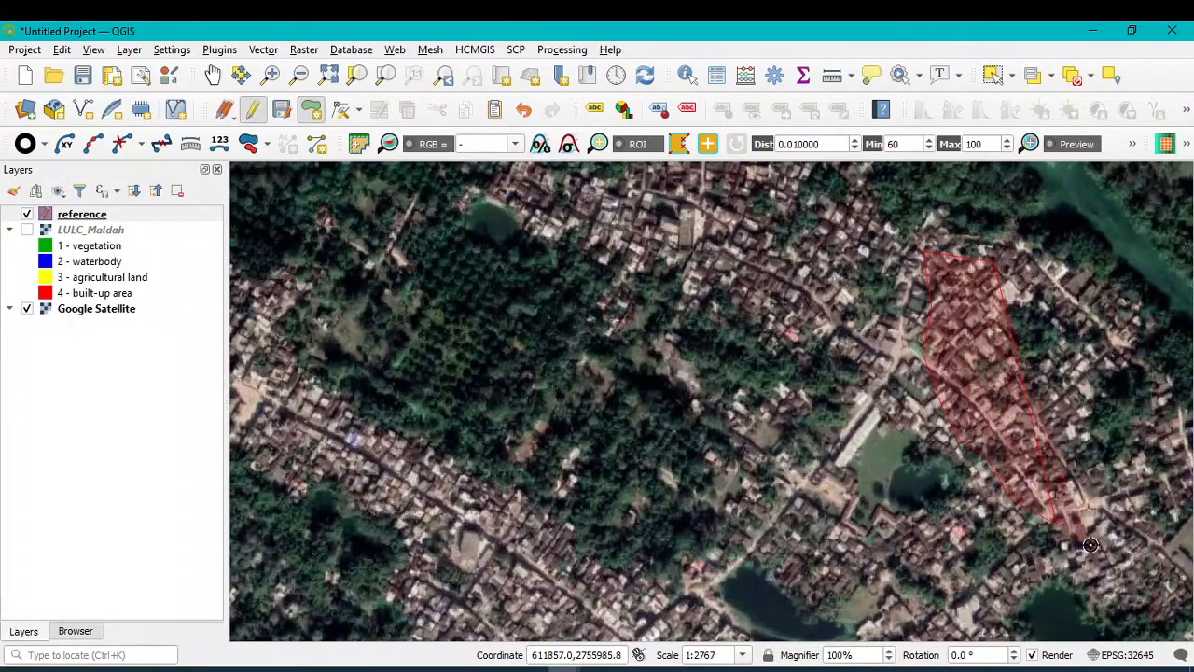
{"action": "left_click", "coordinate": [1097, 541]}
{"action": "left_click", "coordinate": [1101, 503]}
{"action": "left_click", "coordinate": [1070, 456]}
{"action": "left_click", "coordinate": [1070, 396]}
{"action": "left_click", "coordinate": [1025, 390]}
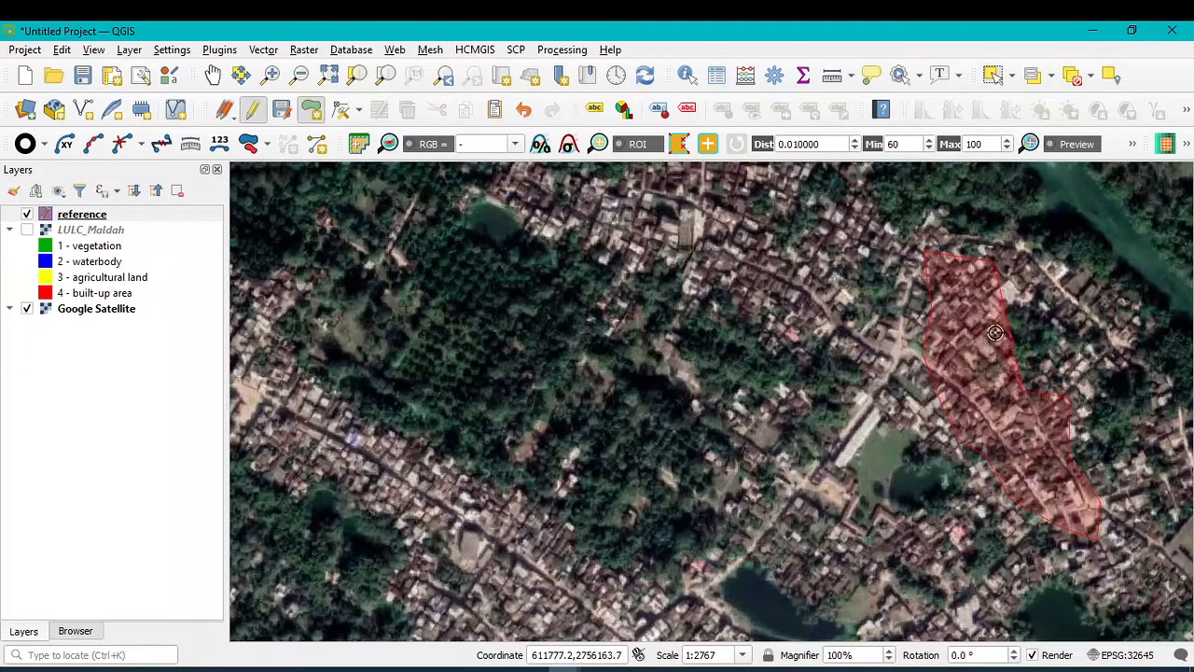
{"action": "left_click", "coordinate": [999, 320]}
{"action": "left_click", "coordinate": [1010, 292]}
{"action": "right_click", "coordinate": [1029, 266]}
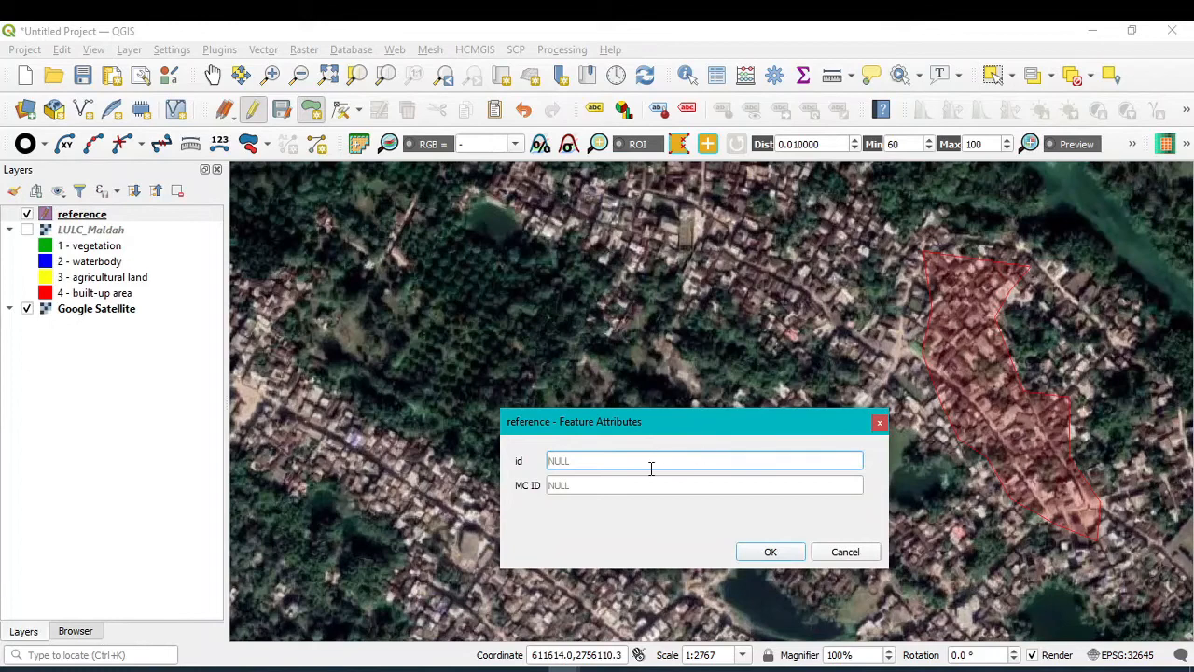
{"action": "left_click", "coordinate": [571, 487]}
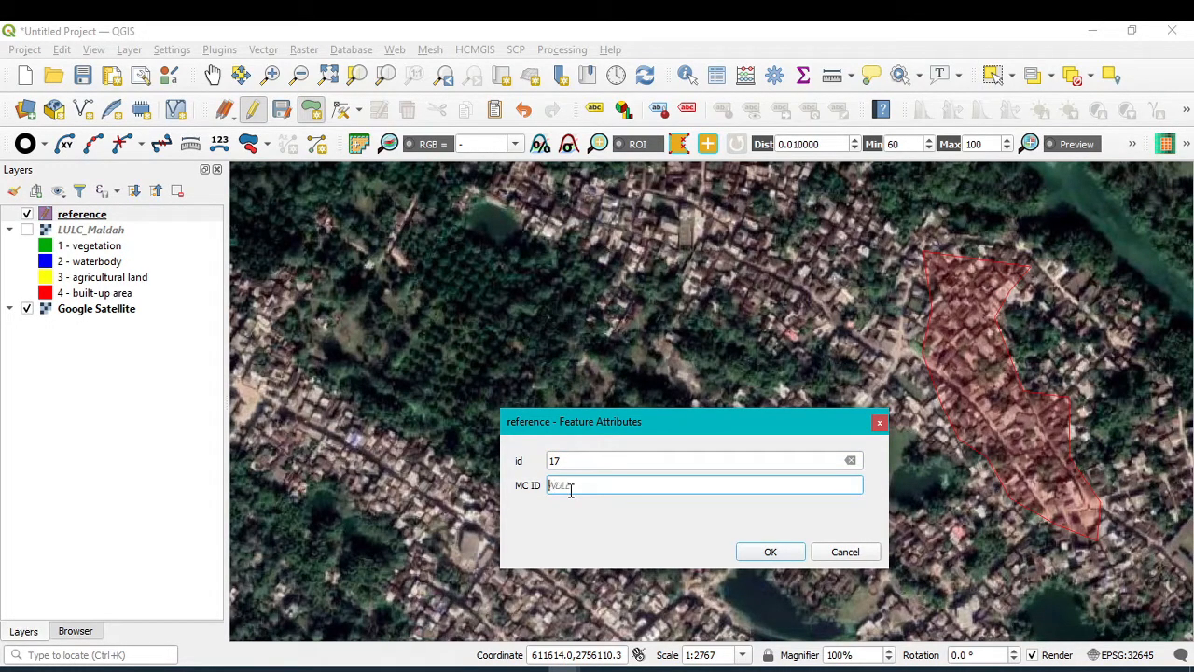
{"action": "left_click", "coordinate": [771, 551]}
Step: Digitize an eighteenth polygon over the village northwest of the highway bridge and save it with id 18 and MC ID 4
{"action": "scroll", "coordinate": [780, 551], "scroll_direction": "down", "scroll_amount": 2}
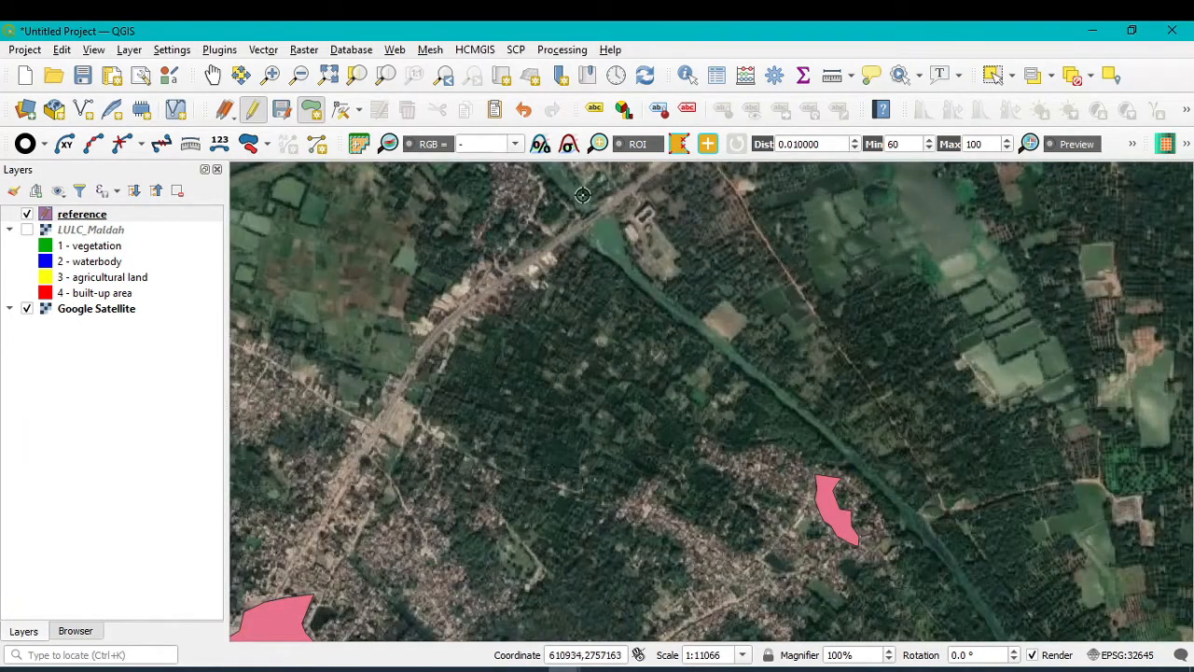
{"action": "scroll", "coordinate": [570, 205], "scroll_direction": "down", "scroll_amount": 1}
{"action": "scroll", "coordinate": [550, 219], "scroll_direction": "up", "scroll_amount": 3}
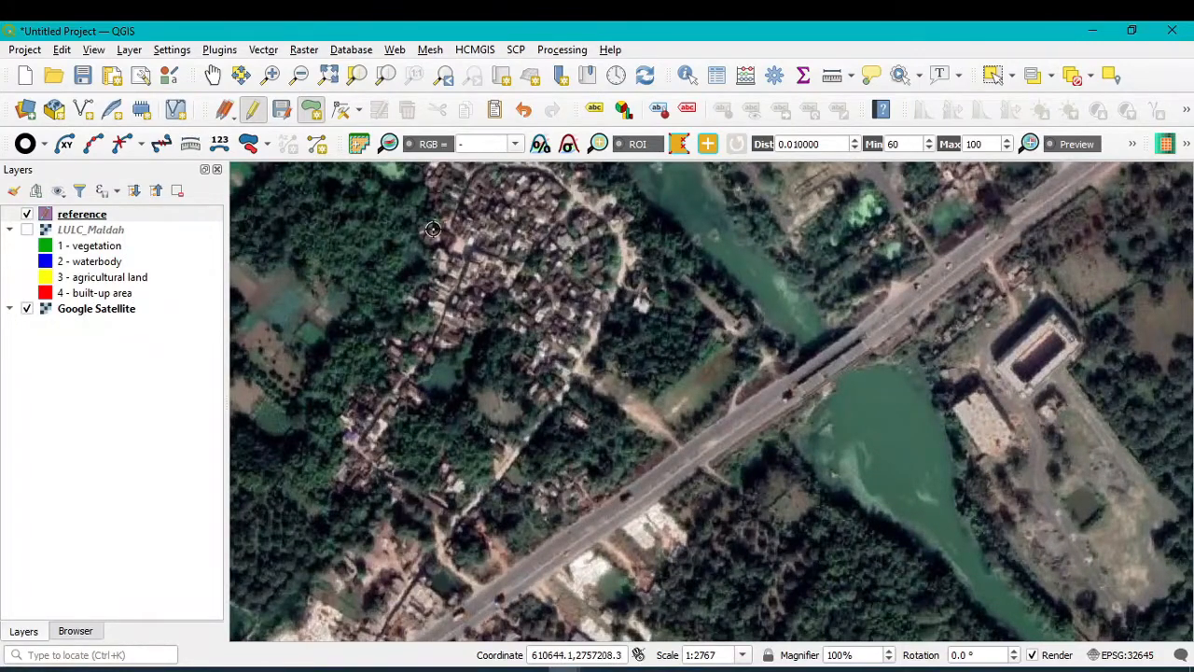
{"action": "left_click", "coordinate": [457, 193]}
{"action": "left_click", "coordinate": [444, 269]}
{"action": "left_click", "coordinate": [483, 313]}
{"action": "left_click", "coordinate": [521, 307]}
{"action": "left_click", "coordinate": [572, 338]}
{"action": "left_click", "coordinate": [595, 293]}
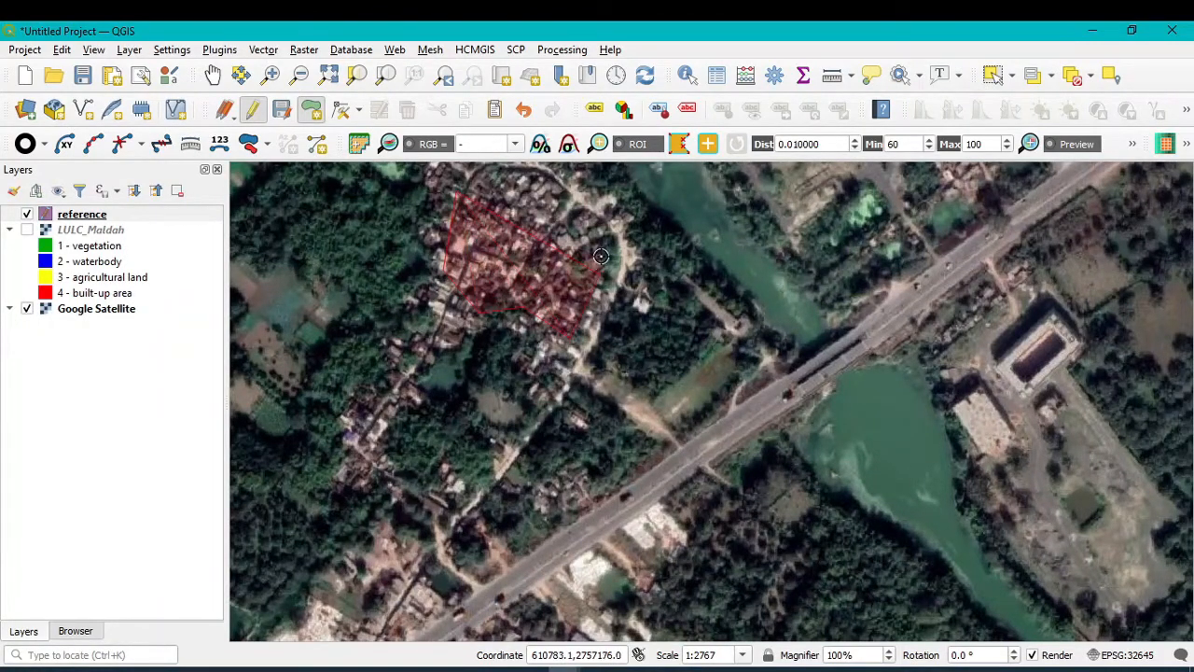
{"action": "left_click", "coordinate": [601, 256]}
{"action": "left_click", "coordinate": [600, 224]}
{"action": "left_click", "coordinate": [558, 174]}
{"action": "left_click", "coordinate": [524, 169]}
{"action": "right_click", "coordinate": [524, 169]}
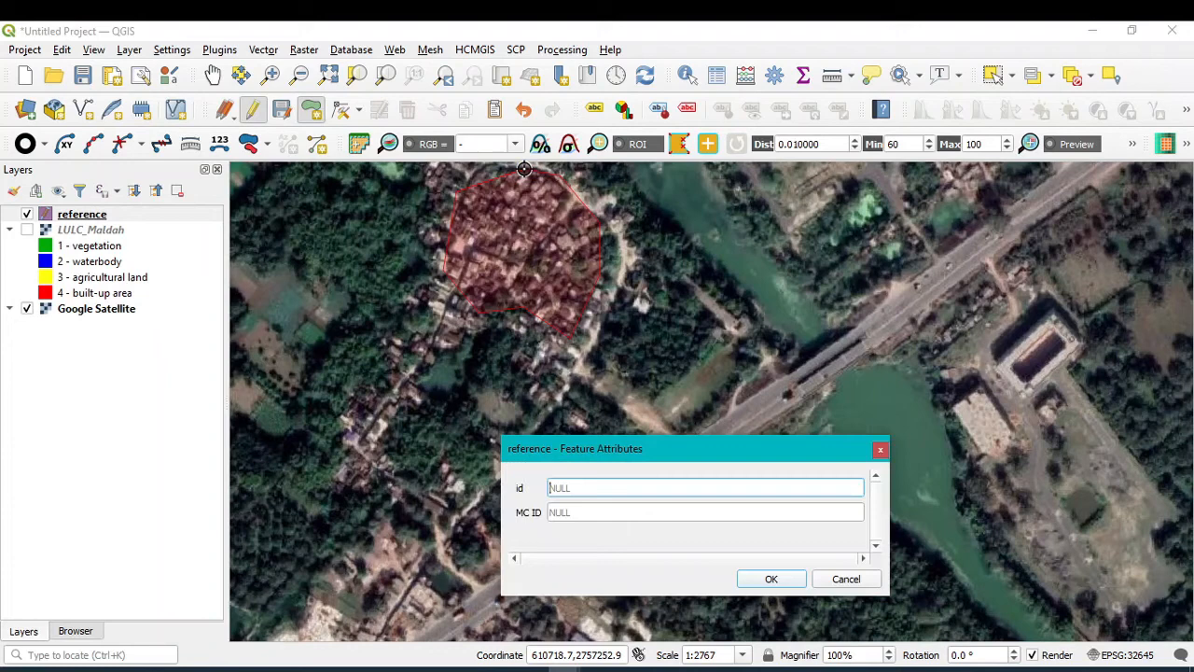
{"action": "left_click", "coordinate": [604, 507]}
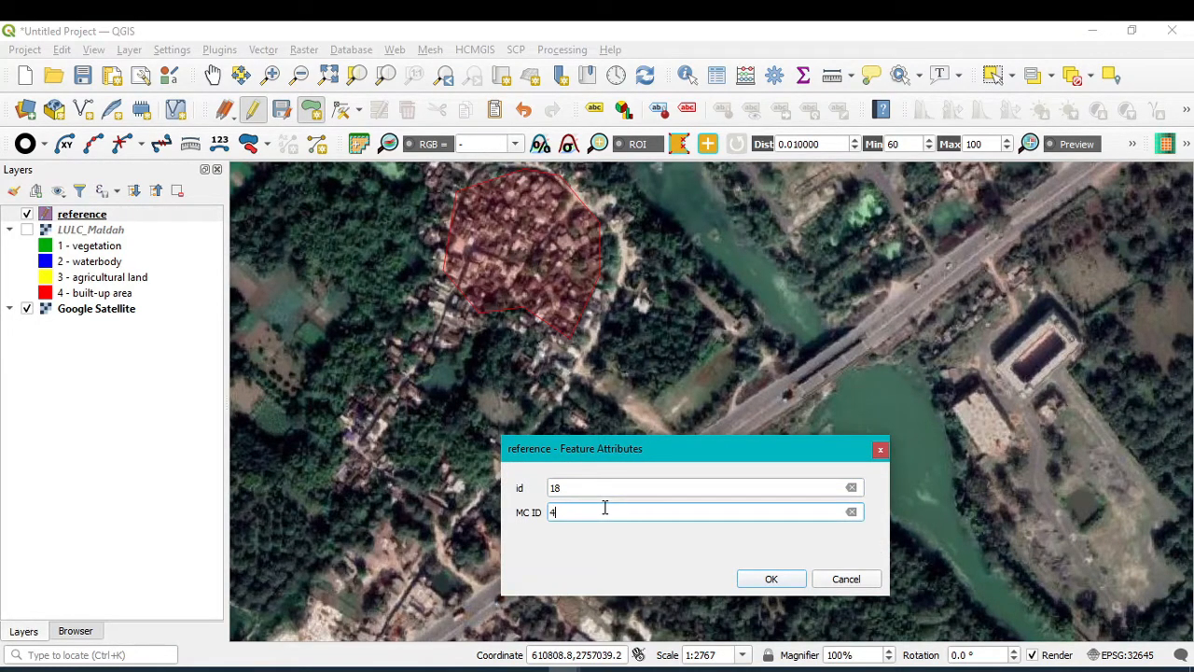
{"action": "type", "text": "4"}
{"action": "left_click", "coordinate": [752, 575]}
Step: Zoom to the full LULC_Maldah layer, locate another built-up area patch in its northeast and compare it with the satellite imagery
{"action": "scroll", "coordinate": [738, 551], "scroll_direction": "down", "scroll_amount": 4}
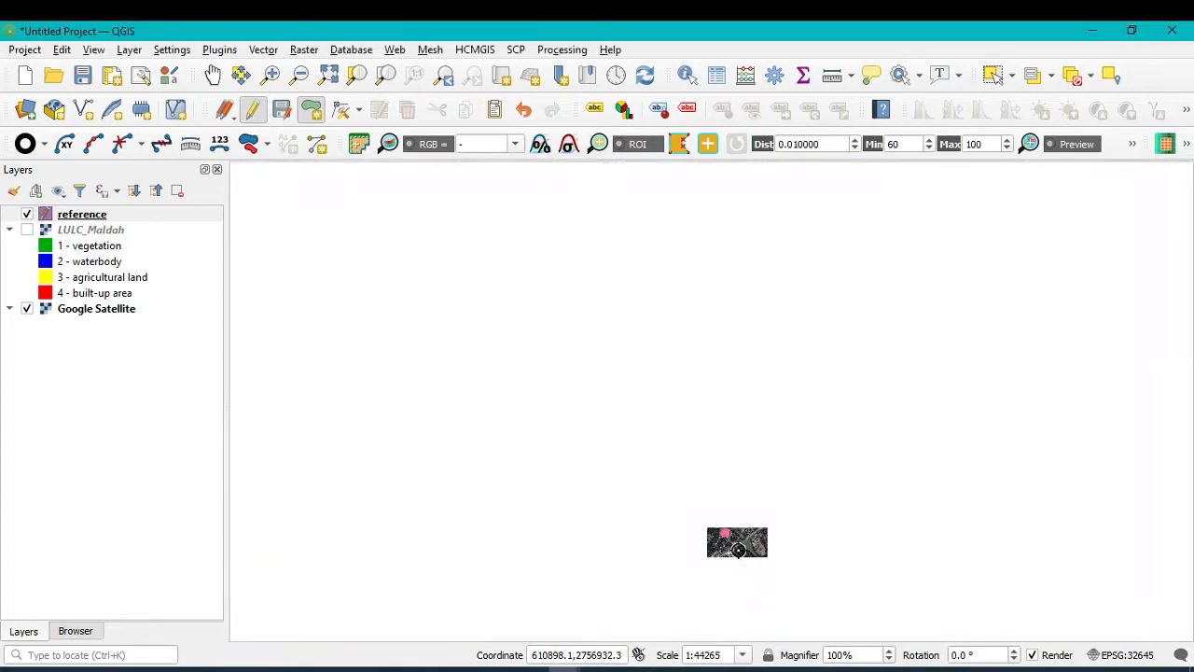
{"action": "scroll", "coordinate": [888, 280], "scroll_direction": "up", "scroll_amount": 2}
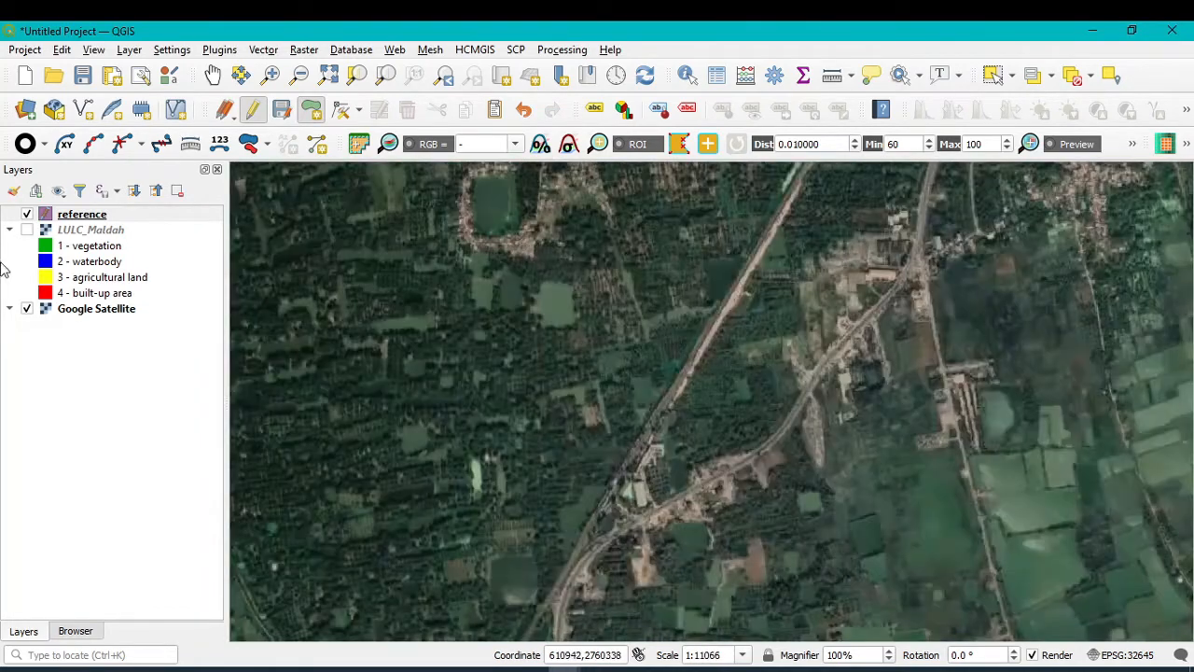
{"action": "right_click", "coordinate": [67, 231]}
{"action": "left_click", "coordinate": [93, 233]}
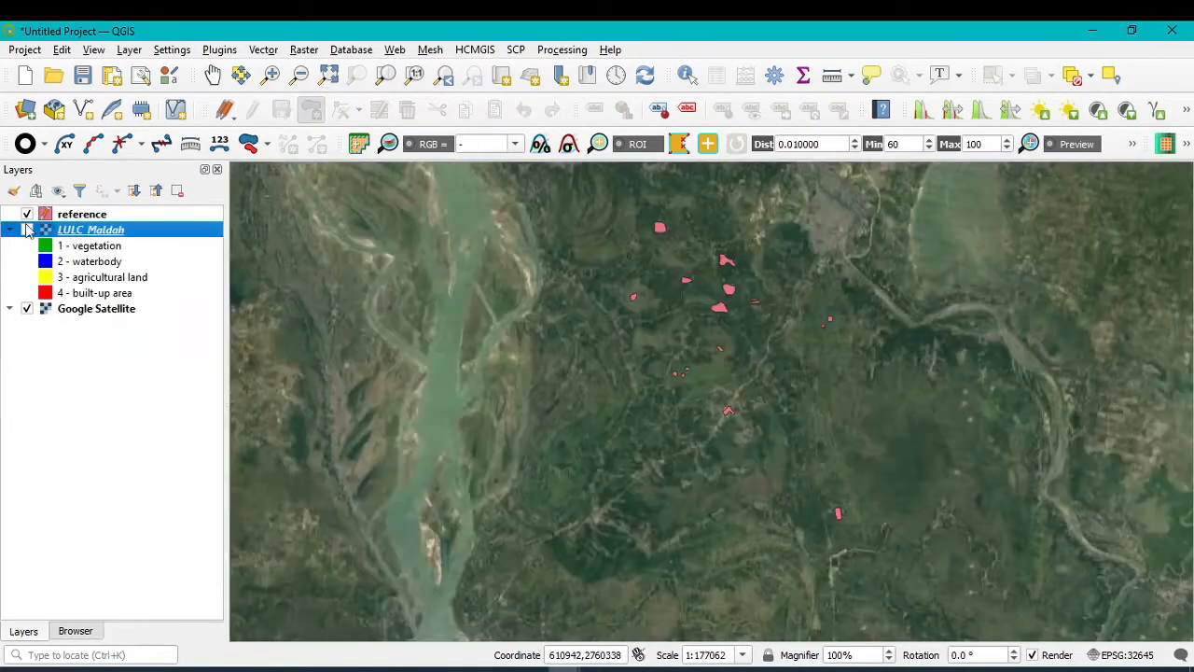
{"action": "left_click", "coordinate": [27, 229]}
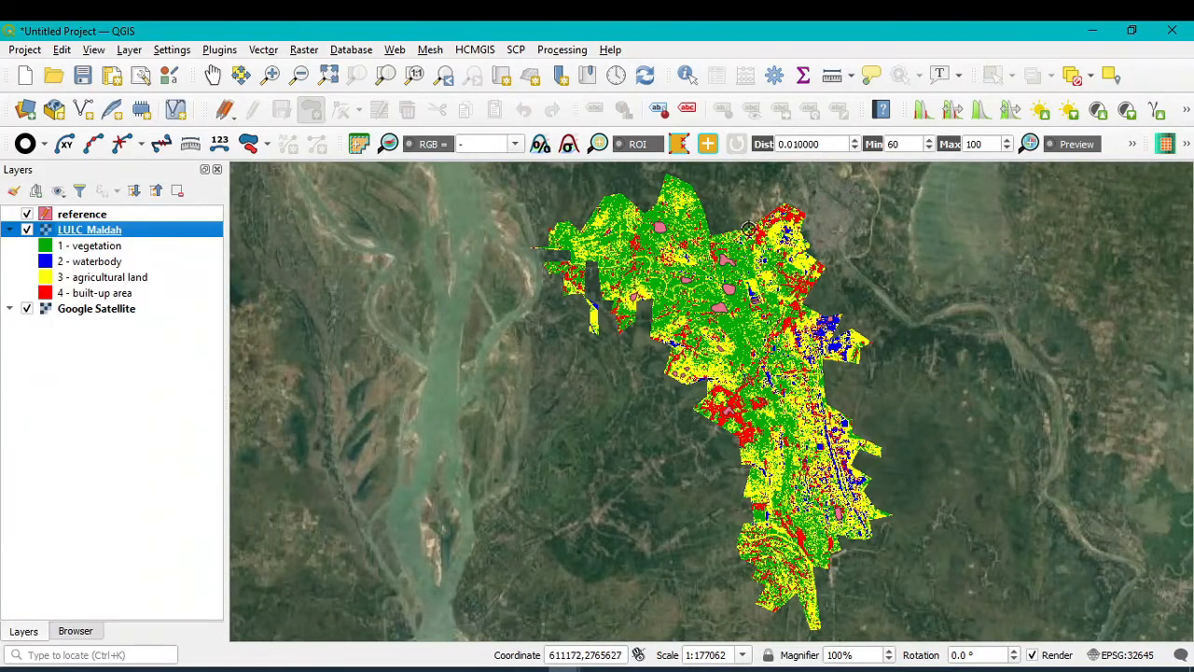
{"action": "scroll", "coordinate": [790, 280], "scroll_direction": "up", "scroll_amount": 2}
{"action": "scroll", "coordinate": [789, 278], "scroll_direction": "up", "scroll_amount": 1}
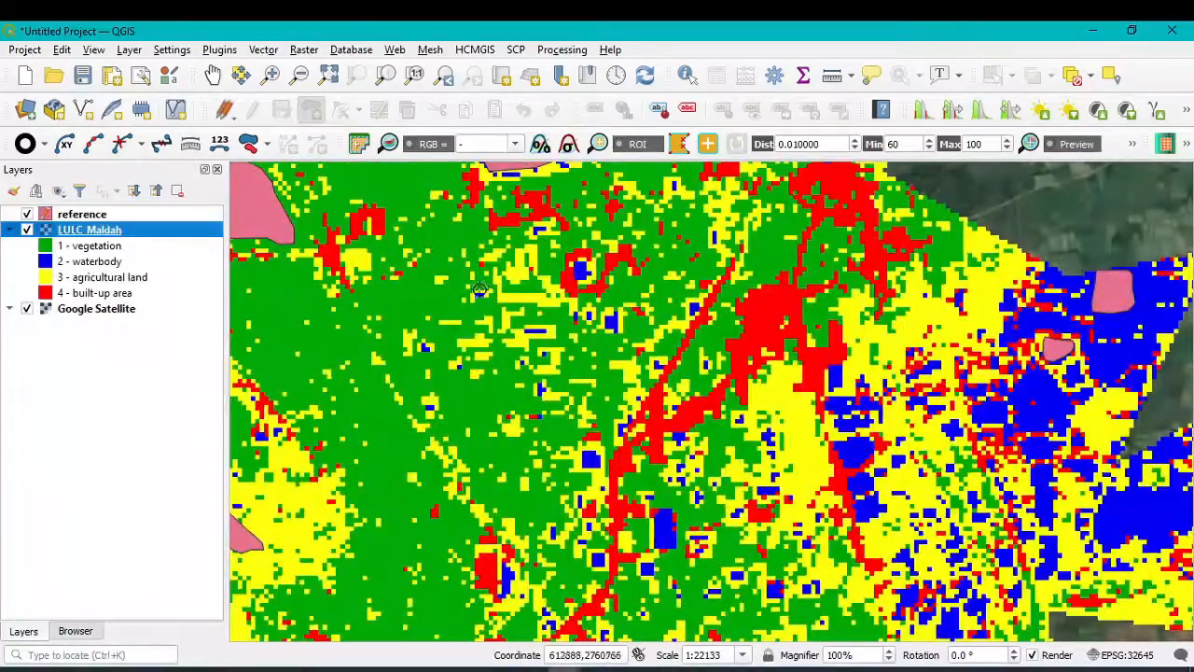
{"action": "left_click", "coordinate": [27, 230]}
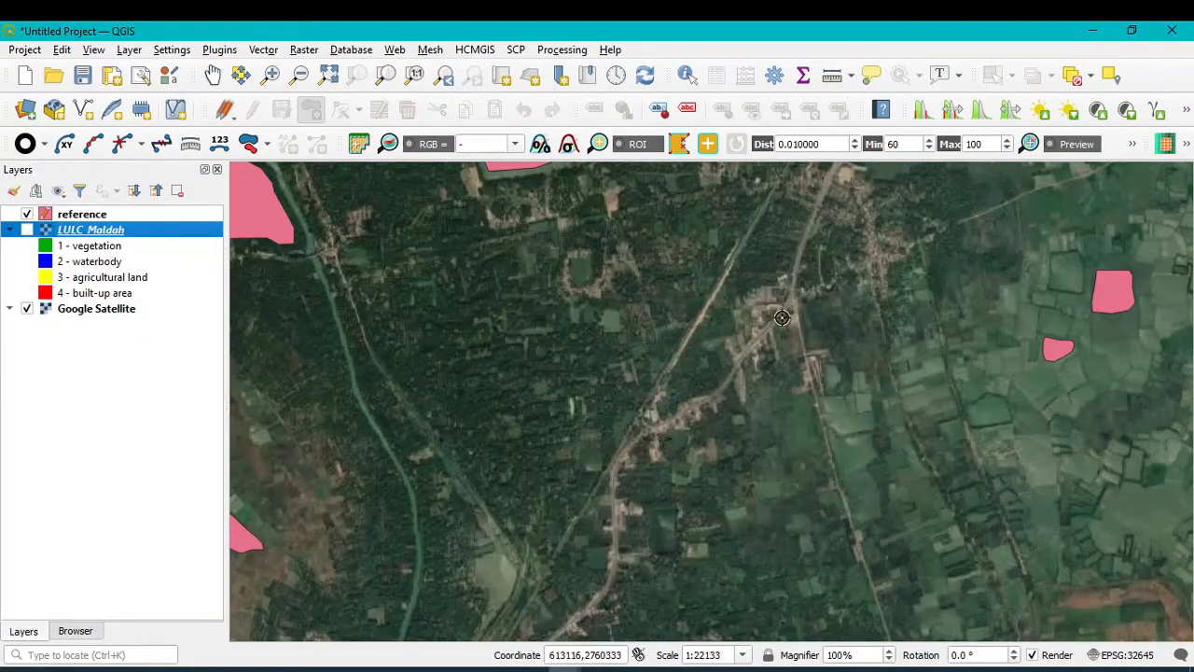
{"action": "scroll", "coordinate": [782, 317], "scroll_direction": "up", "scroll_amount": 2}
{"action": "scroll", "coordinate": [751, 334], "scroll_direction": "down", "scroll_amount": 2}
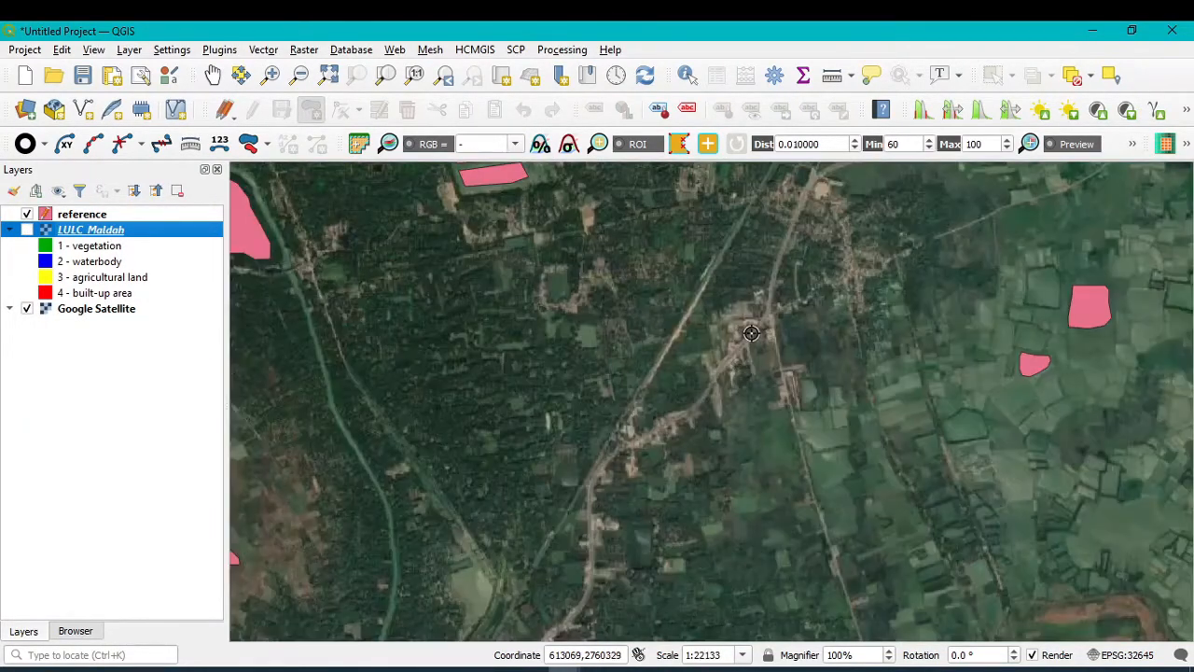
{"action": "scroll", "coordinate": [803, 282], "scroll_direction": "up", "scroll_amount": 3}
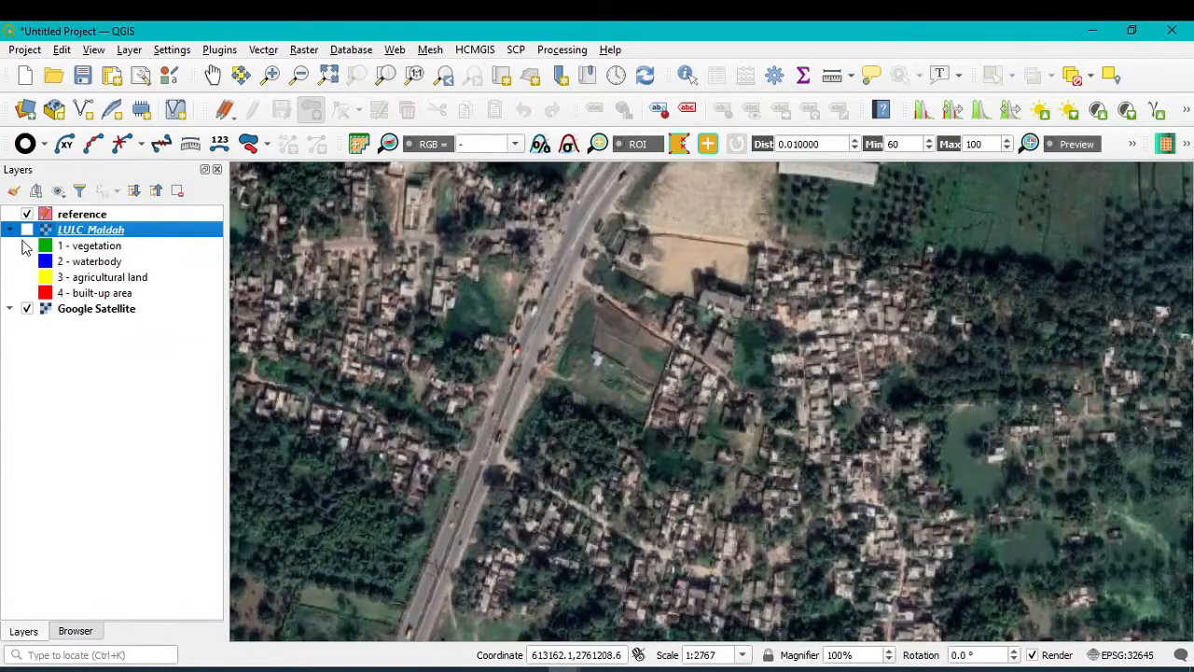
{"action": "left_click", "coordinate": [26, 230]}
{"action": "left_click", "coordinate": [27, 230]}
Step: Digitize a nineteenth polygon in the reference layer over the dense settlement east of the highway, saving it with id 19 and MC ID 4
{"action": "left_click", "coordinate": [806, 273]}
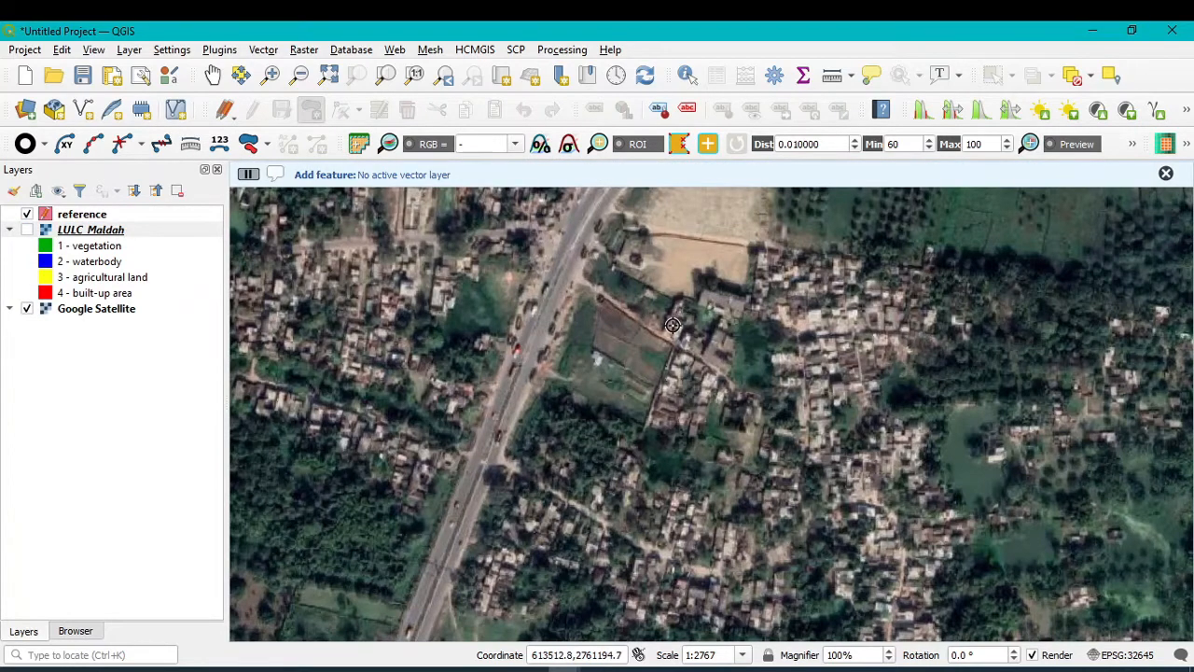
{"action": "left_click", "coordinate": [79, 214]}
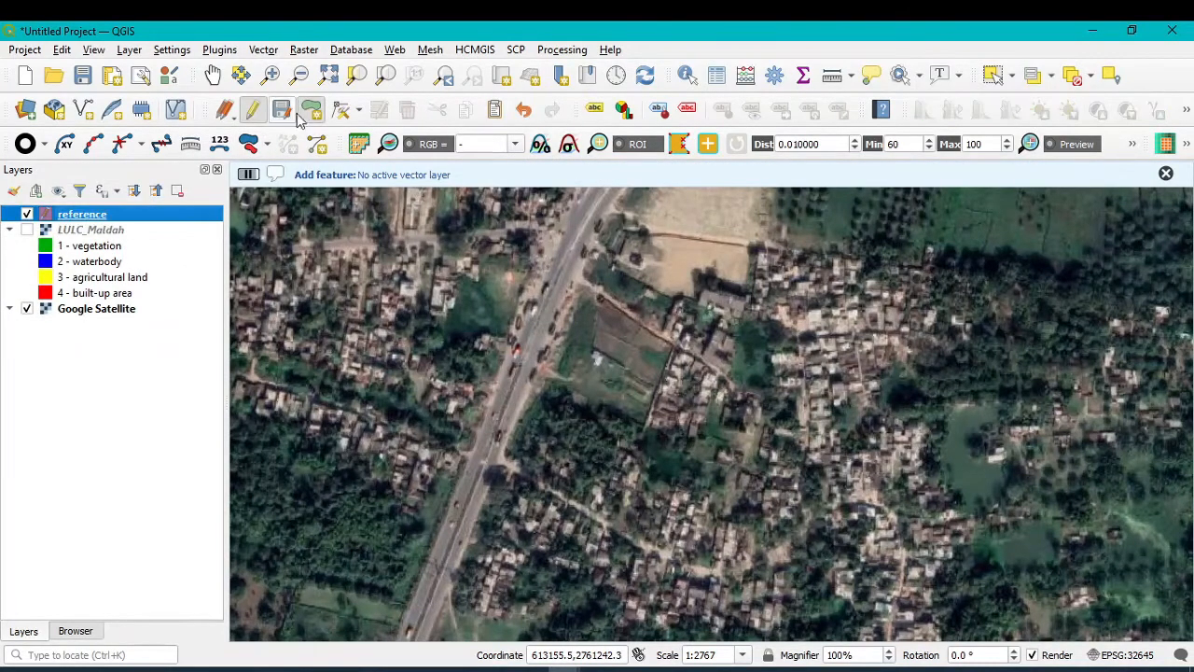
{"action": "left_click", "coordinate": [803, 262]}
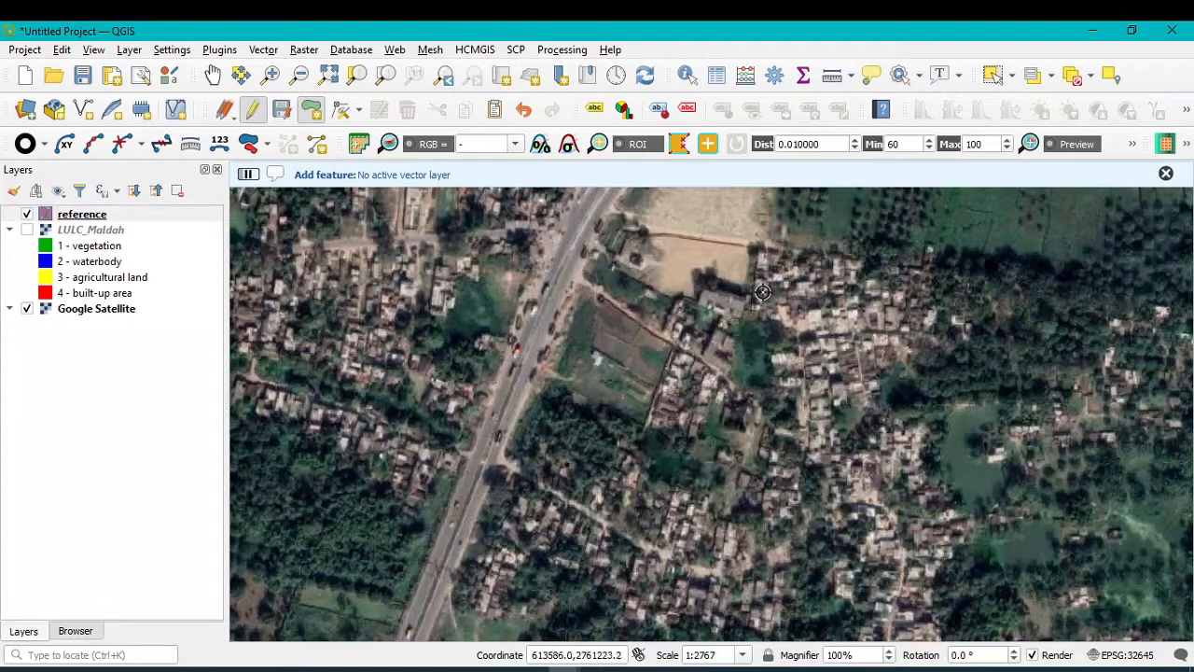
{"action": "left_click", "coordinate": [780, 326]}
{"action": "left_click", "coordinate": [807, 380]}
{"action": "left_click", "coordinate": [800, 429]}
{"action": "left_click", "coordinate": [773, 497]}
{"action": "left_click", "coordinate": [923, 539]}
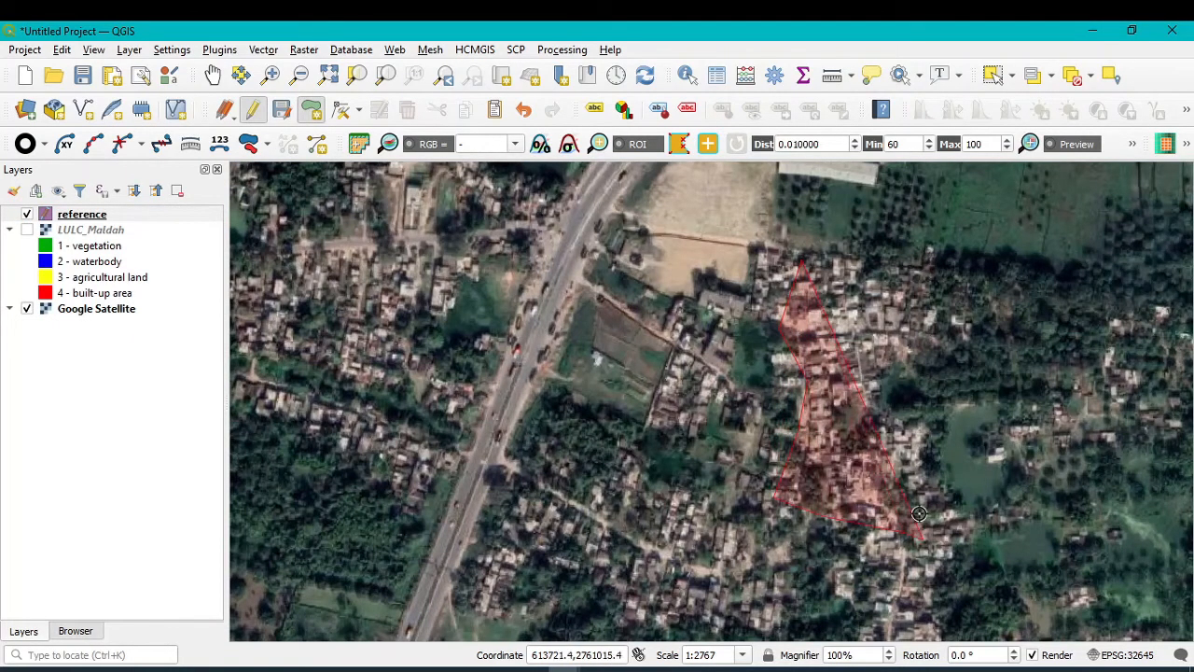
{"action": "left_click", "coordinate": [866, 408]}
{"action": "left_click", "coordinate": [888, 297]}
{"action": "right_click", "coordinate": [849, 271]}
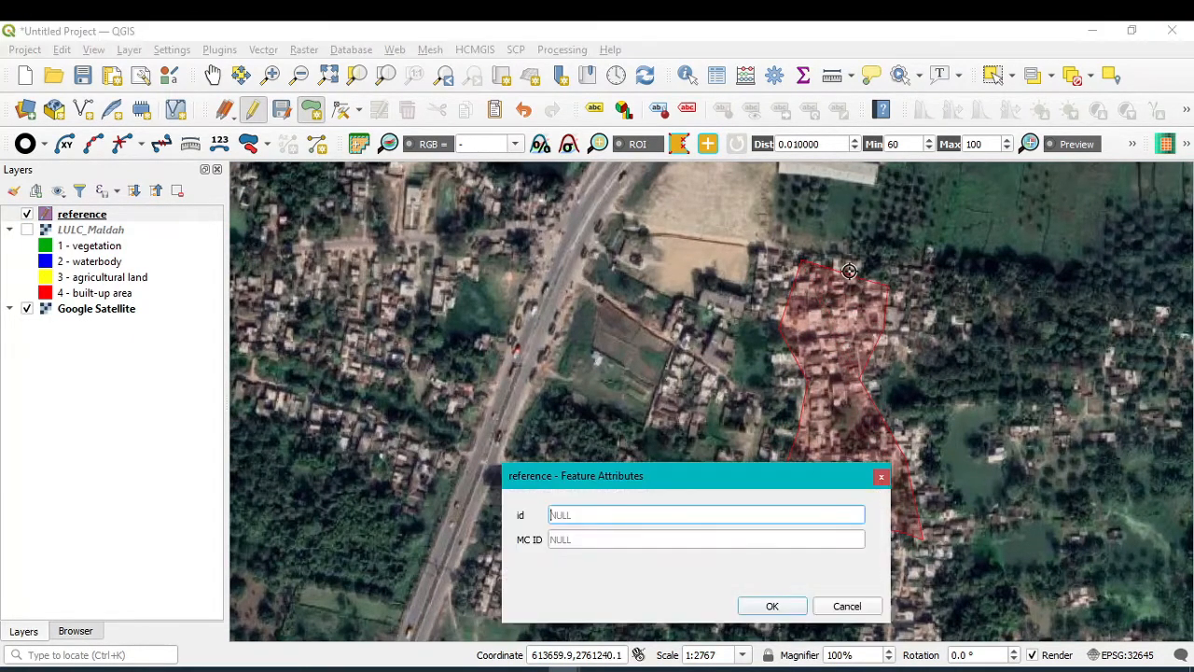
{"action": "left_click", "coordinate": [599, 542]}
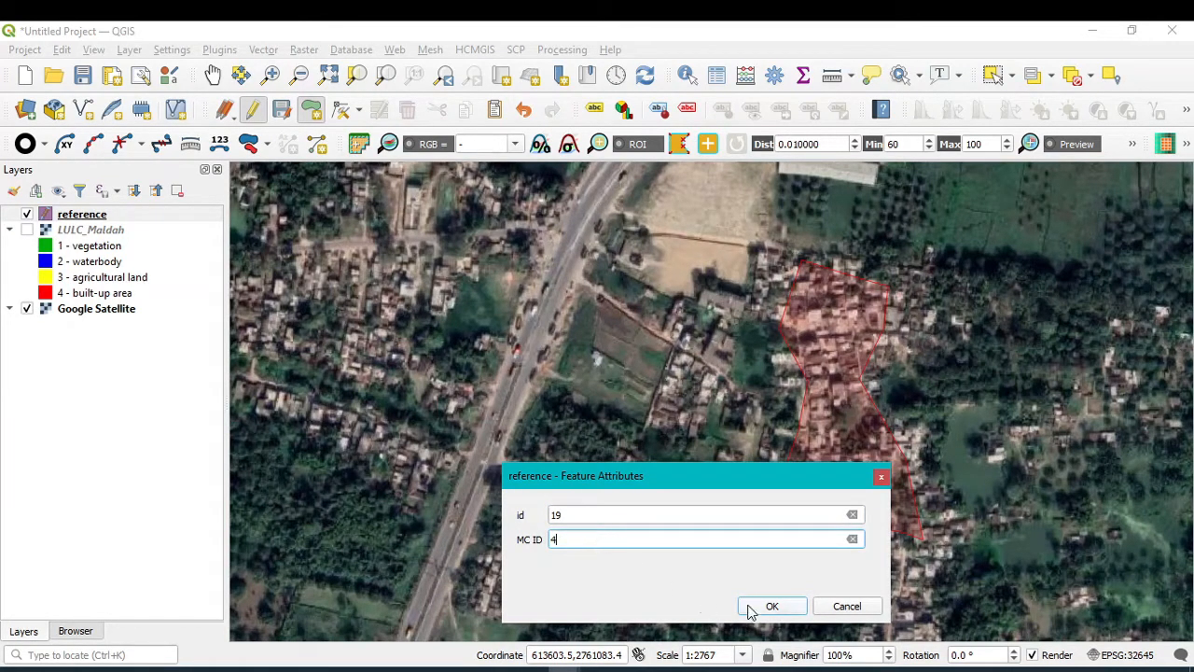
{"action": "type", "text": "4"}
{"action": "left_click", "coordinate": [749, 611]}
Step: Digitize a twentieth polygon in the city to the north, over the dense housing block southwest of the road junction
{"action": "scroll", "coordinate": [658, 574], "scroll_direction": "down", "scroll_amount": 4}
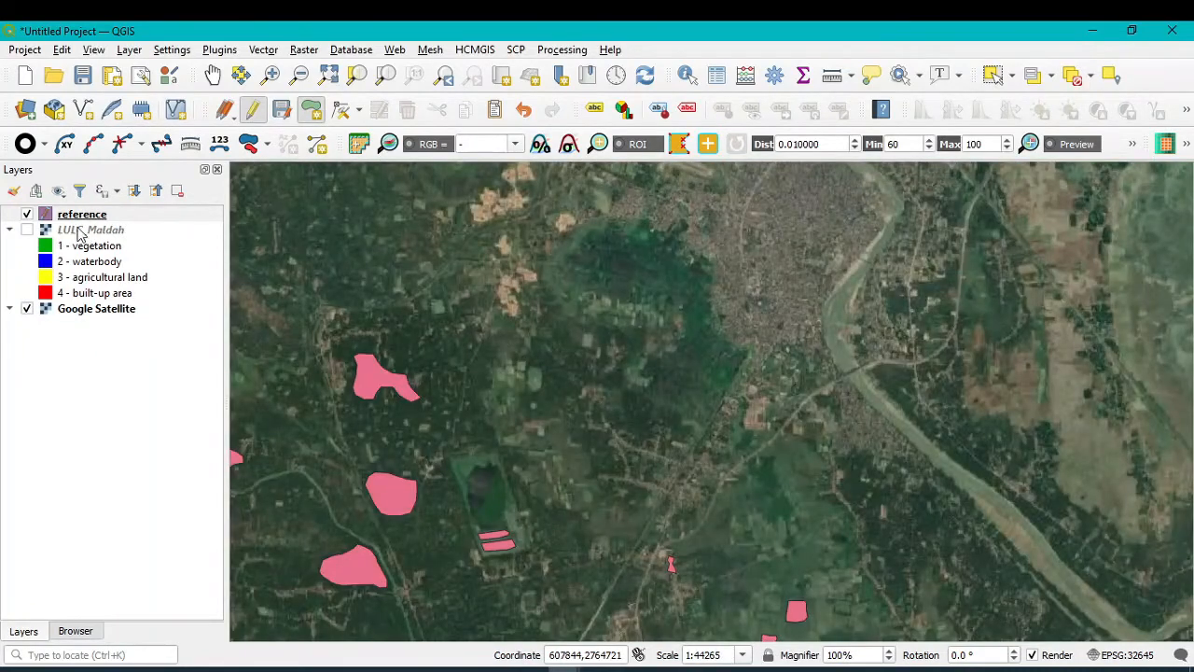
{"action": "left_click", "coordinate": [26, 230]}
{"action": "left_click", "coordinate": [26, 229]}
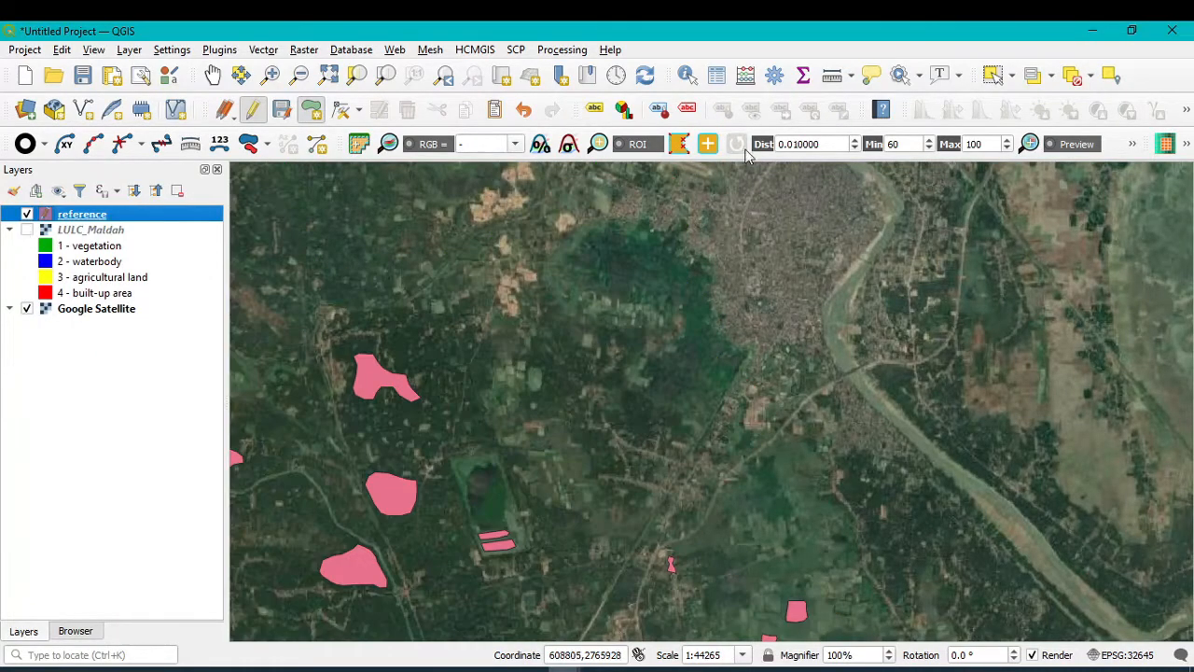
{"action": "scroll", "coordinate": [642, 193], "scroll_direction": "up", "scroll_amount": 3}
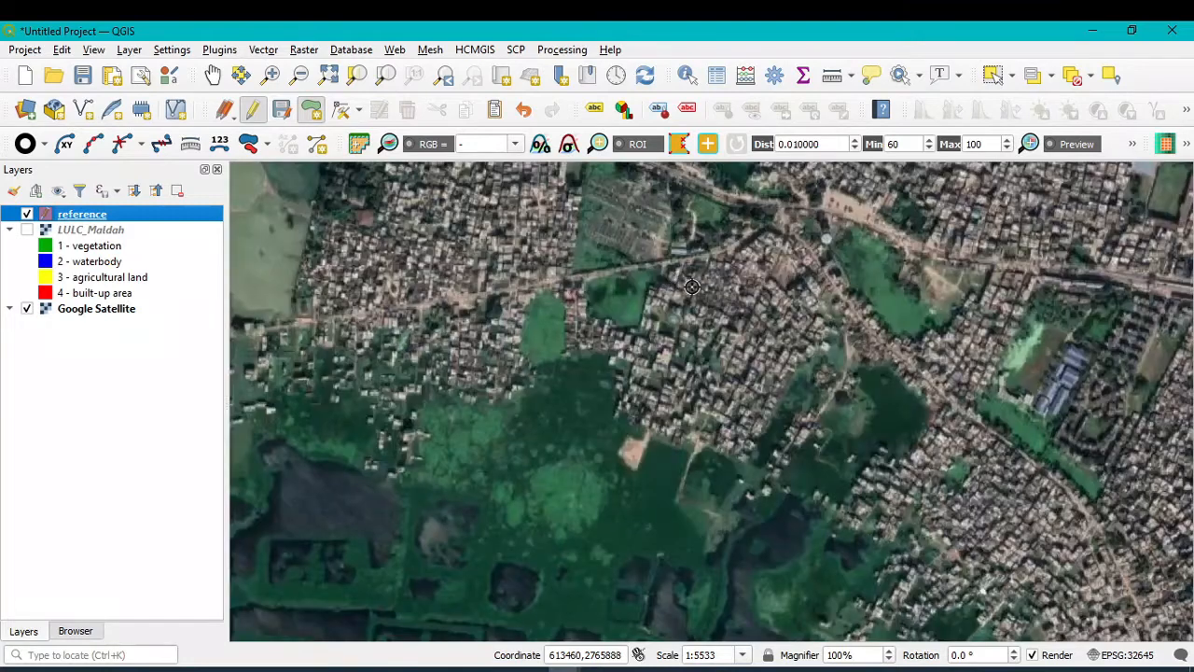
{"action": "left_click", "coordinate": [739, 258]}
{"action": "left_click", "coordinate": [679, 277]}
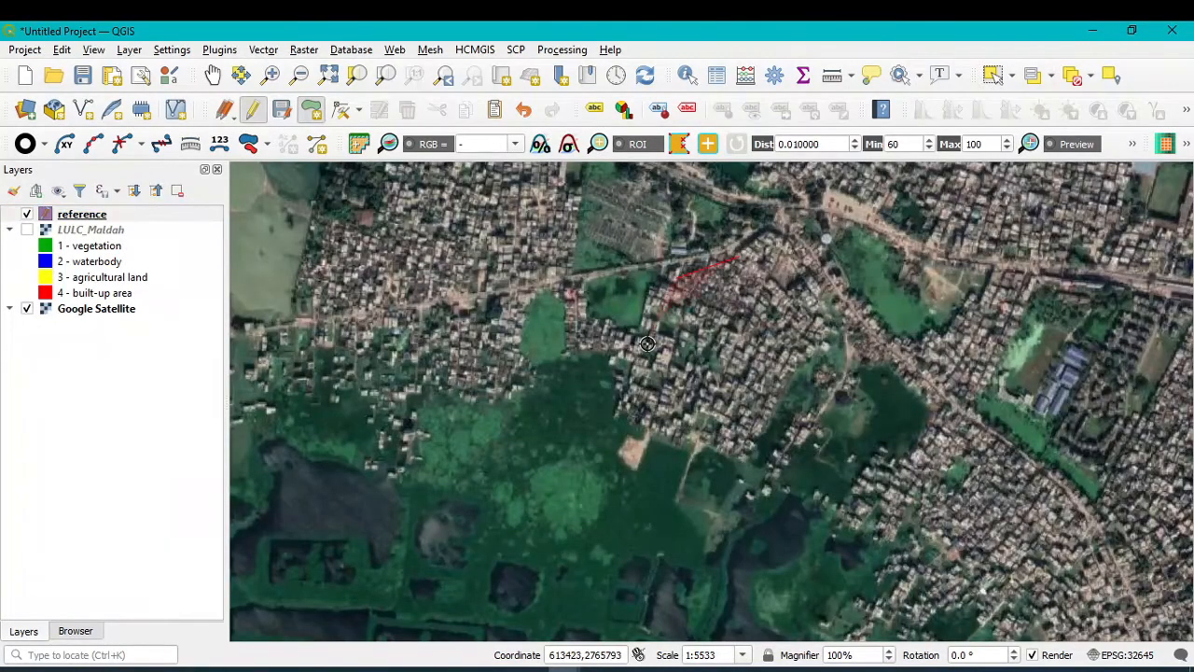
{"action": "left_click", "coordinate": [651, 346]}
{"action": "left_click", "coordinate": [671, 403]}
{"action": "left_click", "coordinate": [725, 432]}
{"action": "left_click", "coordinate": [783, 393]}
{"action": "left_click", "coordinate": [807, 337]}
{"action": "left_click", "coordinate": [797, 300]}
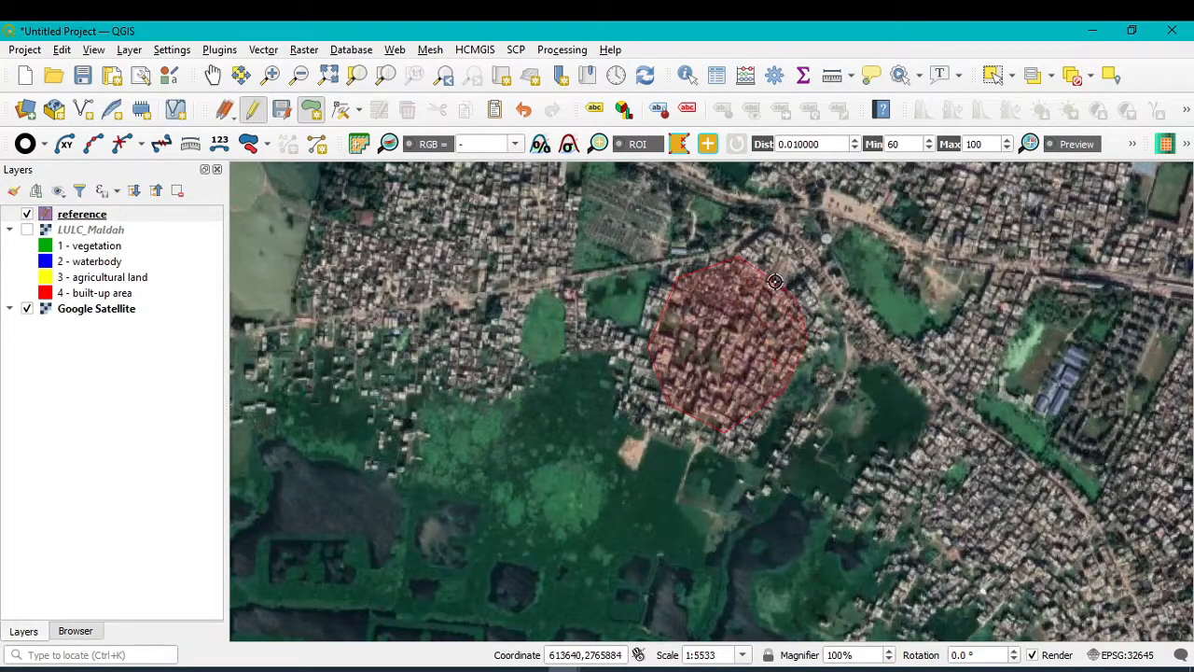
{"action": "right_click", "coordinate": [763, 270]}
Step: Save the city block polygon with id 20 and MC ID 4
{"action": "type", "text": "20"}
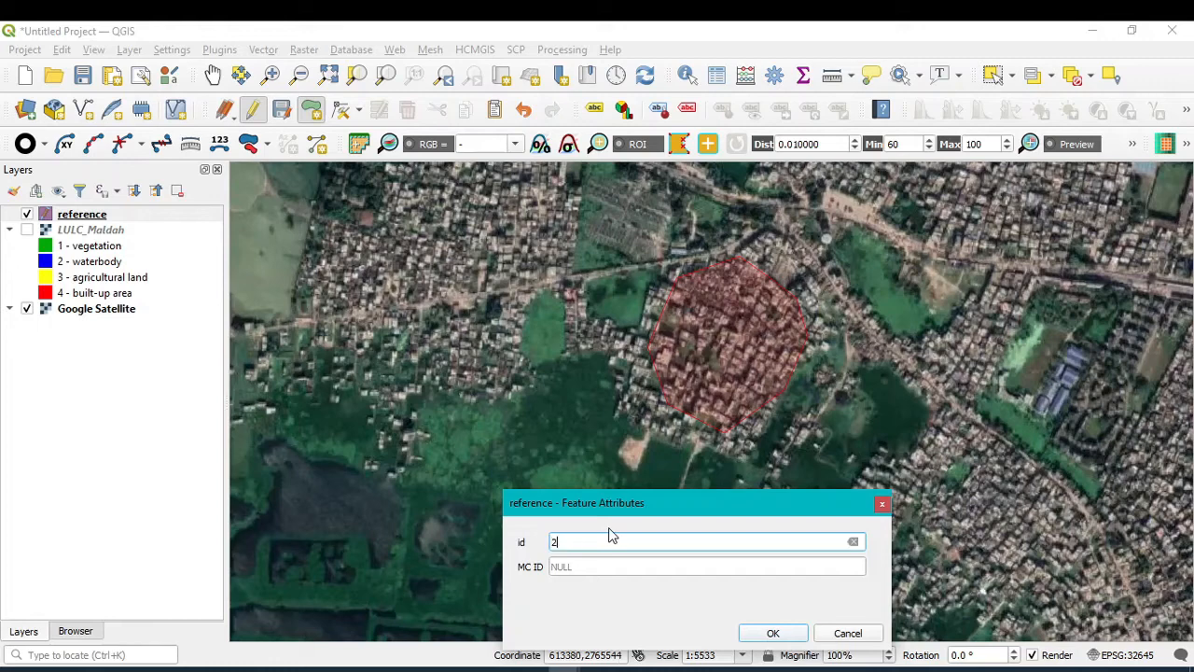
{"action": "left_click", "coordinate": [593, 566]}
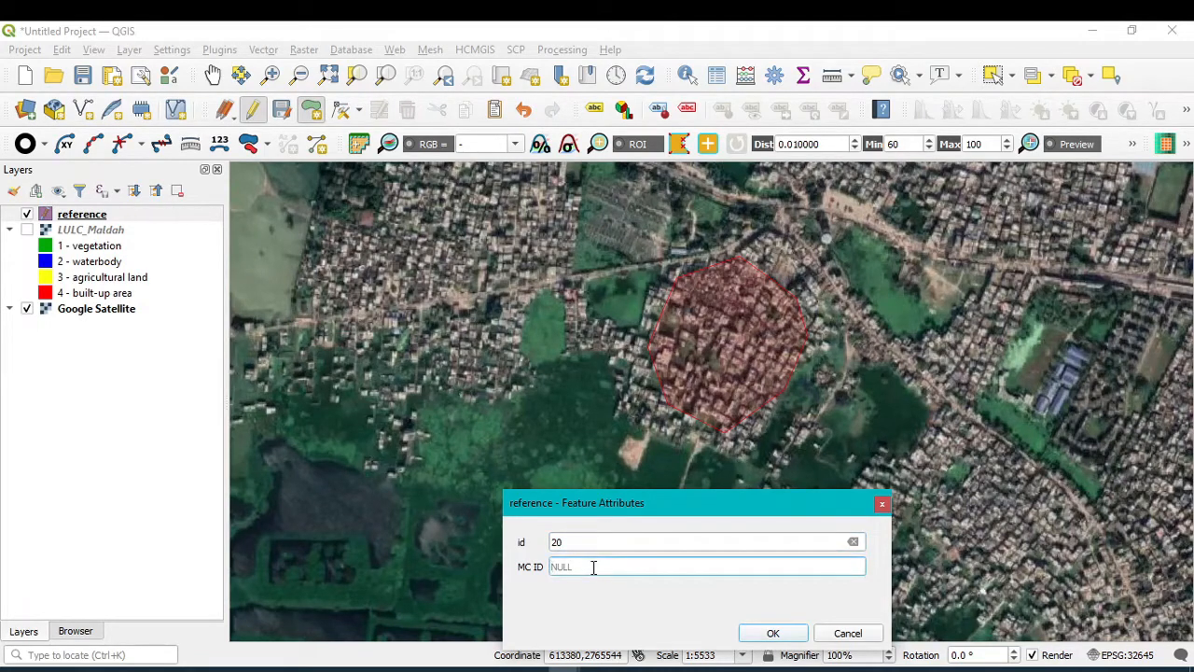
{"action": "type", "text": "4"}
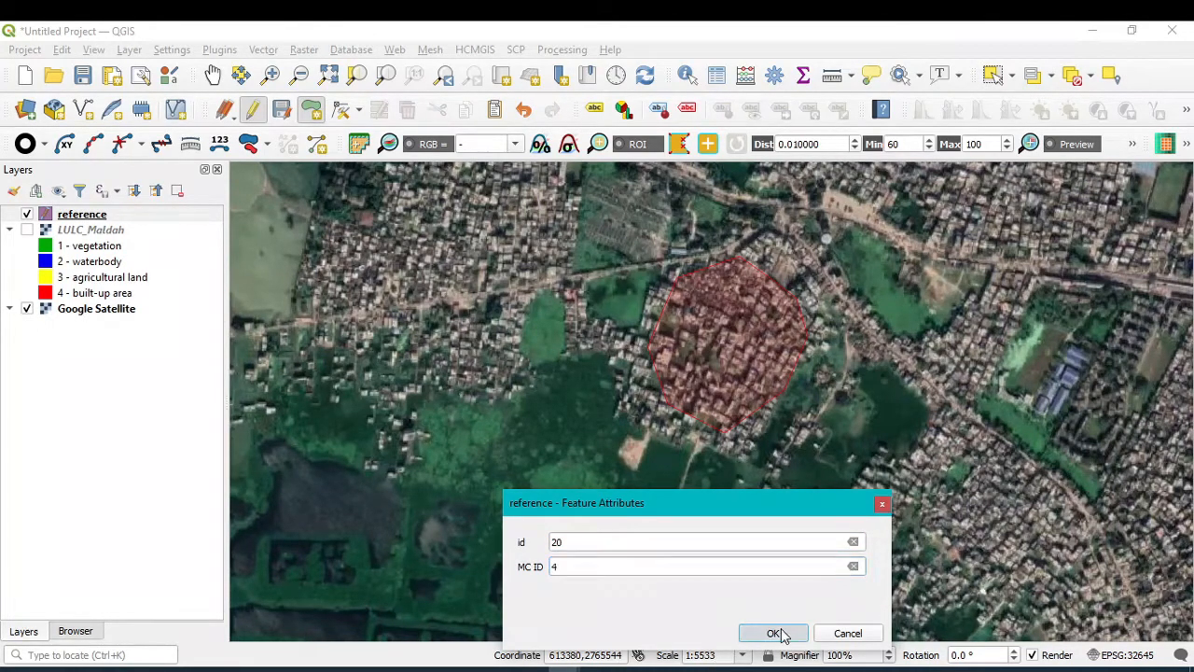
{"action": "left_click", "coordinate": [782, 634]}
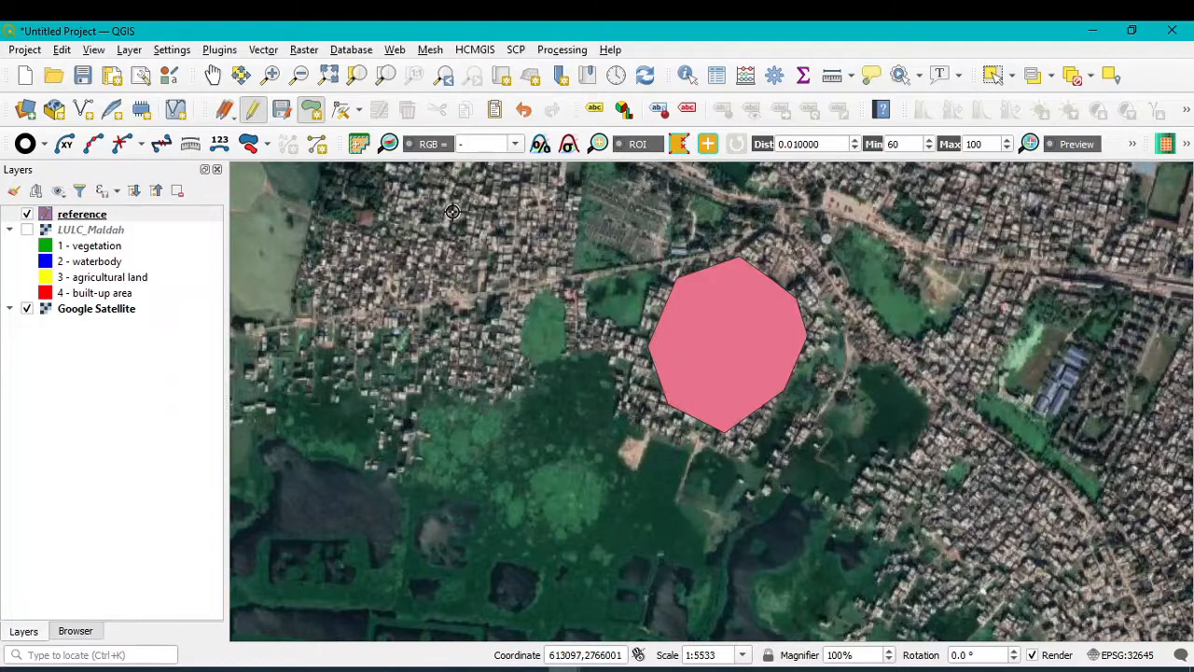
Step: Digitize a twenty-first polygon over the dense neighbourhood west of the previous one, north of the wetland, saving it with id 21 and MC ID 4
{"action": "left_click", "coordinate": [505, 201]}
{"action": "left_click", "coordinate": [344, 239]}
{"action": "left_click", "coordinate": [342, 331]}
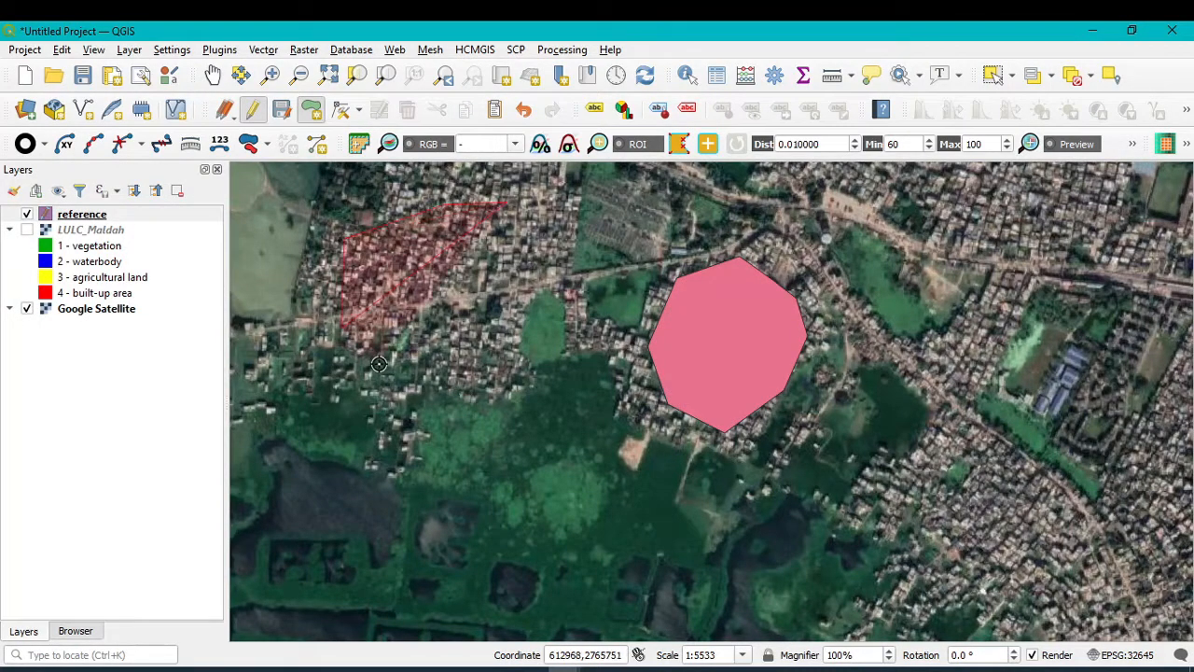
{"action": "left_click", "coordinate": [405, 368]}
{"action": "left_click", "coordinate": [477, 364]}
{"action": "left_click", "coordinate": [535, 286]}
{"action": "left_click", "coordinate": [544, 240]}
{"action": "right_click", "coordinate": [533, 215]}
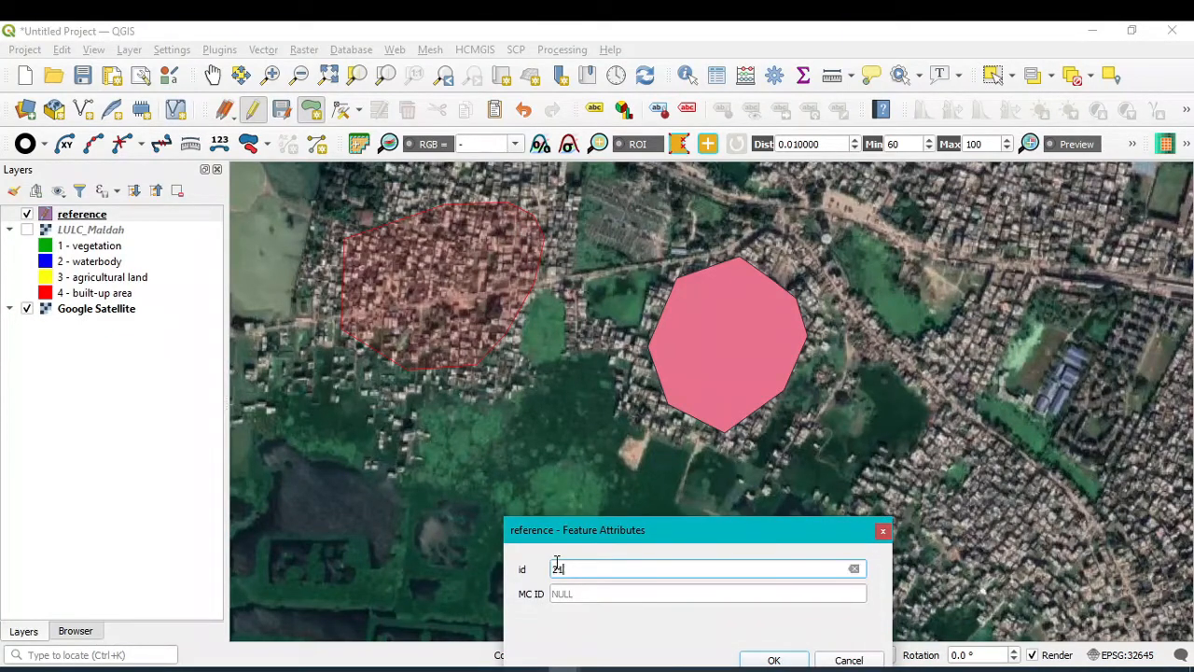
{"action": "type", "text": "21"}
{"action": "left_click", "coordinate": [585, 591]}
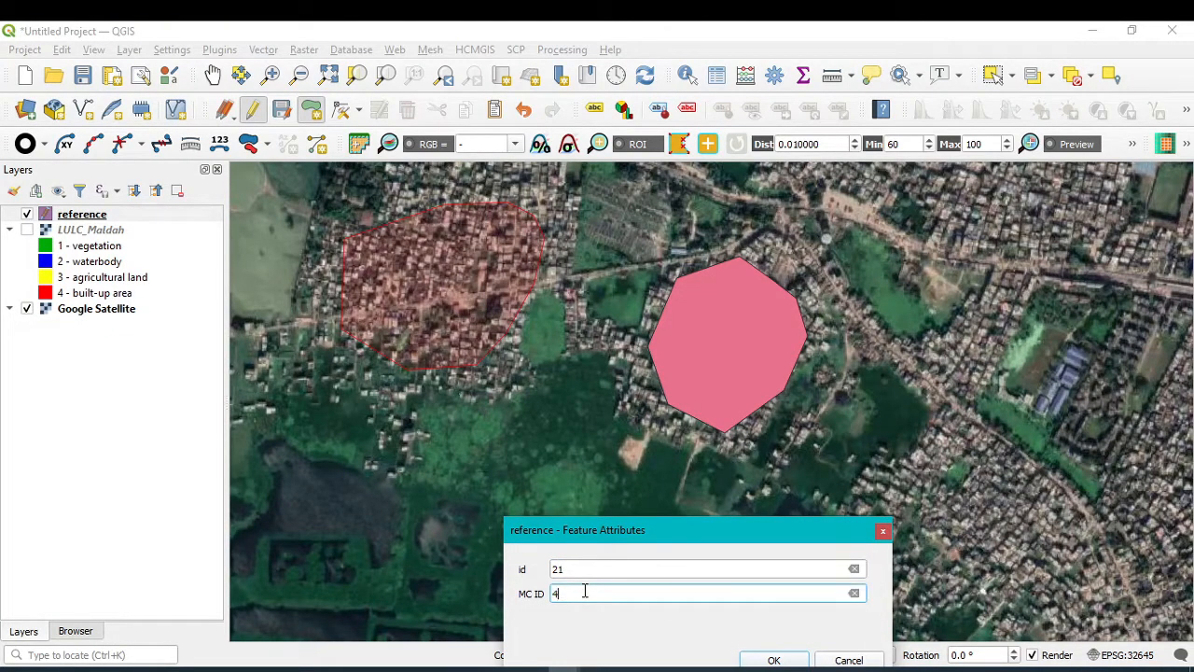
{"action": "left_click", "coordinate": [772, 660]}
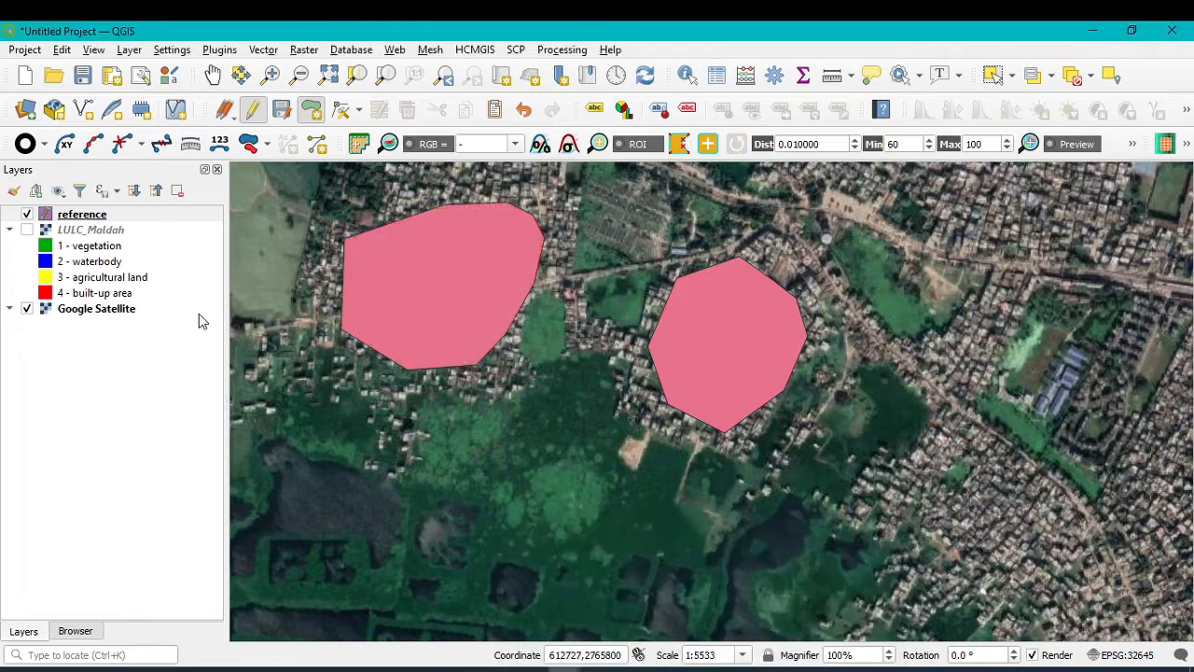
Step: Review the id and MC ID values in the reference layer's attribute table and save the layer's edits
{"action": "left_click", "coordinate": [89, 221]}
{"action": "right_click", "coordinate": [90, 222]}
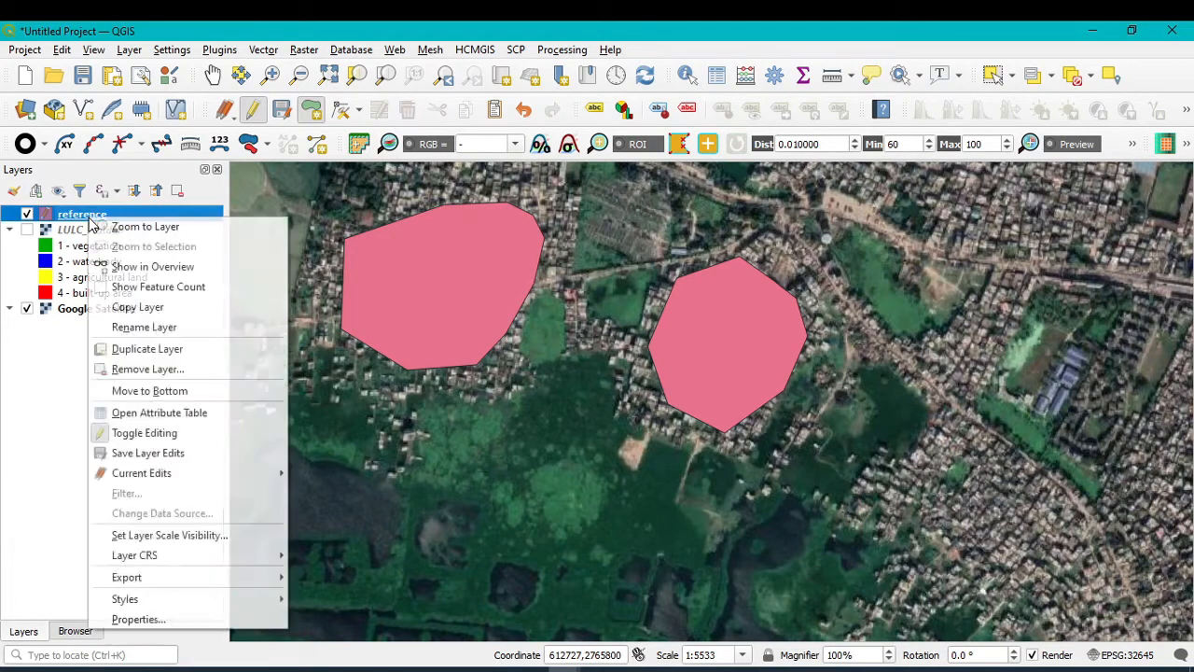
{"action": "left_click", "coordinate": [142, 413]}
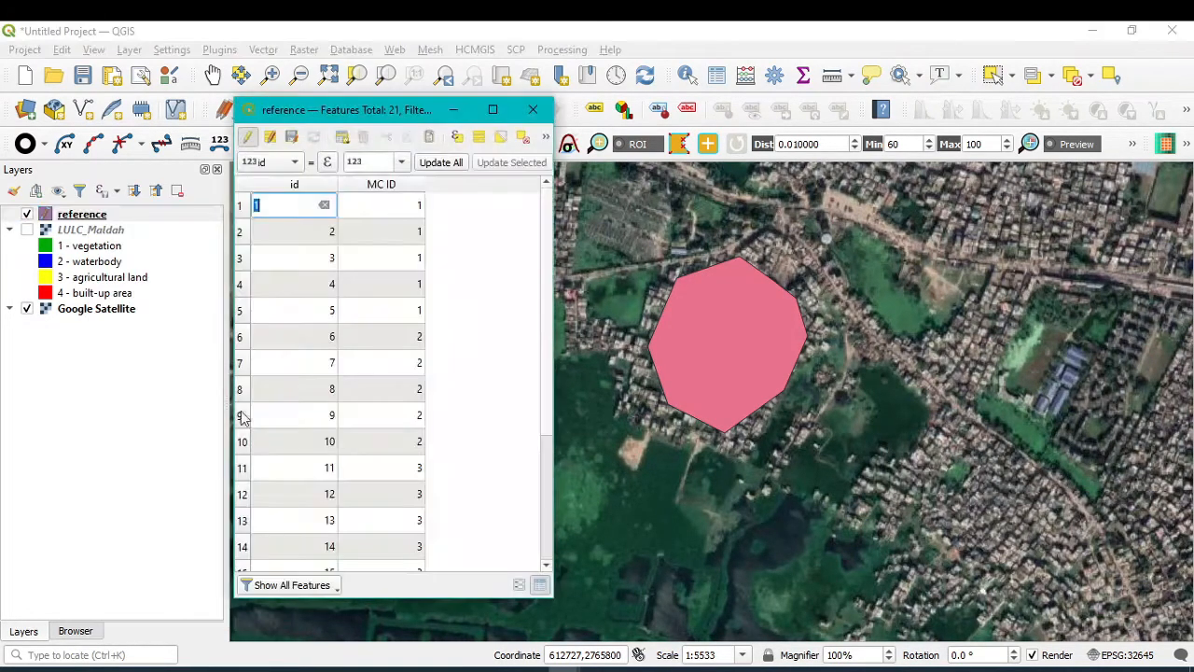
{"action": "scroll", "coordinate": [371, 347], "scroll_direction": "down", "scroll_amount": 3}
{"action": "scroll", "coordinate": [371, 512], "scroll_direction": "up", "scroll_amount": 3}
{"action": "scroll", "coordinate": [411, 507], "scroll_direction": "down", "scroll_amount": 3}
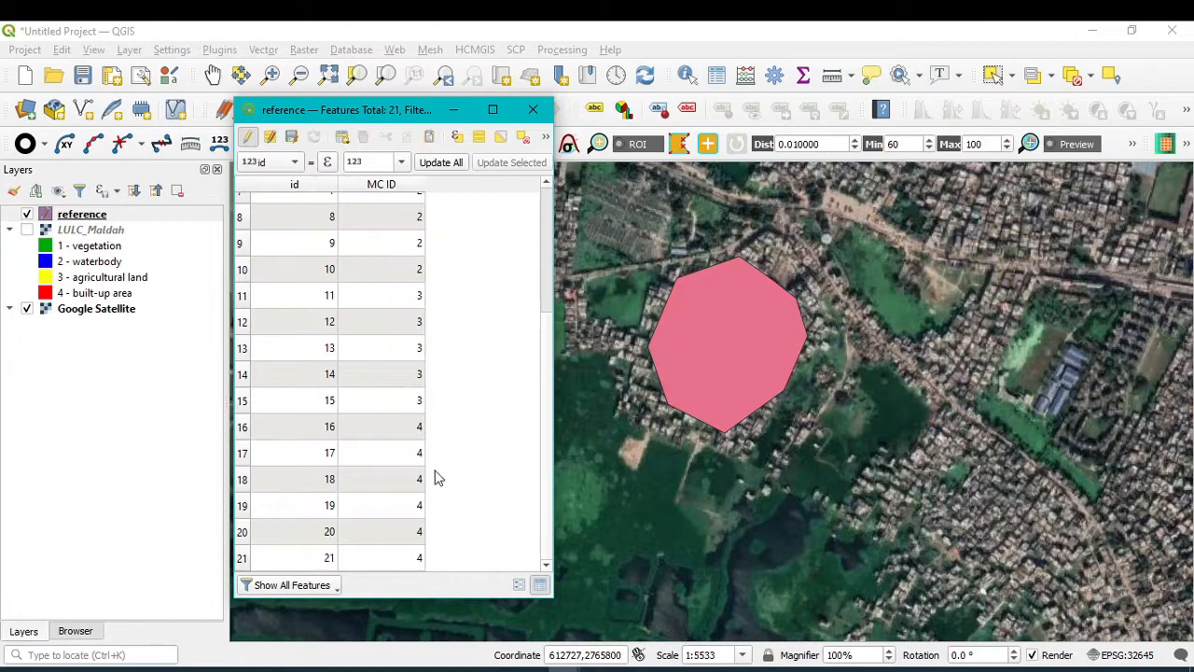
{"action": "scroll", "coordinate": [416, 392], "scroll_direction": "up", "scroll_amount": 3}
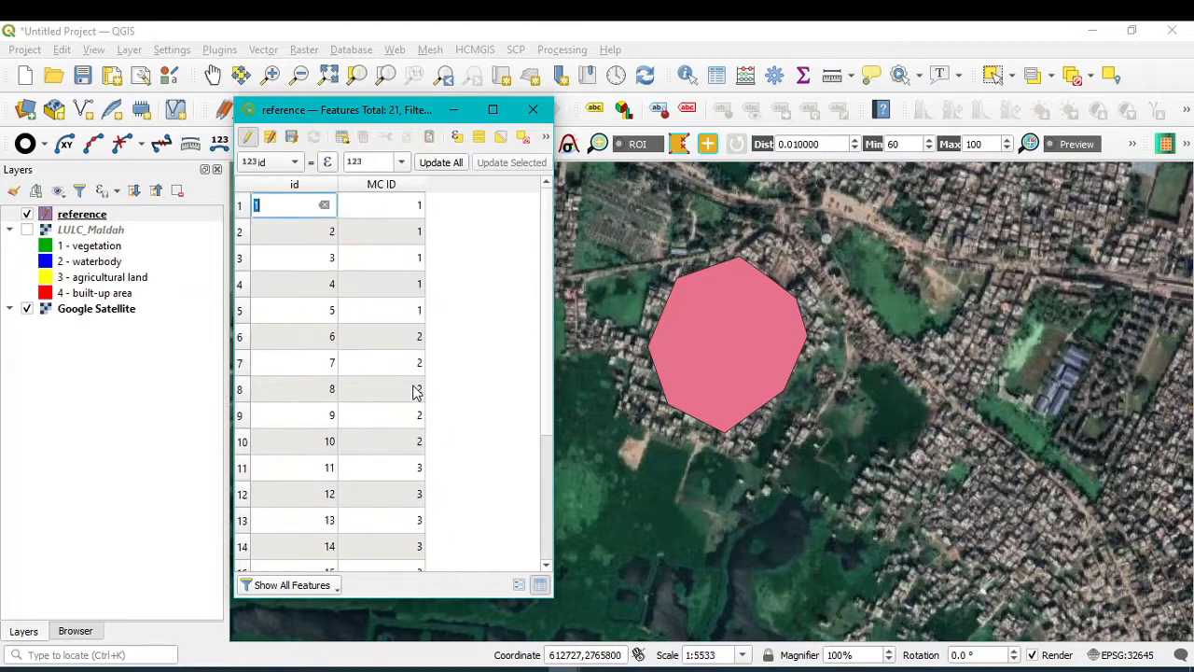
{"action": "left_click", "coordinate": [293, 140]}
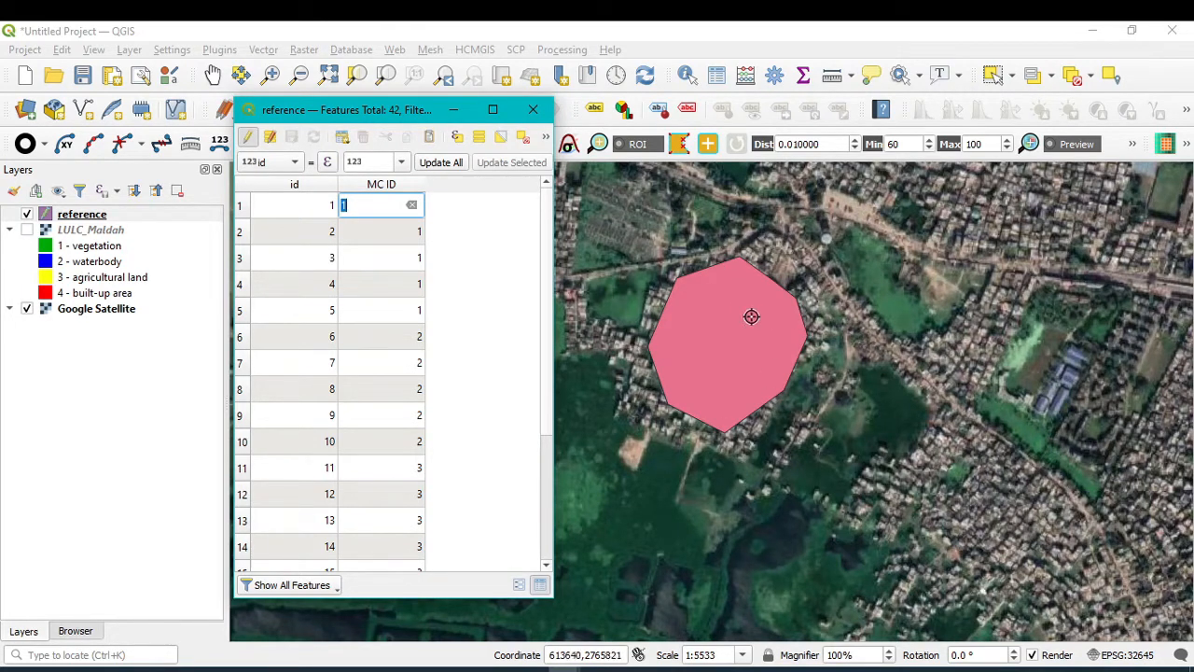
{"action": "left_click", "coordinate": [534, 112]}
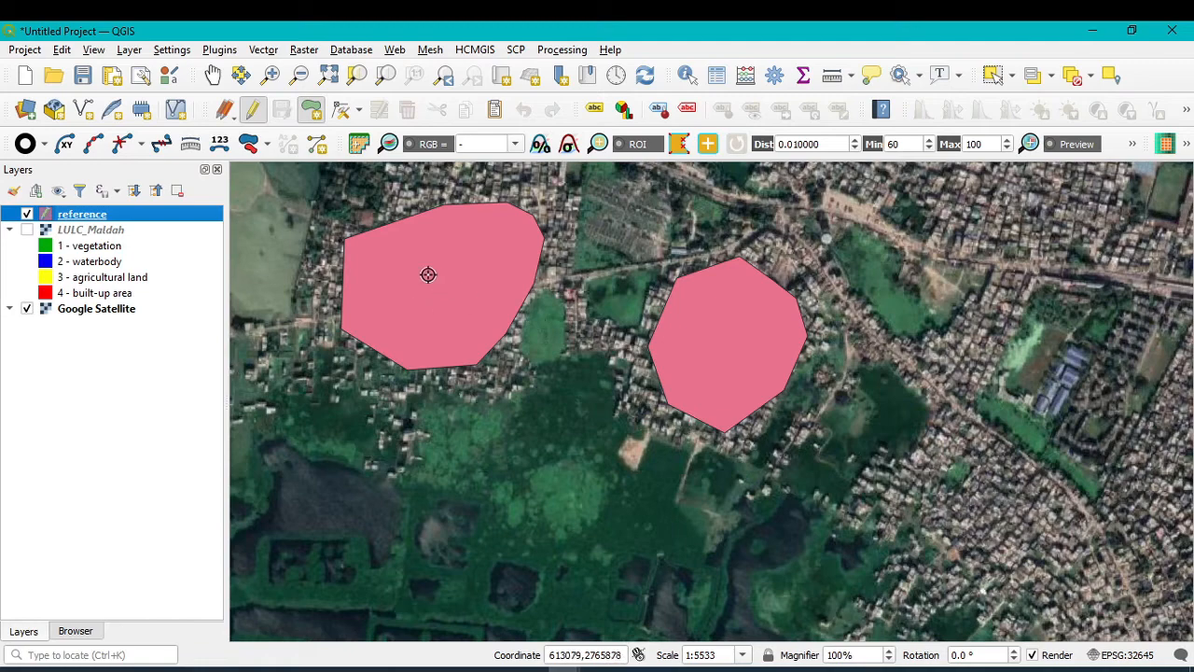
Step: Show the LULC_Maldah layer again and zoom to its full extent
{"action": "left_click", "coordinate": [27, 230]}
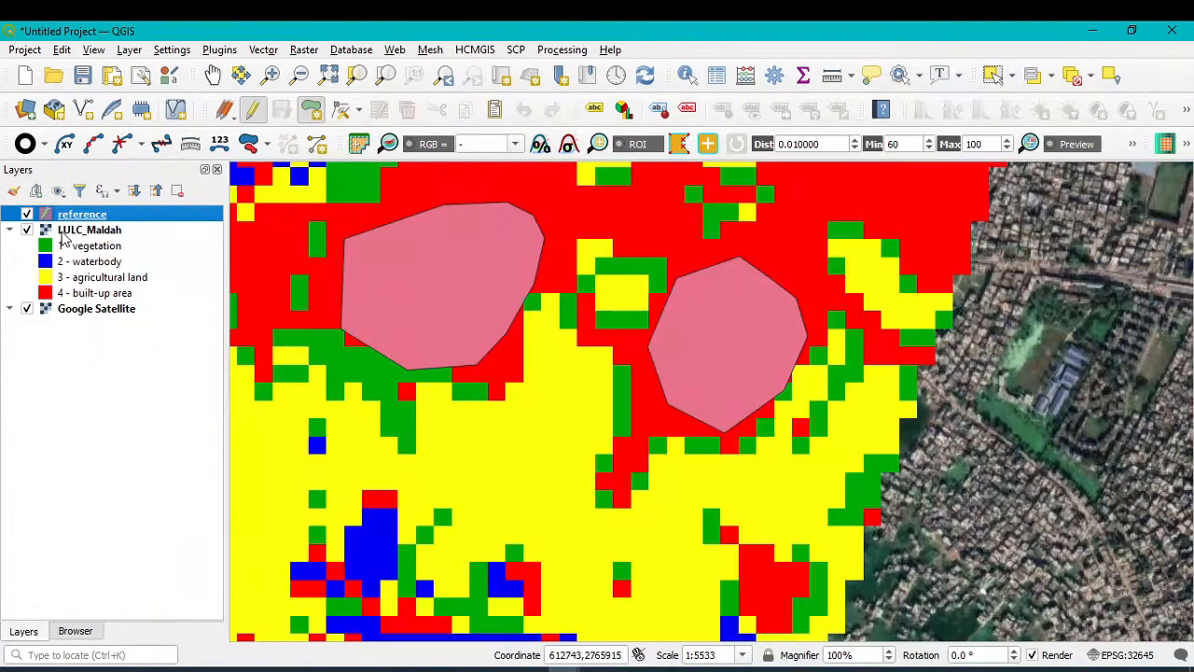
{"action": "right_click", "coordinate": [61, 233]}
{"action": "left_click", "coordinate": [104, 241]}
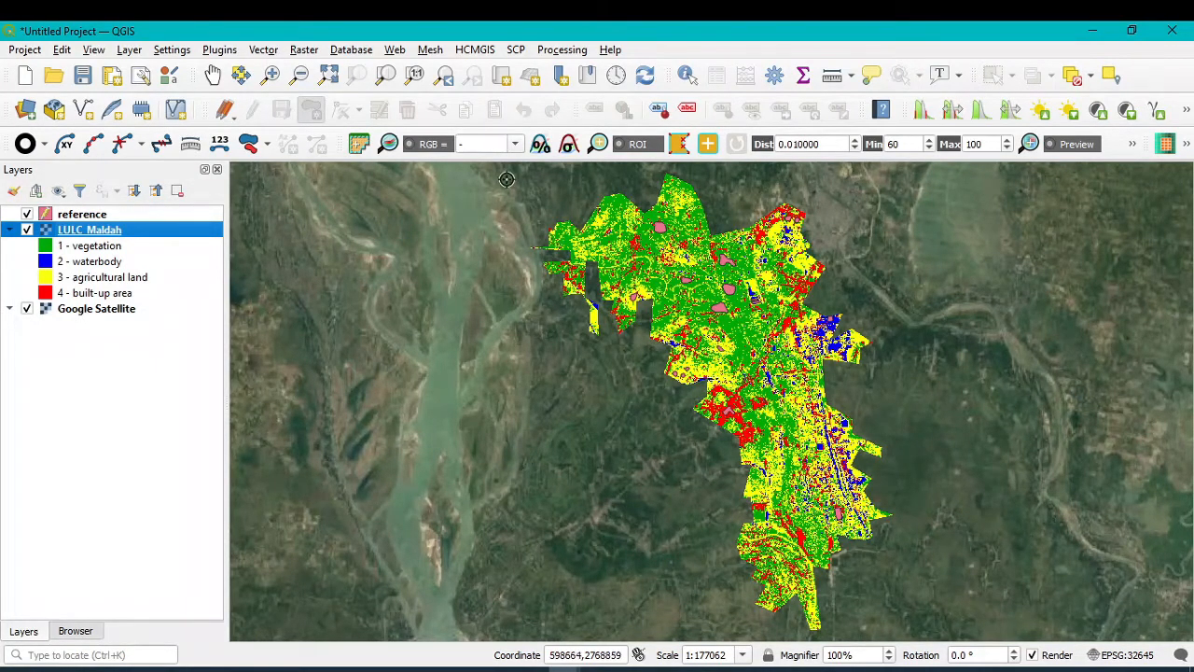
Step: Open the Semi-Automatic Classification Plugin's Accuracy tool and choose LULC_Maldah as the classification to assess
{"action": "left_click", "coordinate": [514, 52]}
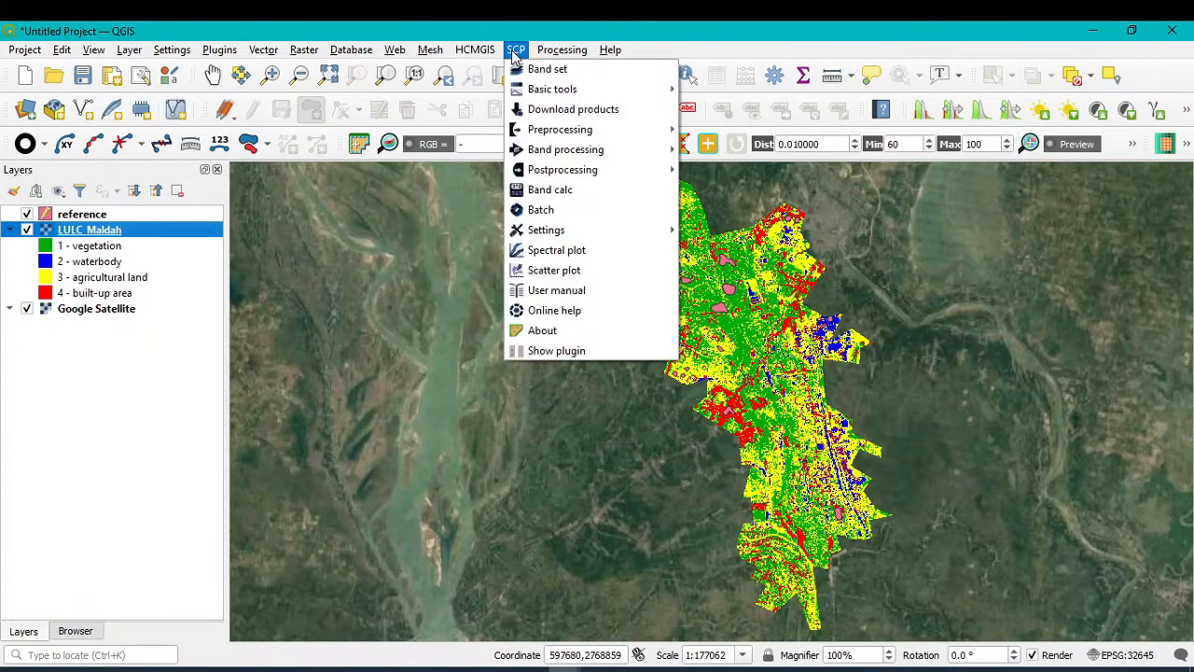
{"action": "mouse_move", "coordinate": [549, 176]}
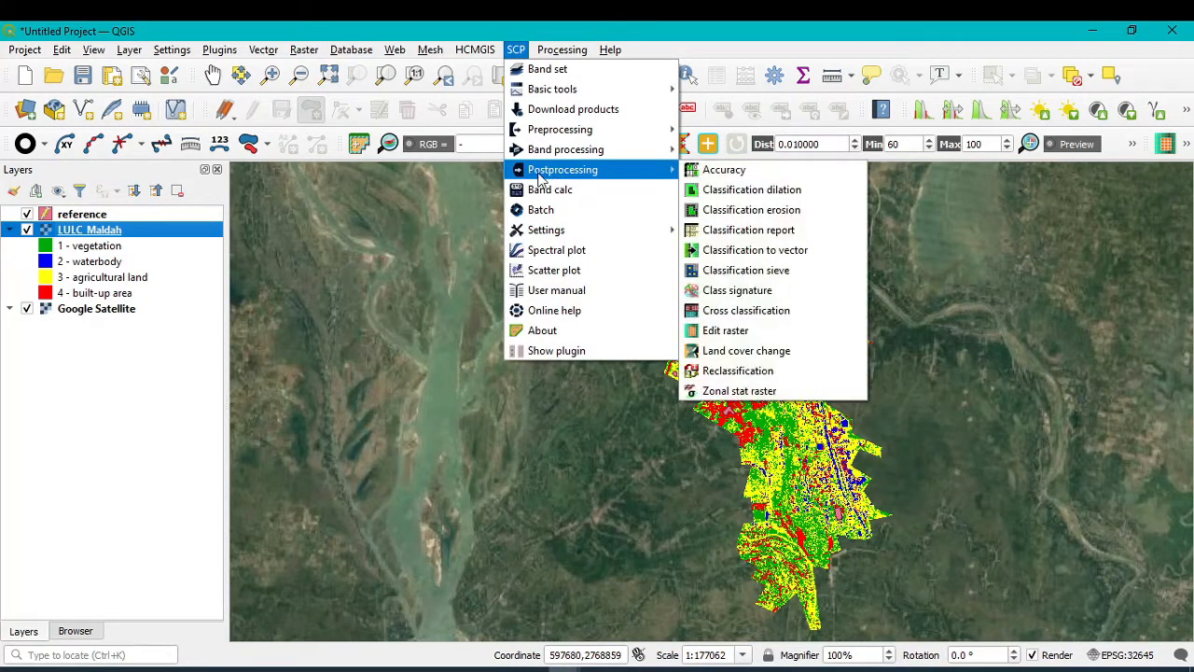
{"action": "left_click", "coordinate": [727, 175]}
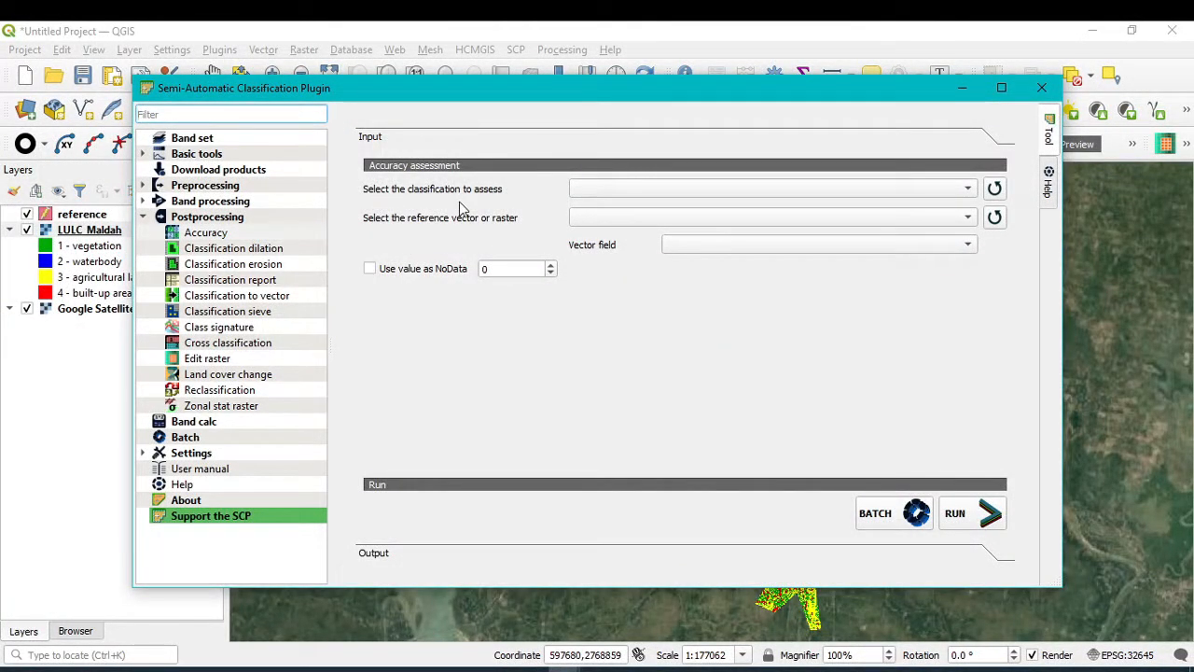
{"action": "left_click", "coordinate": [994, 190]}
{"action": "left_click", "coordinate": [968, 190]}
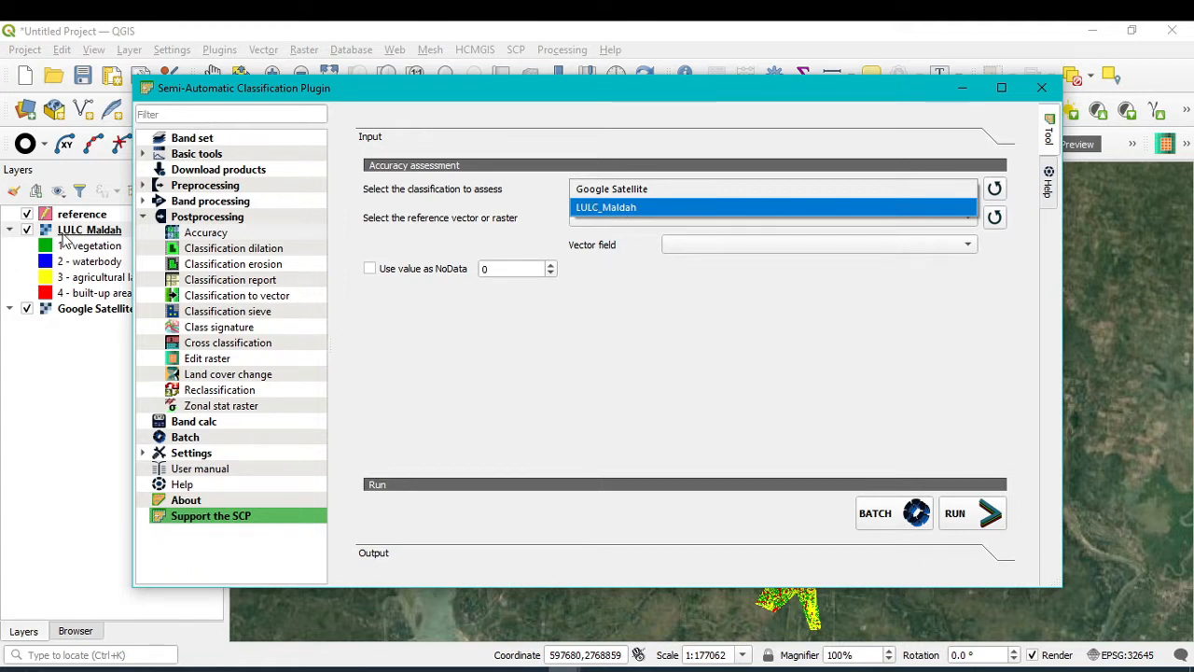
{"action": "left_click", "coordinate": [589, 207]}
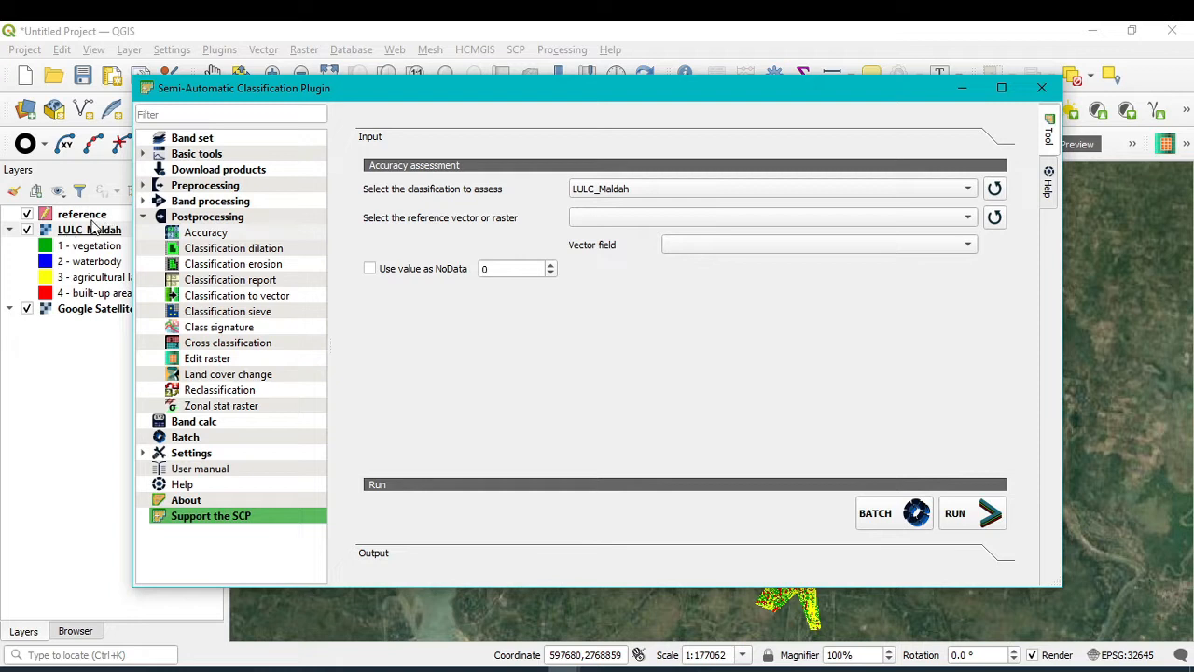
Step: Set the reference layer as the accuracy reference with MC ID as its vector field, and enable using value 0 as NoData
{"action": "left_click", "coordinate": [994, 220]}
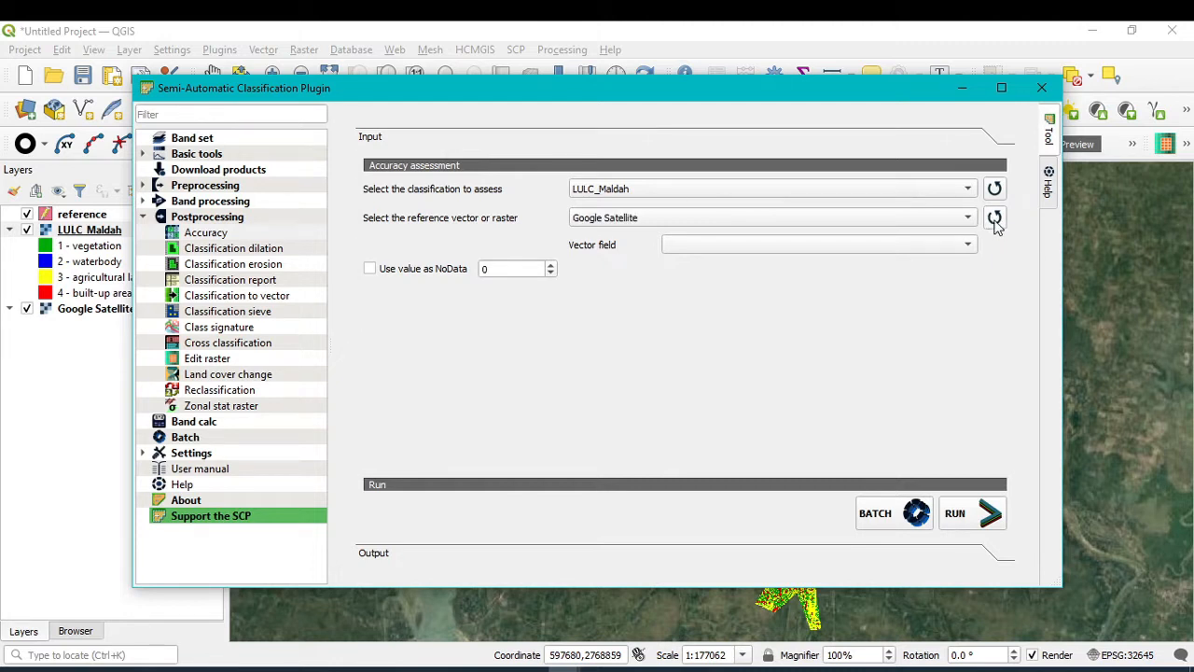
{"action": "left_click", "coordinate": [958, 220]}
{"action": "left_click", "coordinate": [642, 256]}
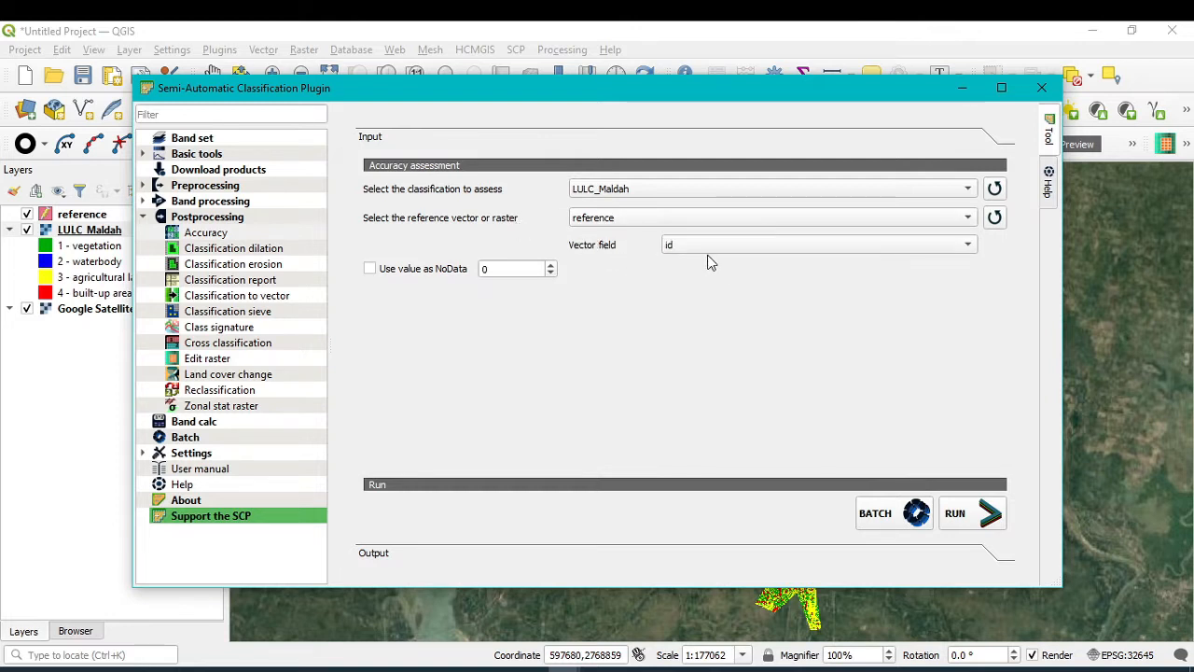
{"action": "left_click", "coordinate": [706, 247]}
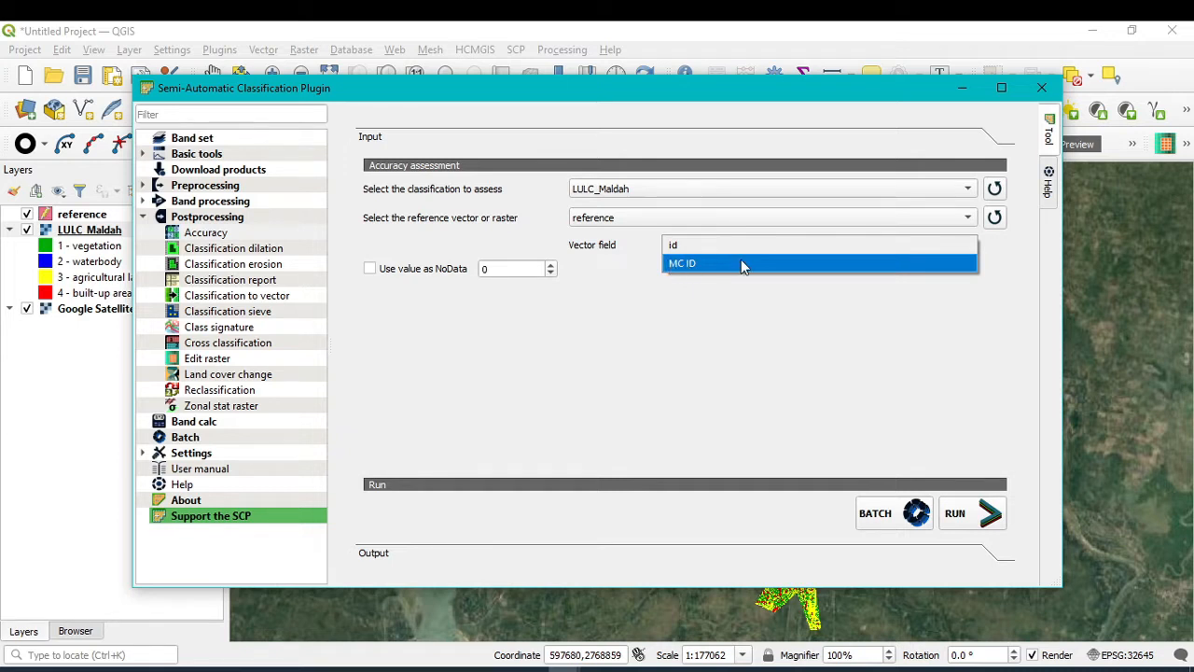
{"action": "left_click", "coordinate": [687, 267]}
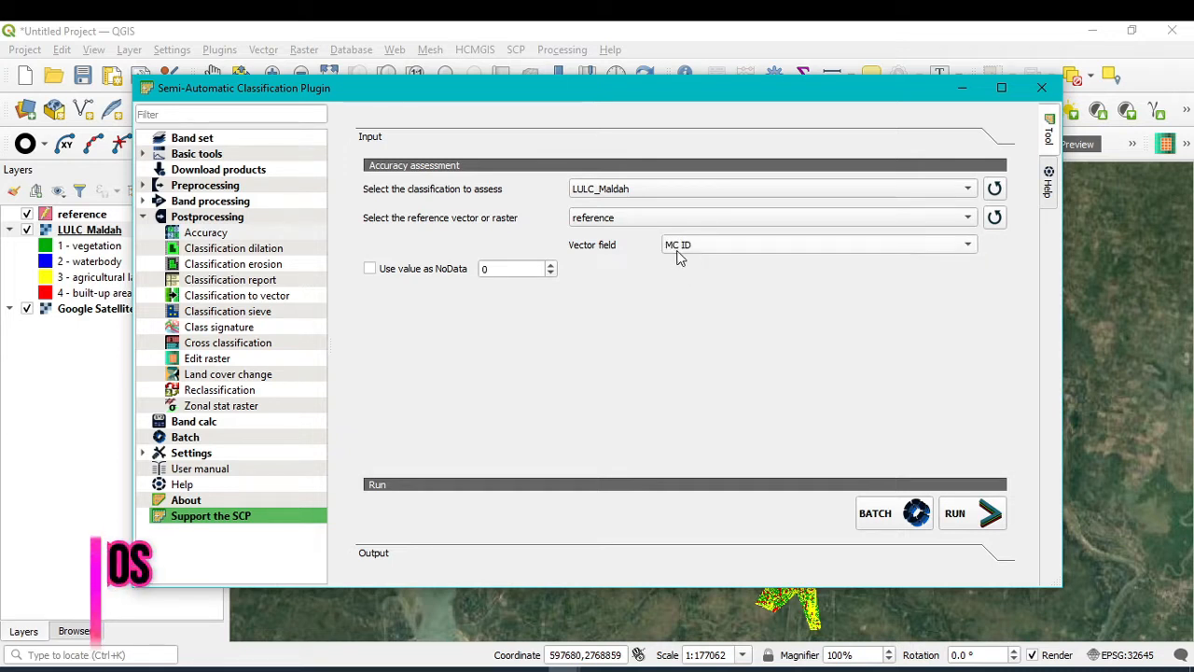
{"action": "left_click", "coordinate": [369, 269]}
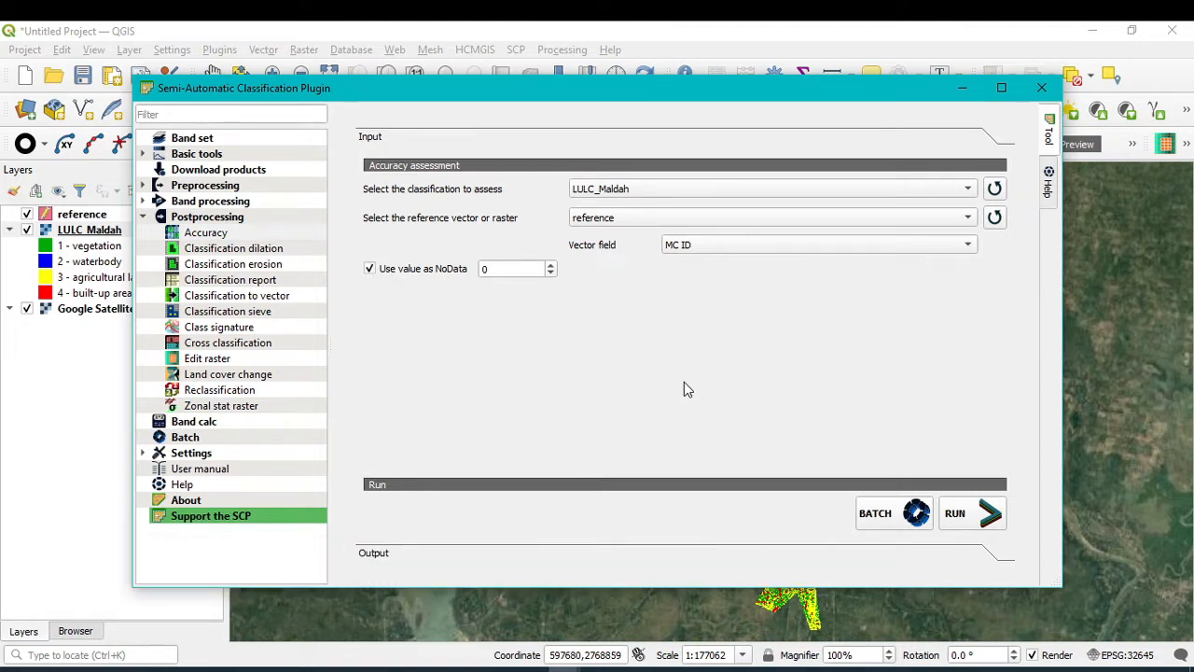
Step: Run the accuracy assessment, saving the error matrix raster as LULC_maldah in TIF format in the ACCURACY folder
{"action": "left_click", "coordinate": [980, 514]}
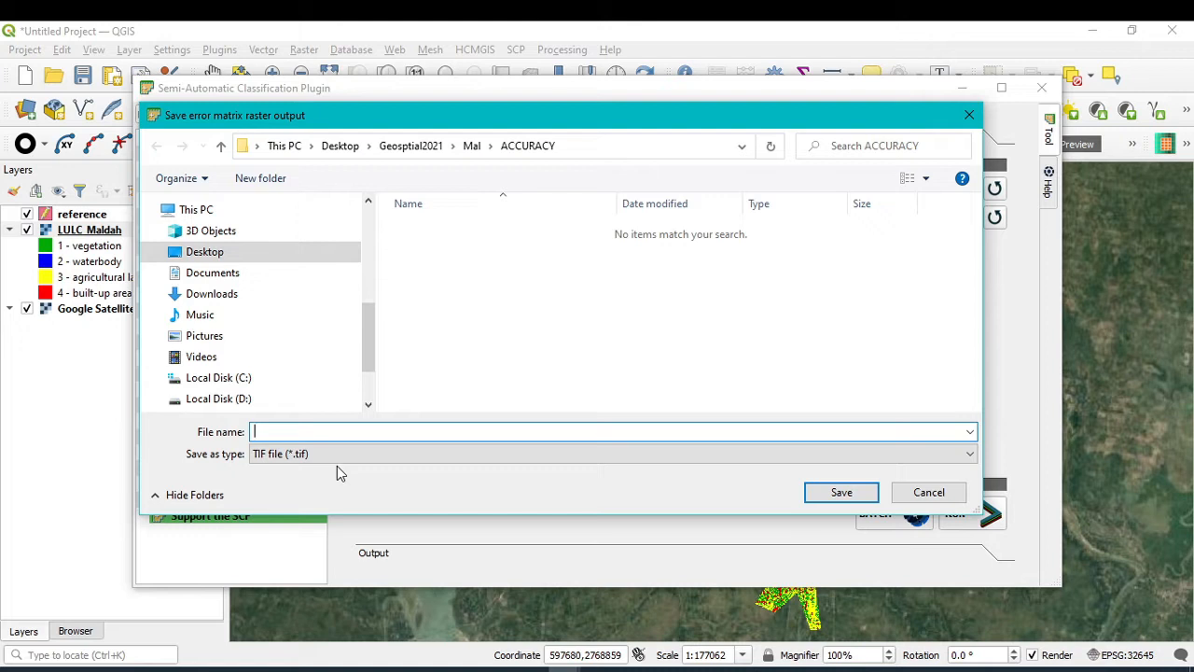
{"action": "type", "text": "LULC_maldah"}
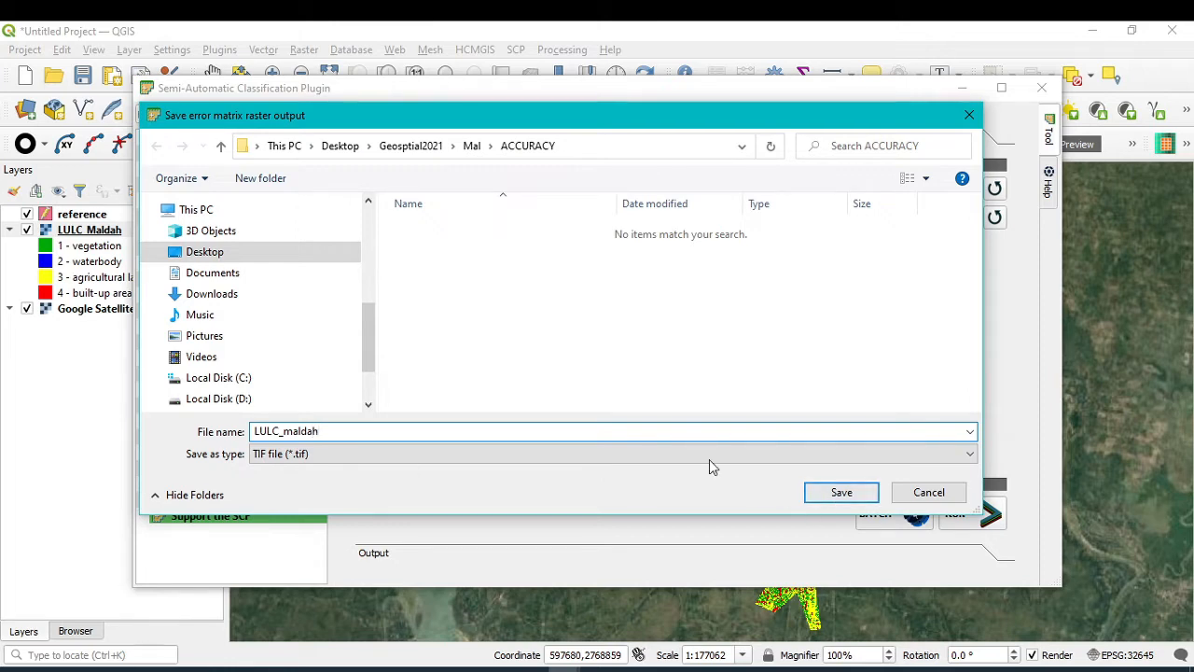
{"action": "left_click", "coordinate": [831, 496]}
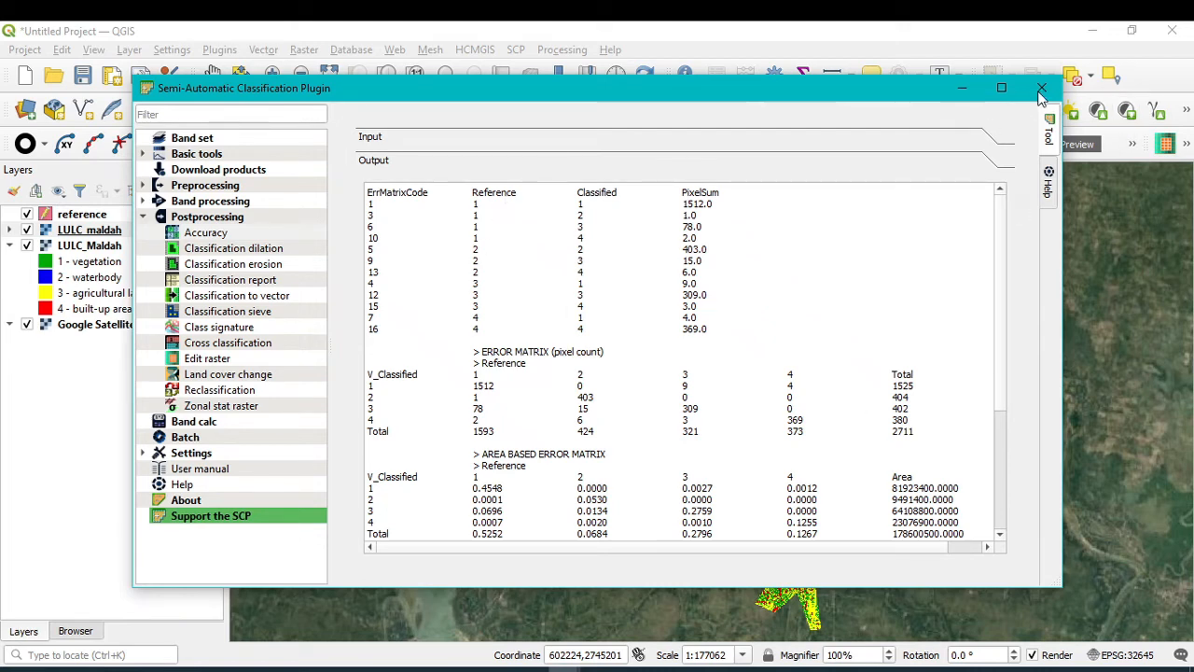
Step: Enlarge the accuracy output and examine the pixel-count and area-based error matrices, producer's and user's accuracy, overall accuracy and Kappa hat values
{"action": "left_click", "coordinate": [1001, 89]}
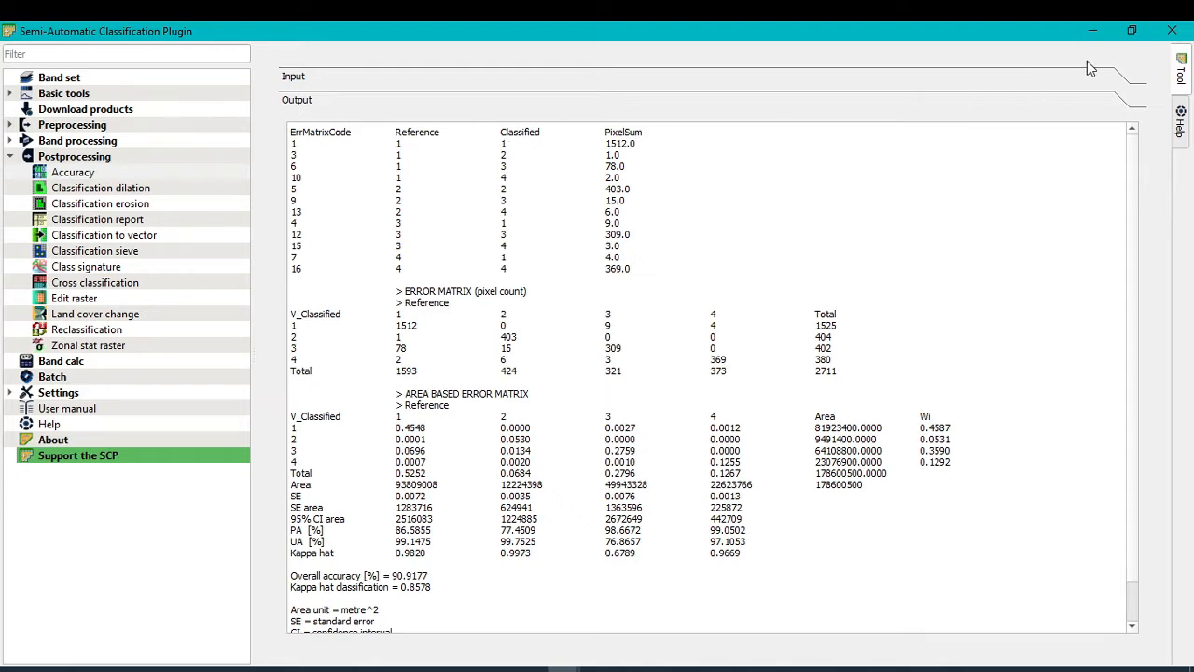
{"action": "left_click", "coordinate": [1132, 30]}
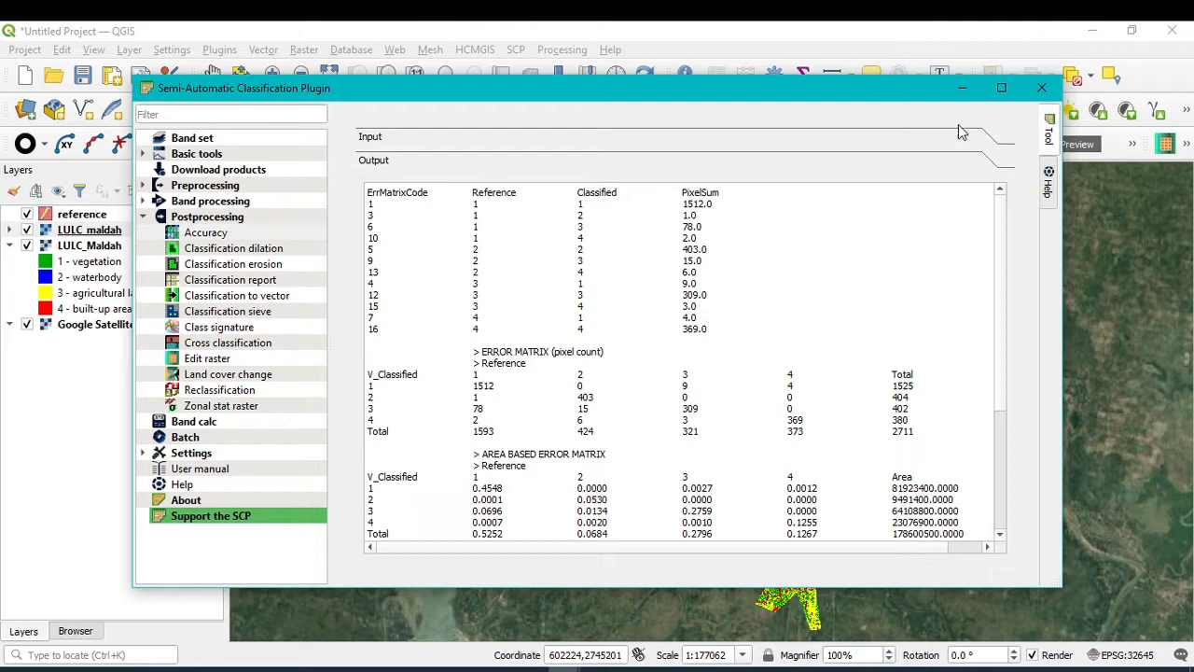
{"action": "left_click", "coordinate": [1006, 90]}
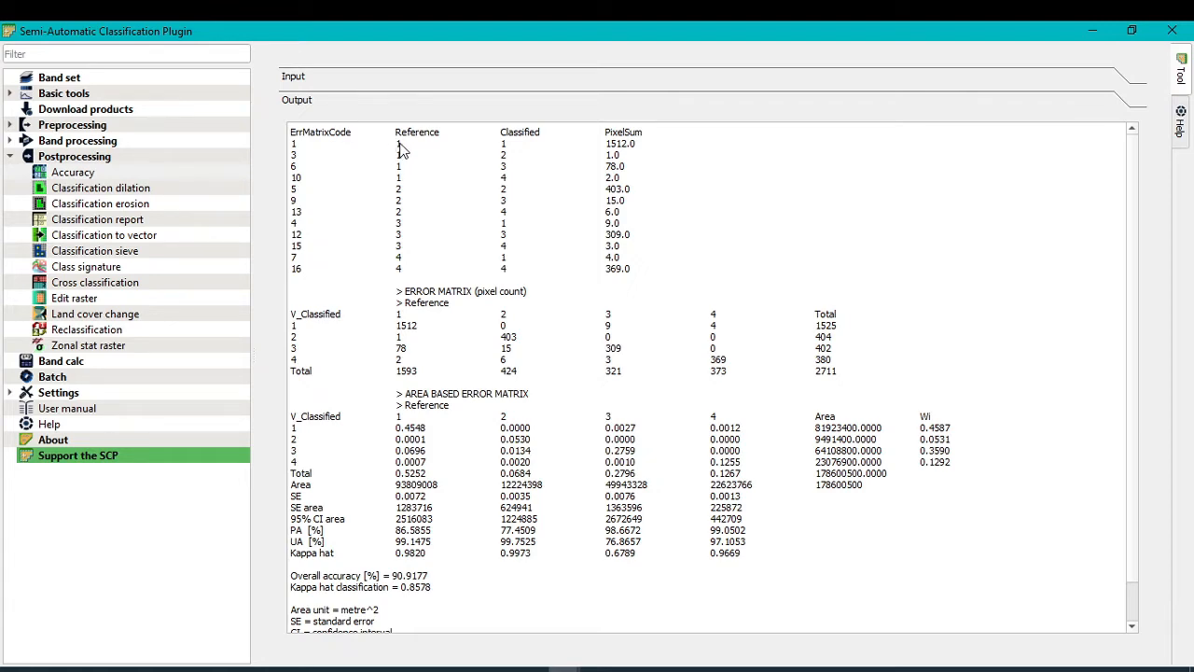
{"action": "left_click", "coordinate": [1132, 31]}
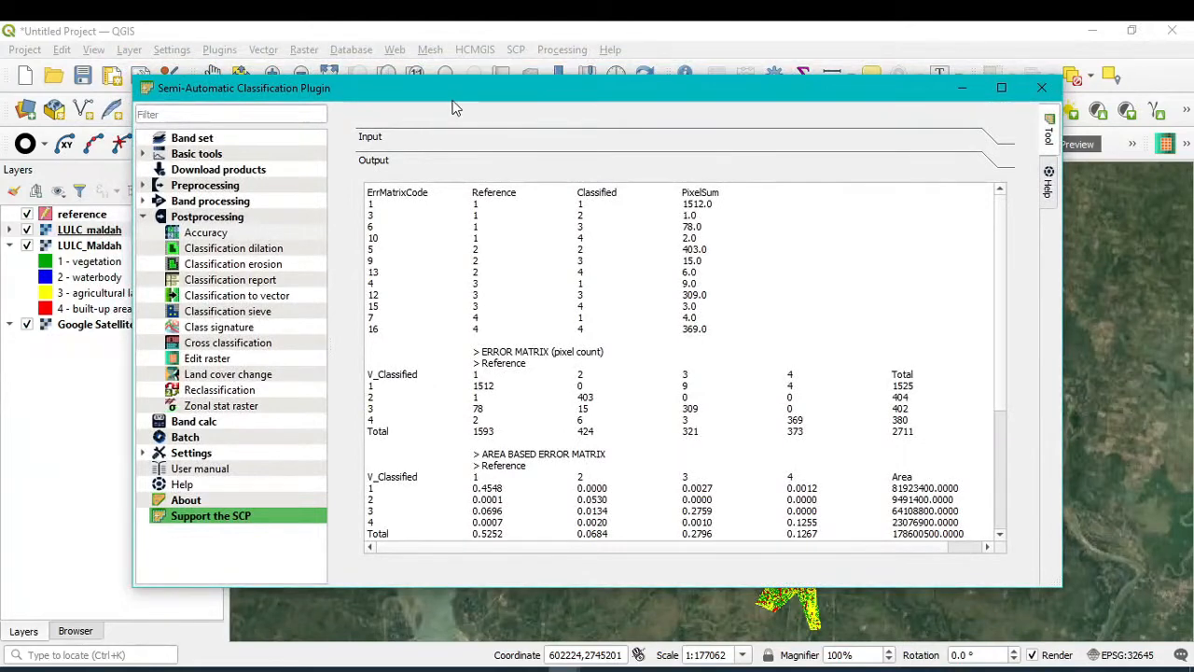
{"action": "left_click_drag", "start_coordinate": [453, 93], "coordinate": [520, 59]}
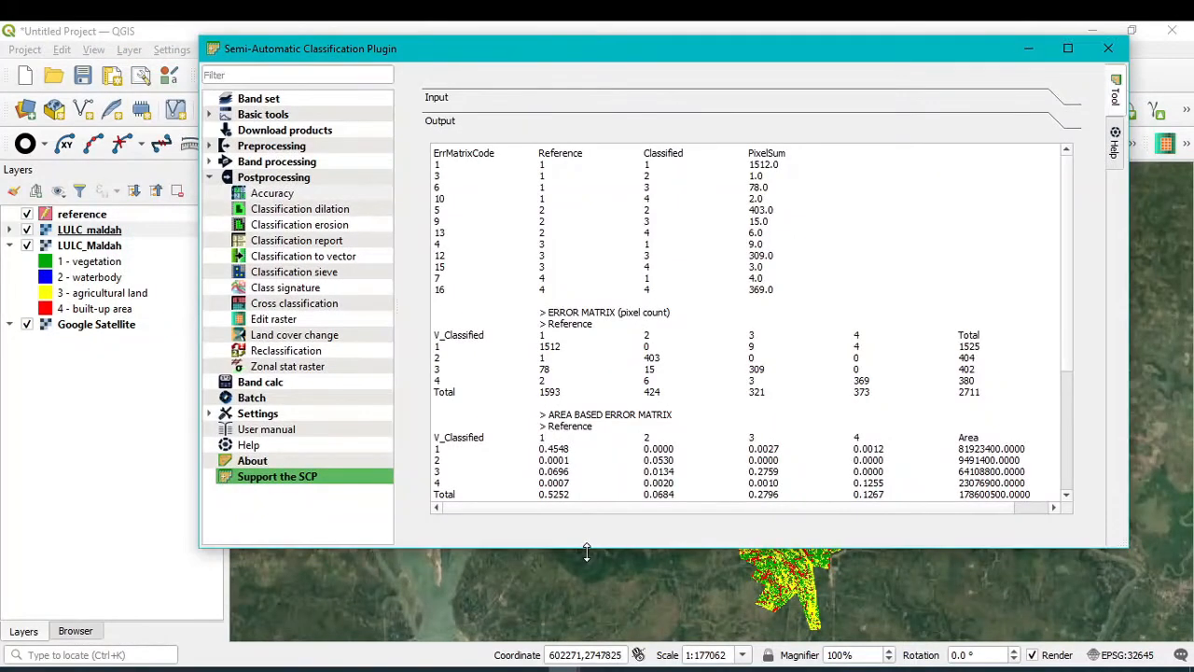
{"action": "left_click_drag", "start_coordinate": [586, 553], "coordinate": [588, 634]}
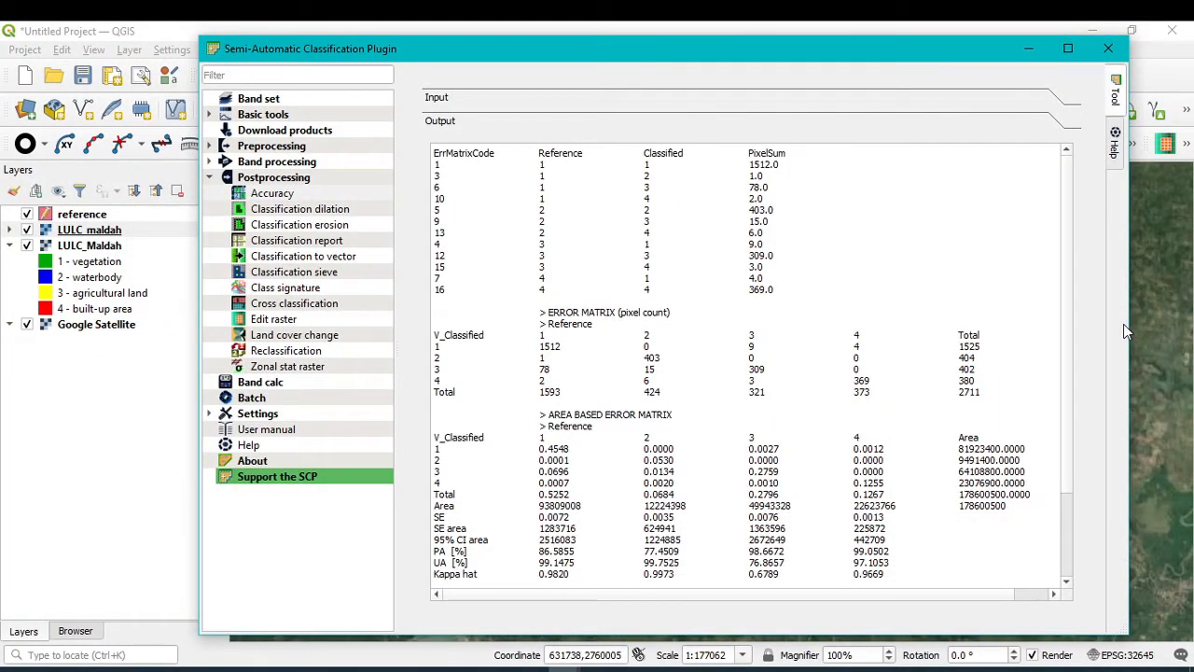
{"action": "left_click_drag", "start_coordinate": [1128, 326], "coordinate": [1161, 330]}
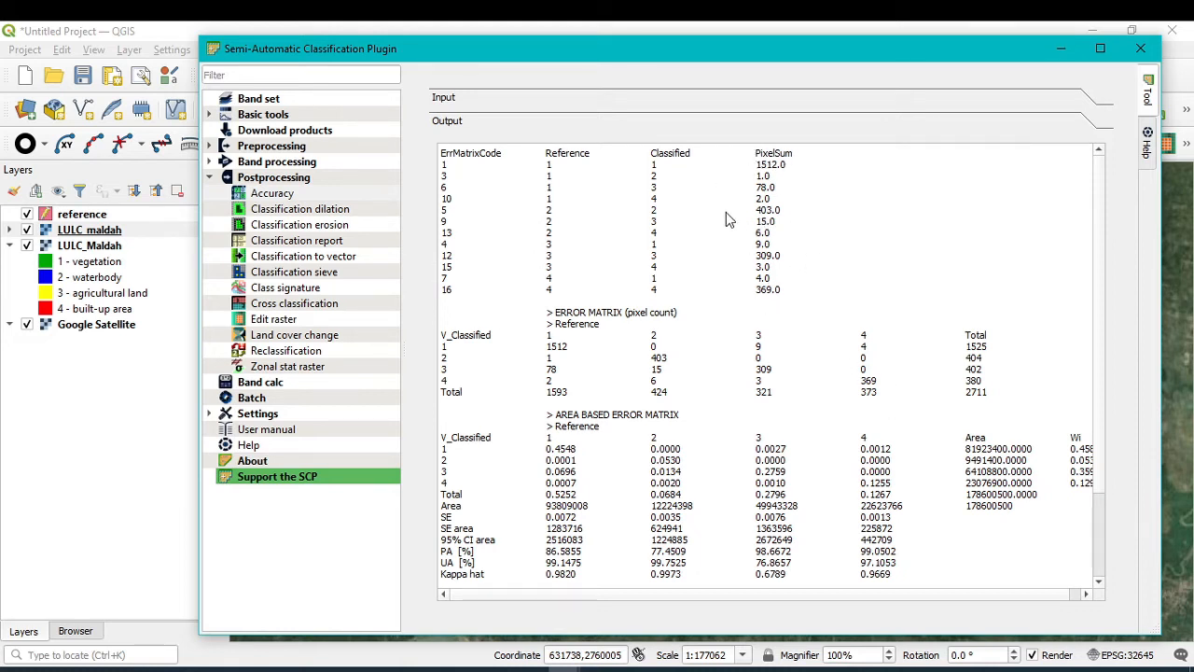
{"action": "scroll", "coordinate": [790, 292], "scroll_direction": "down", "scroll_amount": 3}
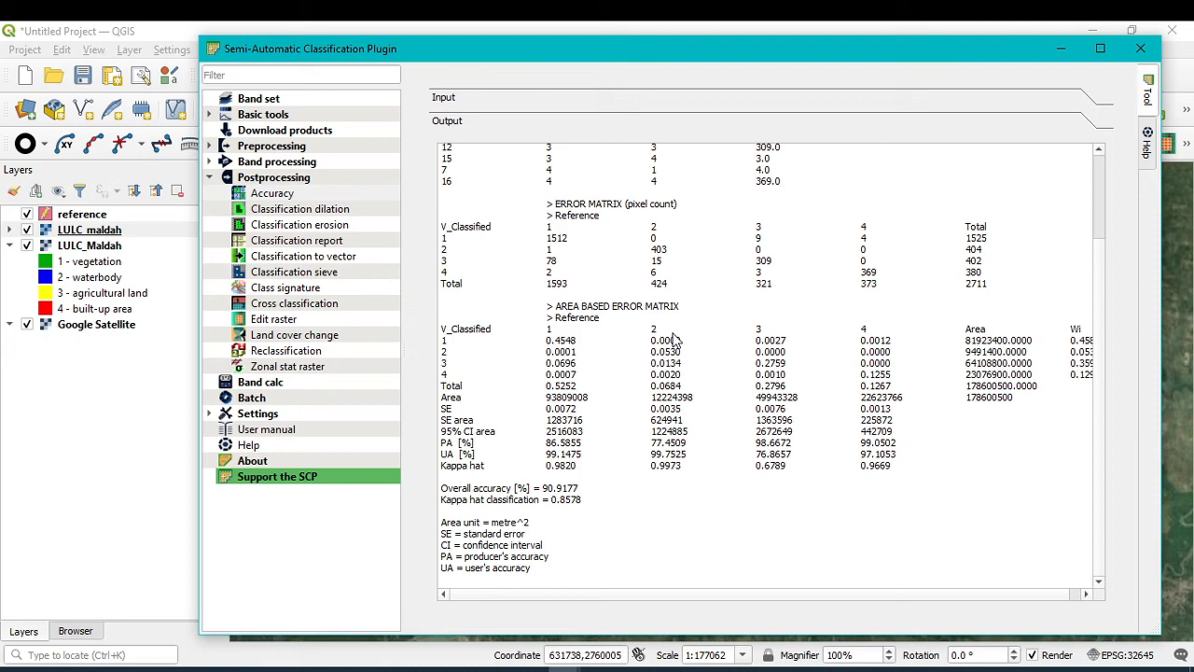
{"action": "scroll", "coordinate": [585, 356], "scroll_direction": "up", "scroll_amount": 3}
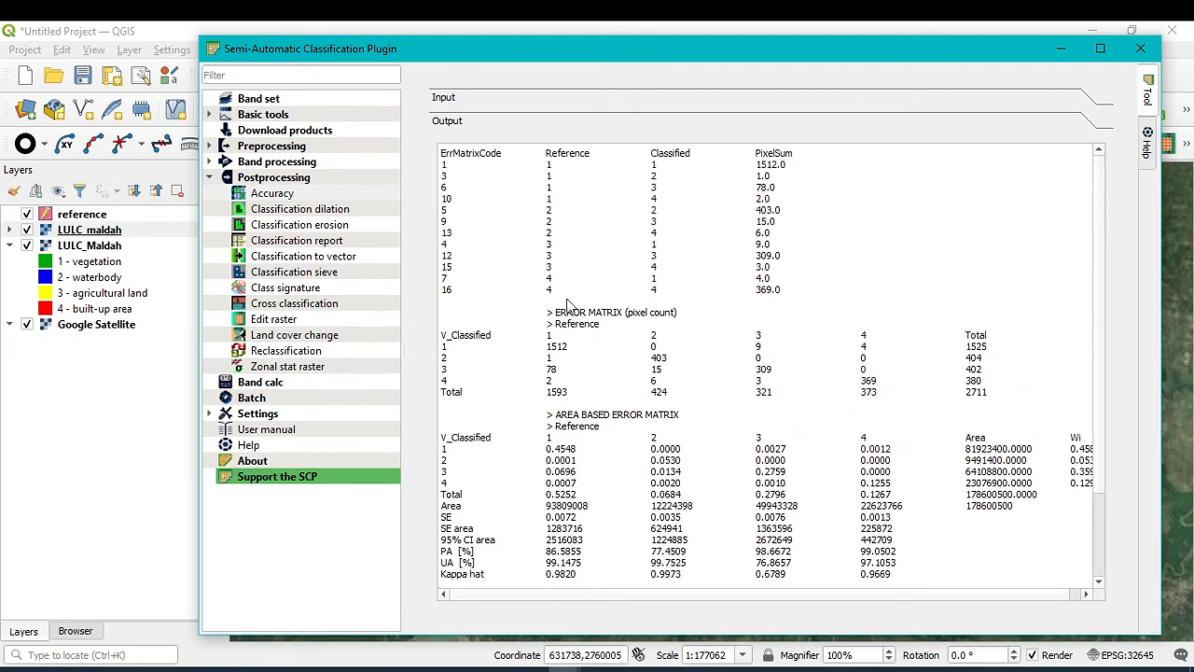
{"action": "scroll", "coordinate": [784, 396], "scroll_direction": "down", "scroll_amount": 3}
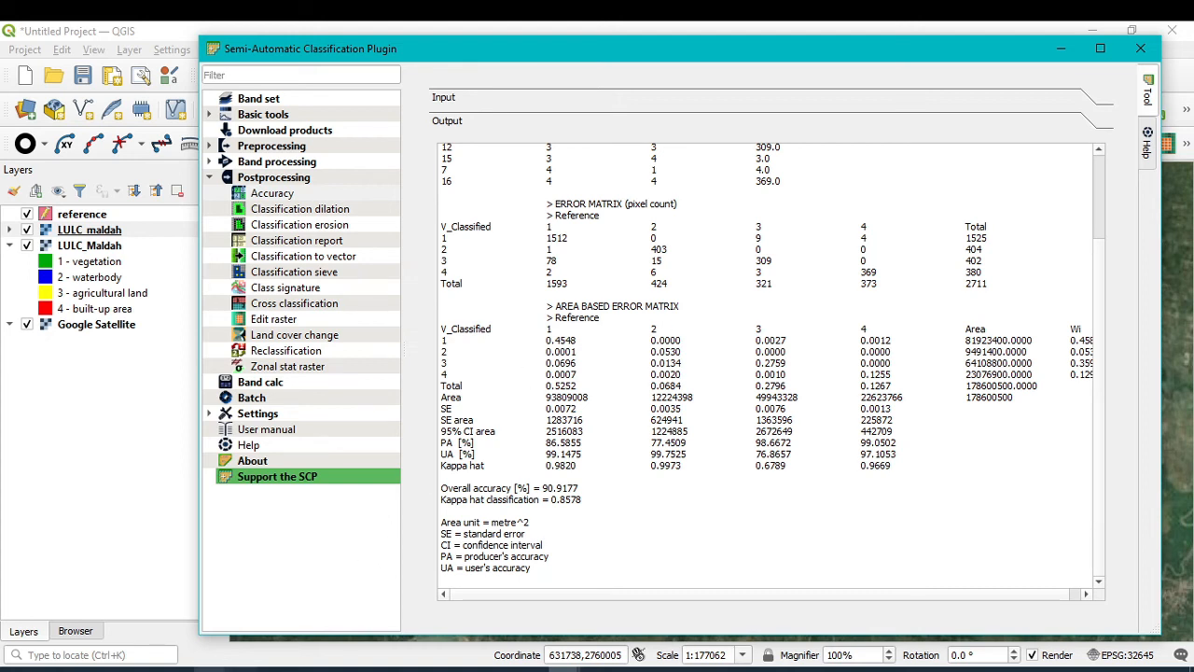
Step: Switch to File Explorer, browse to the ACCURACY folder in Desktop\Geosptial2021\Mal, and open LULC_maldah.csv
{"action": "left_click", "coordinate": [146, 670]}
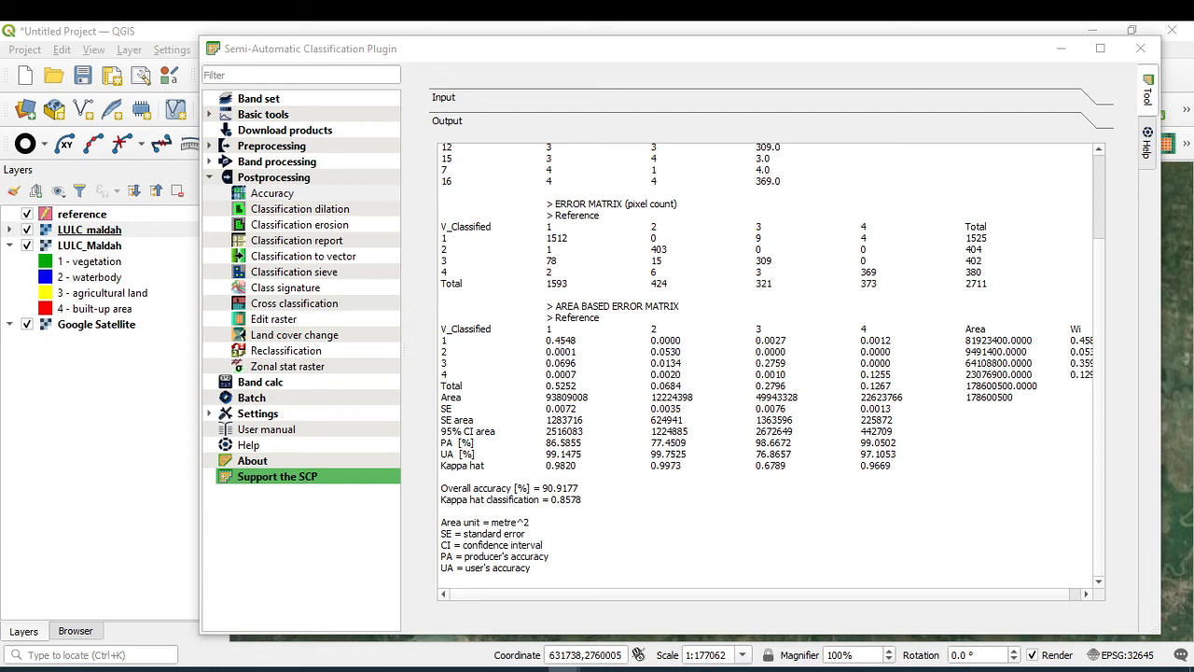
{"action": "left_click", "coordinate": [144, 669]}
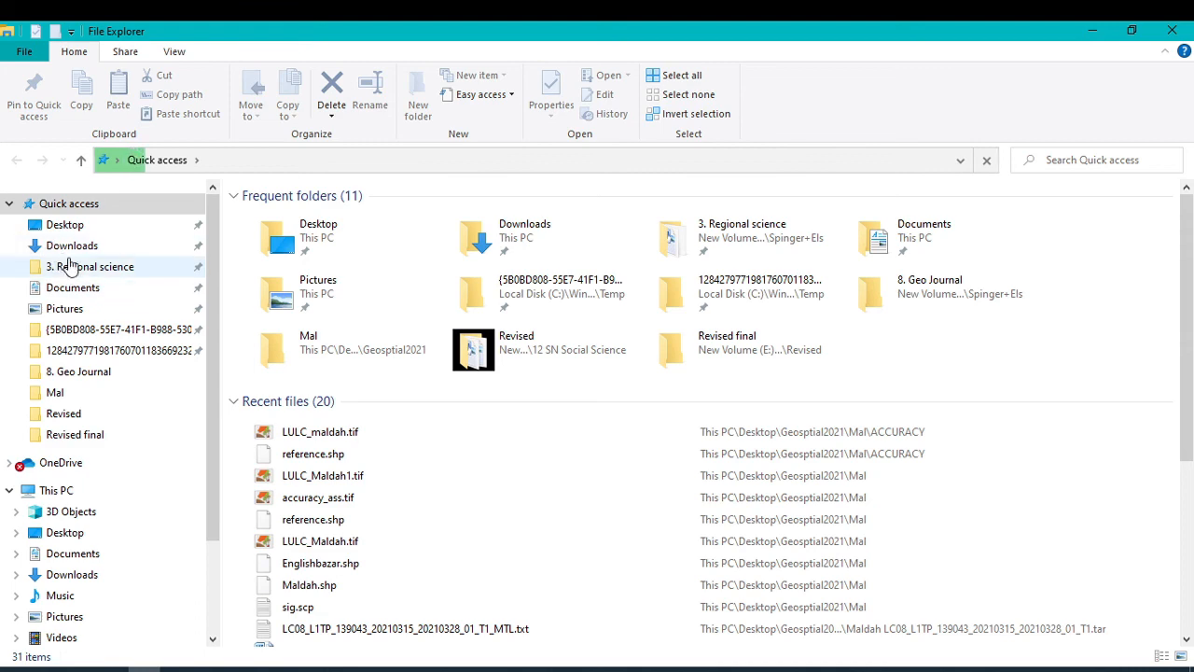
{"action": "left_click", "coordinate": [67, 227]}
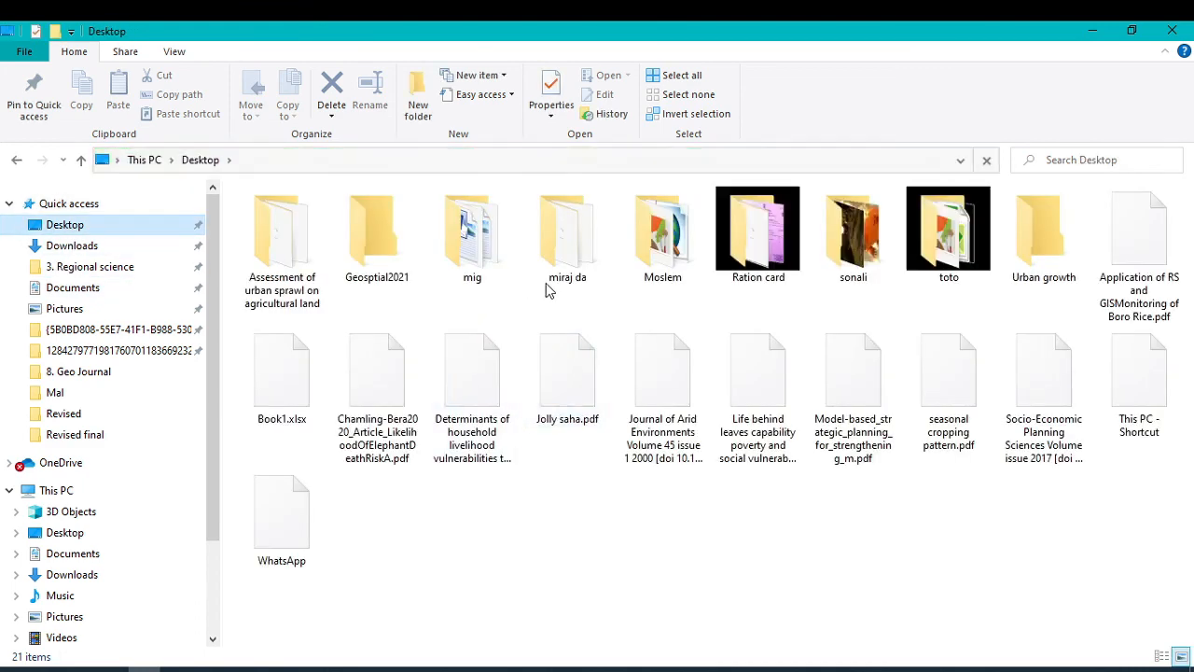
{"action": "double_click", "coordinate": [378, 266]}
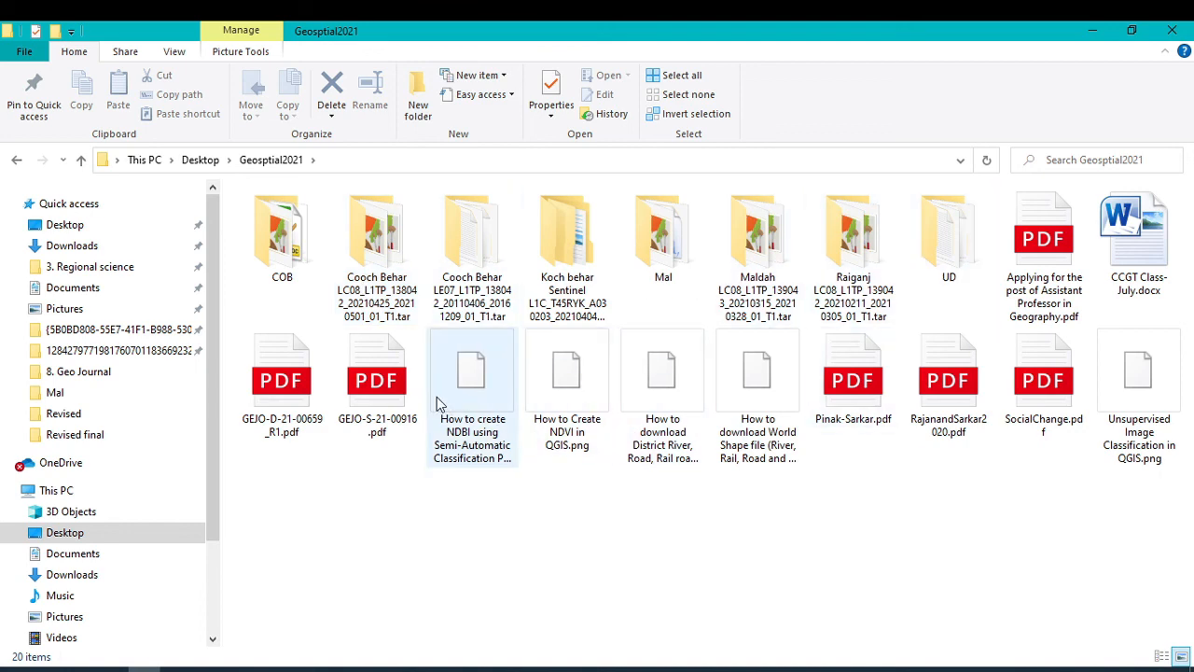
{"action": "left_click", "coordinate": [674, 269]}
{"action": "double_click", "coordinate": [676, 269]}
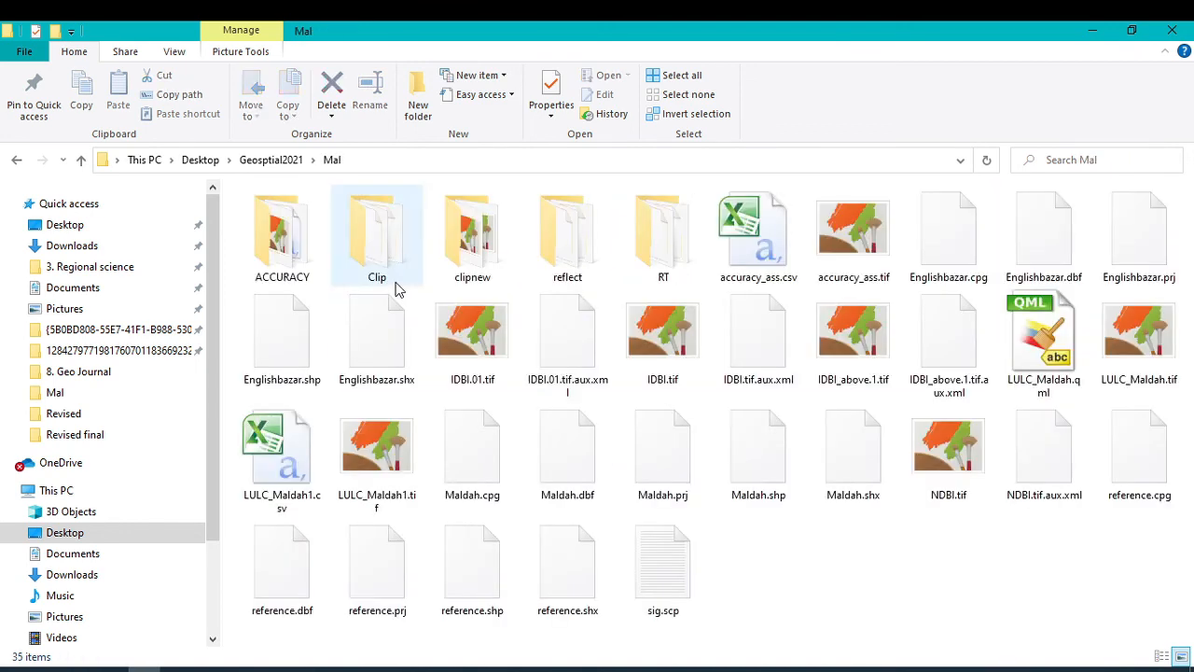
{"action": "left_click", "coordinate": [289, 264]}
{"action": "double_click", "coordinate": [290, 264]}
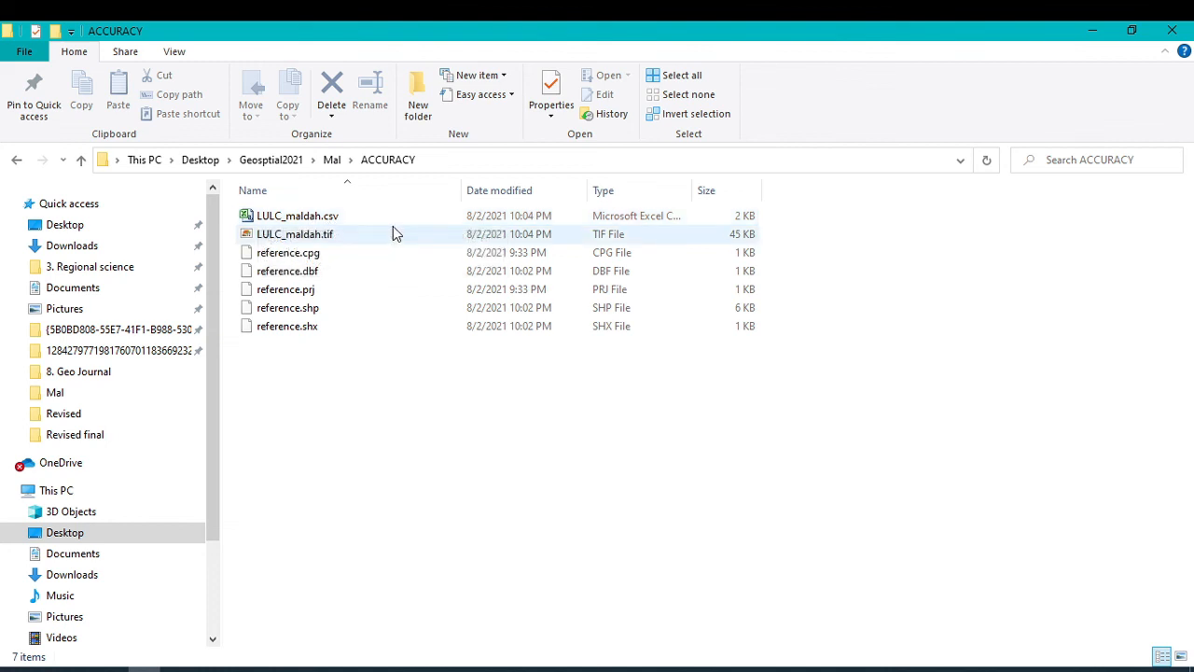
{"action": "double_click", "coordinate": [392, 220]}
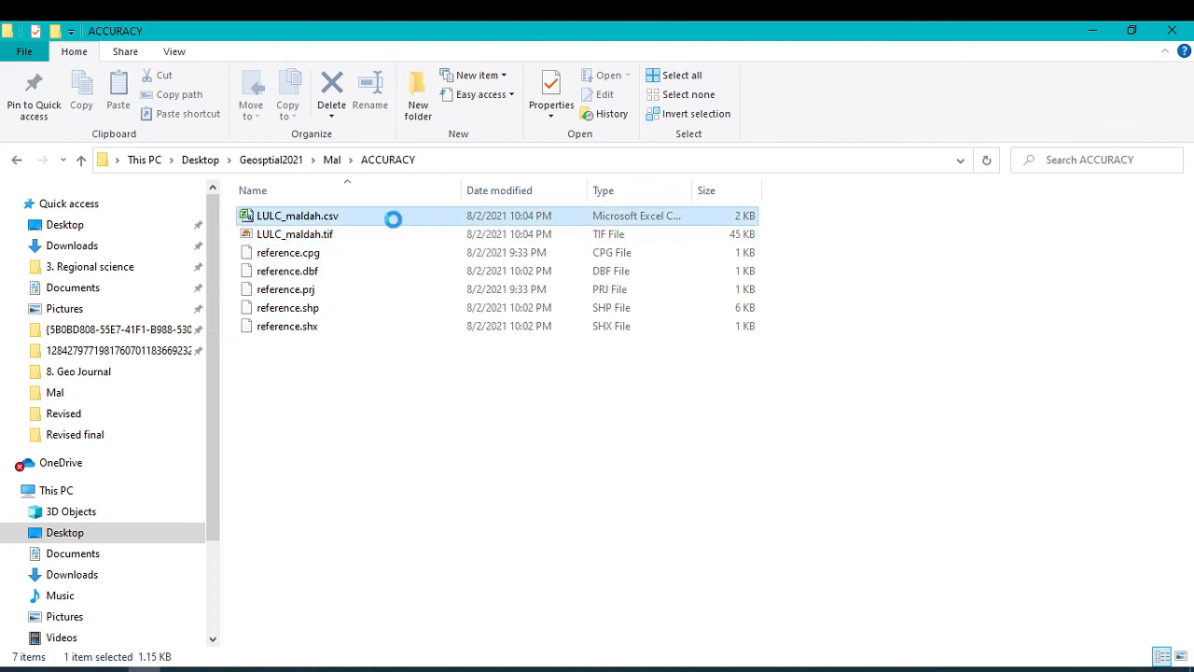